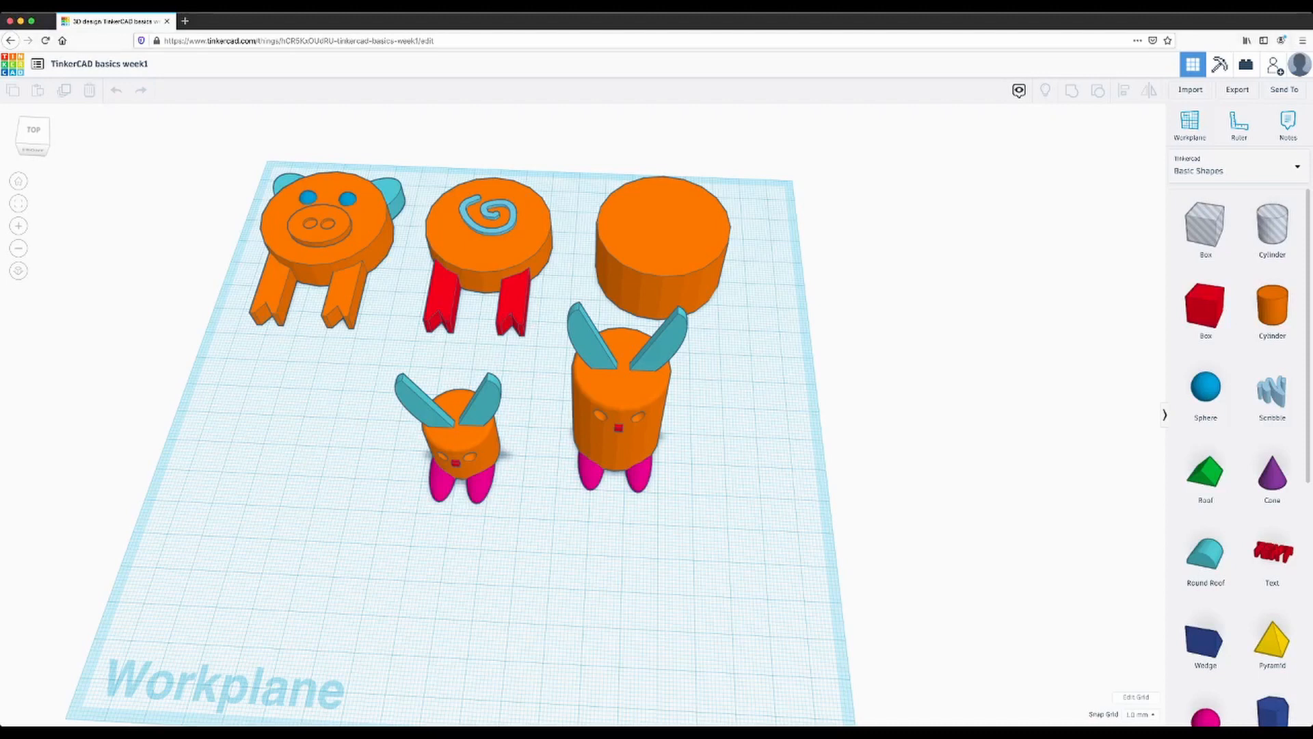
Examine the example pig and rabbit models on the workplane from several angles.
{"action": "right_click_drag", "start_coordinate": [615, 438], "coordinate": [781, 403]}
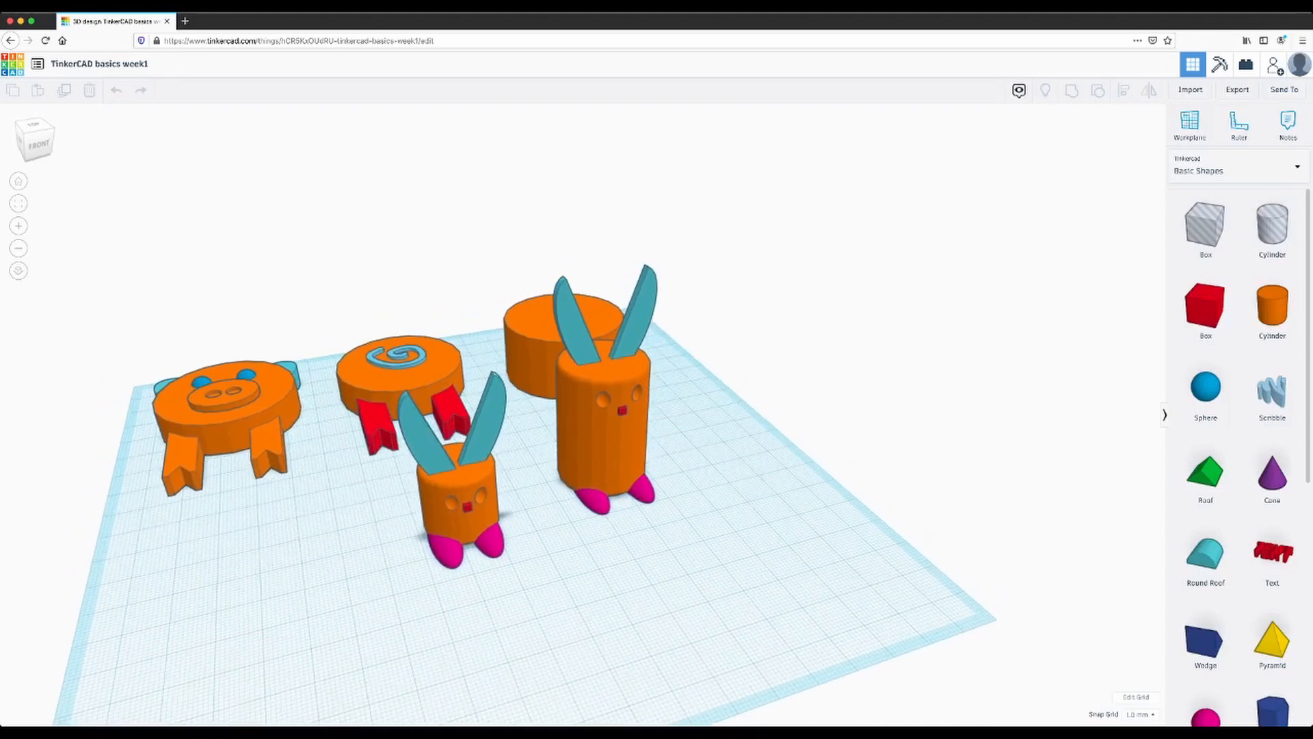
{"action": "right_click_drag", "start_coordinate": [781, 404], "coordinate": [645, 366]}
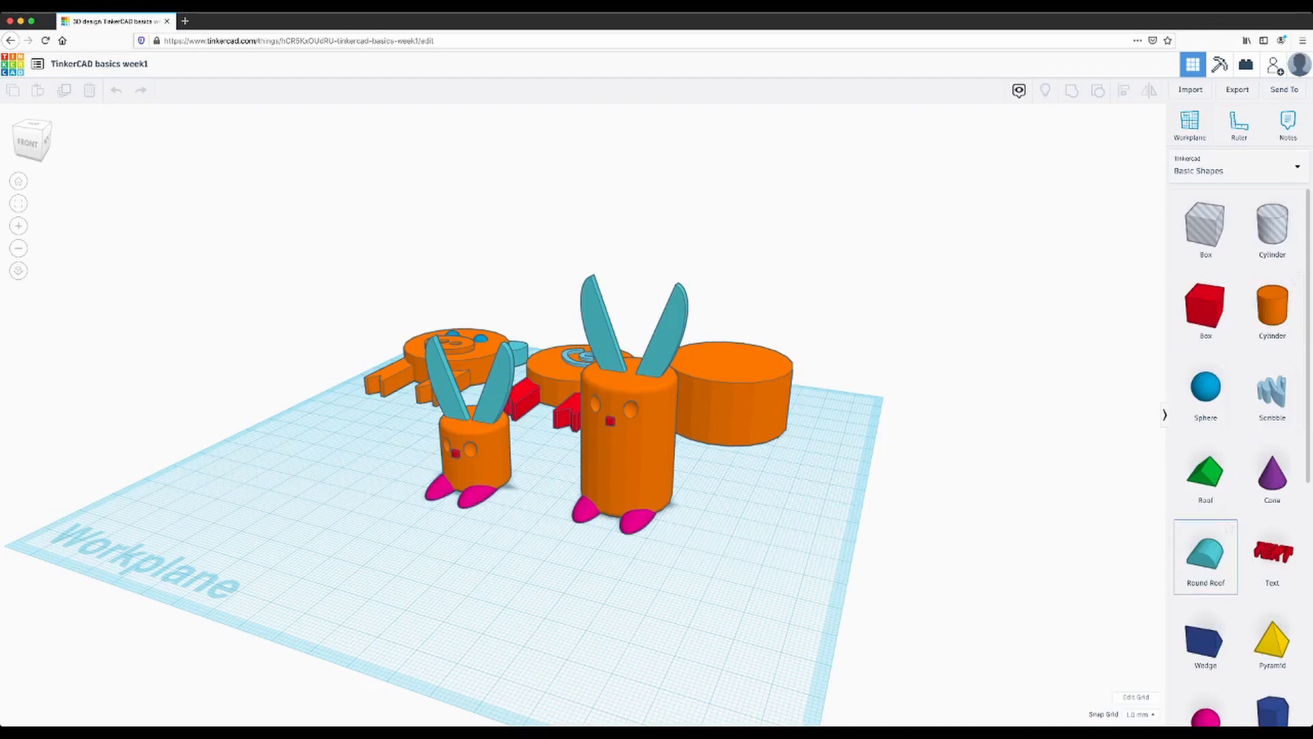
{"action": "right_click_drag", "start_coordinate": [683, 370], "coordinate": [810, 386]}
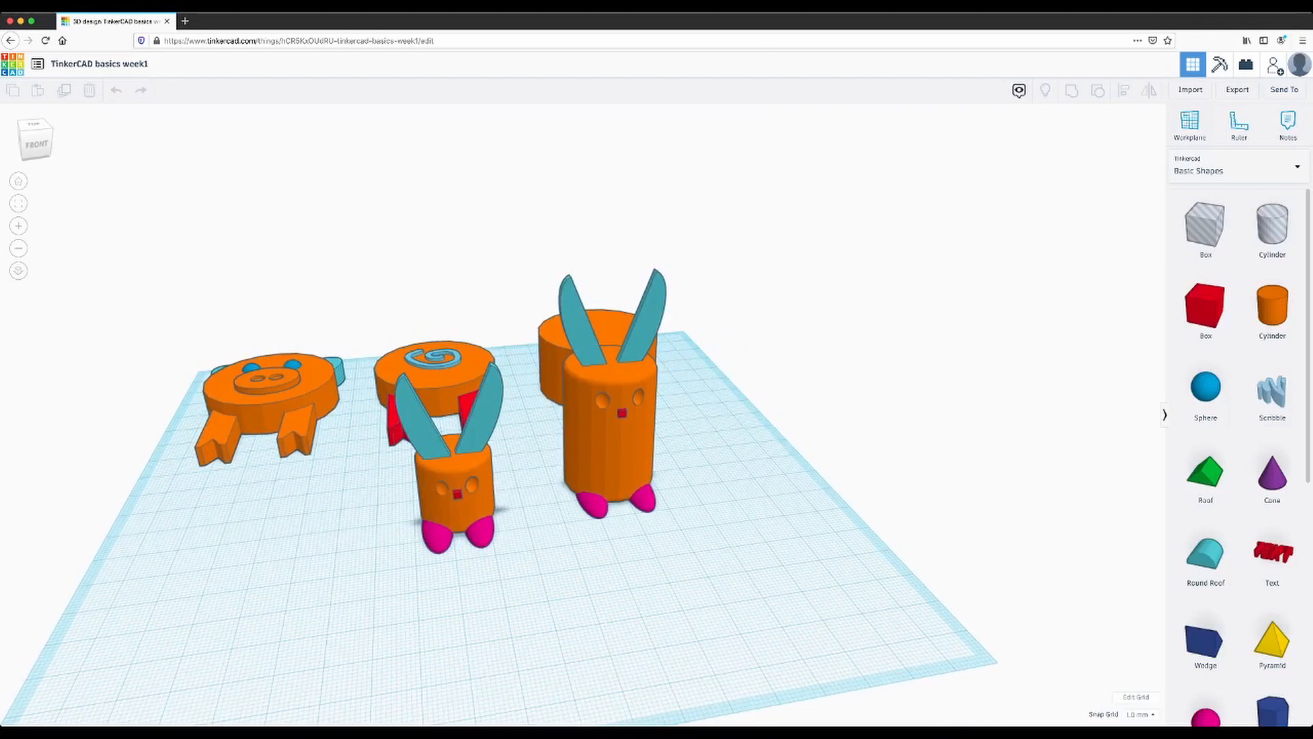
{"action": "right_click_drag", "start_coordinate": [810, 387], "coordinate": [738, 404]}
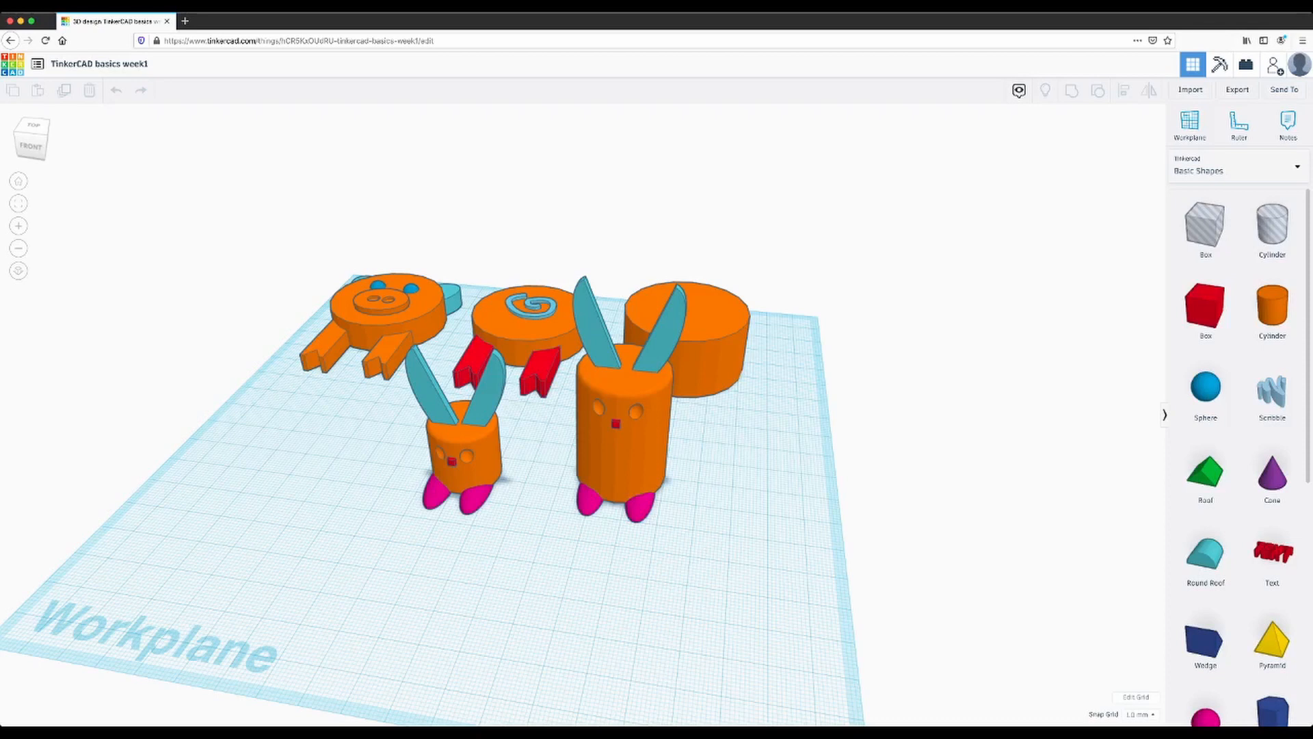
{"action": "right_click_drag", "start_coordinate": [581, 424], "coordinate": [582, 457]}
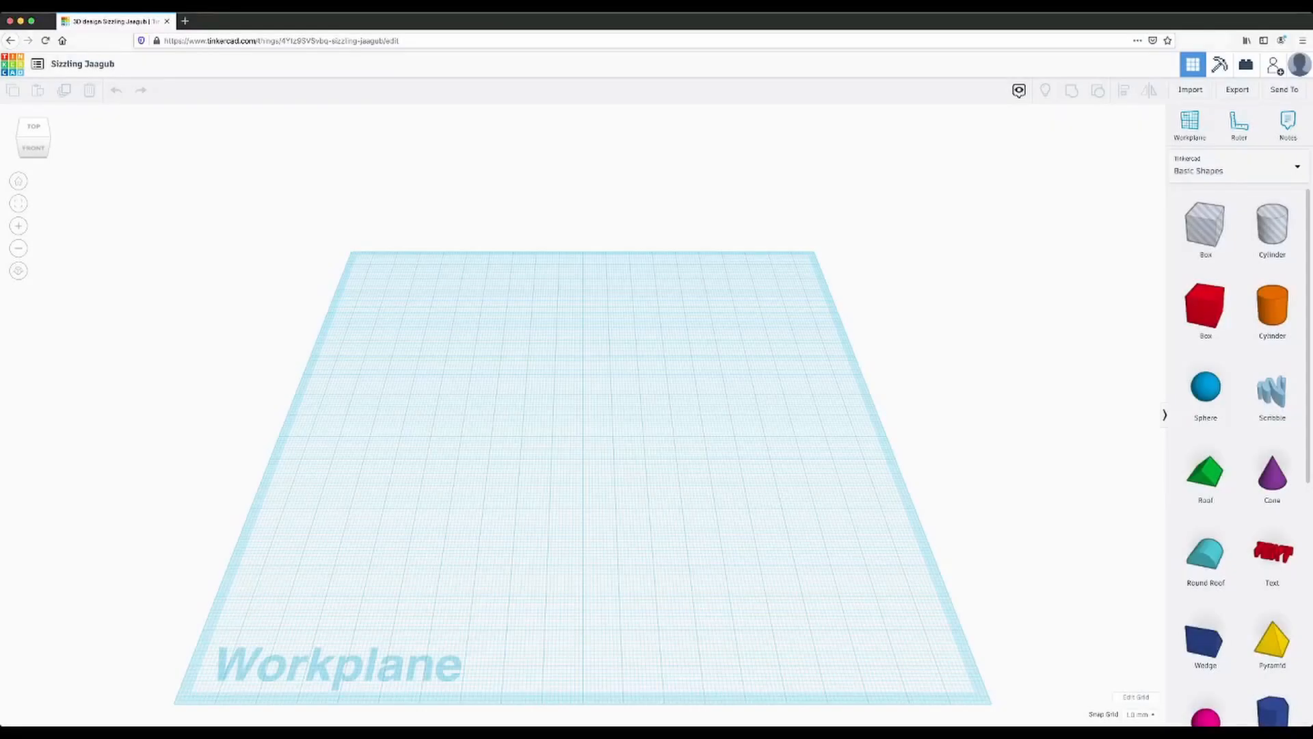
Try a different snap grid increment and return the snap grid to 1.0 mm.
{"action": "mouse_move", "coordinate": [581, 437]}
{"action": "right_mouse_down"}
{"action": "mouse_move", "coordinate": [555, 383]}
{"action": "mouse_move", "coordinate": [589, 416]}
{"action": "mouse_move", "coordinate": [586, 457]}
{"action": "right_mouse_up"}
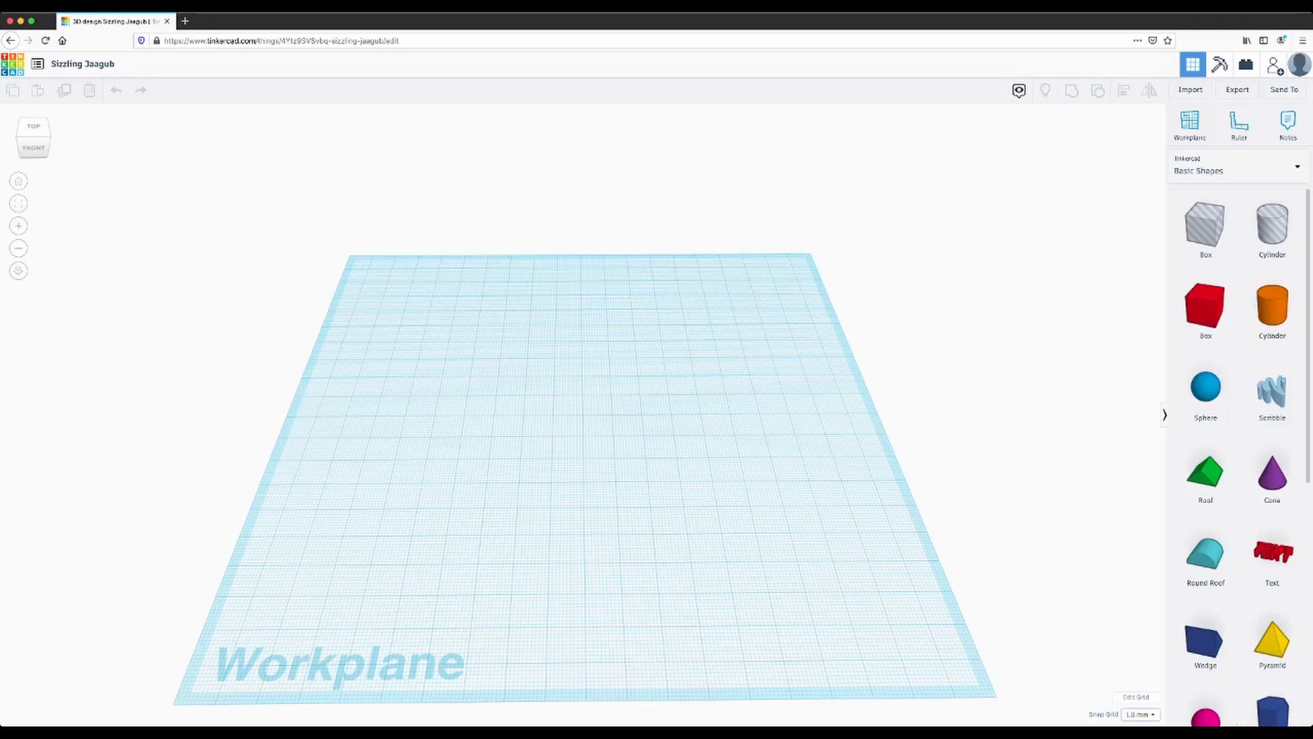
{"action": "left_click", "coordinate": [1139, 713]}
{"action": "left_click", "coordinate": [1136, 701]}
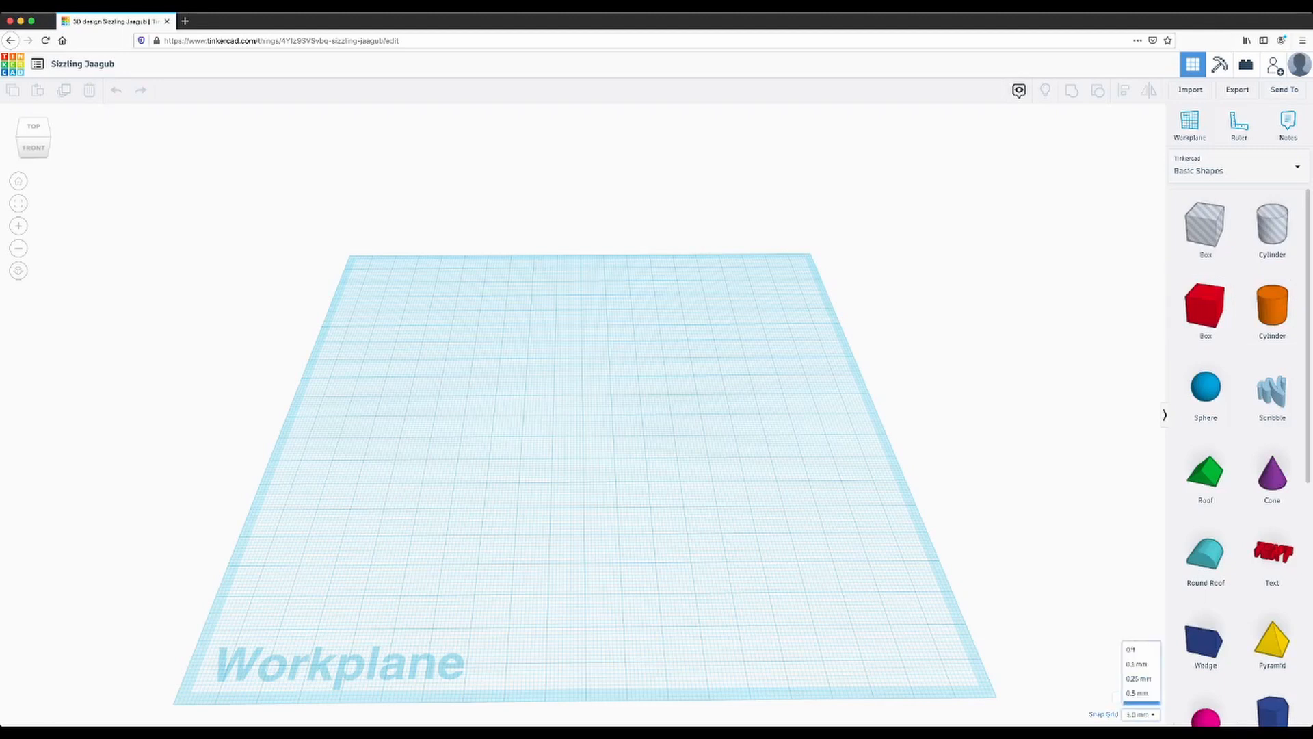
{"action": "left_click", "coordinate": [1140, 714]}
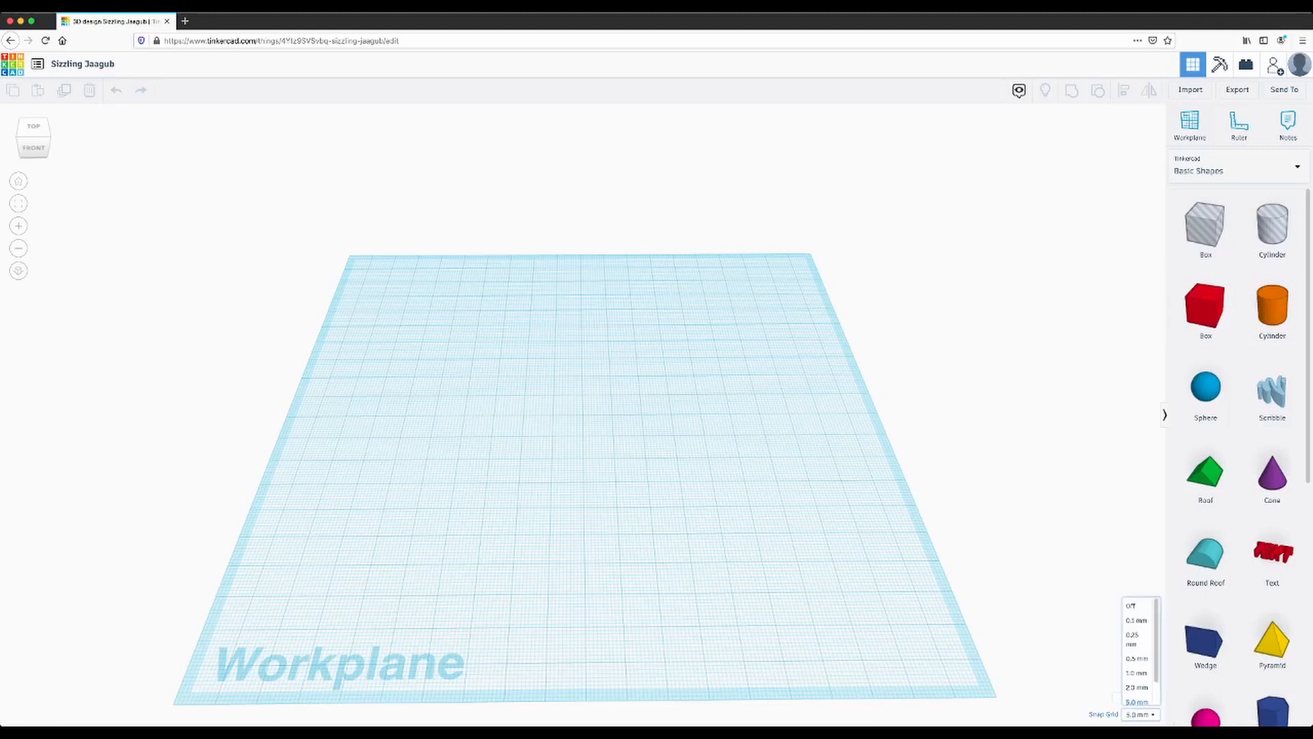
{"action": "left_click", "coordinate": [1138, 671]}
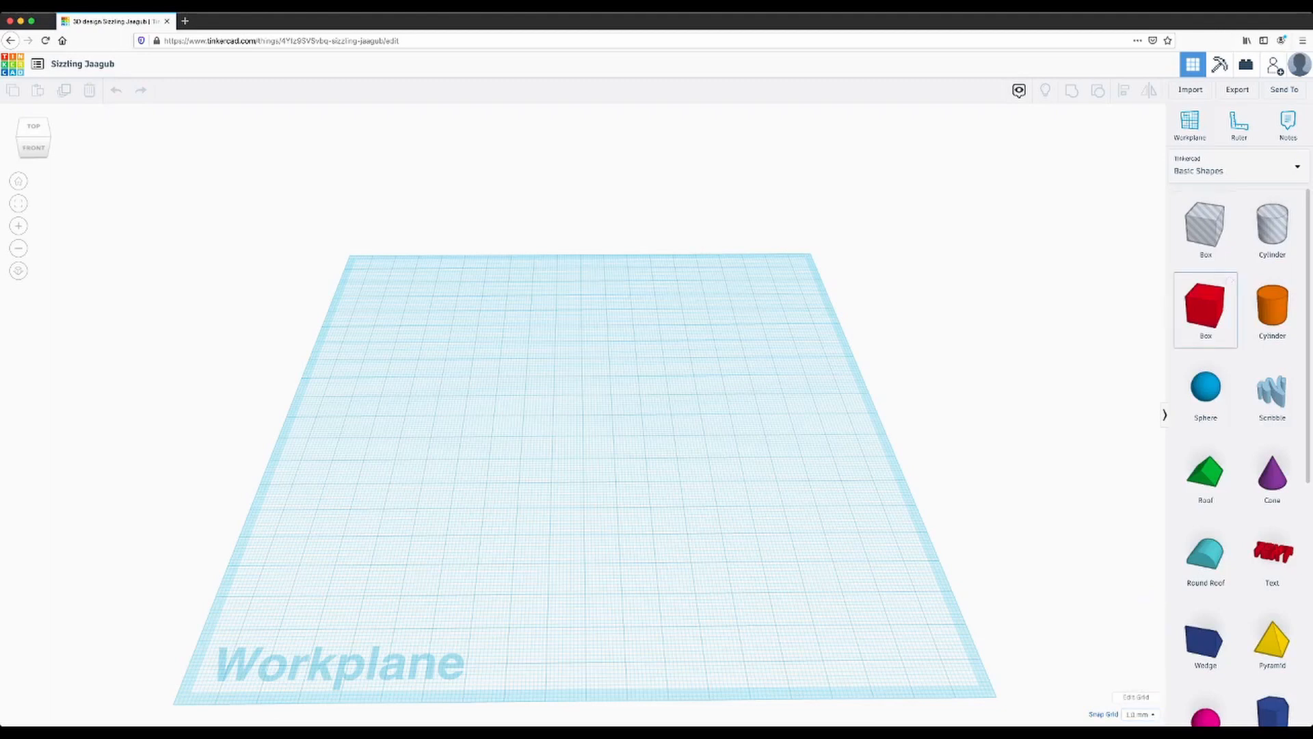
Place a solid red box on the front part of the workplane and set the snap grid to 5.0 mm.
{"action": "left_click_drag", "start_coordinate": [1205, 306], "coordinate": [504, 523]}
{"action": "right_click_drag", "start_coordinate": [504, 523], "coordinate": [541, 523]}
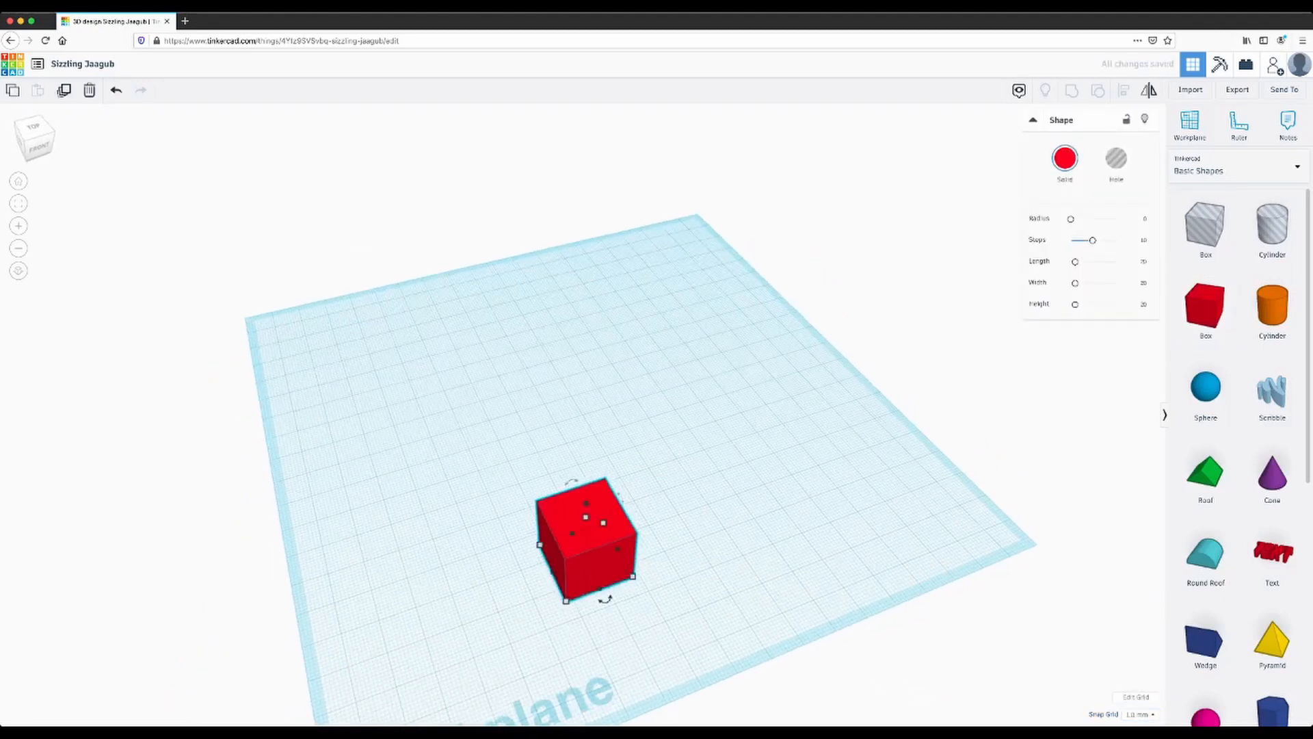
{"action": "left_click", "coordinate": [1140, 714]}
{"action": "left_click", "coordinate": [1140, 714]}
{"action": "scroll", "coordinate": [1139, 685], "scroll_direction": "down", "scroll_amount": 1}
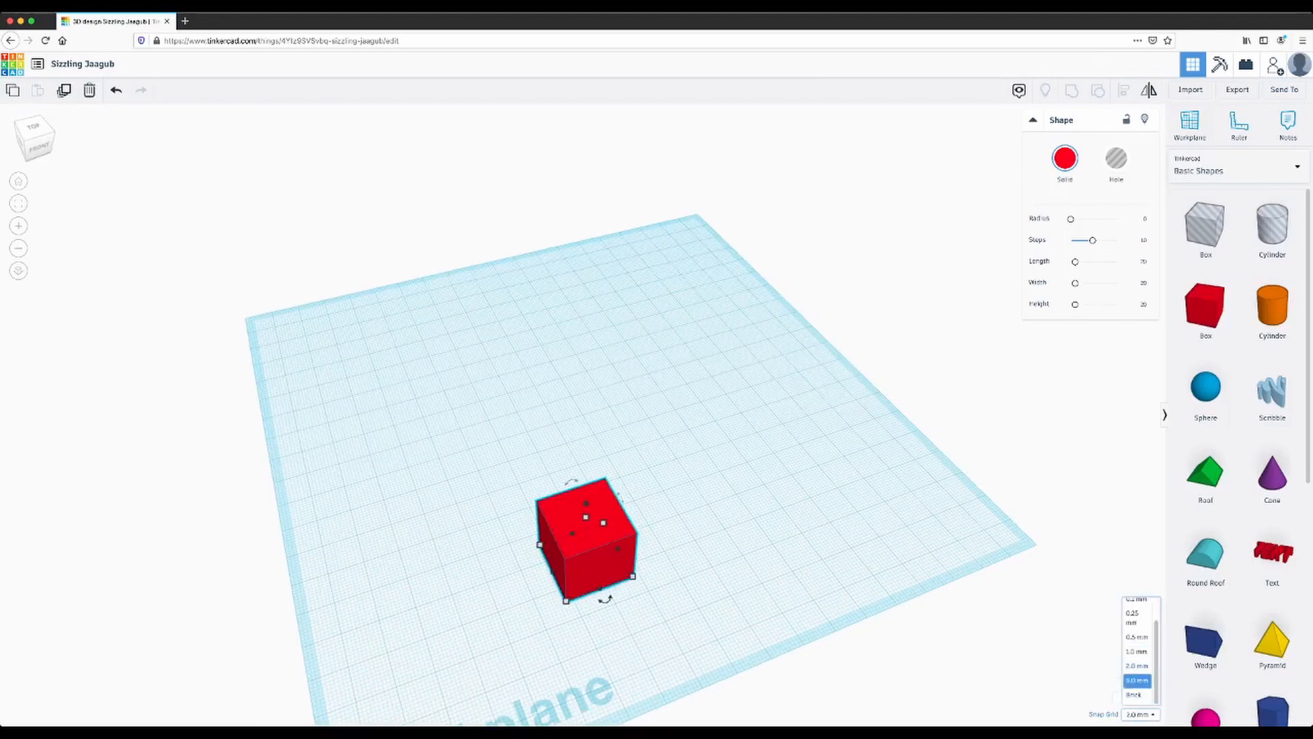
{"action": "left_click", "coordinate": [1136, 680]}
Move the red box along the workplane by -15 mm and -5 mm, and delete it.
{"action": "left_click_drag", "start_coordinate": [586, 518], "coordinate": [682, 555]}
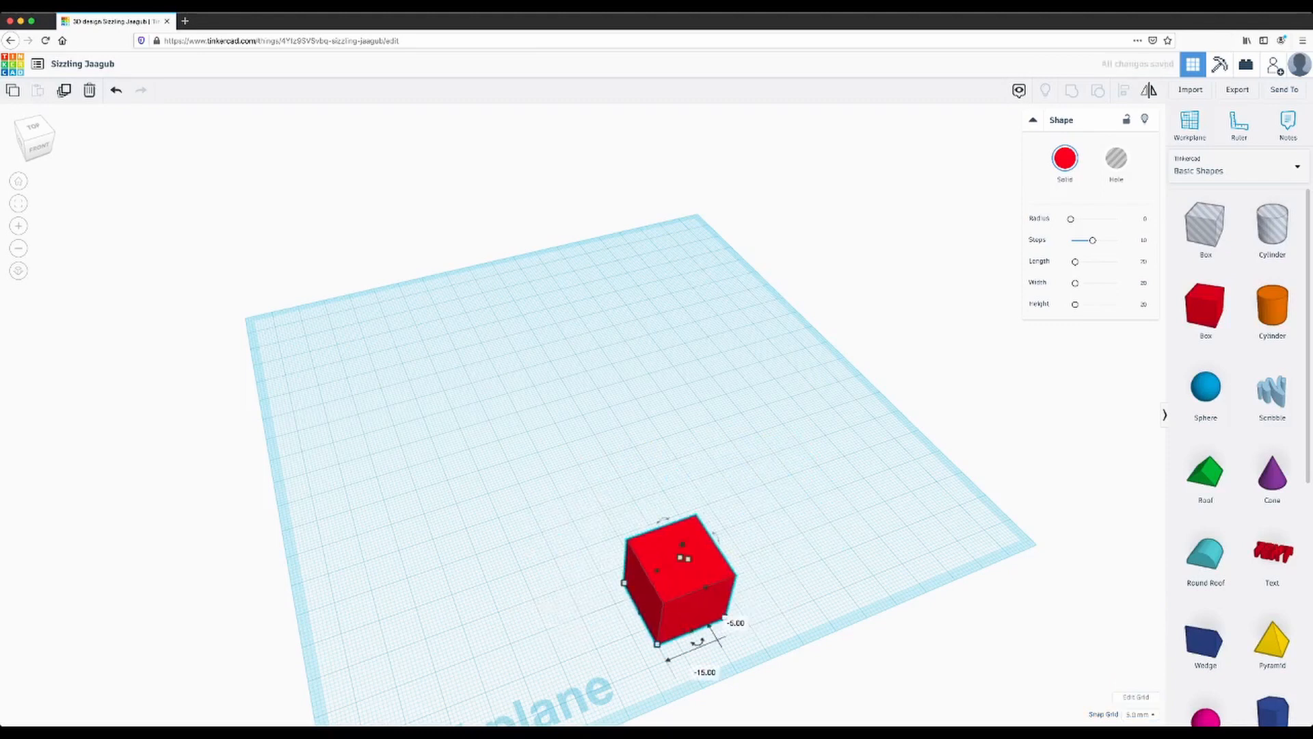
{"action": "right_click_drag", "start_coordinate": [683, 554], "coordinate": [625, 549]}
{"action": "key", "text": "Delete"}
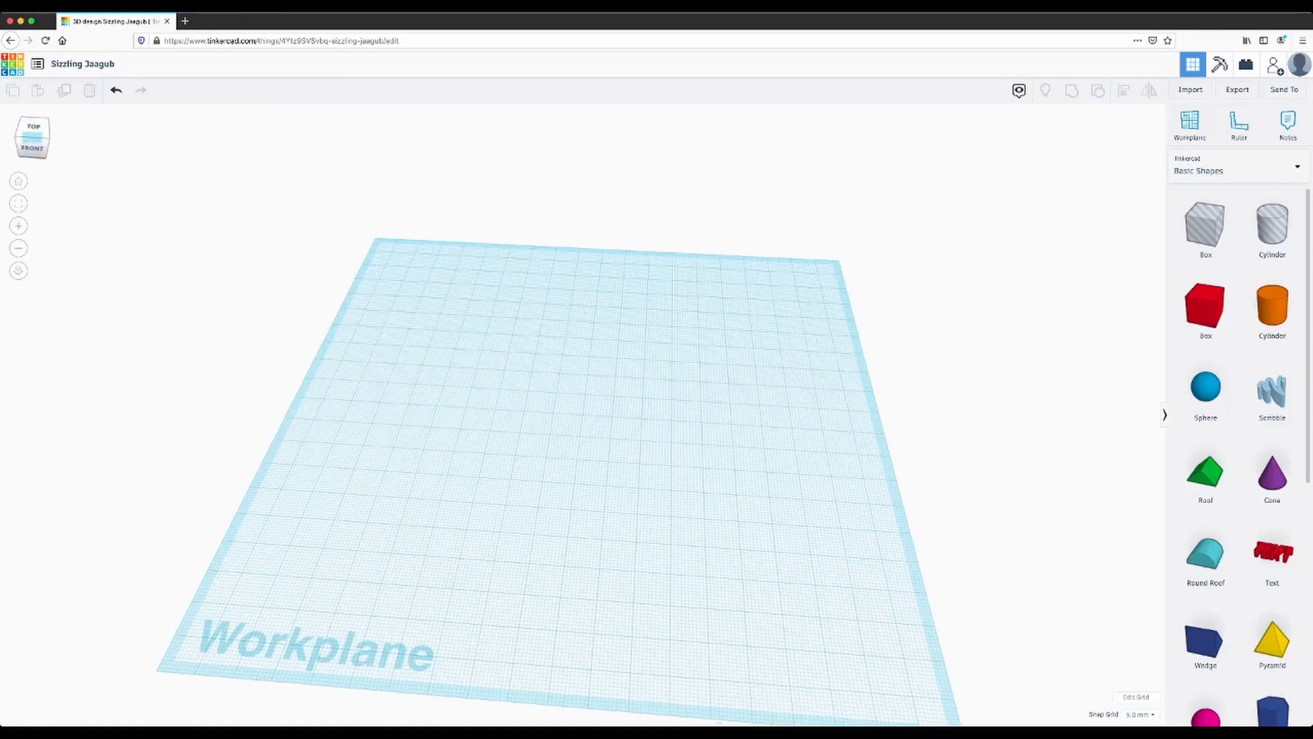
Inspect the empty workplane from the top, back and bottom, and restore the home view.
{"action": "right_click_drag", "start_coordinate": [625, 548], "coordinate": [650, 573]}
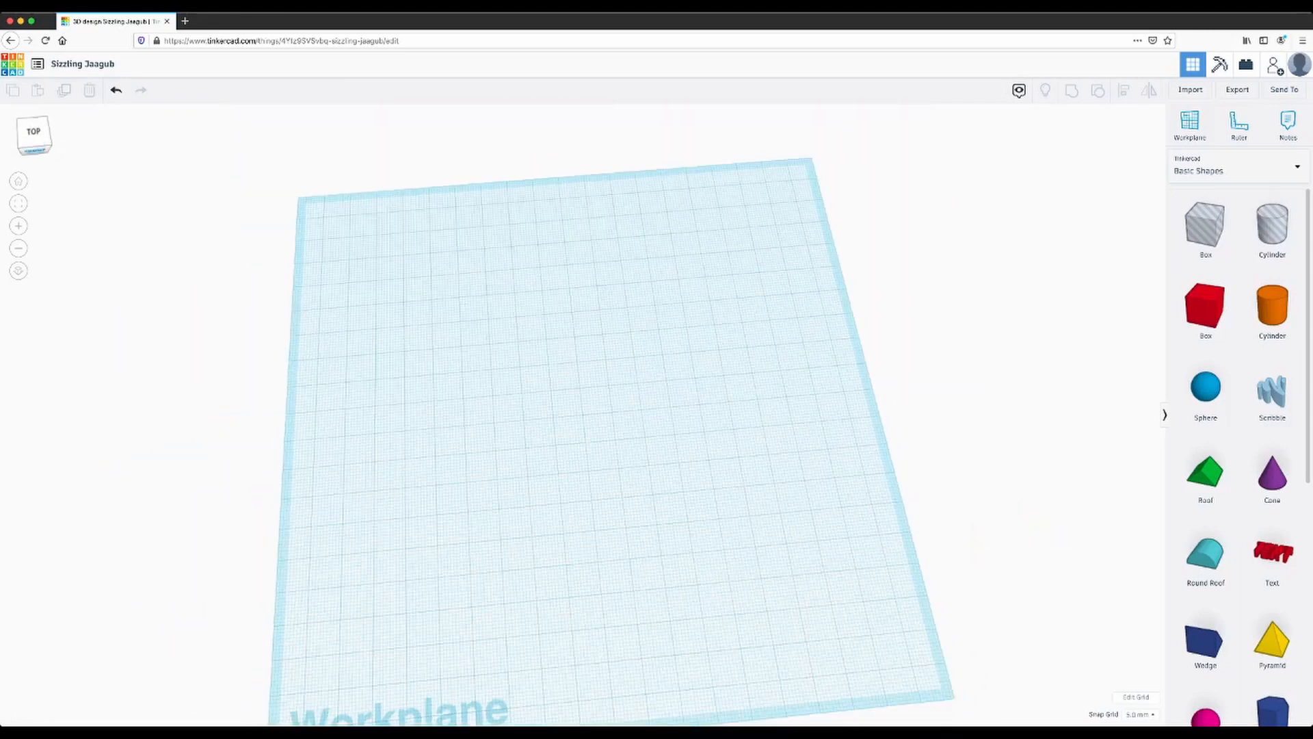
{"action": "left_click", "coordinate": [34, 132]}
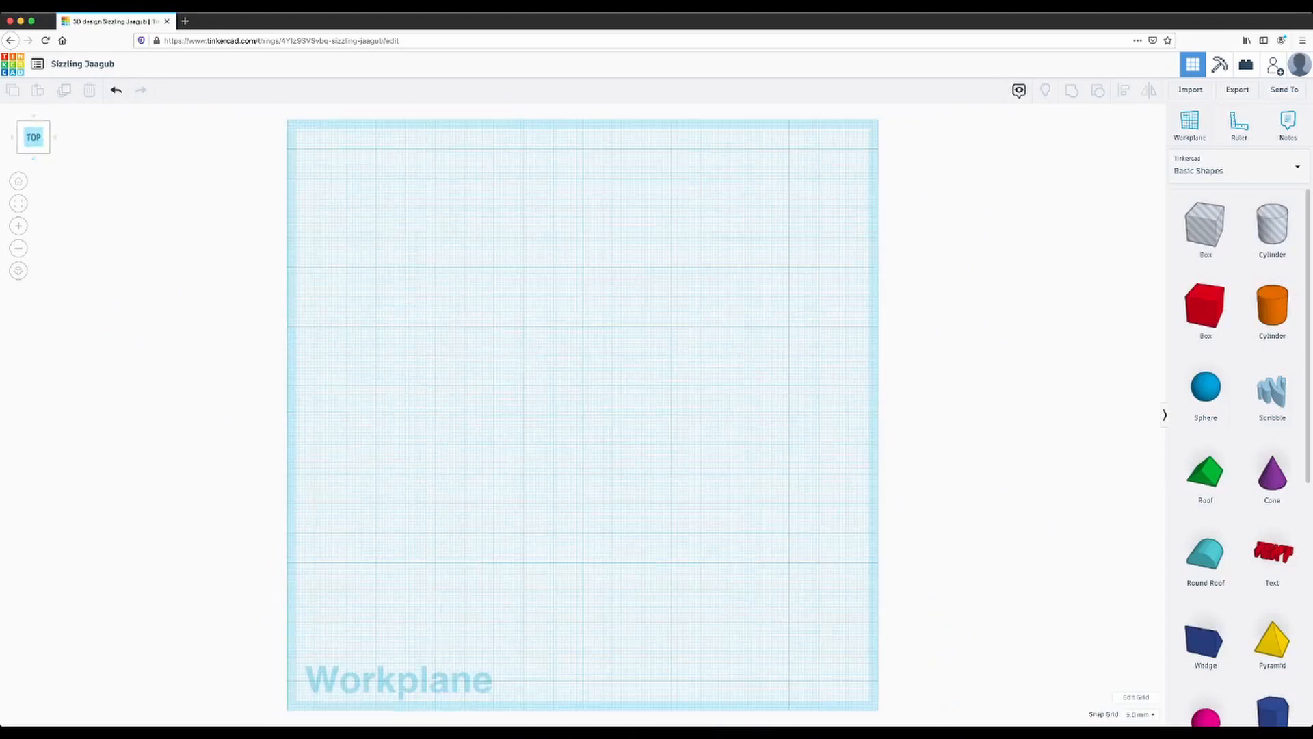
{"action": "left_click", "coordinate": [33, 124]}
{"action": "left_click", "coordinate": [33, 144]}
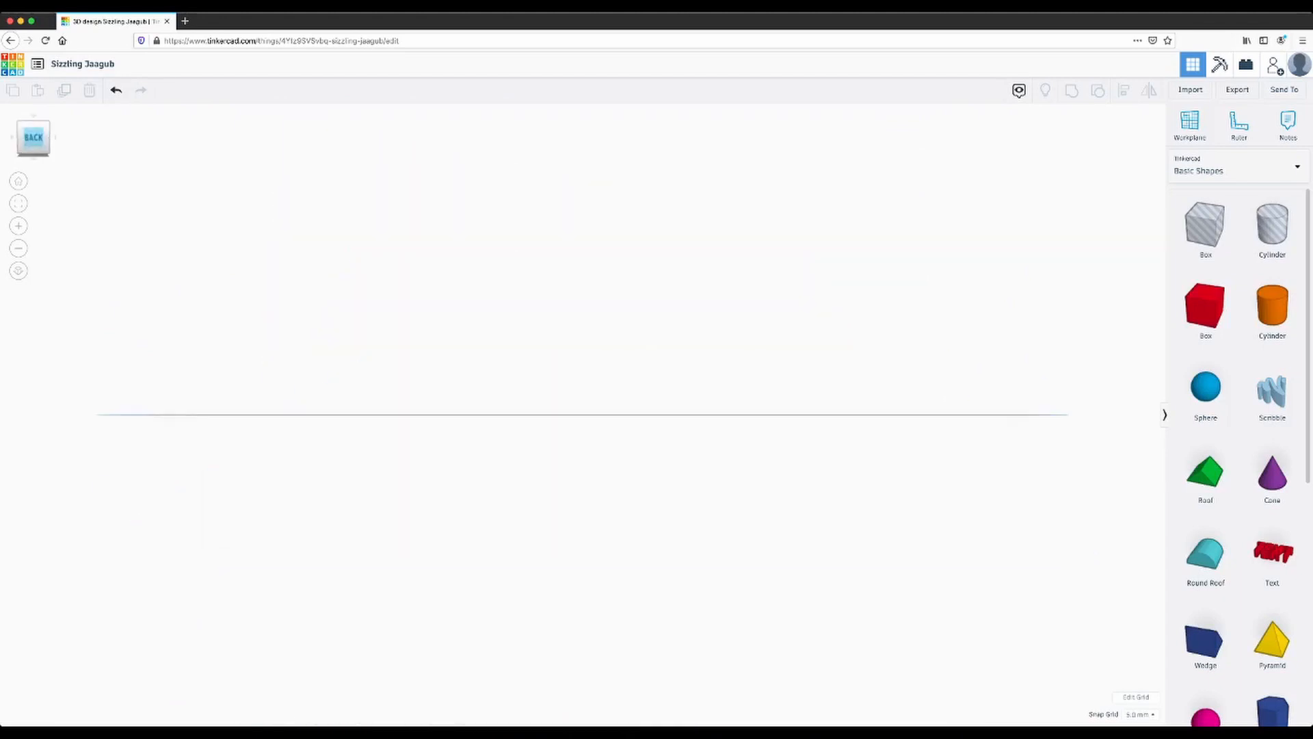
{"action": "left_click_drag", "start_coordinate": [33, 138], "coordinate": [28, 123]}
{"action": "left_click", "coordinate": [33, 143]}
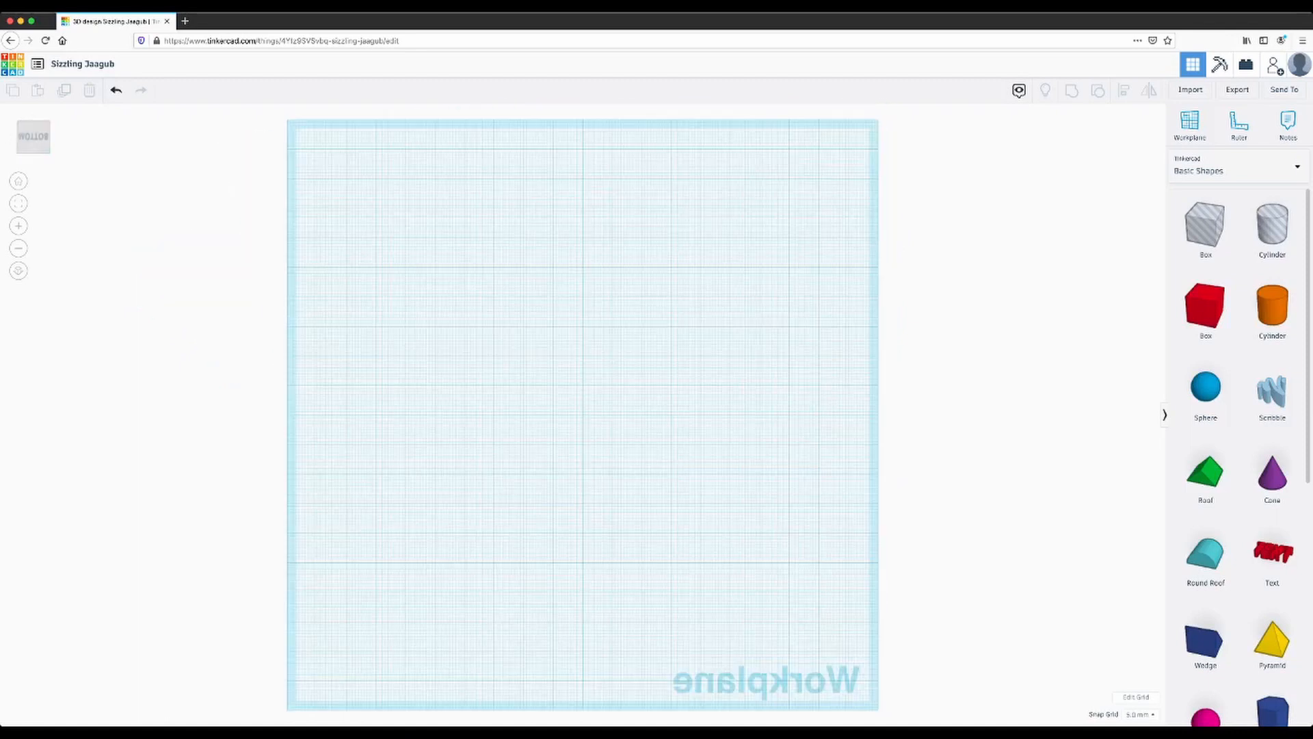
{"action": "right_click_drag", "start_coordinate": [615, 274], "coordinate": [316, 544]}
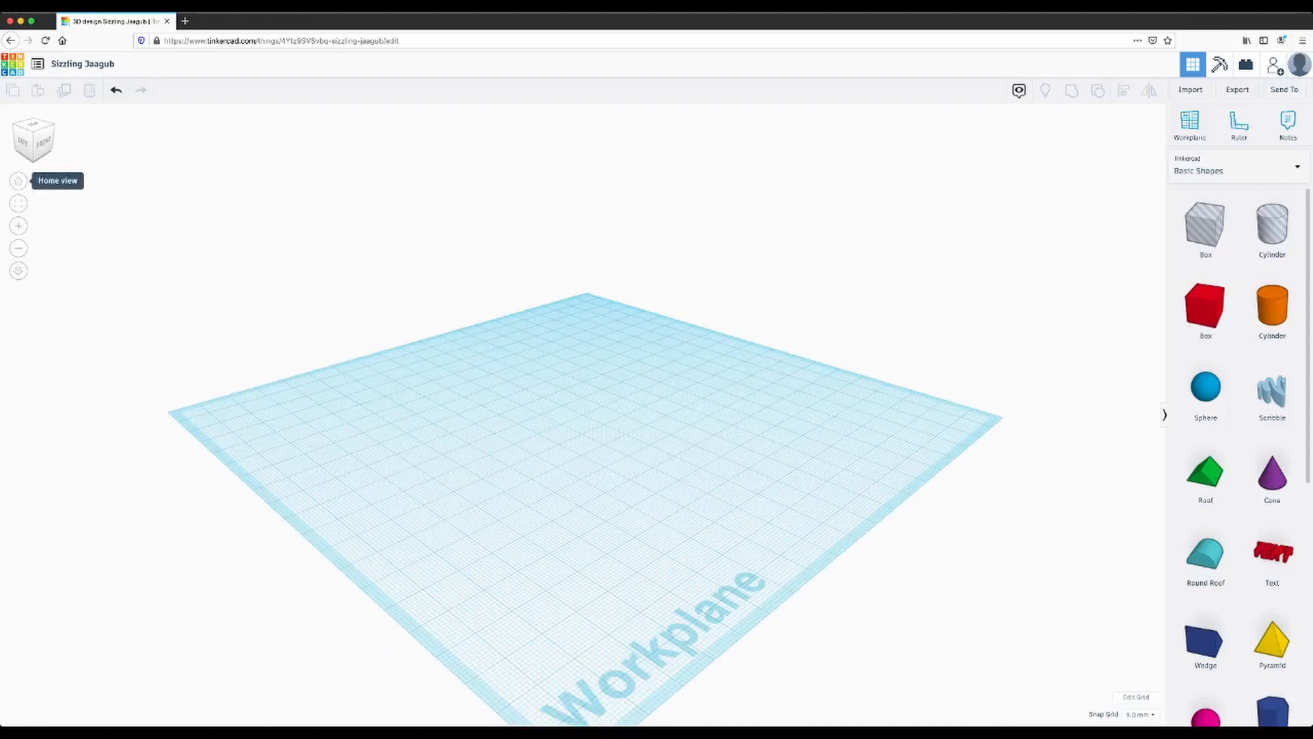
{"action": "left_click", "coordinate": [19, 181]}
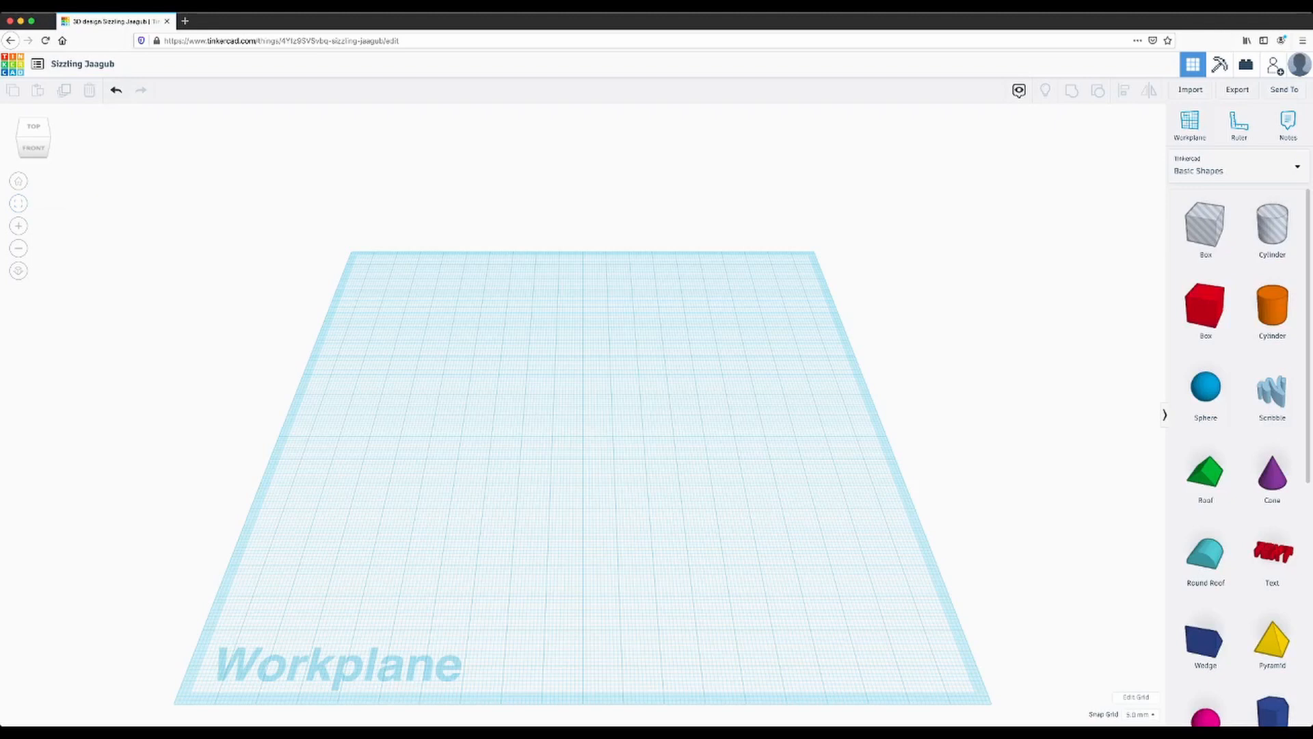
Zoom in and out on the empty workplane to view it at different magnifications.
{"action": "right_click_drag", "start_coordinate": [582, 424], "coordinate": [579, 454]}
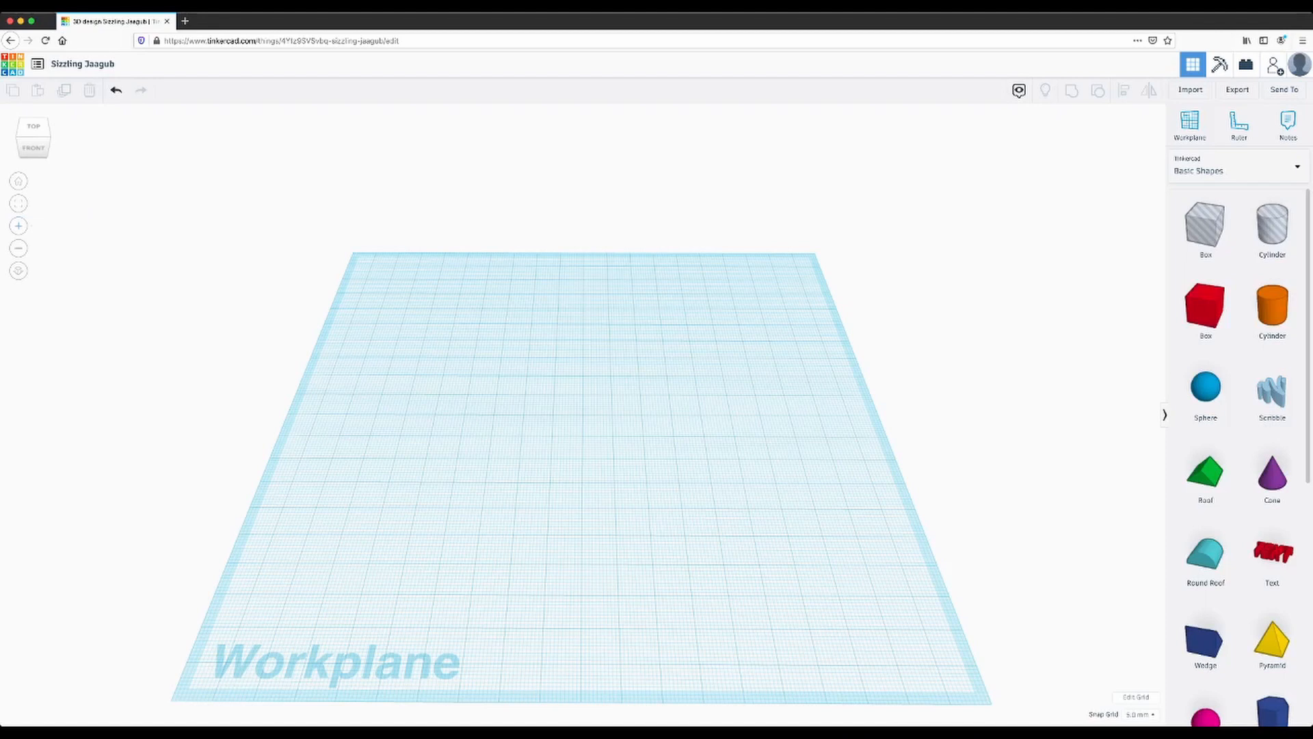
{"action": "left_click", "coordinate": [19, 226]}
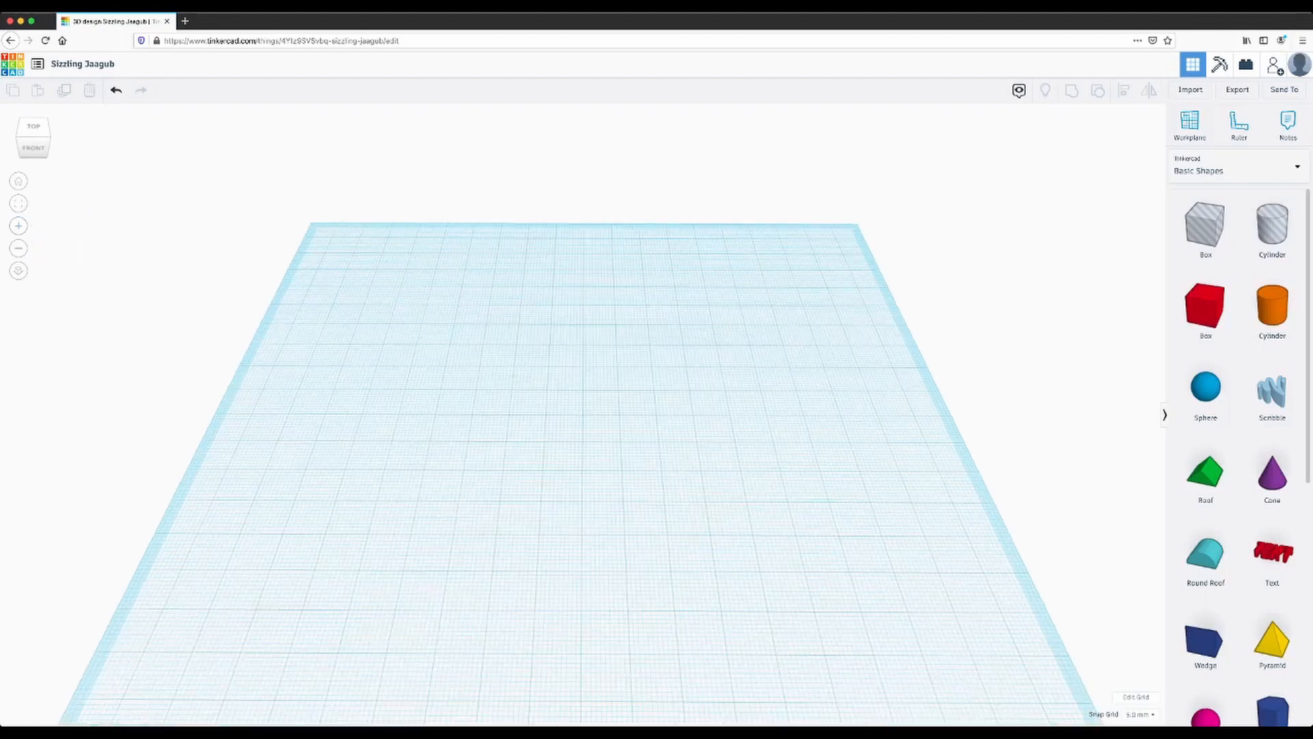
{"action": "left_click", "coordinate": [18, 248]}
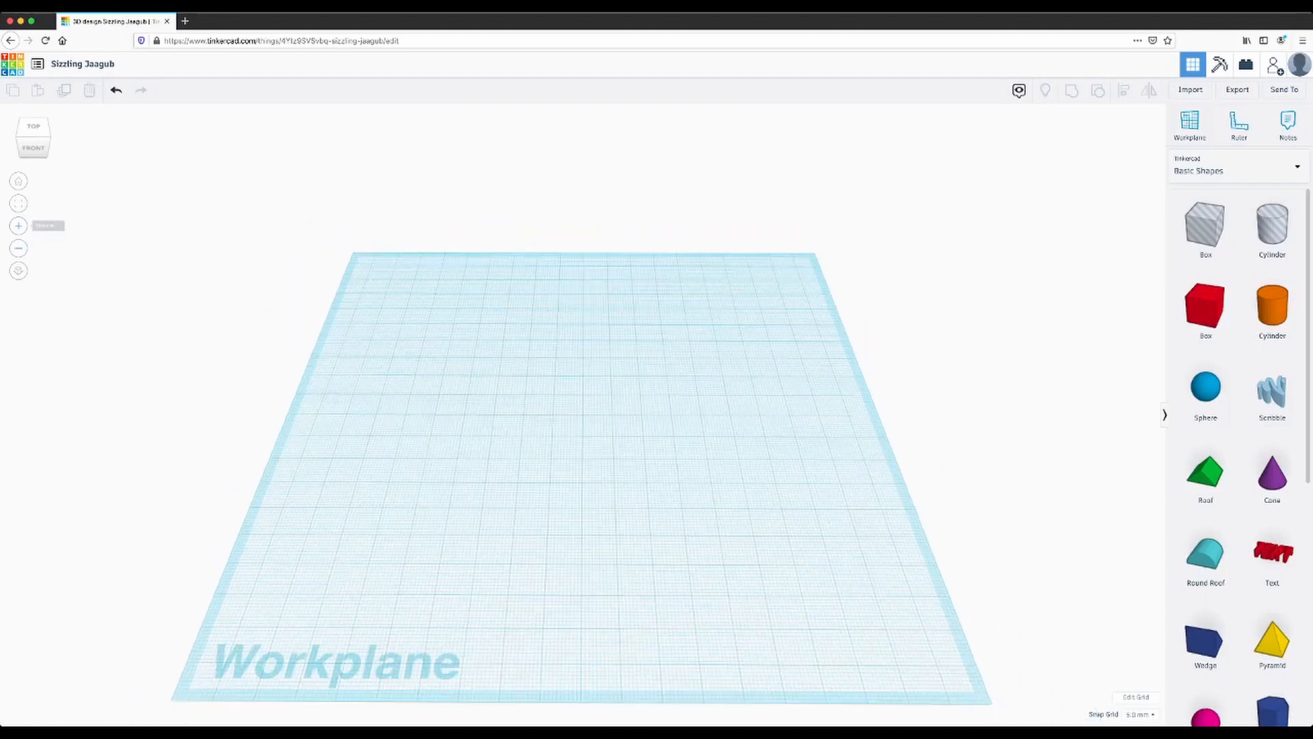
{"action": "scroll", "coordinate": [583, 415], "scroll_direction": "down", "scroll_amount": 5}
{"action": "scroll", "coordinate": [583, 415], "scroll_direction": "up", "scroll_amount": 5}
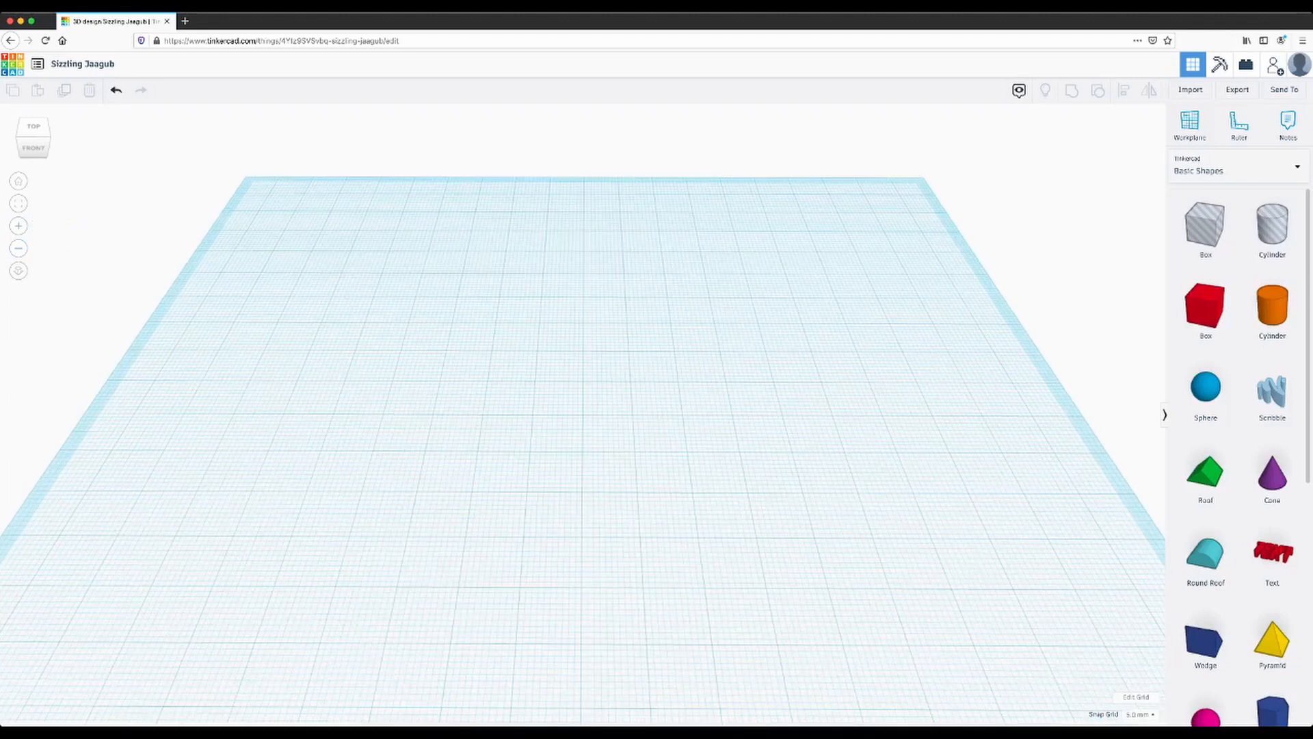
{"action": "scroll", "coordinate": [582, 415], "scroll_direction": "down", "scroll_amount": 5}
{"action": "scroll", "coordinate": [583, 415], "scroll_direction": "up", "scroll_amount": 3}
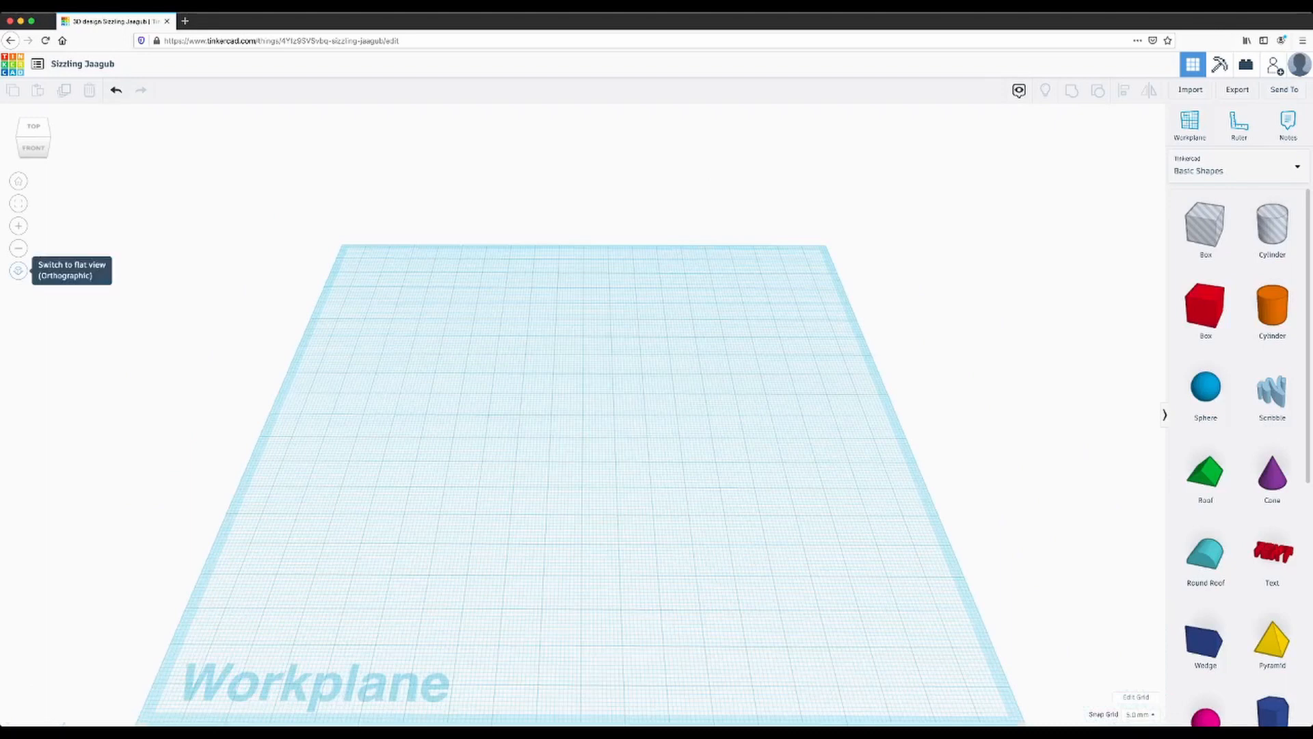
Switch the view to flat orthographic projection and return it to perspective.
{"action": "left_click", "coordinate": [18, 271]}
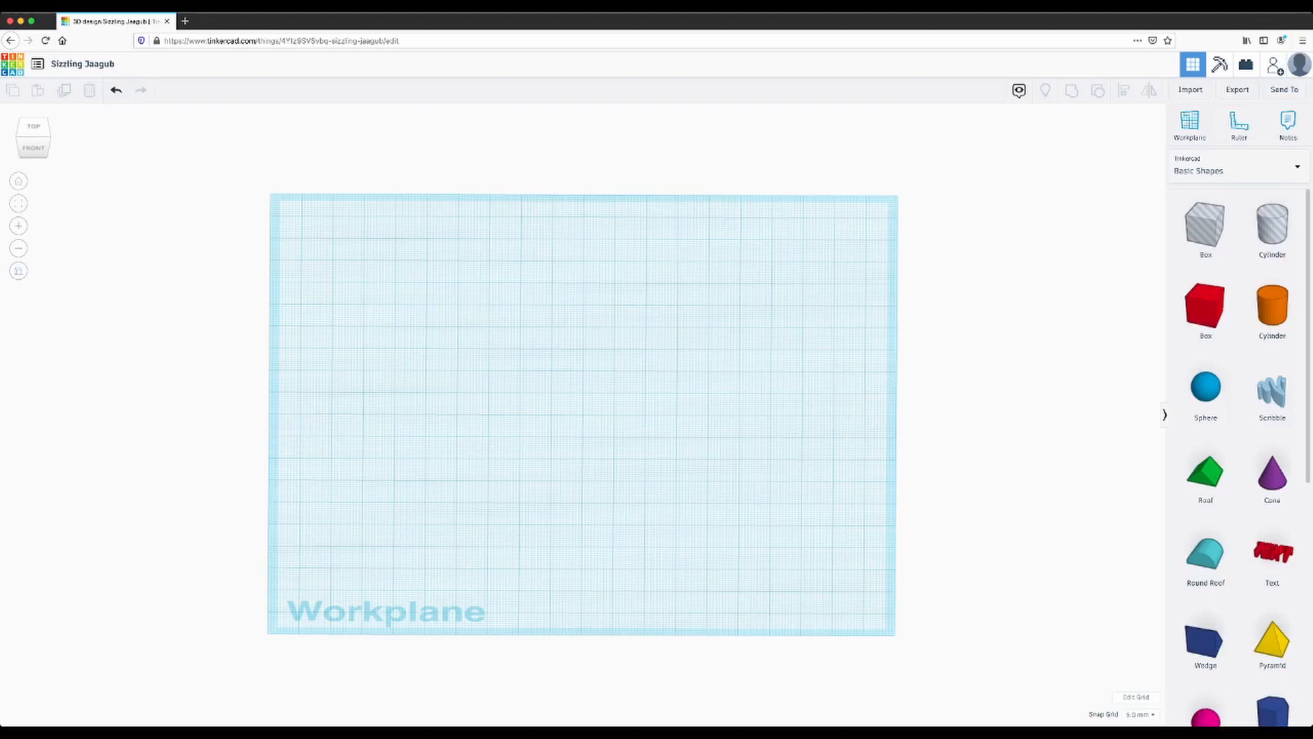
{"action": "left_click", "coordinate": [19, 271]}
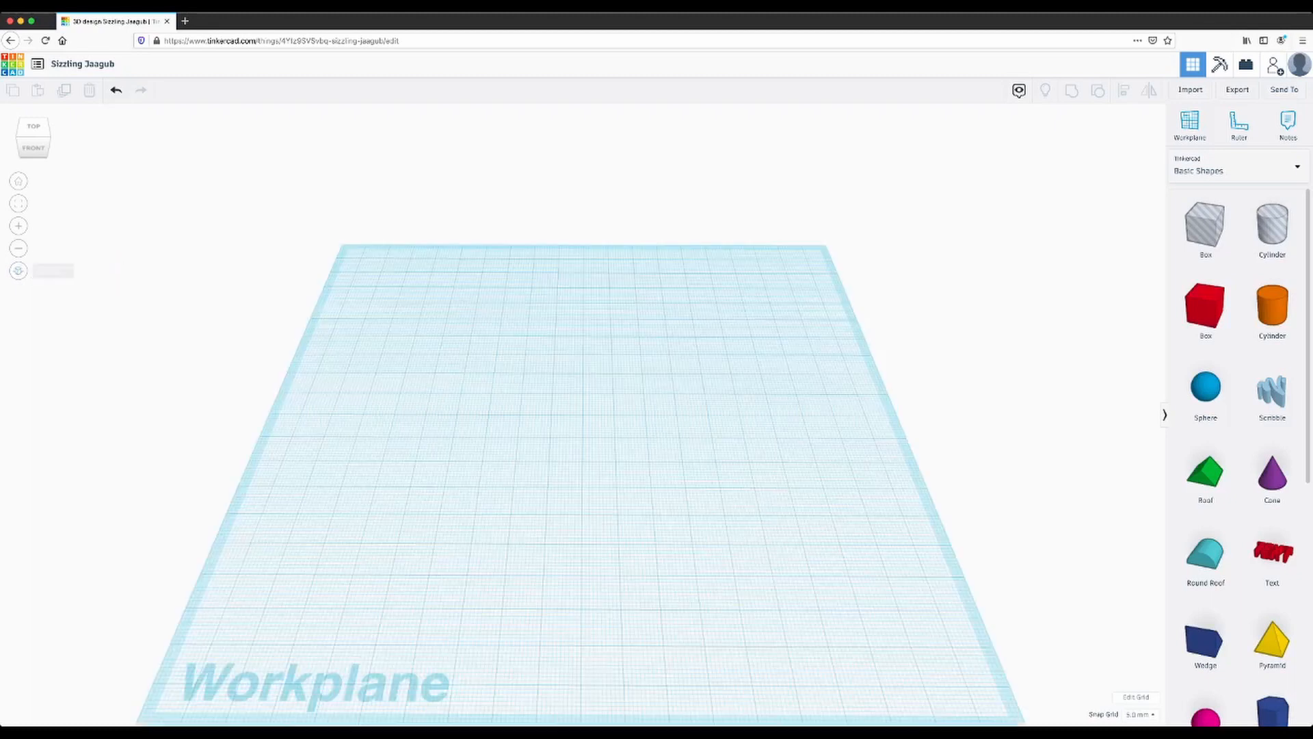
{"action": "mouse_move", "coordinate": [616, 424]}
{"action": "right_mouse_down"}
{"action": "mouse_move", "coordinate": [592, 409]}
{"action": "mouse_move", "coordinate": [558, 418]}
{"action": "mouse_move", "coordinate": [582, 451]}
{"action": "mouse_move", "coordinate": [636, 457]}
{"action": "mouse_move", "coordinate": [640, 438]}
{"action": "mouse_move", "coordinate": [605, 434]}
{"action": "mouse_move", "coordinate": [617, 409]}
{"action": "right_mouse_up"}
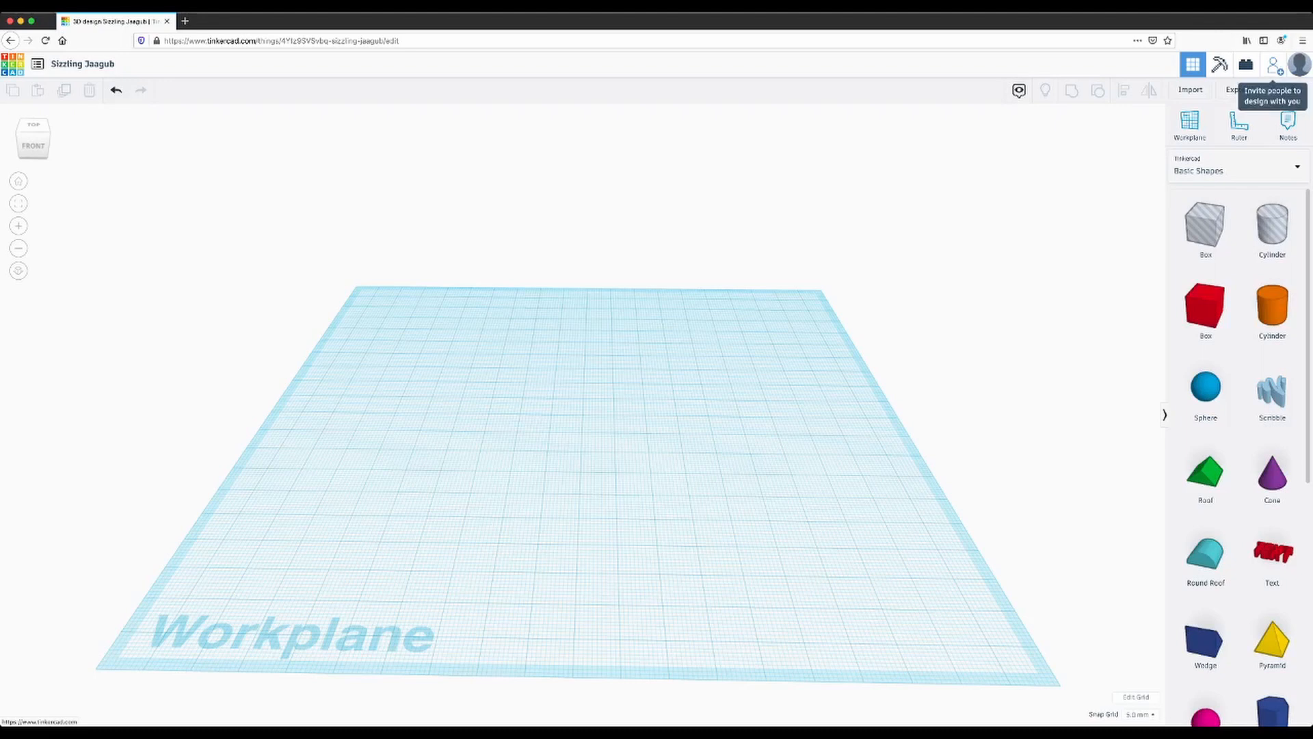
Generate a new collaboration link for sharing the design and close the sharing dialog.
{"action": "left_click", "coordinate": [1273, 65]}
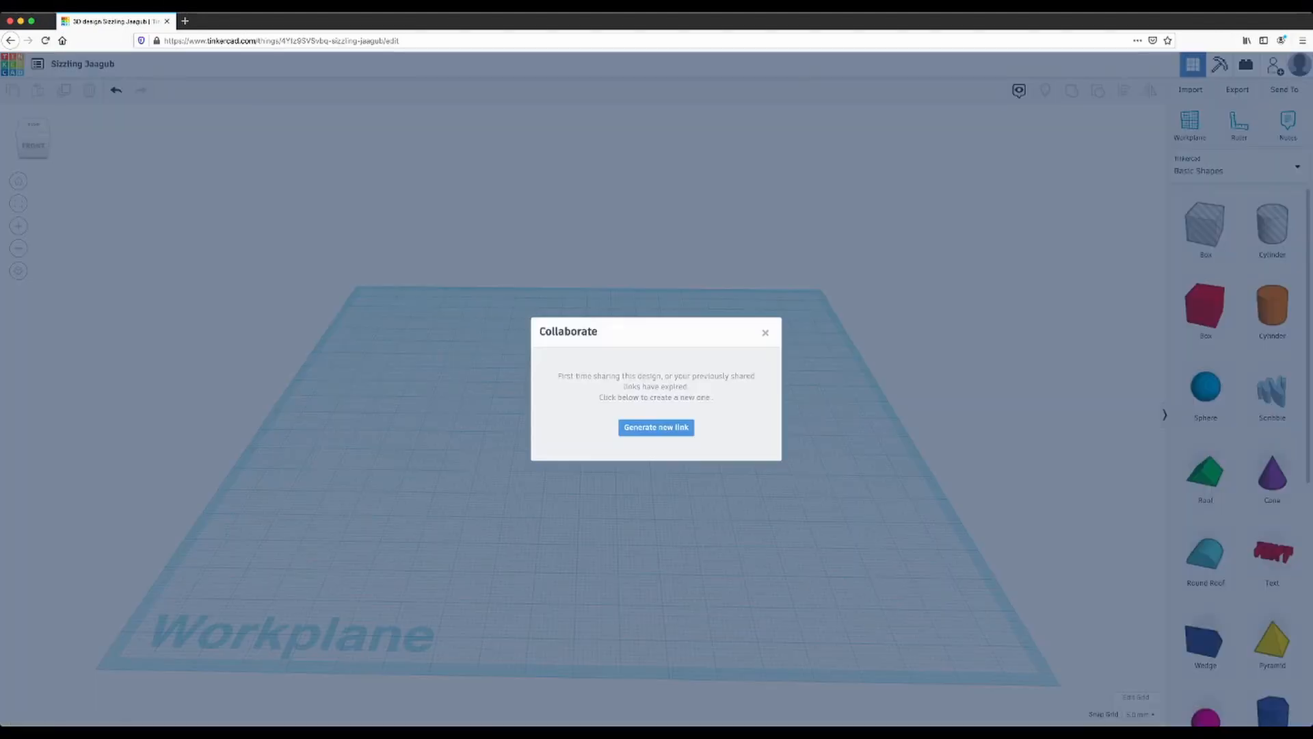
{"action": "left_click", "coordinate": [657, 428]}
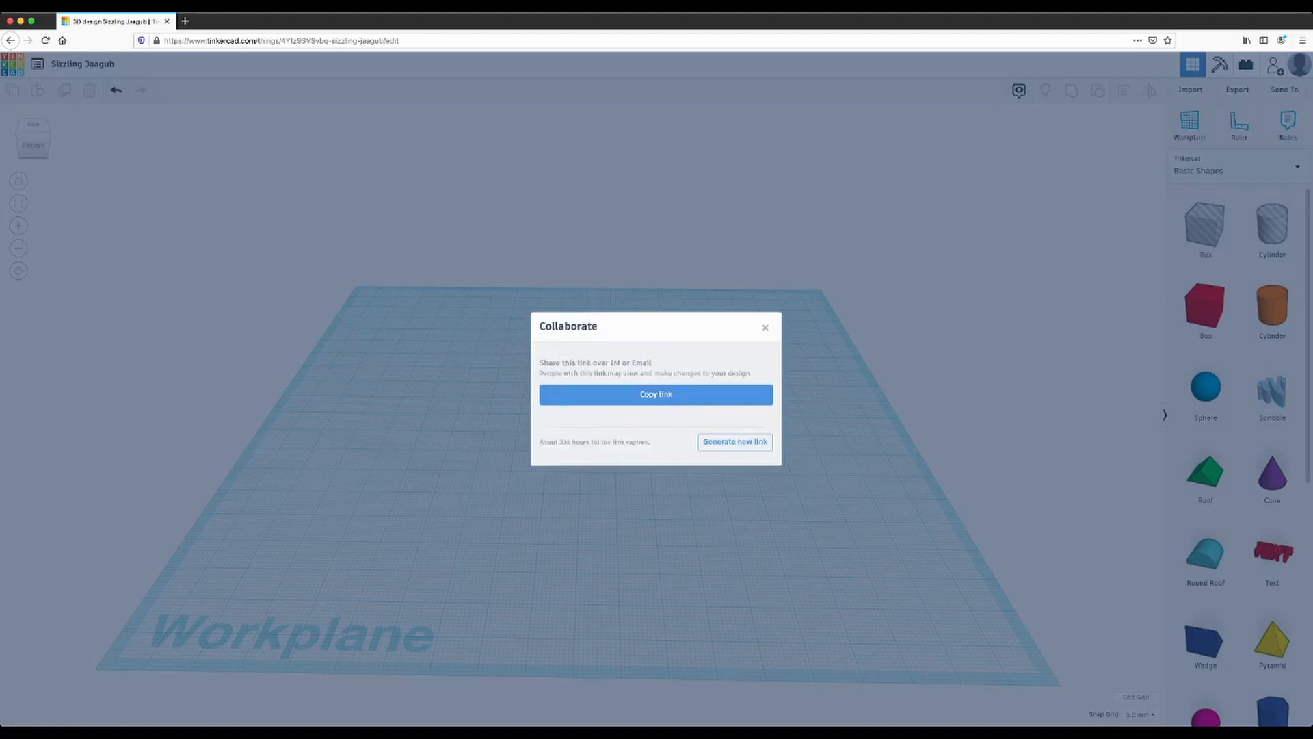
{"action": "key", "text": "Escape"}
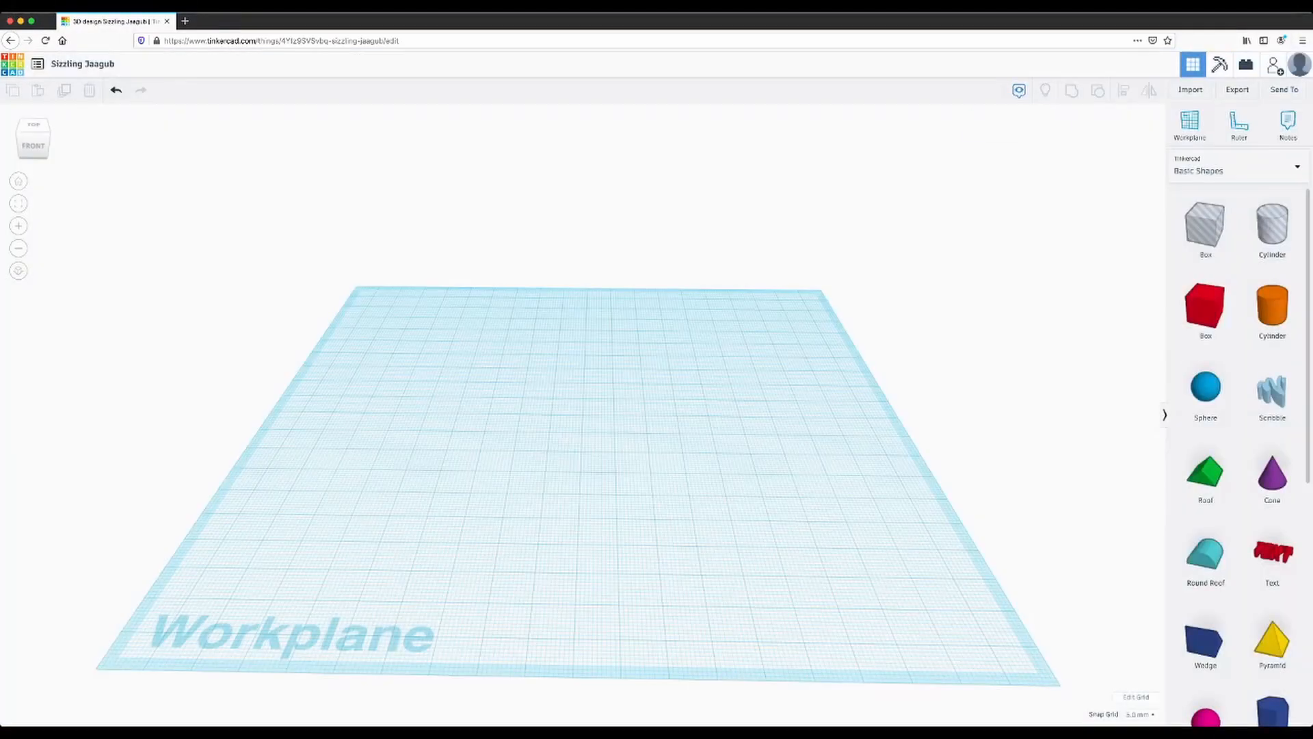
Place a note near the middle of the workplane and remove it again.
{"action": "left_click", "coordinate": [1019, 91]}
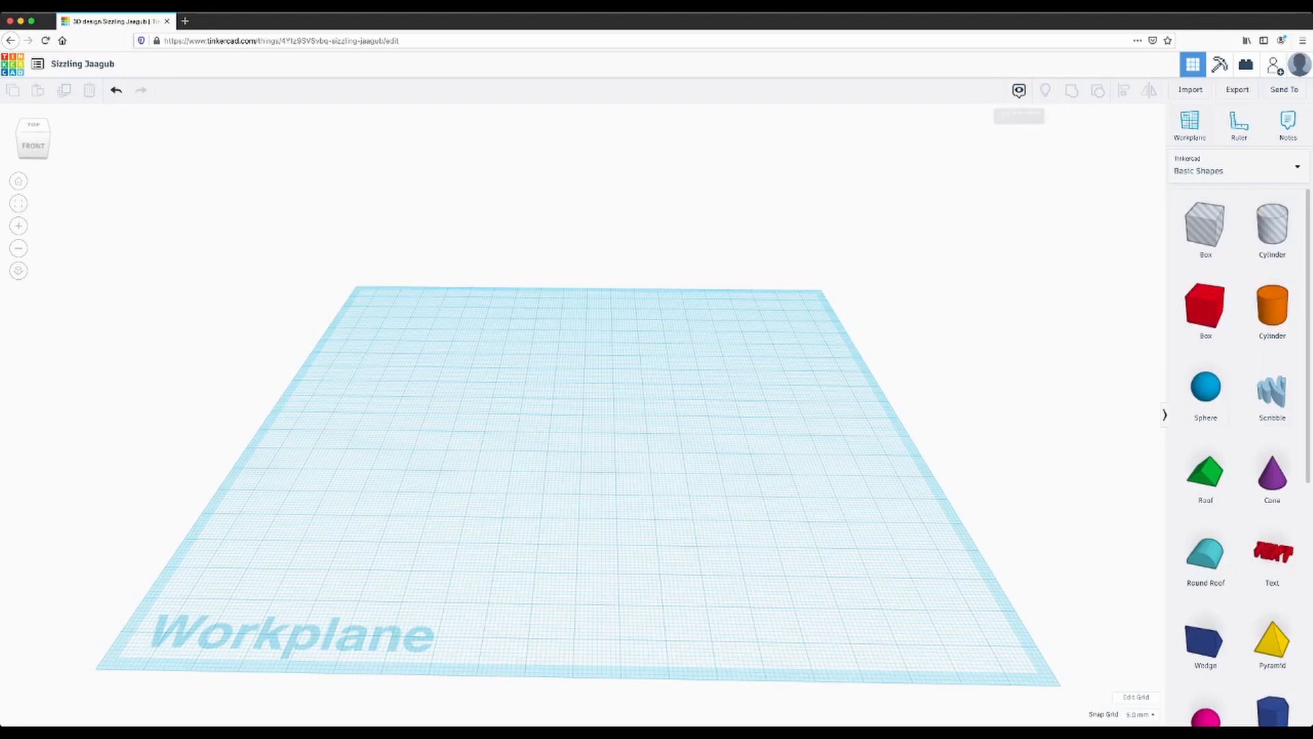
{"action": "left_click", "coordinate": [1288, 123]}
{"action": "left_click", "coordinate": [526, 397]}
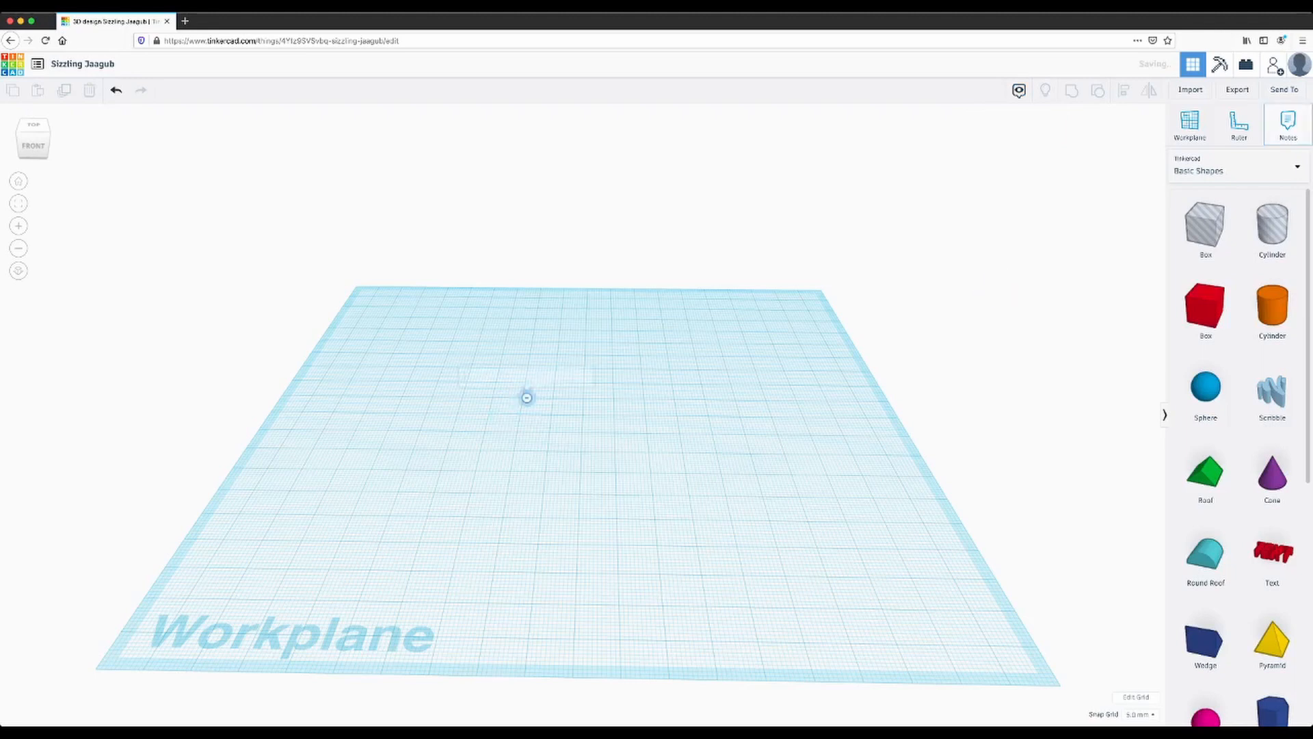
{"action": "left_click", "coordinate": [592, 367]}
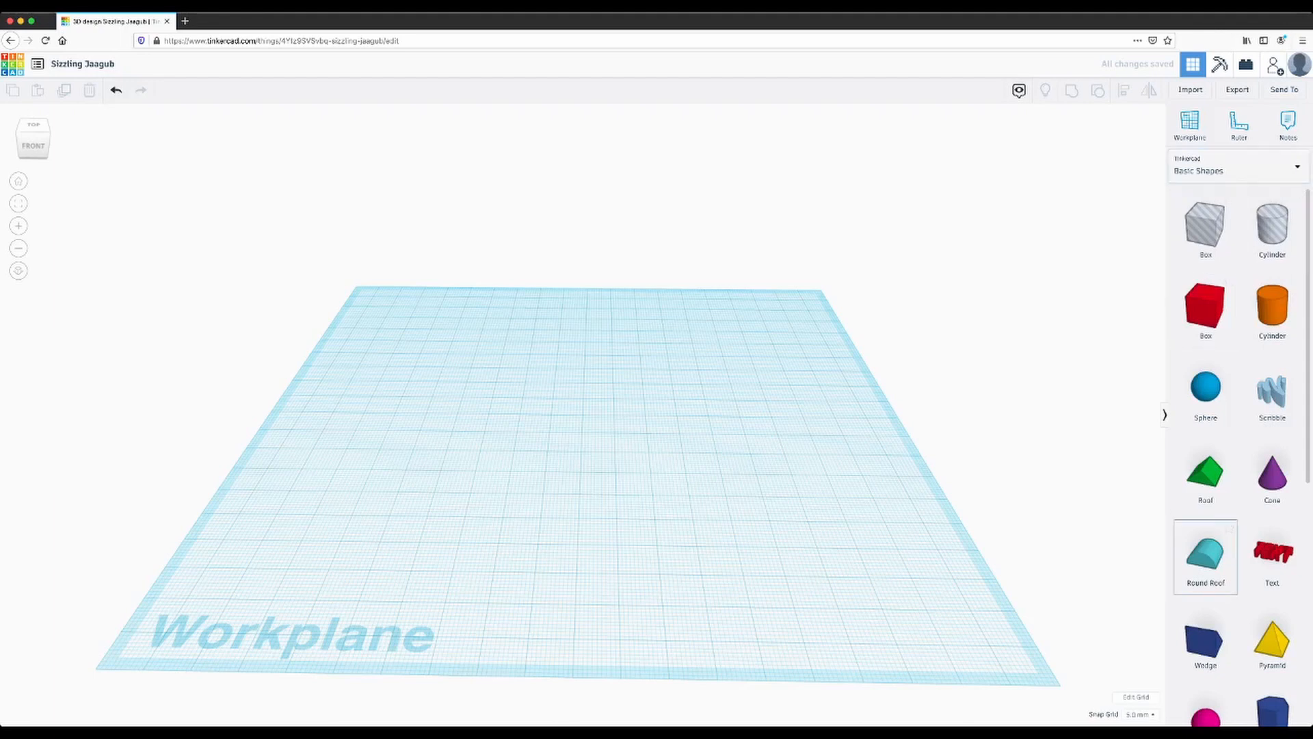
Look through the shapes available in the Basic Shapes library.
{"action": "scroll", "coordinate": [1205, 479], "scroll_direction": "down", "scroll_amount": 6}
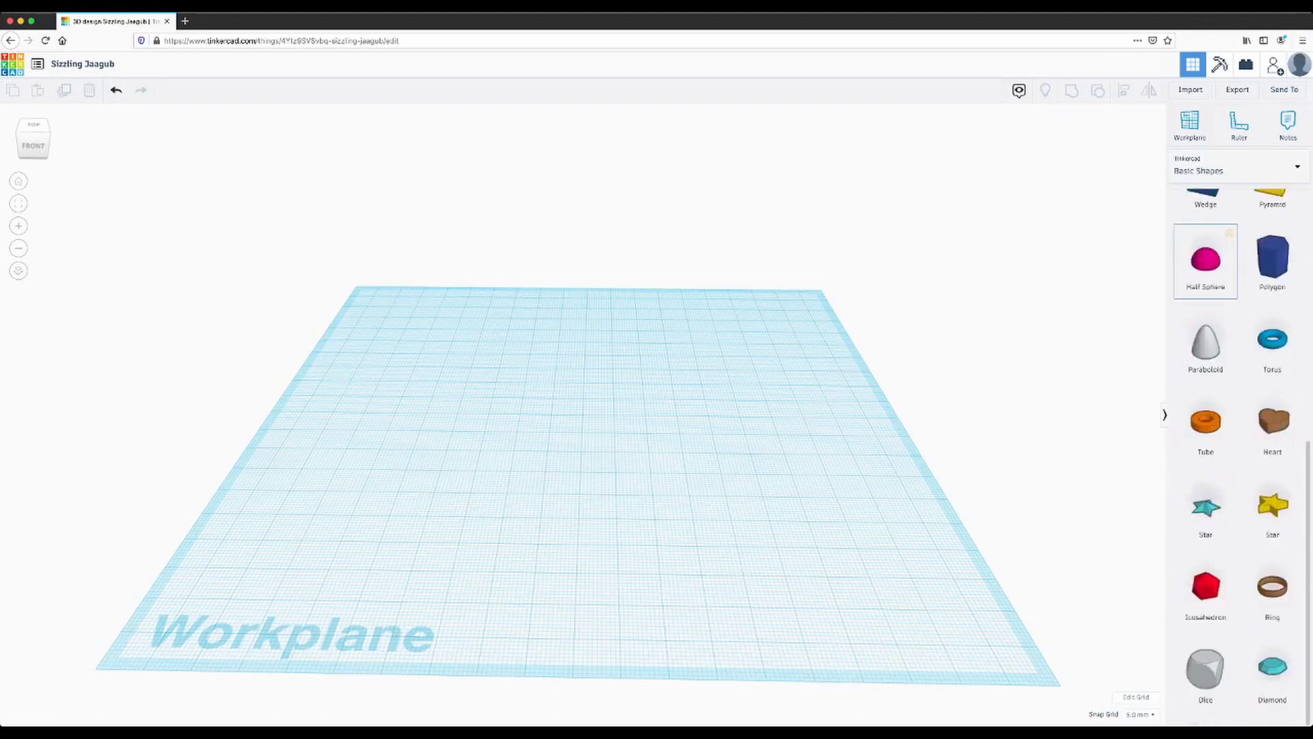
{"action": "scroll", "coordinate": [1206, 274], "scroll_direction": "up", "scroll_amount": 6}
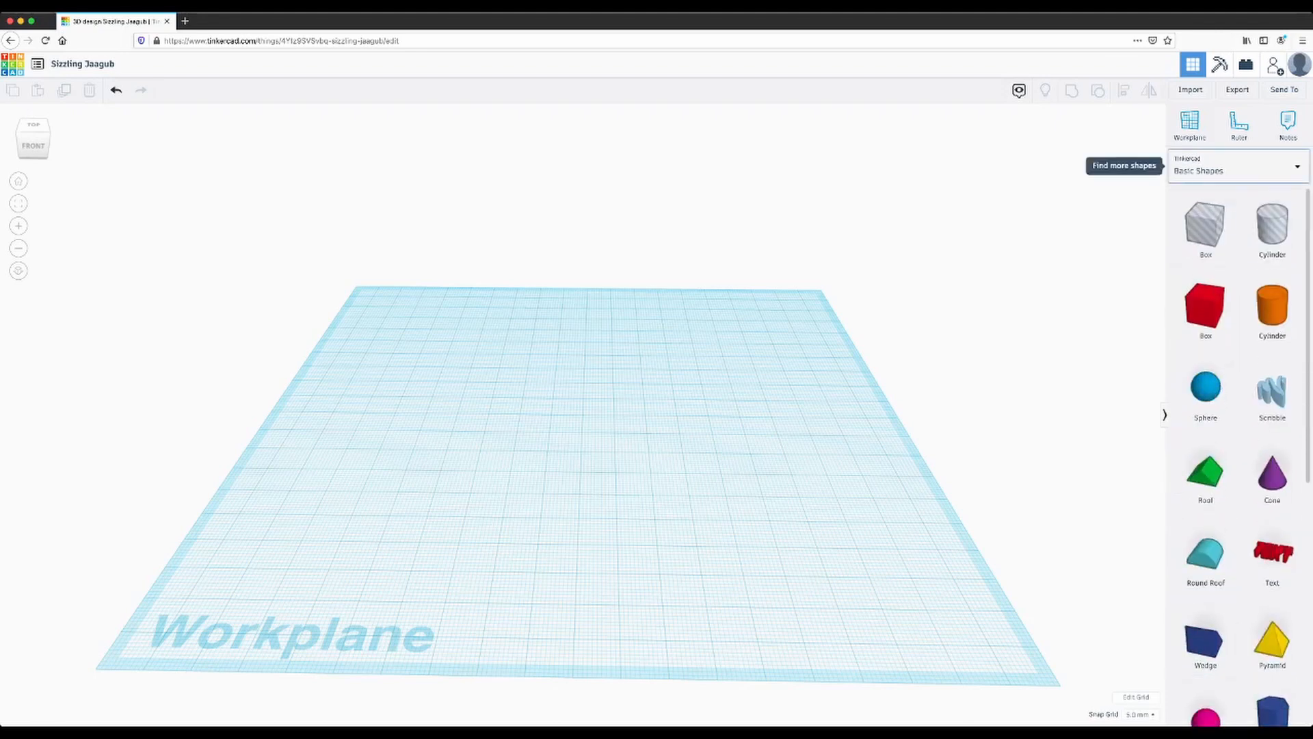
Look through the rest of Basic Shapes and the Text and numbers and Characters shape collections.
{"action": "scroll", "coordinate": [1265, 370], "scroll_direction": "down", "scroll_amount": 6}
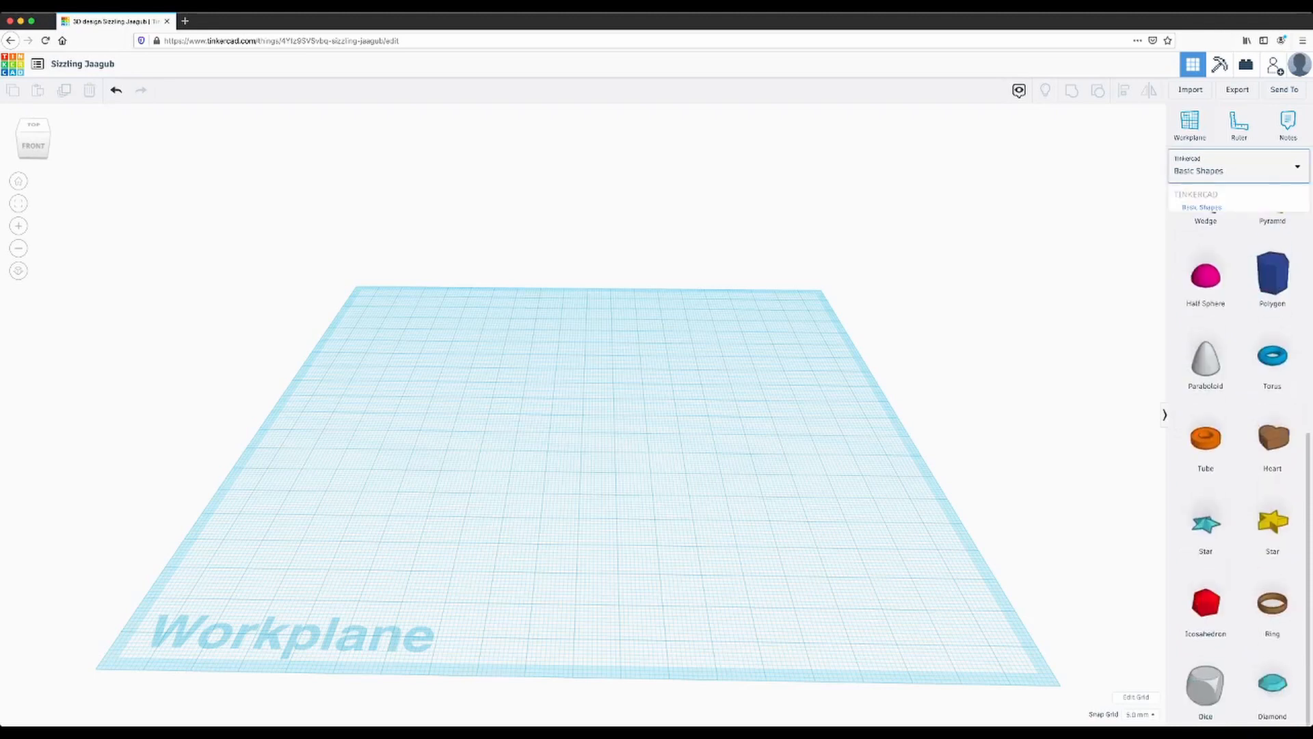
{"action": "left_click", "coordinate": [1231, 166]}
{"action": "left_click", "coordinate": [1208, 222]}
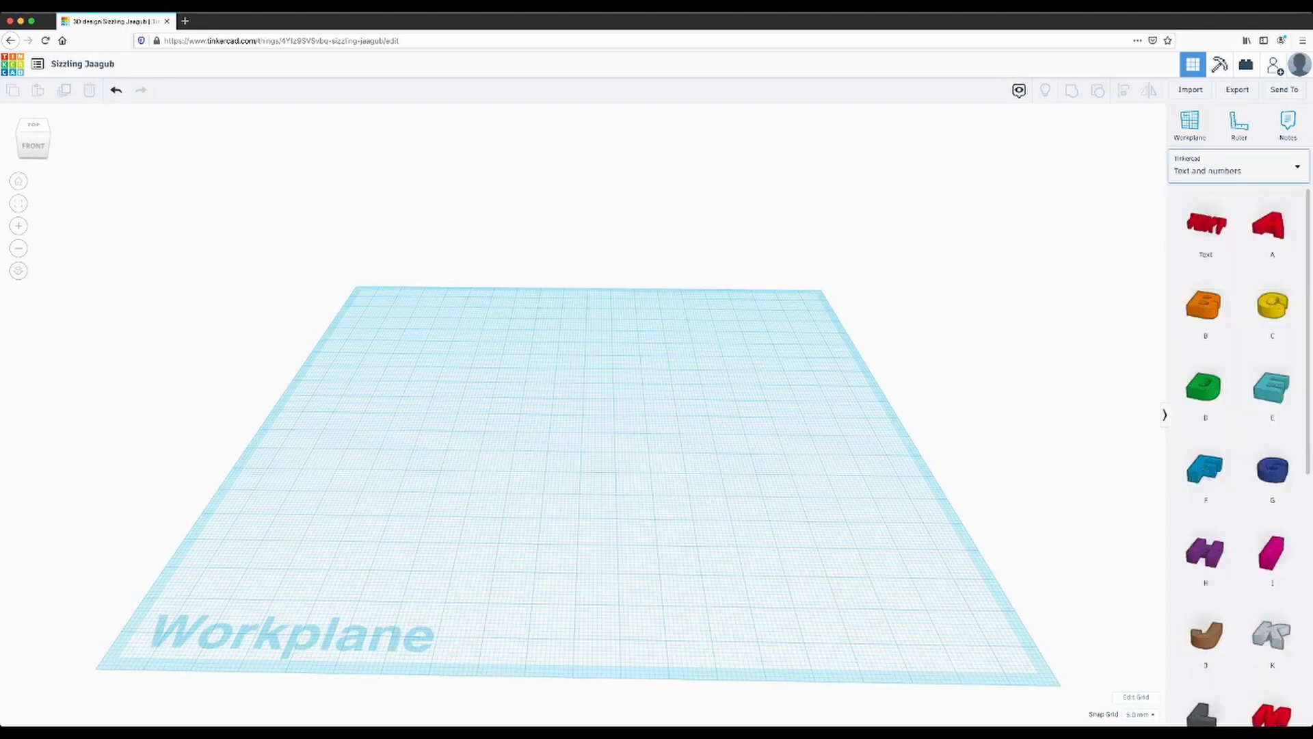
{"action": "left_click", "coordinate": [1231, 166]}
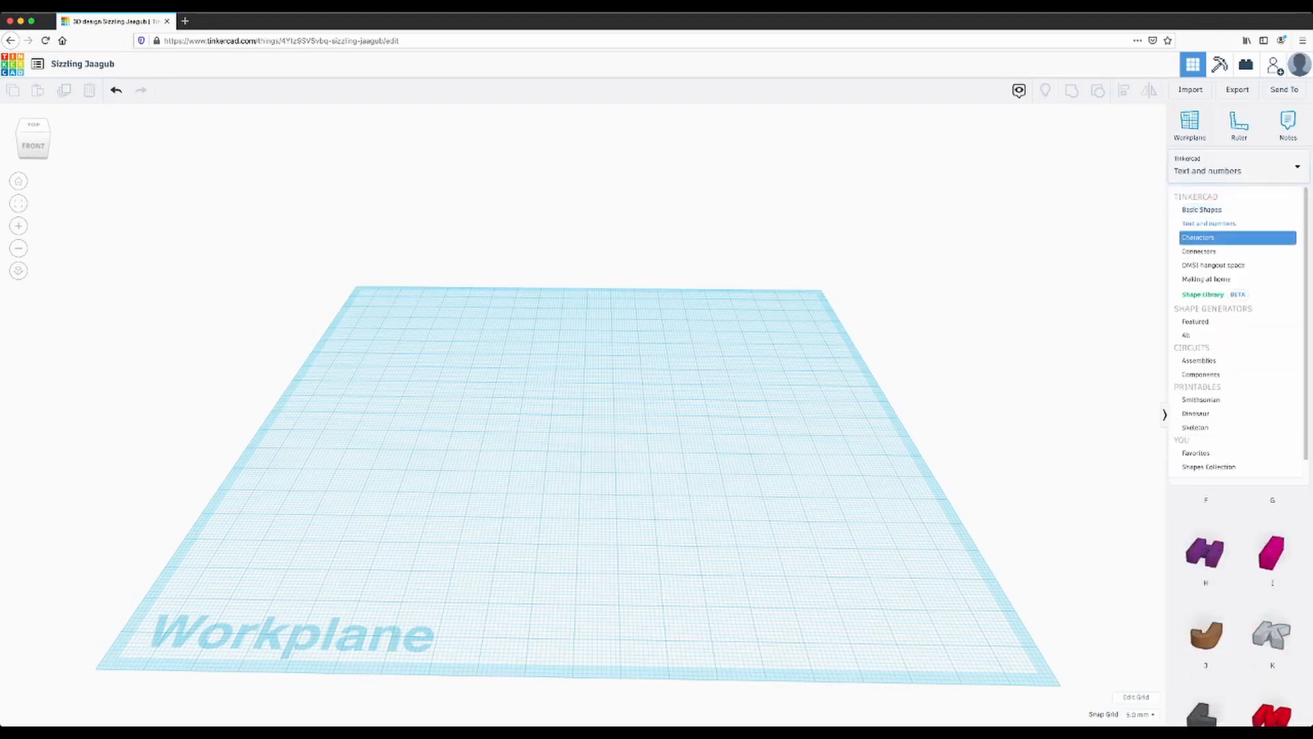
{"action": "left_click", "coordinate": [1210, 234]}
{"action": "scroll", "coordinate": [1270, 388], "scroll_direction": "down", "scroll_amount": 5}
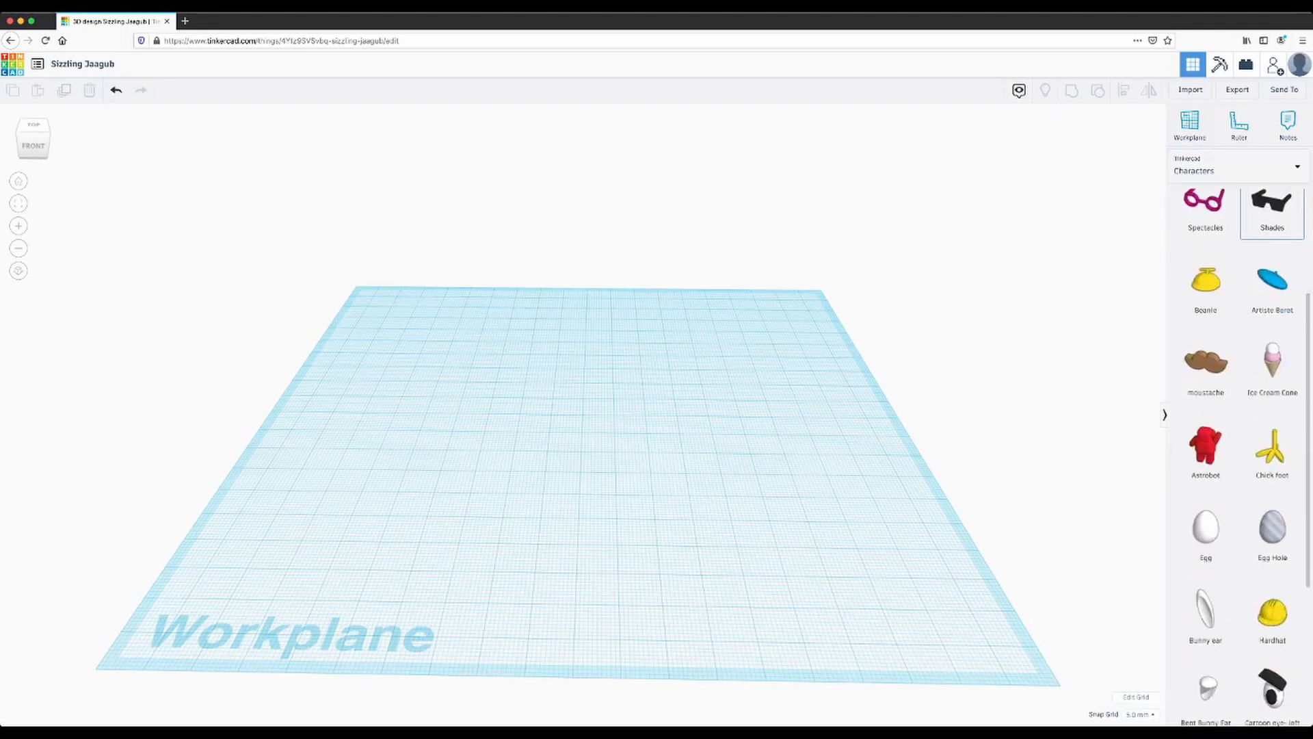
{"action": "scroll", "coordinate": [1271, 388], "scroll_direction": "down", "scroll_amount": 2}
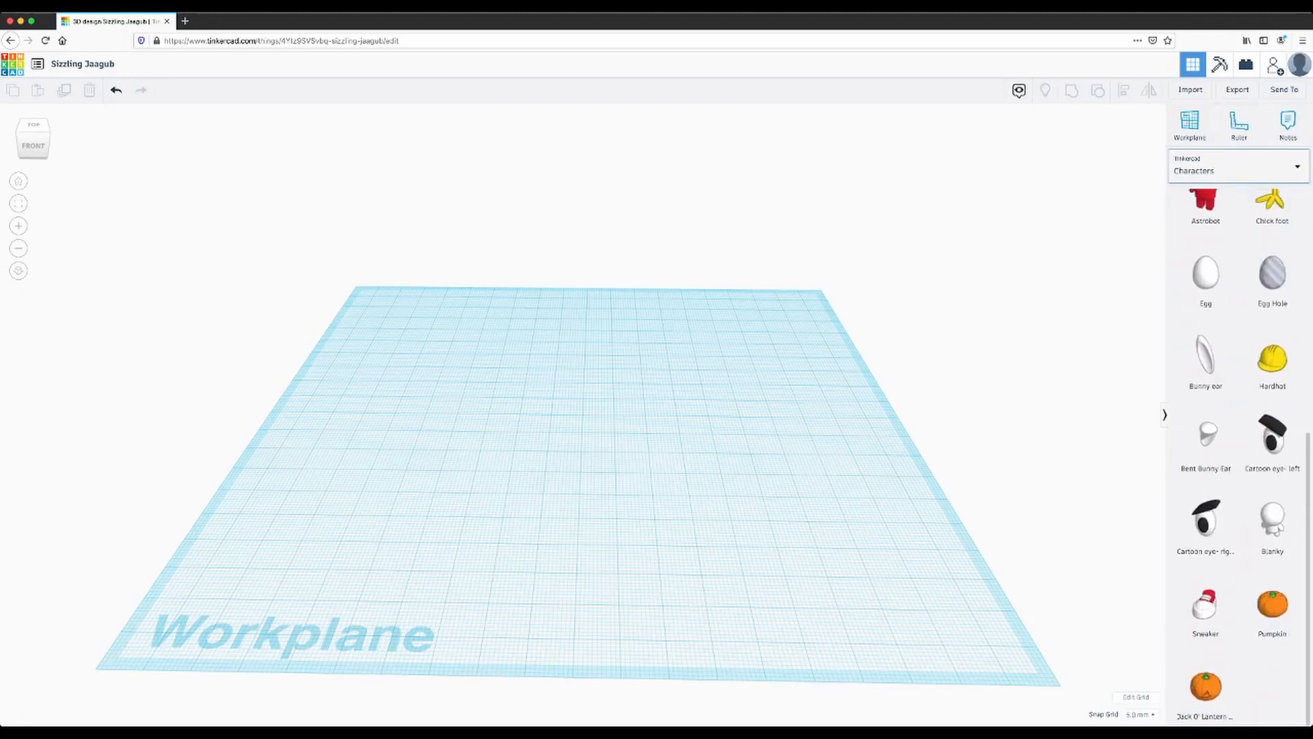
Look through the Smithsonian, Dinosaur and Skeleton collections of printable shapes.
{"action": "left_click", "coordinate": [1238, 166]}
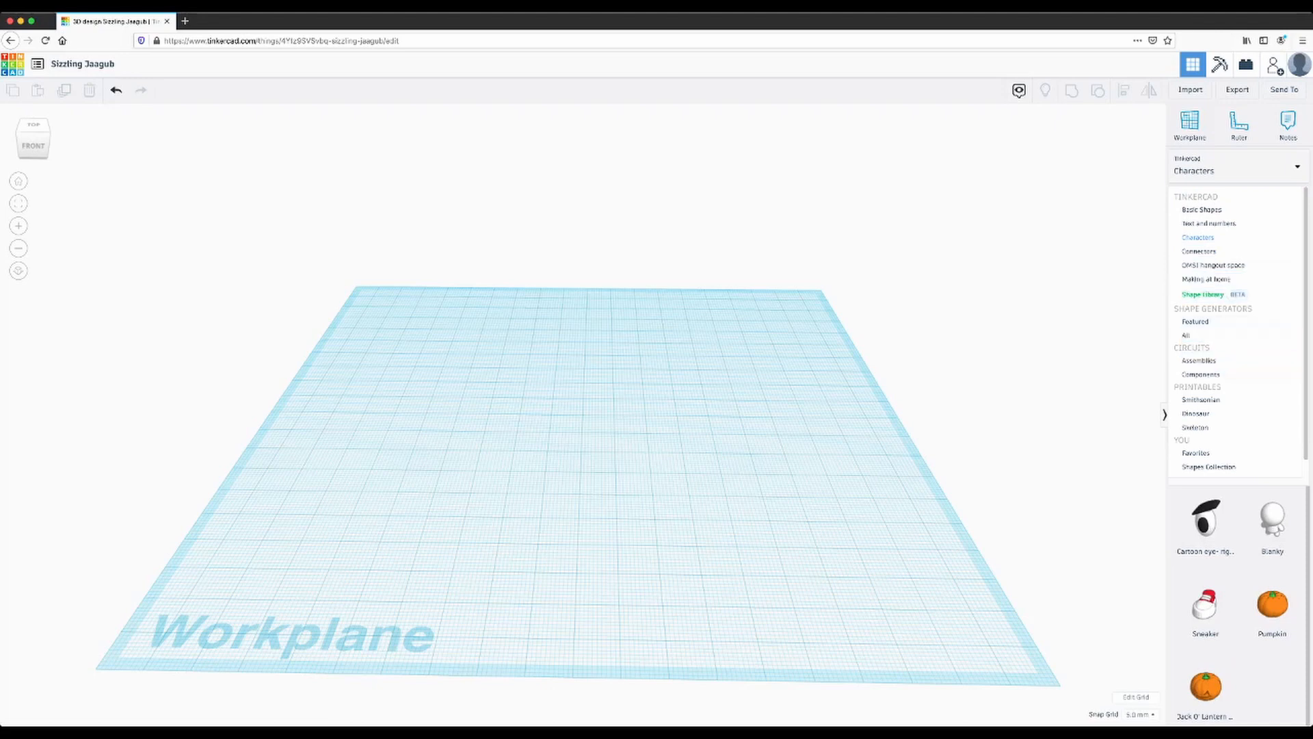
{"action": "left_click", "coordinate": [1203, 400]}
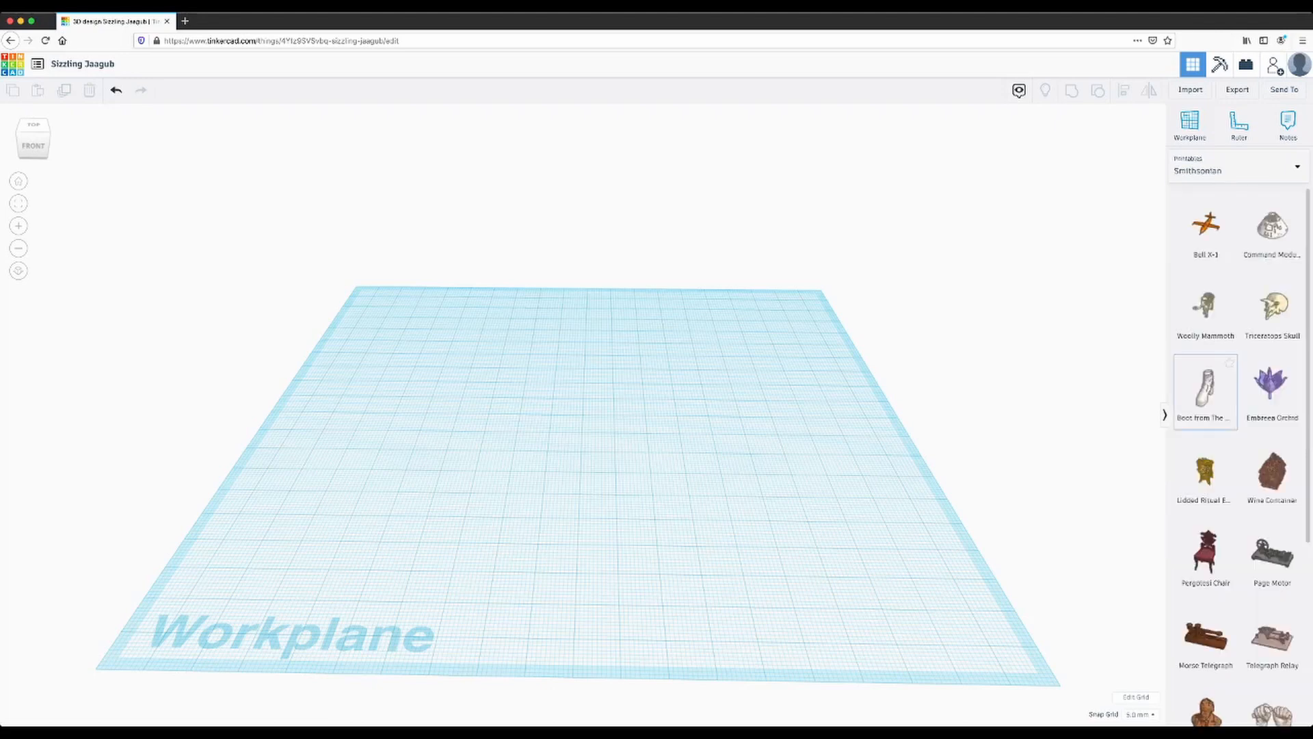
{"action": "scroll", "coordinate": [1272, 253], "scroll_direction": "down", "scroll_amount": 1}
{"action": "scroll", "coordinate": [1270, 410], "scroll_direction": "down", "scroll_amount": 2}
{"action": "left_click", "coordinate": [1257, 168]}
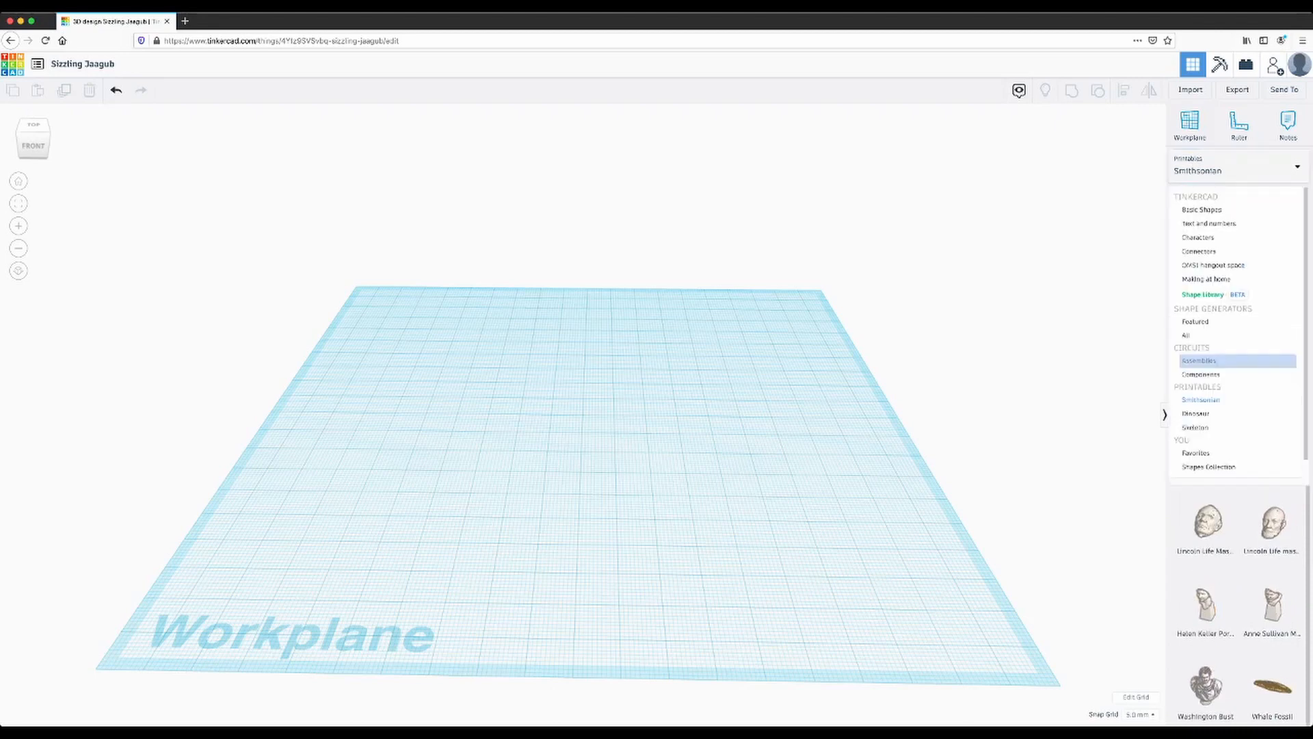
{"action": "left_click", "coordinate": [1195, 413]}
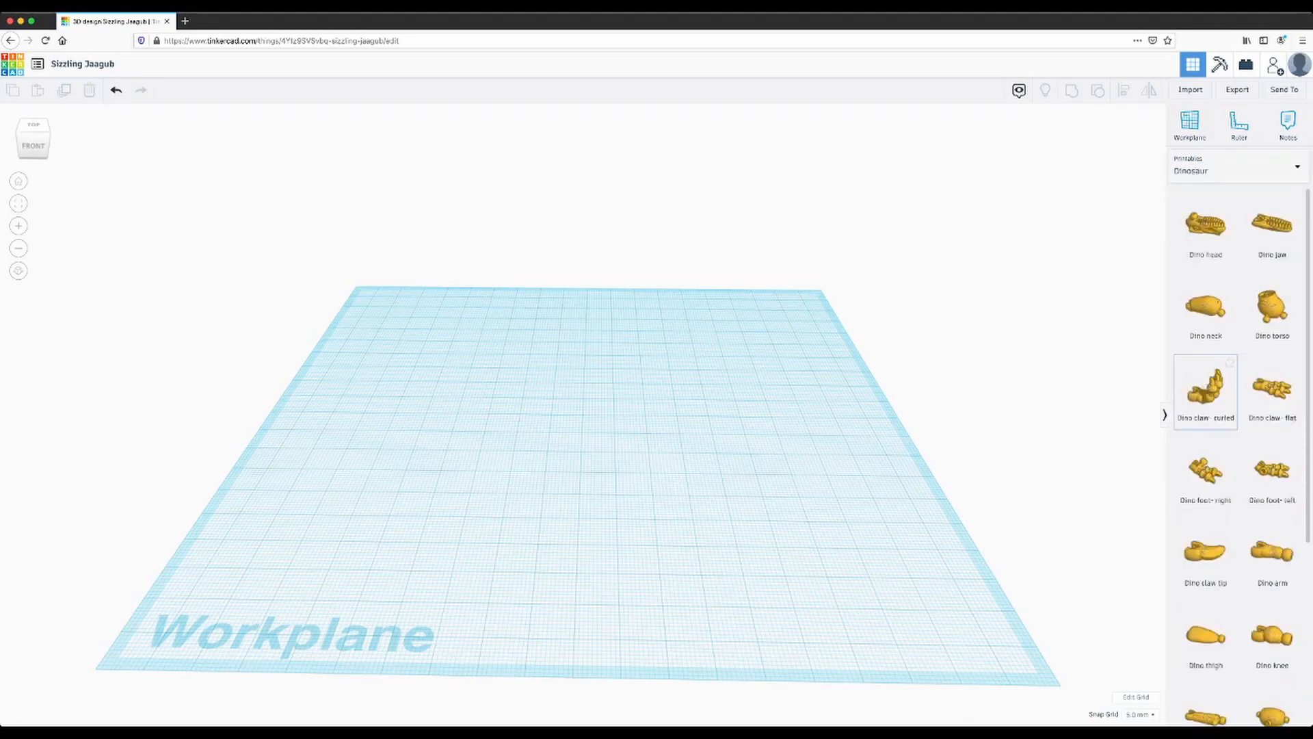
{"action": "scroll", "coordinate": [1272, 383], "scroll_direction": "down", "scroll_amount": 1}
{"action": "scroll", "coordinate": [1272, 390], "scroll_direction": "up", "scroll_amount": 3}
{"action": "left_click", "coordinate": [1241, 168]}
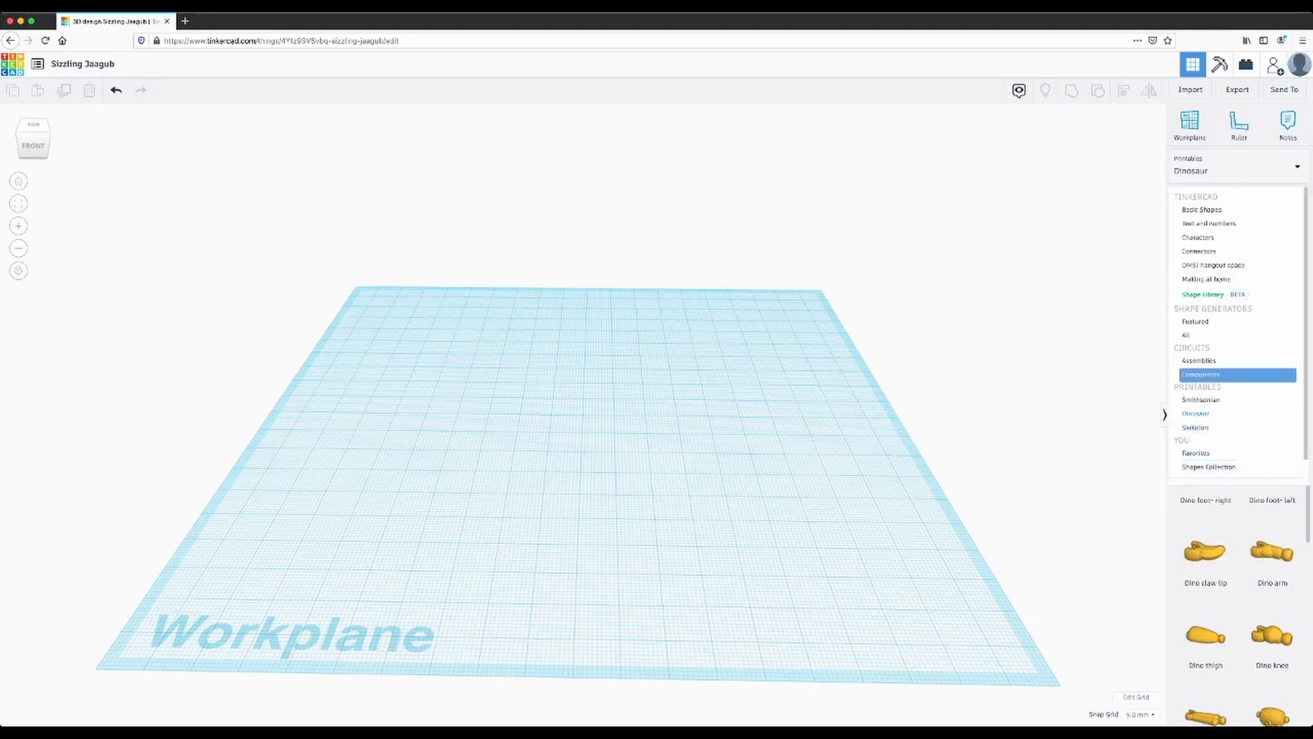
{"action": "left_click", "coordinate": [1196, 427]}
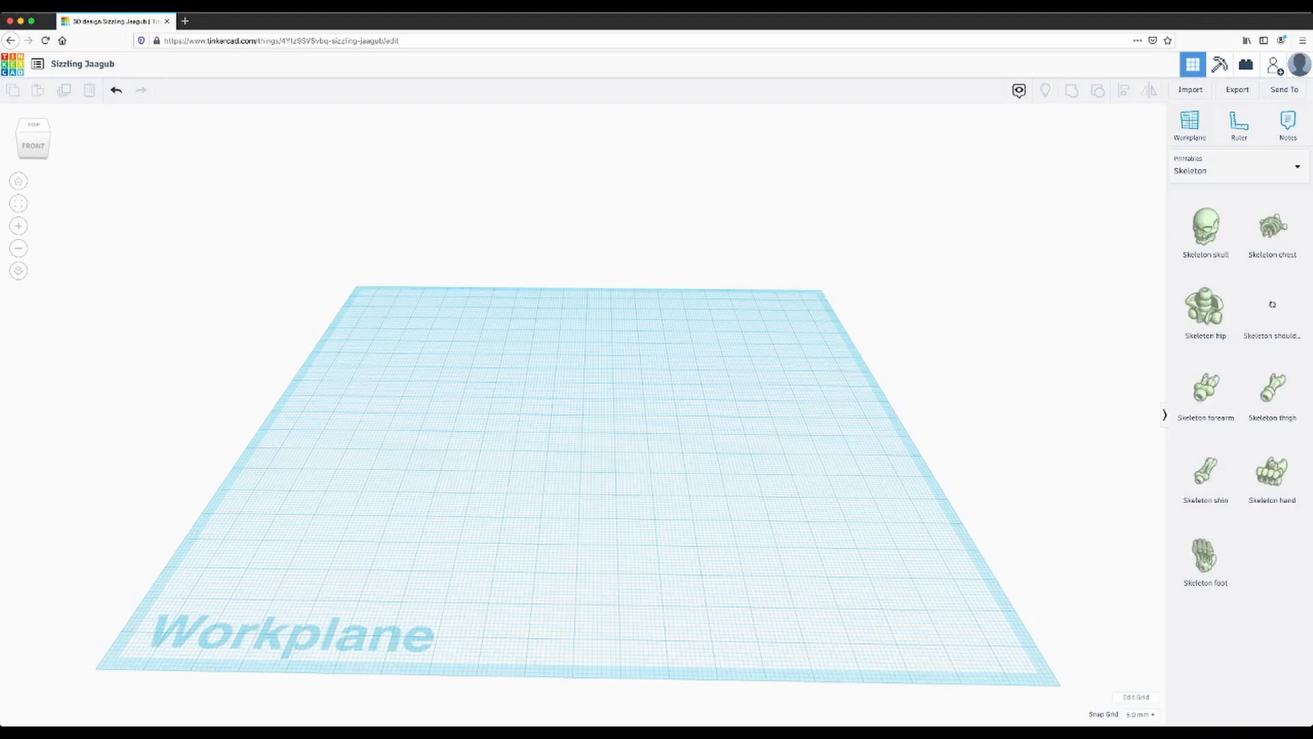
Return to the Basic Shapes collection and place a solid cylinder right of the workplane's centre.
{"action": "left_click", "coordinate": [1241, 168]}
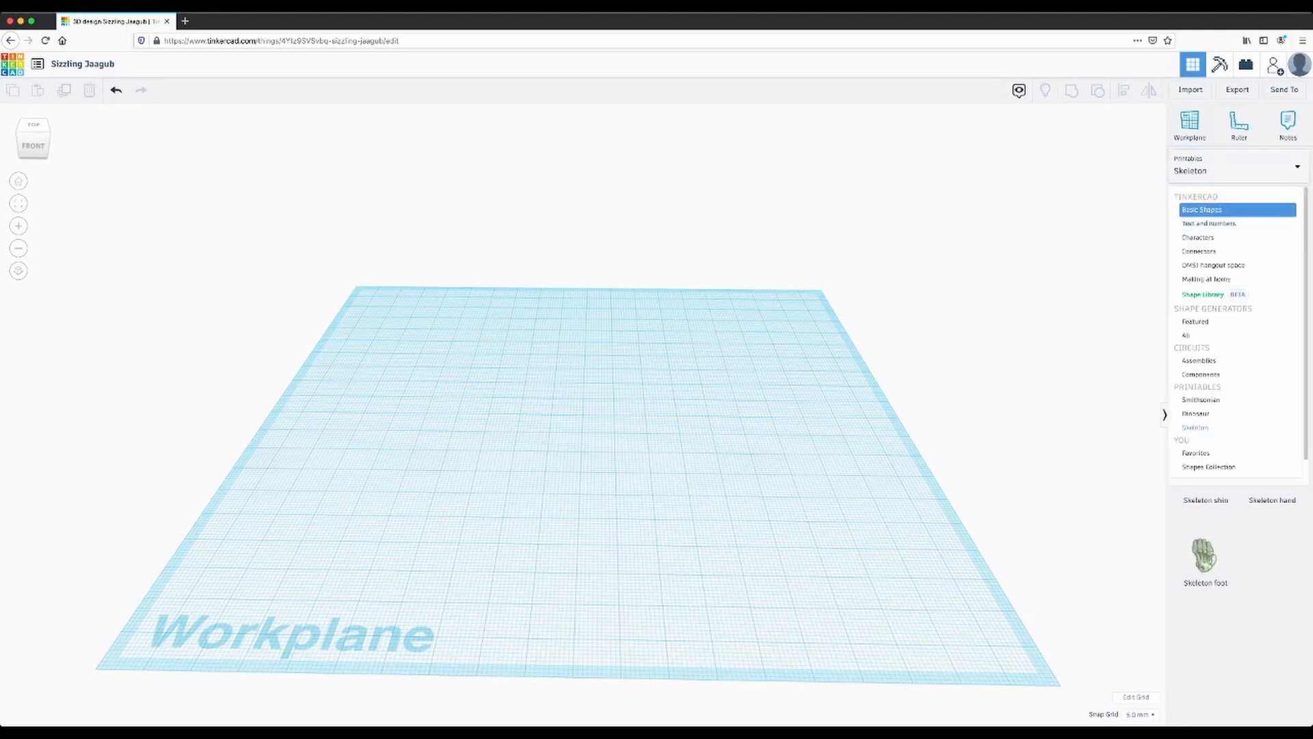
{"action": "left_click", "coordinate": [1202, 210]}
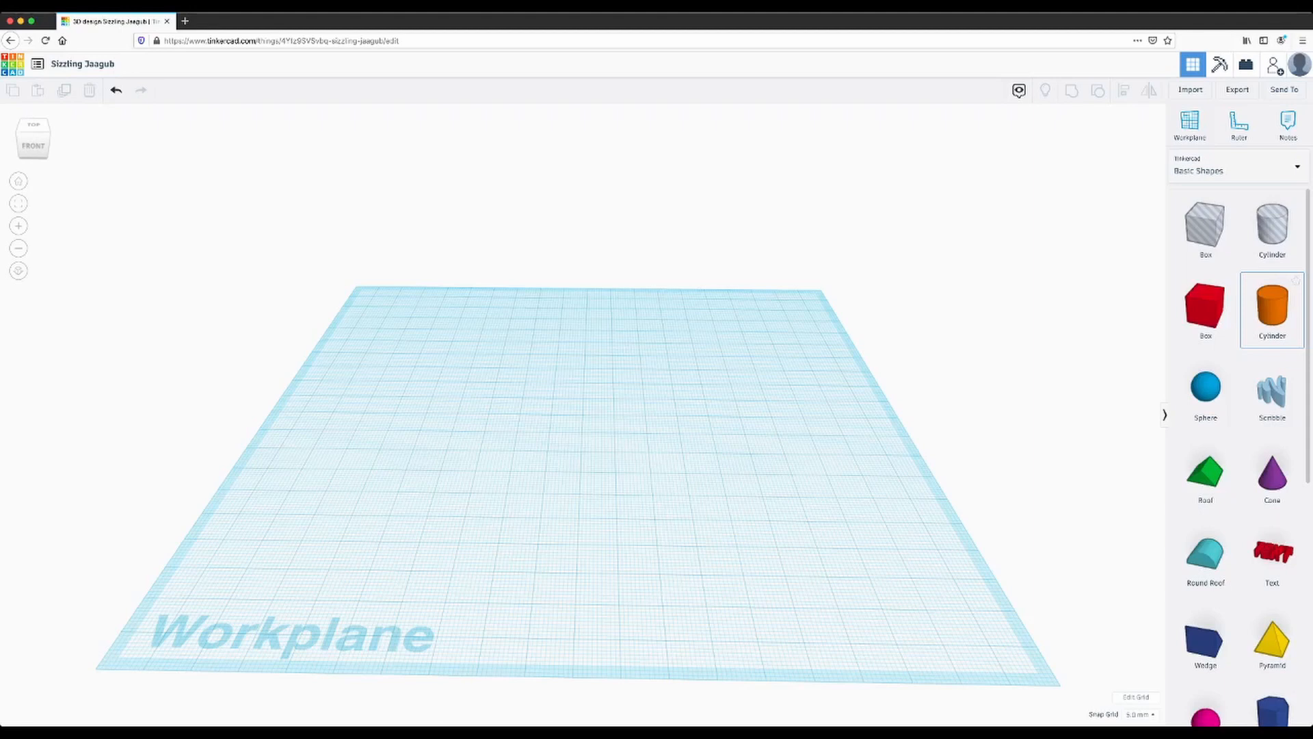
{"action": "left_click_drag", "start_coordinate": [1272, 308], "coordinate": [723, 437]}
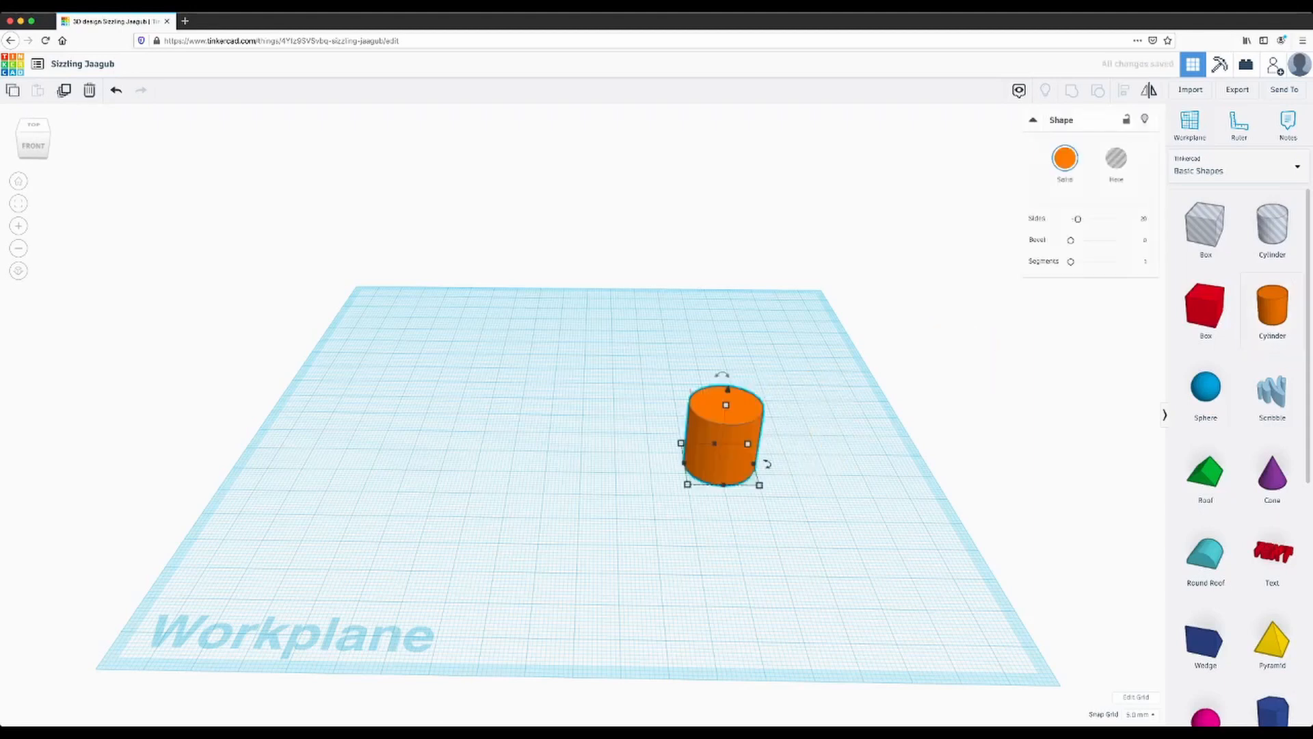
Place a second cylinder toward the back left of the workplane and delete it.
{"action": "left_click_drag", "start_coordinate": [1272, 308], "coordinate": [503, 397]}
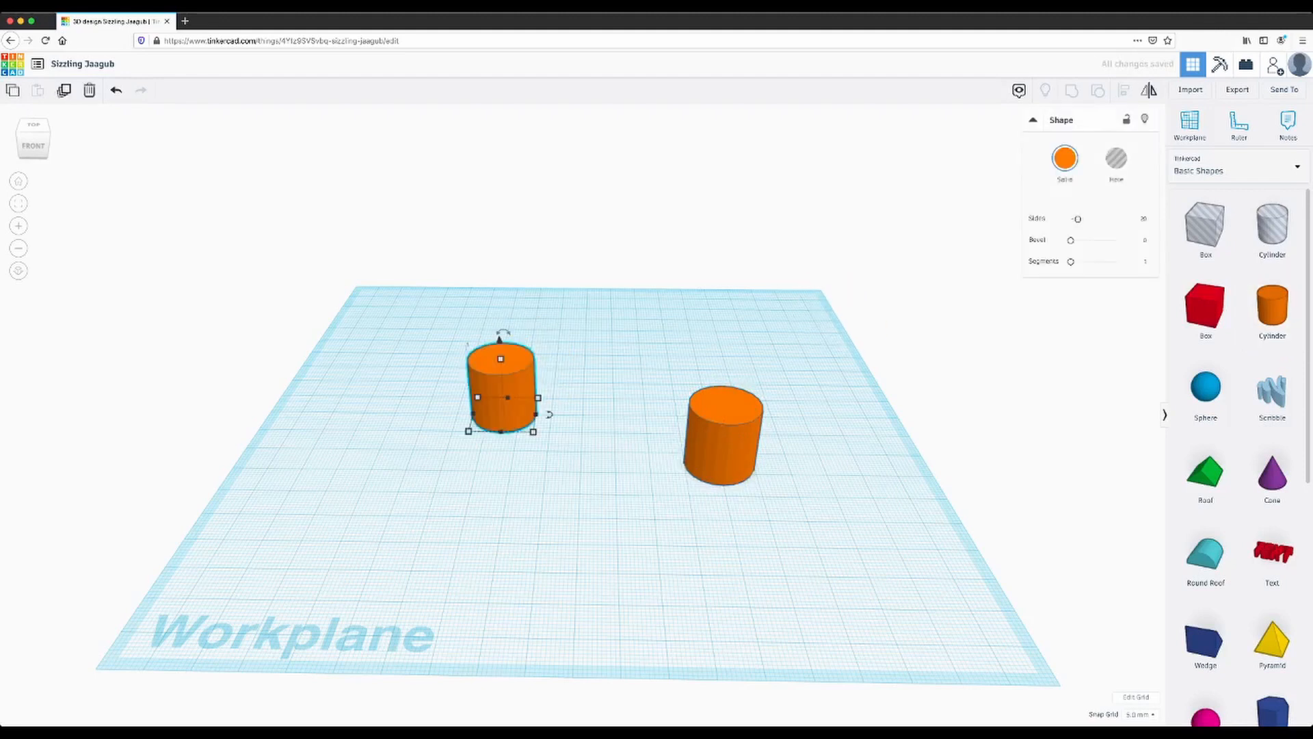
{"action": "key", "text": "Delete"}
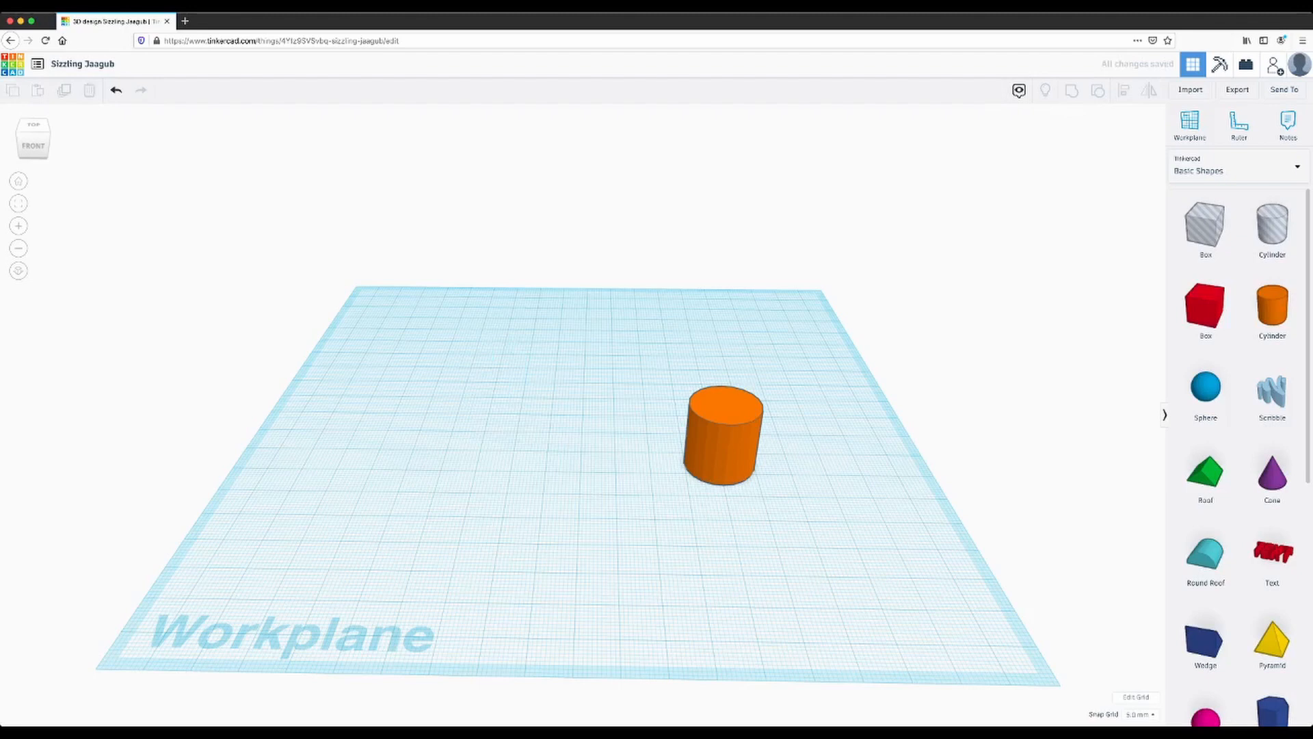
Move the cylinder to the workplane's back left corner and enlarge it proportionally to about 45 mm across.
{"action": "right_click_drag", "start_coordinate": [588, 383], "coordinate": [592, 500]}
{"action": "left_click_drag", "start_coordinate": [722, 474], "coordinate": [410, 243]}
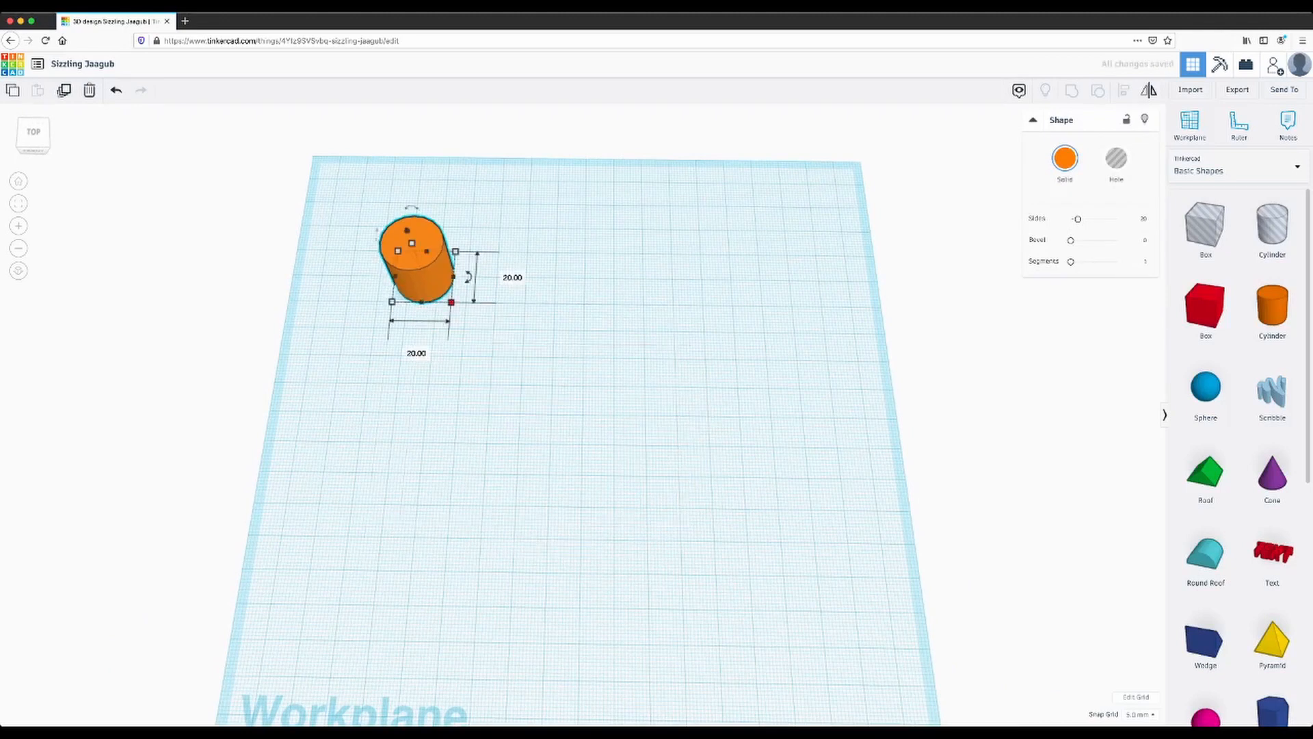
{"action": "left_click_drag", "start_coordinate": [452, 301], "coordinate": [522, 370], "text": "shift"}
Reduce the enlarged cylinder's height to make it a thin flat disc.
{"action": "mouse_move", "coordinate": [540, 393]}
{"action": "right_mouse_down"}
{"action": "mouse_move", "coordinate": [518, 361]}
{"action": "mouse_move", "coordinate": [549, 396]}
{"action": "right_mouse_up"}
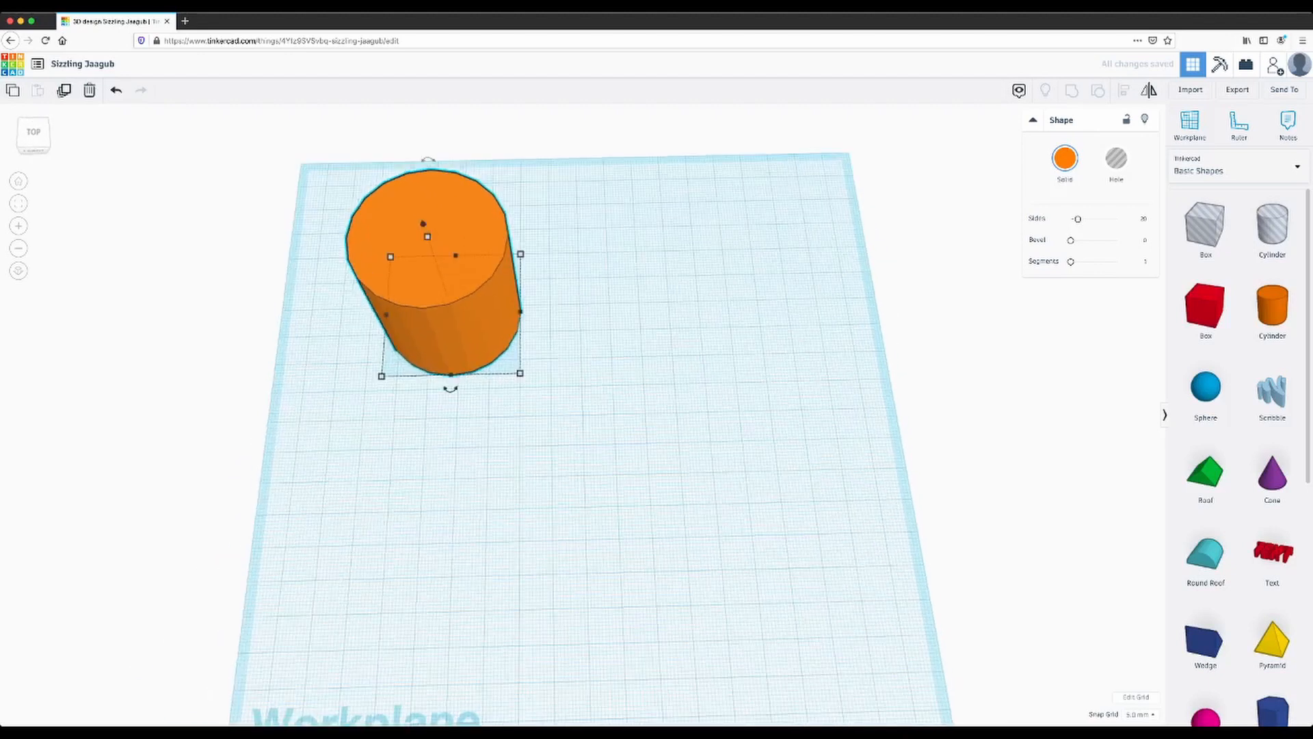
{"action": "left_click_drag", "start_coordinate": [427, 236], "coordinate": [450, 306]}
{"action": "right_click_drag", "start_coordinate": [547, 383], "coordinate": [528, 362]}
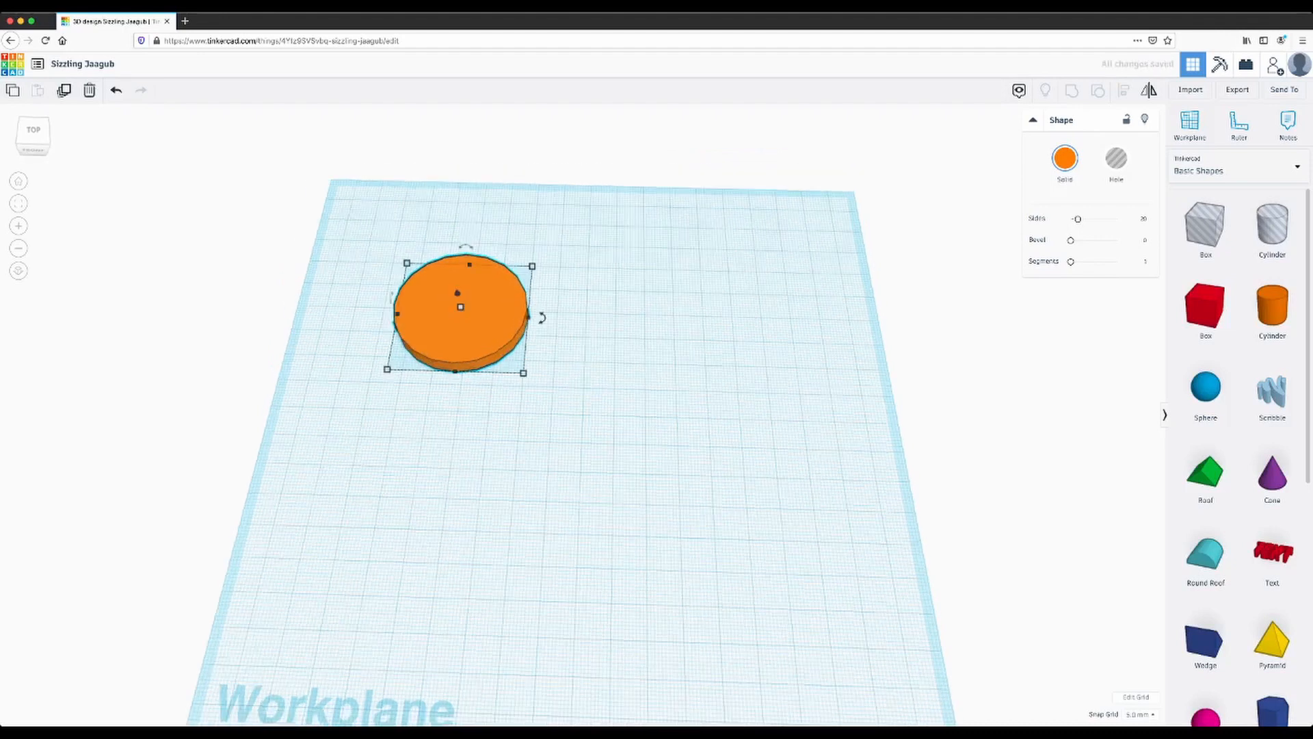
Set the snap grid to 1.0 mm and deselect the disc.
{"action": "left_click", "coordinate": [1139, 714]}
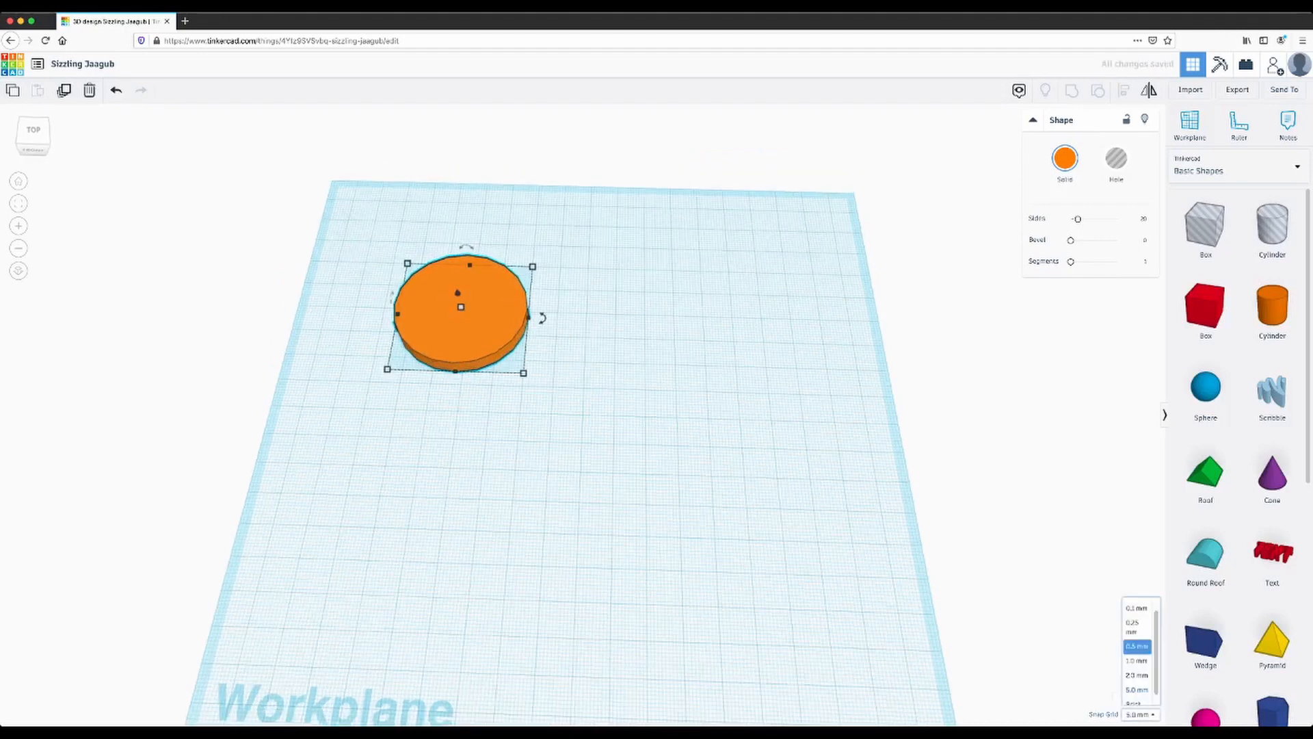
{"action": "left_click", "coordinate": [1137, 660]}
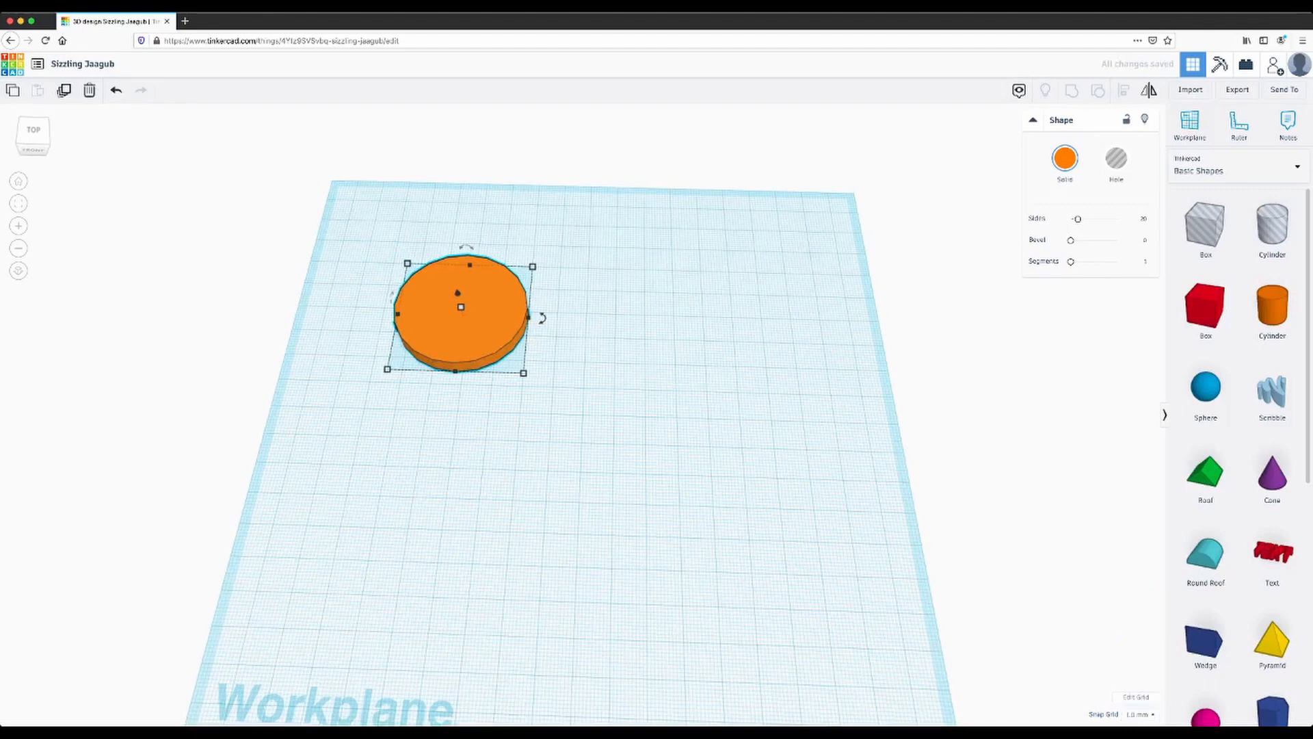
{"action": "left_click", "coordinate": [684, 437]}
{"action": "mouse_move", "coordinate": [684, 438]}
{"action": "right_mouse_down"}
{"action": "mouse_move", "coordinate": [633, 373]}
{"action": "mouse_move", "coordinate": [732, 482]}
{"action": "mouse_move", "coordinate": [648, 459]}
{"action": "mouse_move", "coordinate": [664, 471]}
{"action": "mouse_move", "coordinate": [687, 445]}
{"action": "right_mouse_up"}
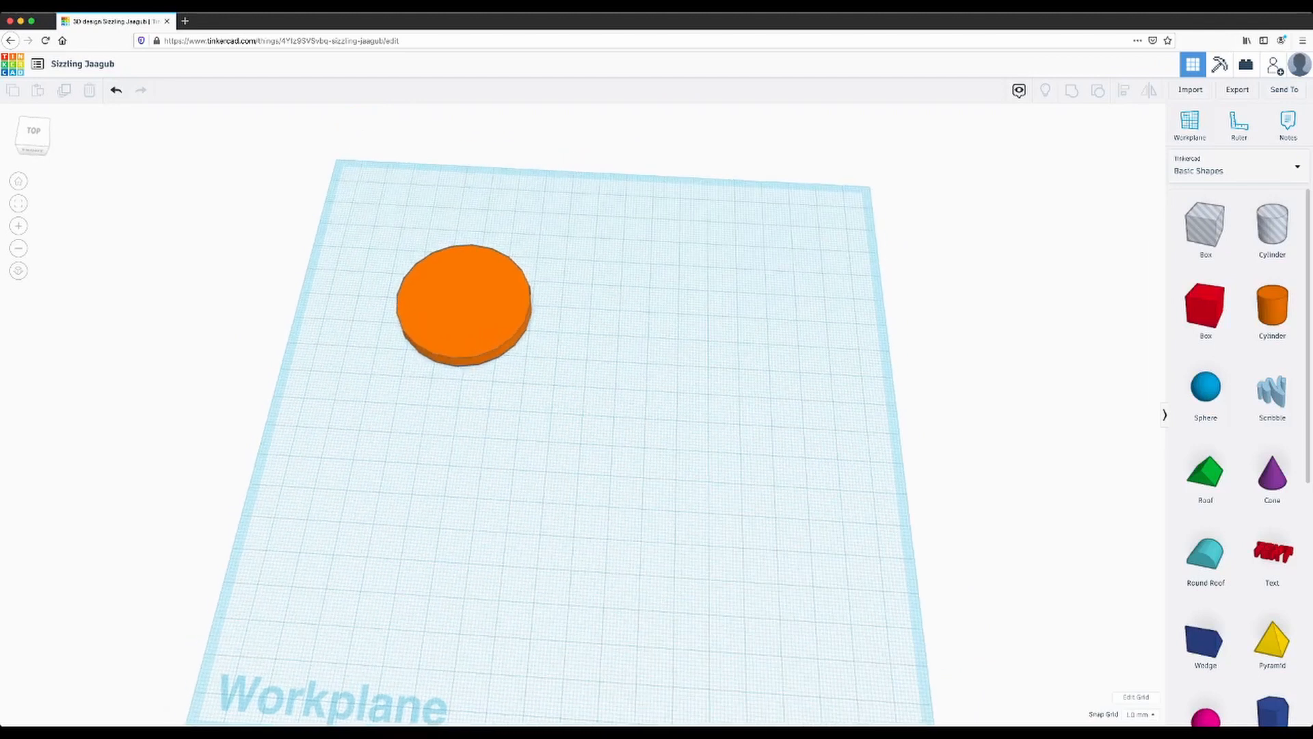
{"action": "left_click_drag", "start_coordinate": [1271, 304], "coordinate": [721, 372]}
{"action": "key", "text": "Delete"}
{"action": "left_click", "coordinate": [465, 311]}
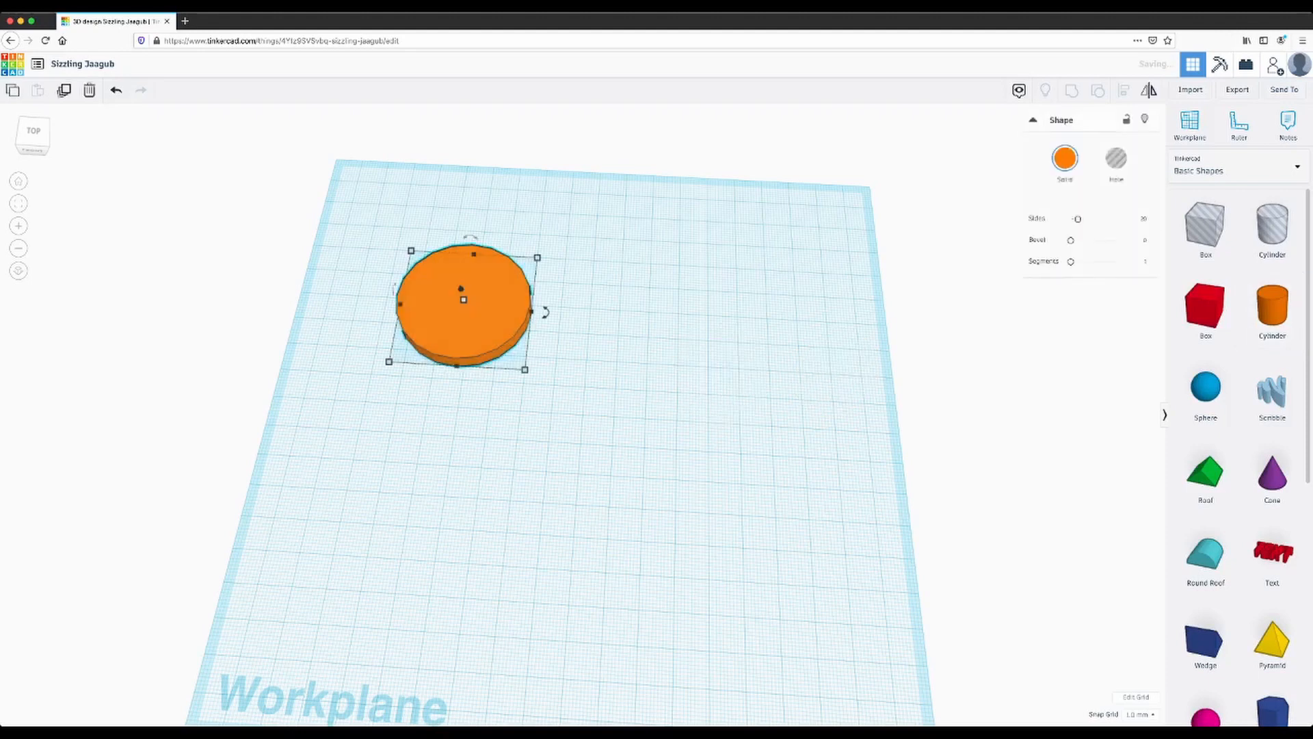
{"action": "key", "text": "Escape"}
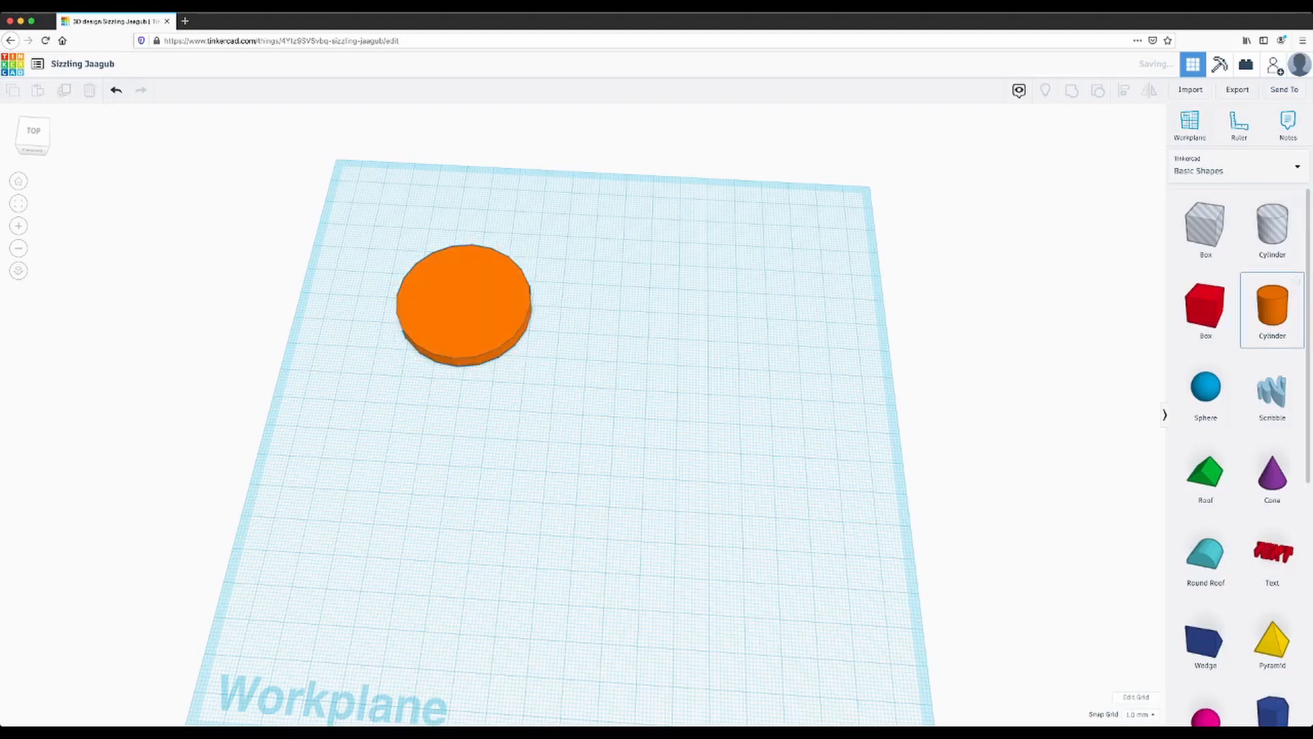
Add a solid box narrowed to 7 mm wide and move it against the disc's front edge.
{"action": "left_click_drag", "start_coordinate": [1206, 308], "coordinate": [592, 448]}
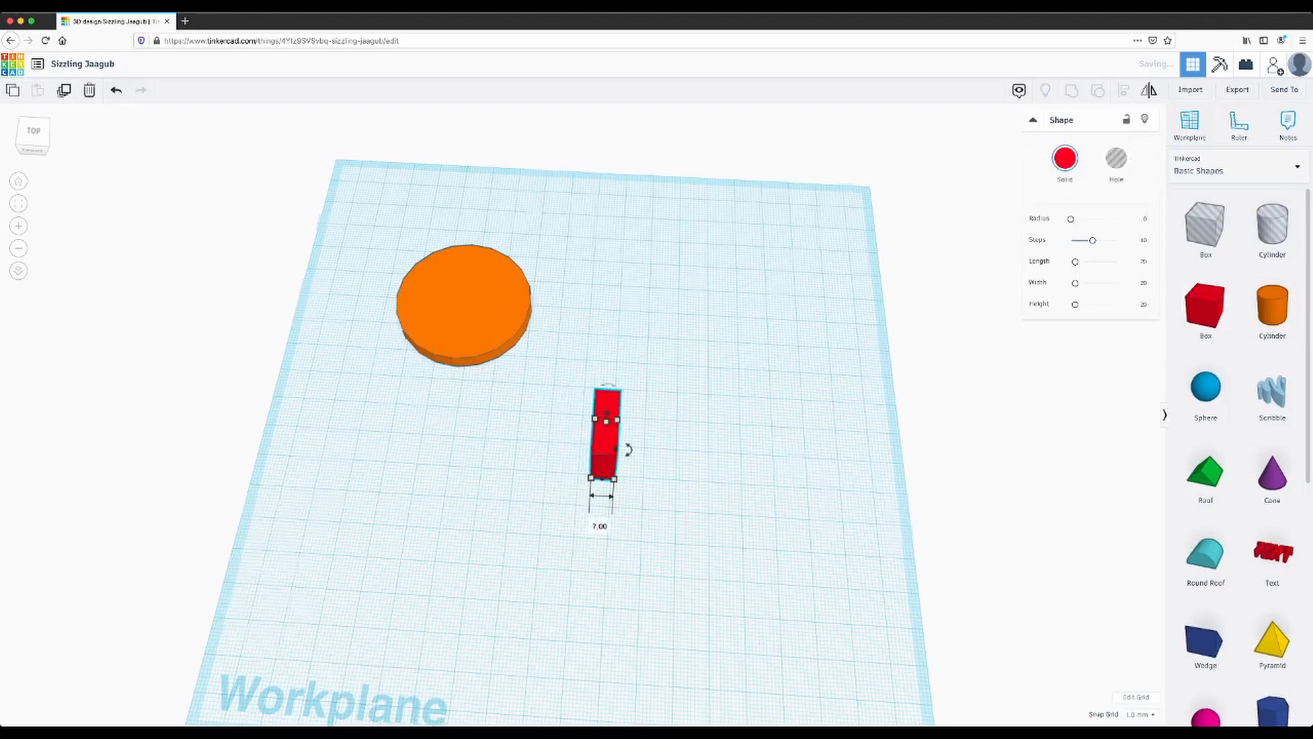
{"action": "right_click_drag", "start_coordinate": [595, 448], "coordinate": [711, 443]}
{"action": "left_click_drag", "start_coordinate": [624, 384], "coordinate": [431, 489]}
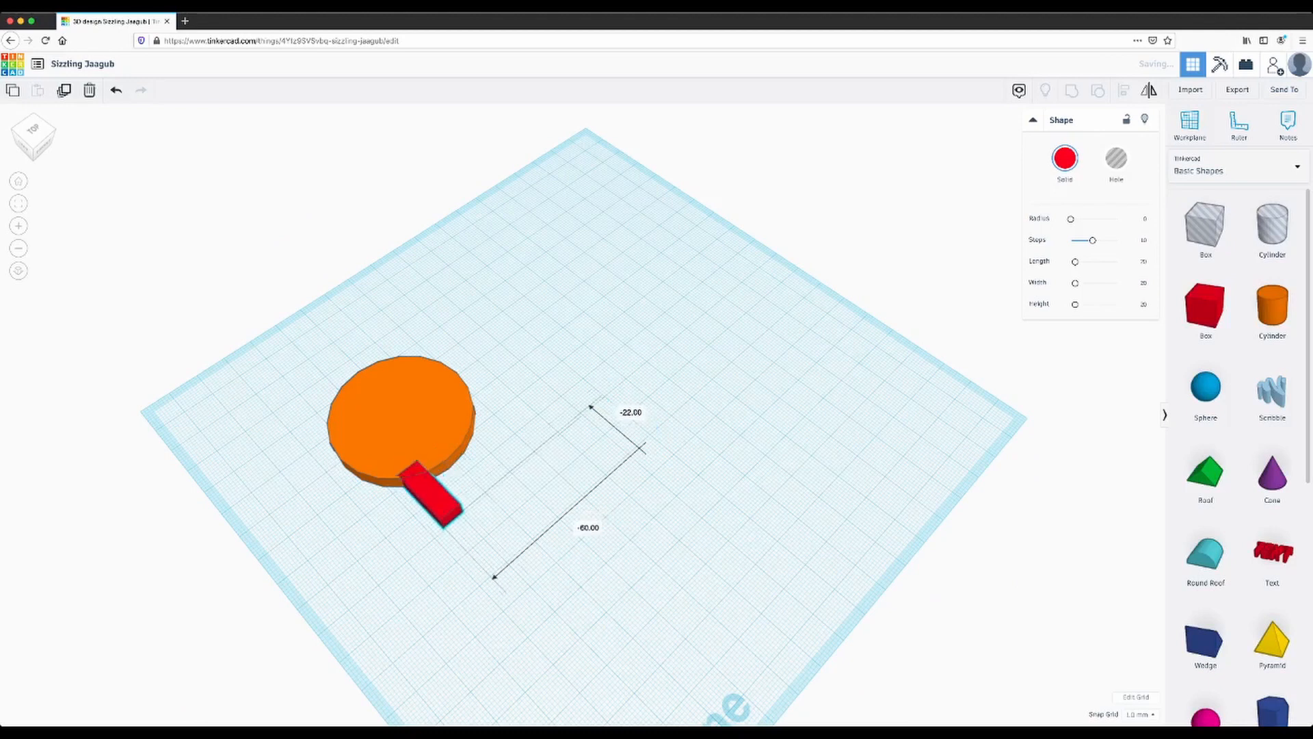
Check the width and length dimensions of the orange disc.
{"action": "mouse_move", "coordinate": [432, 491]}
{"action": "right_mouse_down"}
{"action": "mouse_move", "coordinate": [465, 457]}
{"action": "mouse_move", "coordinate": [498, 453]}
{"action": "mouse_move", "coordinate": [416, 474]}
{"action": "mouse_move", "coordinate": [431, 483]}
{"action": "right_mouse_up"}
{"action": "left_click", "coordinate": [412, 351]}
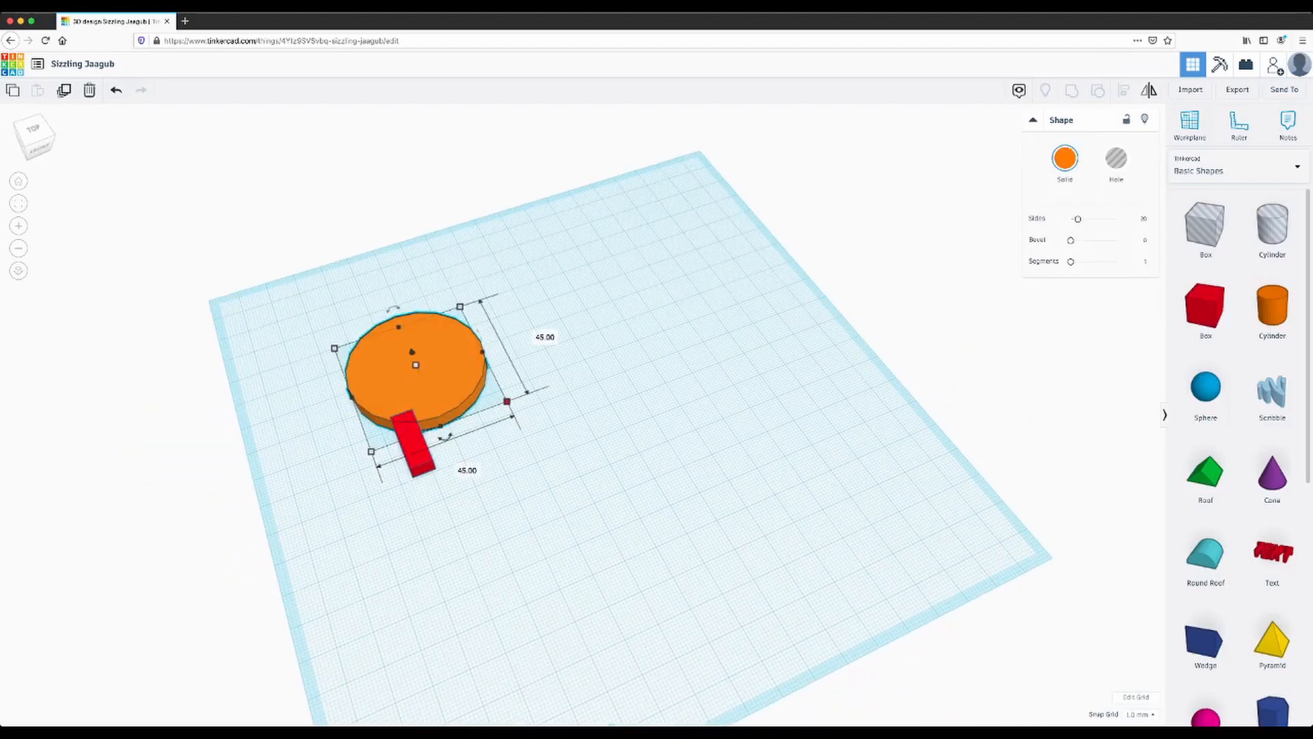
{"action": "mouse_move", "coordinate": [507, 401]}
{"action": "left_mouse_down"}
{"action": "mouse_move", "coordinate": [534, 413]}
{"action": "mouse_move", "coordinate": [507, 400]}
{"action": "left_mouse_up"}
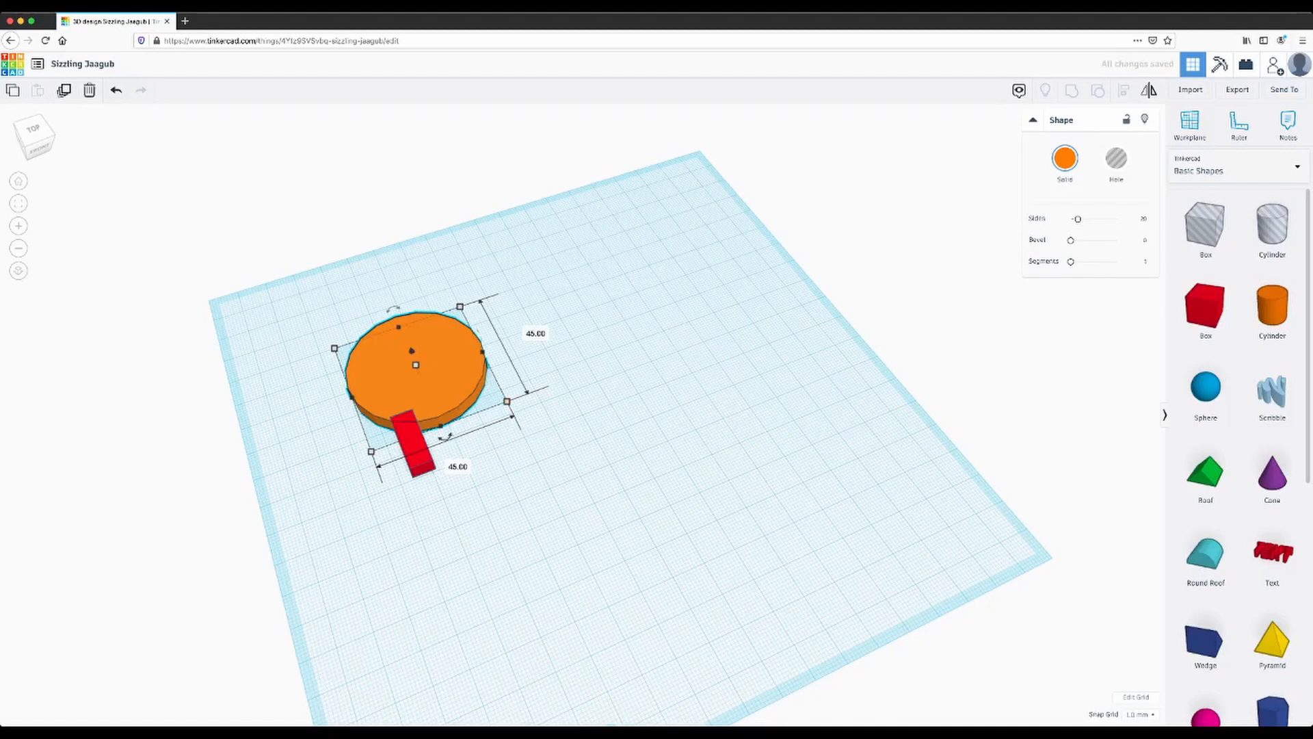
Shift the red box 2 mm outward from the disc and adjust its length to 25 mm.
{"action": "left_click", "coordinate": [413, 448]}
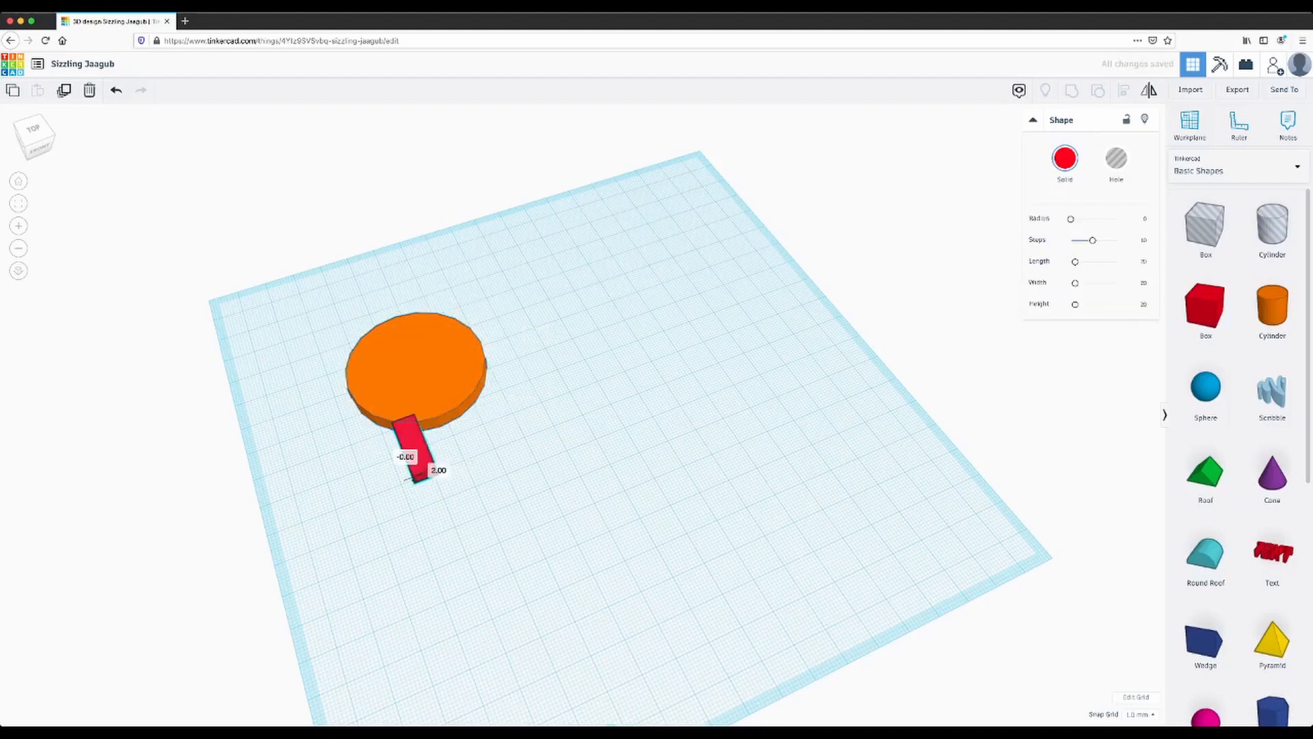
{"action": "right_click_drag", "start_coordinate": [437, 479], "coordinate": [585, 429]}
{"action": "left_click_drag", "start_coordinate": [469, 523], "coordinate": [482, 529]}
{"action": "right_click_drag", "start_coordinate": [523, 509], "coordinate": [405, 521]}
{"action": "mouse_move", "coordinate": [438, 472]}
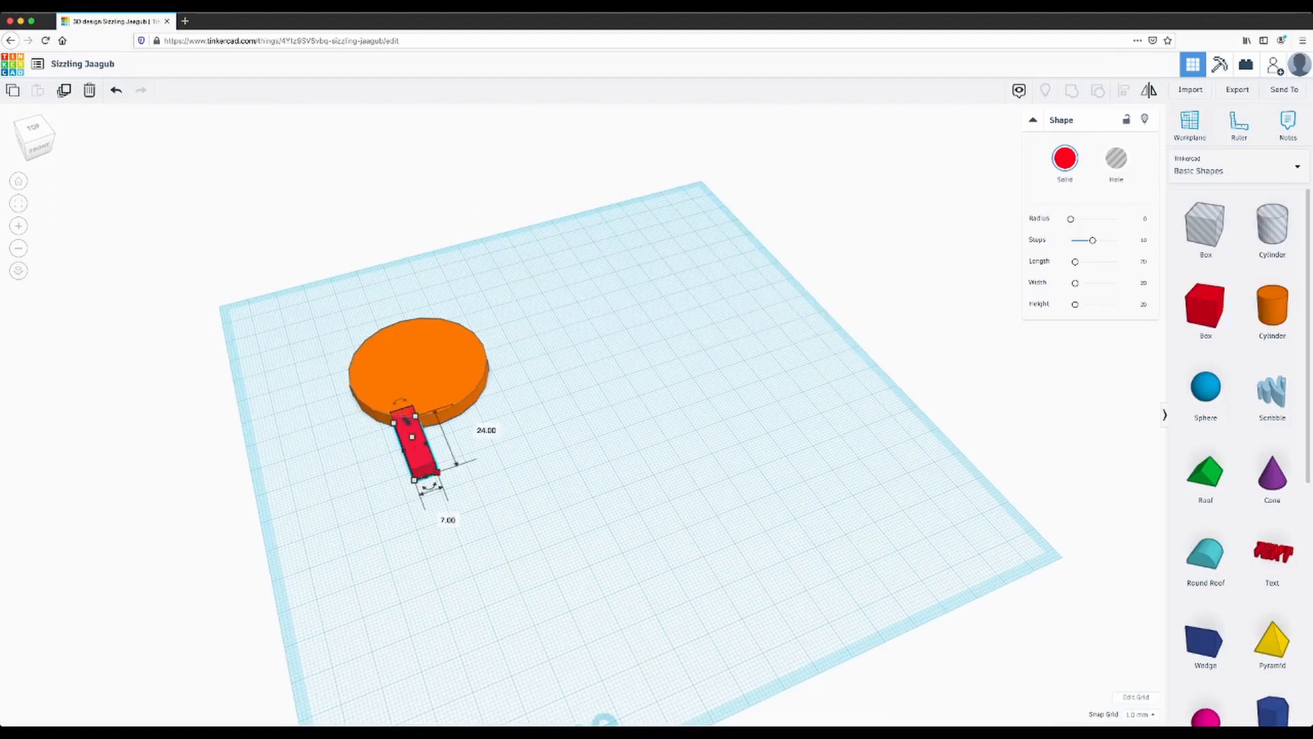
{"action": "mouse_move", "coordinate": [438, 471]}
{"action": "left_mouse_down"}
{"action": "mouse_move", "coordinate": [494, 535]}
{"action": "mouse_move", "coordinate": [430, 465]}
{"action": "left_mouse_up"}
{"action": "right_click_drag", "start_coordinate": [432, 468], "coordinate": [555, 483]}
{"action": "left_click_drag", "start_coordinate": [545, 581], "coordinate": [561, 583]}
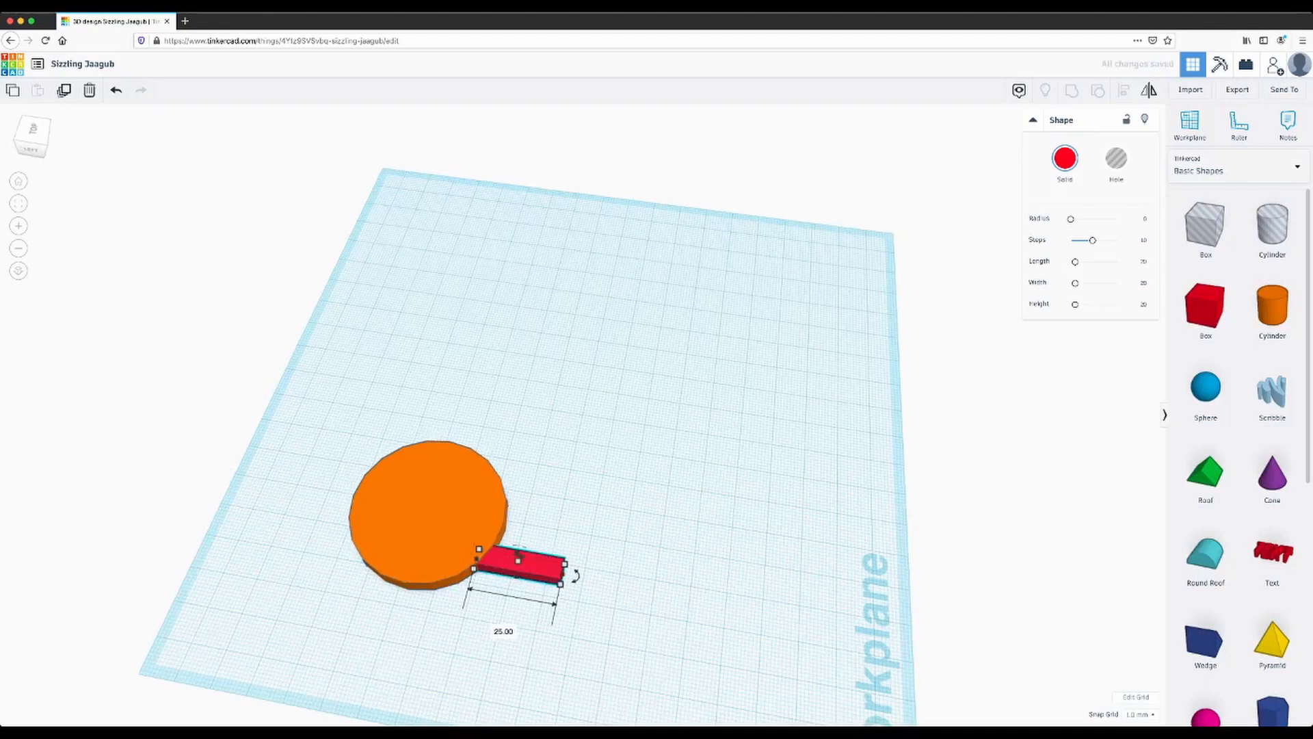
Duplicate the red box and move the copy sideways along the disc's edge to form a second, parallel leg.
{"action": "right_click_drag", "start_coordinate": [561, 583], "coordinate": [437, 509]}
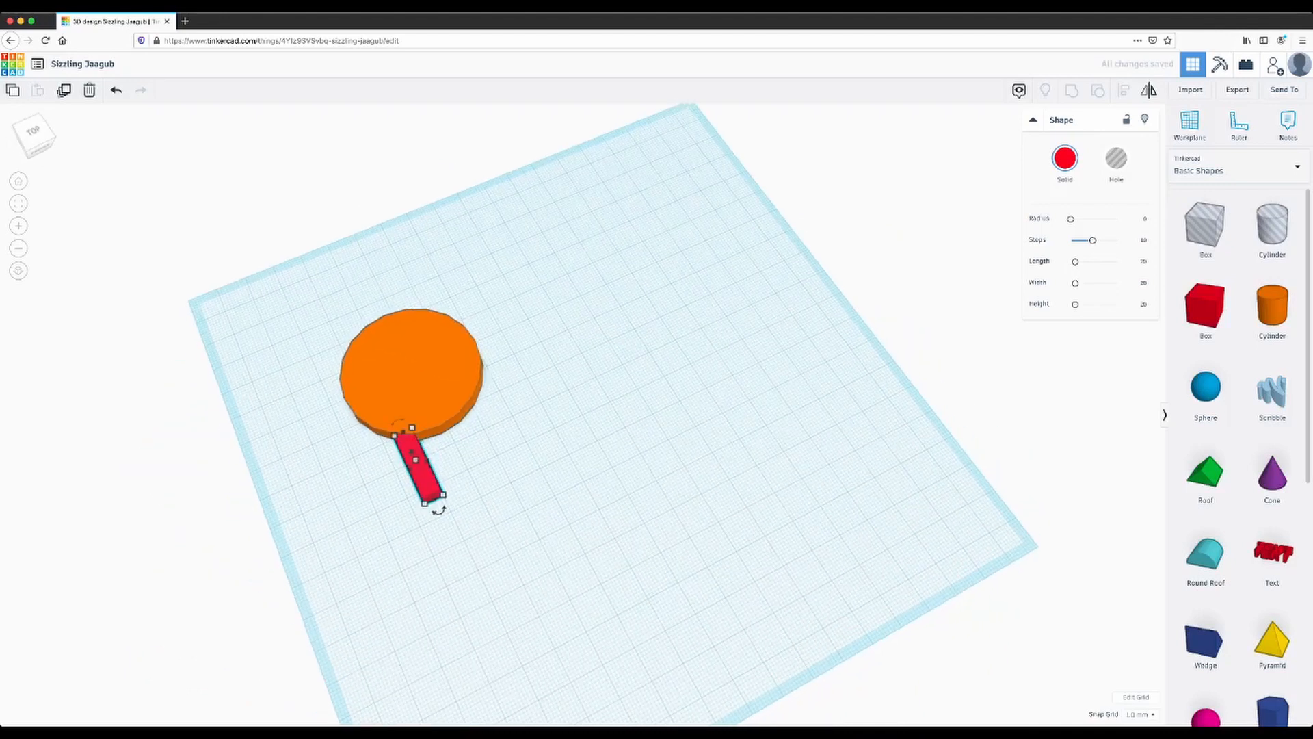
{"action": "key", "text": "ctrl+c"}
{"action": "key", "text": "ctrl+v"}
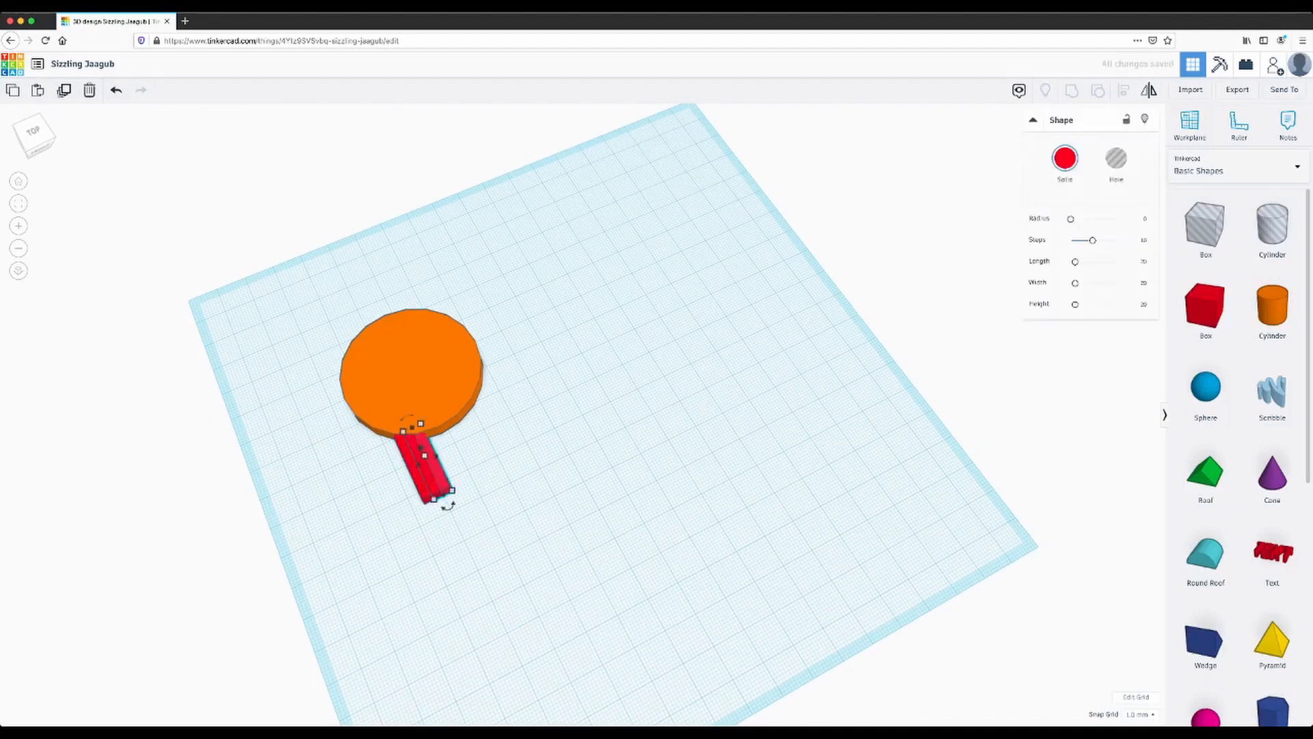
{"action": "left_click_drag", "start_coordinate": [424, 465], "coordinate": [487, 444]}
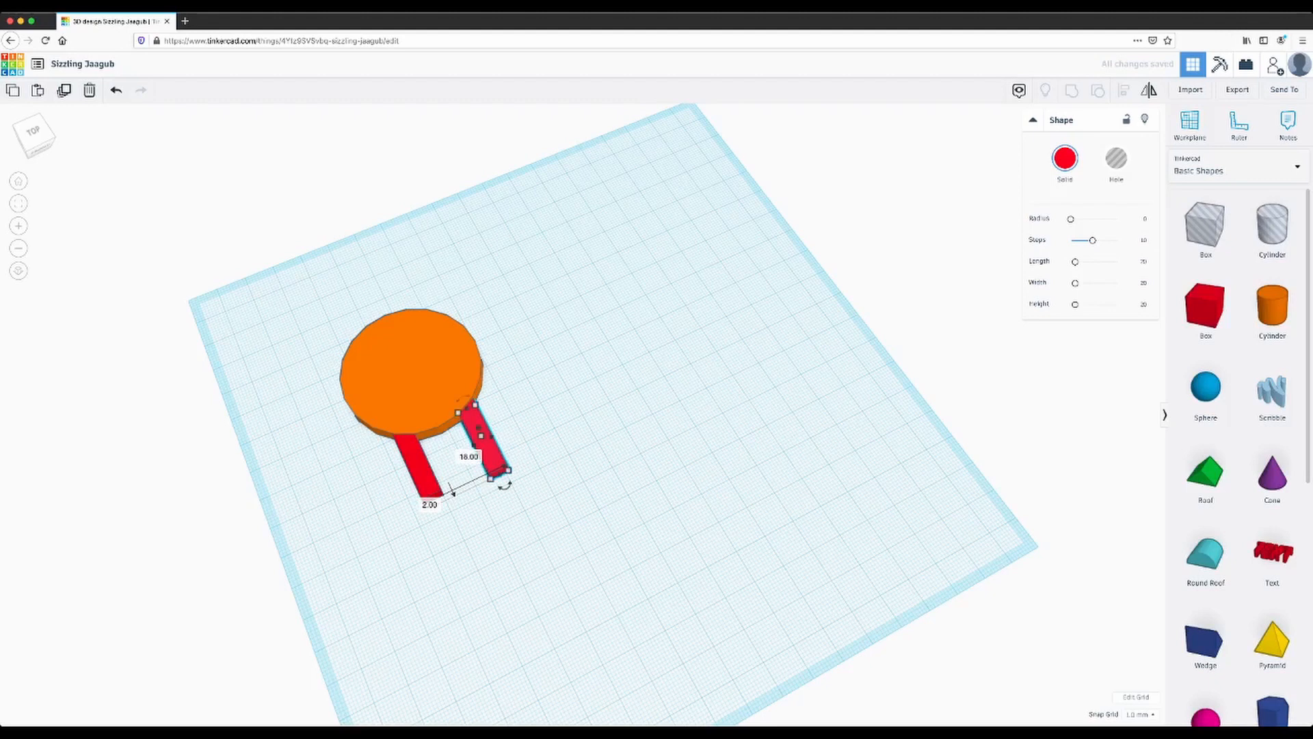
{"action": "key", "text": "ctrl+v"}
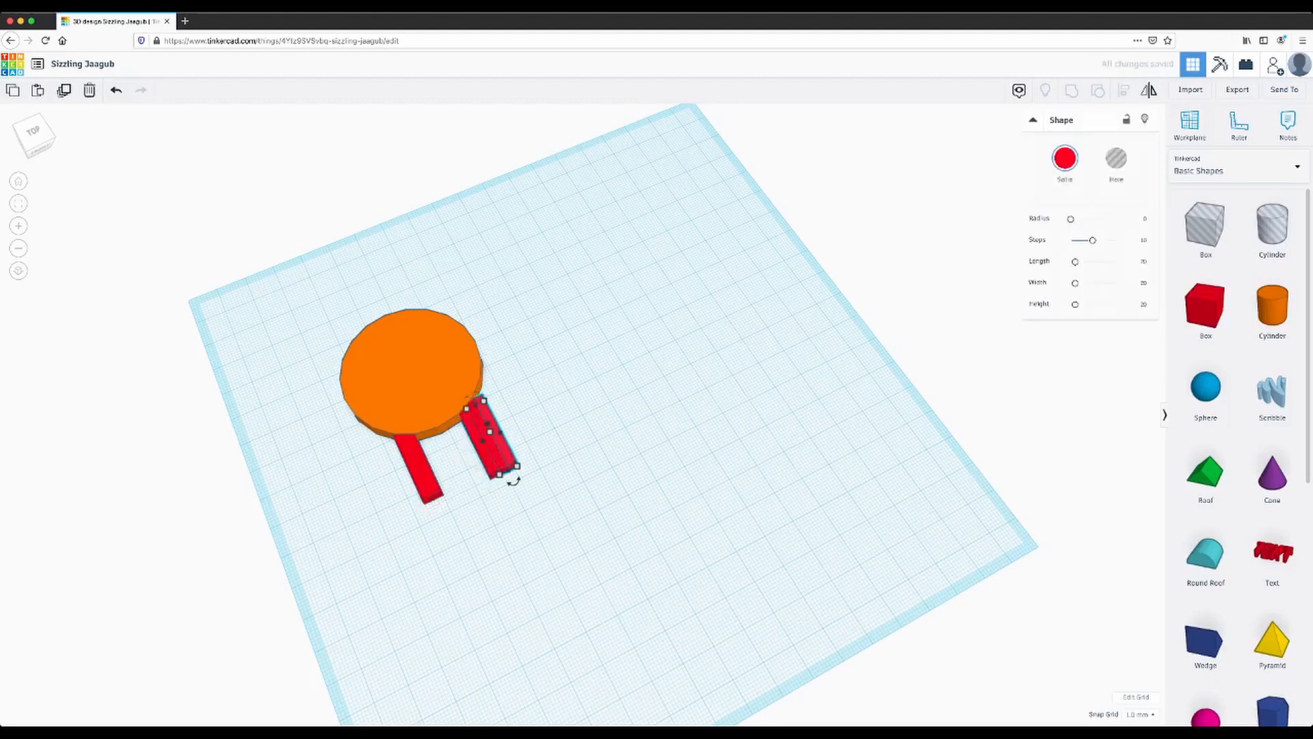
{"action": "key", "text": "Escape"}
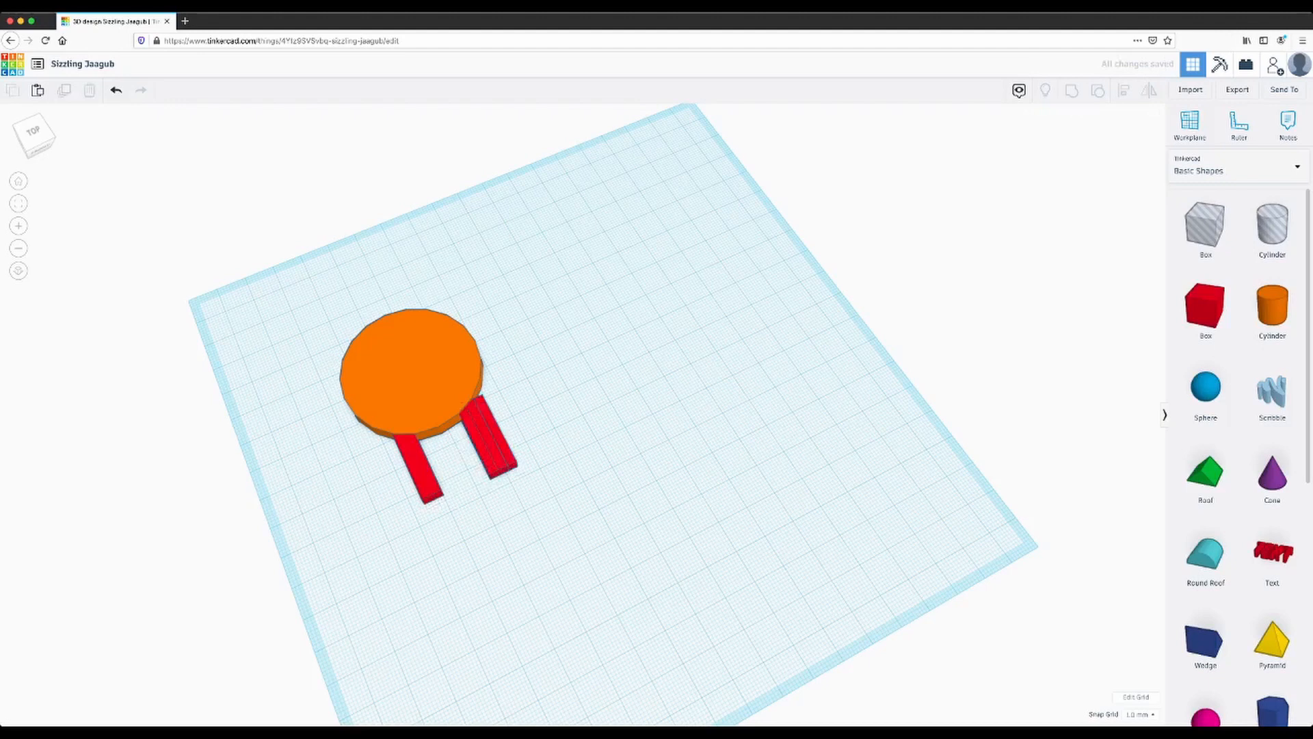
{"action": "left_click", "coordinate": [509, 469]}
{"action": "key", "text": "Delete"}
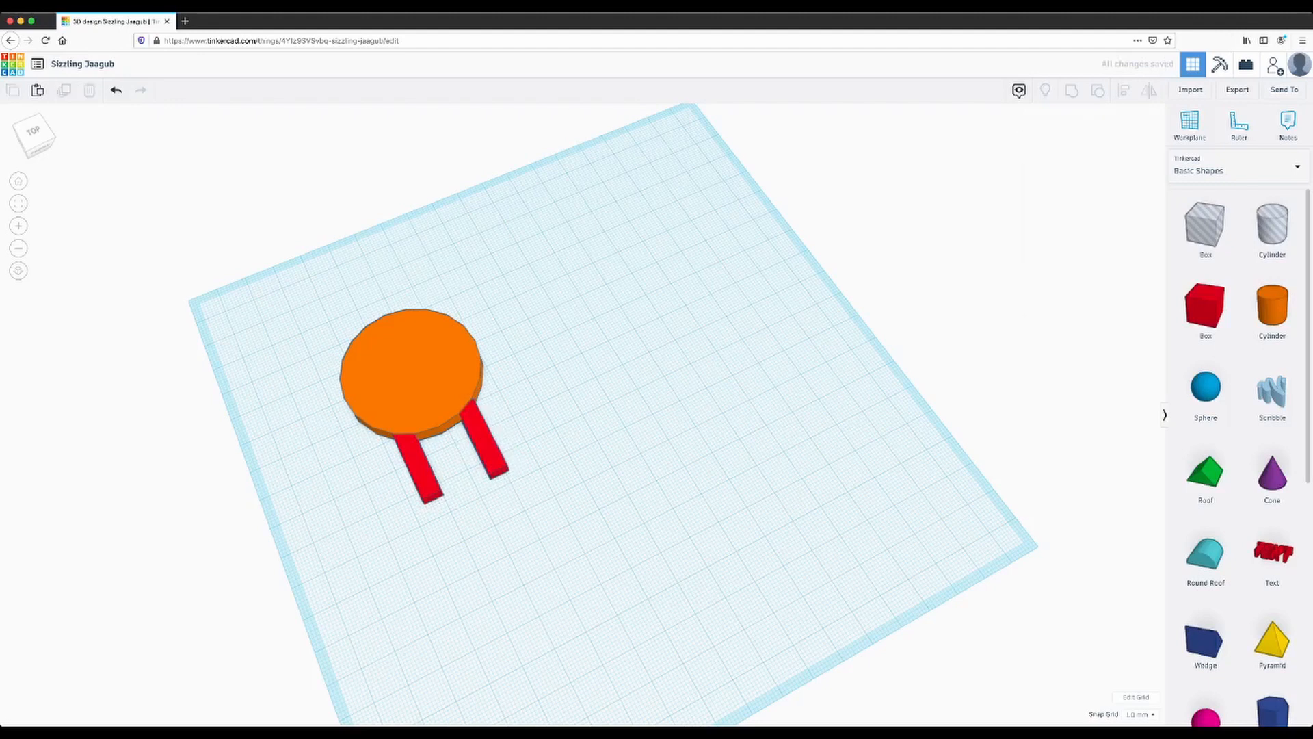
{"action": "left_click", "coordinate": [432, 497]}
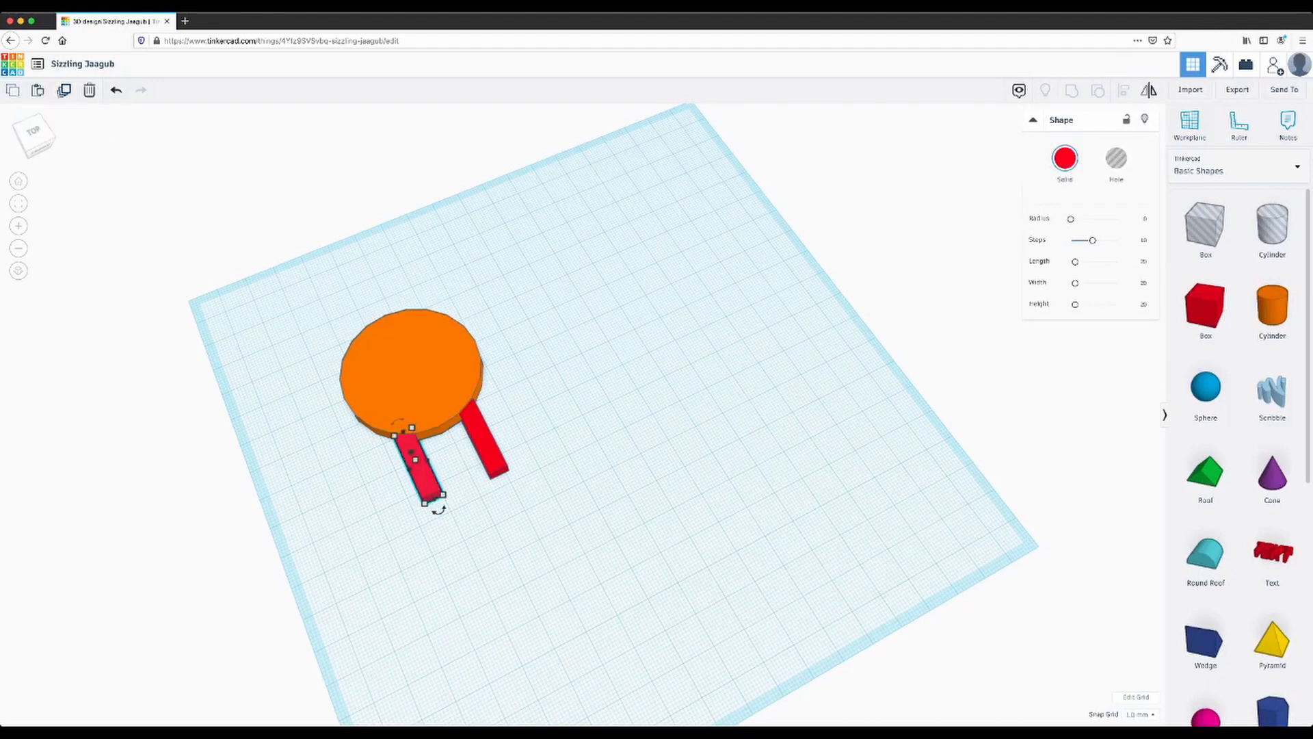
{"action": "left_click", "coordinate": [13, 89]}
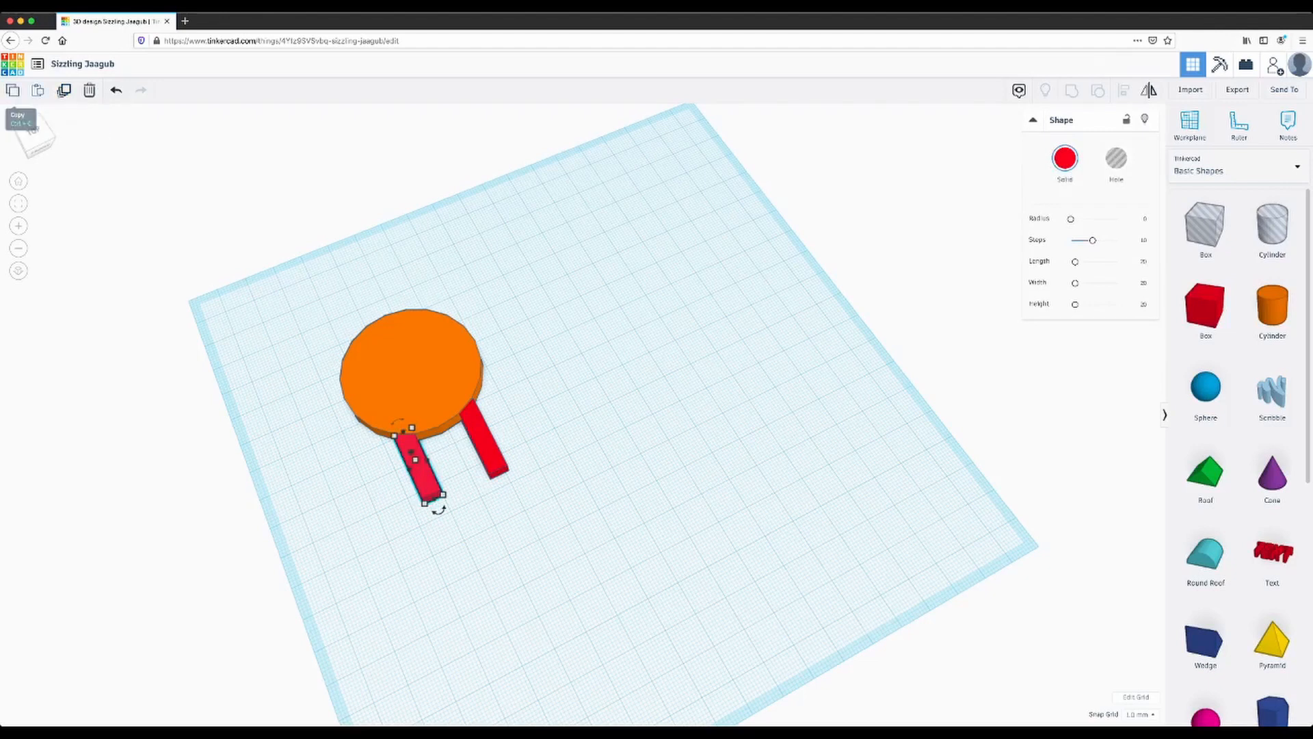
{"action": "left_click", "coordinate": [38, 91]}
Try widening the original red box to 8 mm and undo the change.
{"action": "left_click", "coordinate": [433, 498]}
{"action": "left_click_drag", "start_coordinate": [443, 493], "coordinate": [448, 492]}
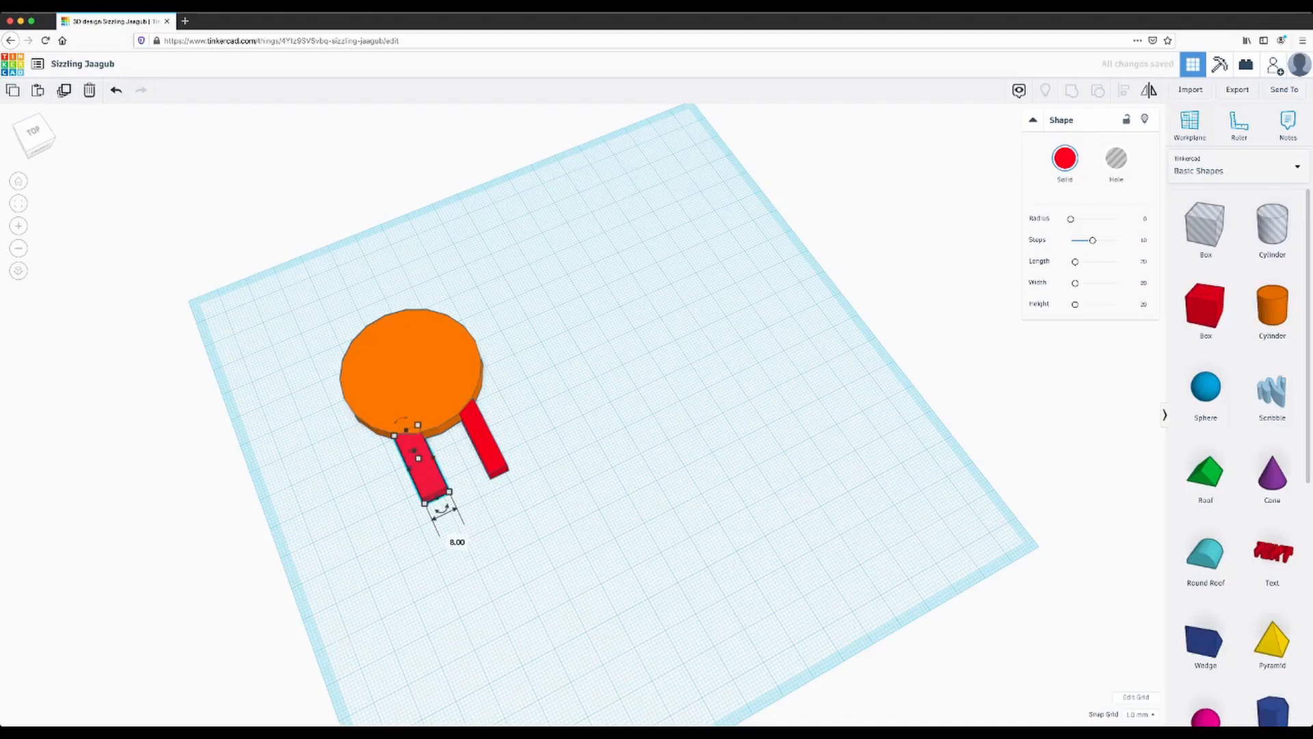
{"action": "key", "text": "ctrl+z"}
Widen both red boxes slightly toward each other and deselect them.
{"action": "left_click_drag", "start_coordinate": [443, 494], "coordinate": [446, 493]}
{"action": "left_click", "coordinate": [448, 523]}
{"action": "left_click", "coordinate": [496, 462]}
{"action": "left_click_drag", "start_coordinate": [490, 478], "coordinate": [488, 480]}
{"action": "left_click", "coordinate": [503, 516]}
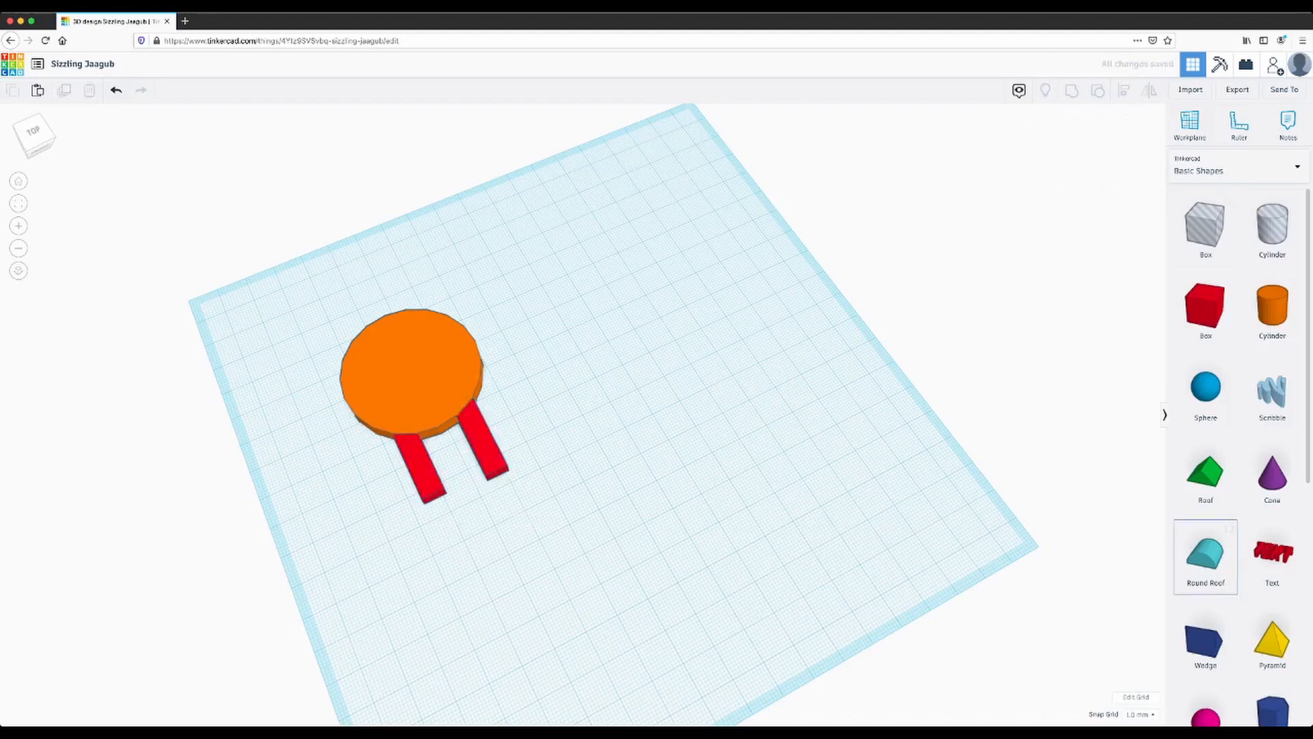
Add a solid green roof shape to the workplane beyond the free ends of the two red boxes.
{"action": "left_click_drag", "start_coordinate": [1205, 473], "coordinate": [452, 626]}
{"action": "right_click_drag", "start_coordinate": [452, 626], "coordinate": [631, 588]}
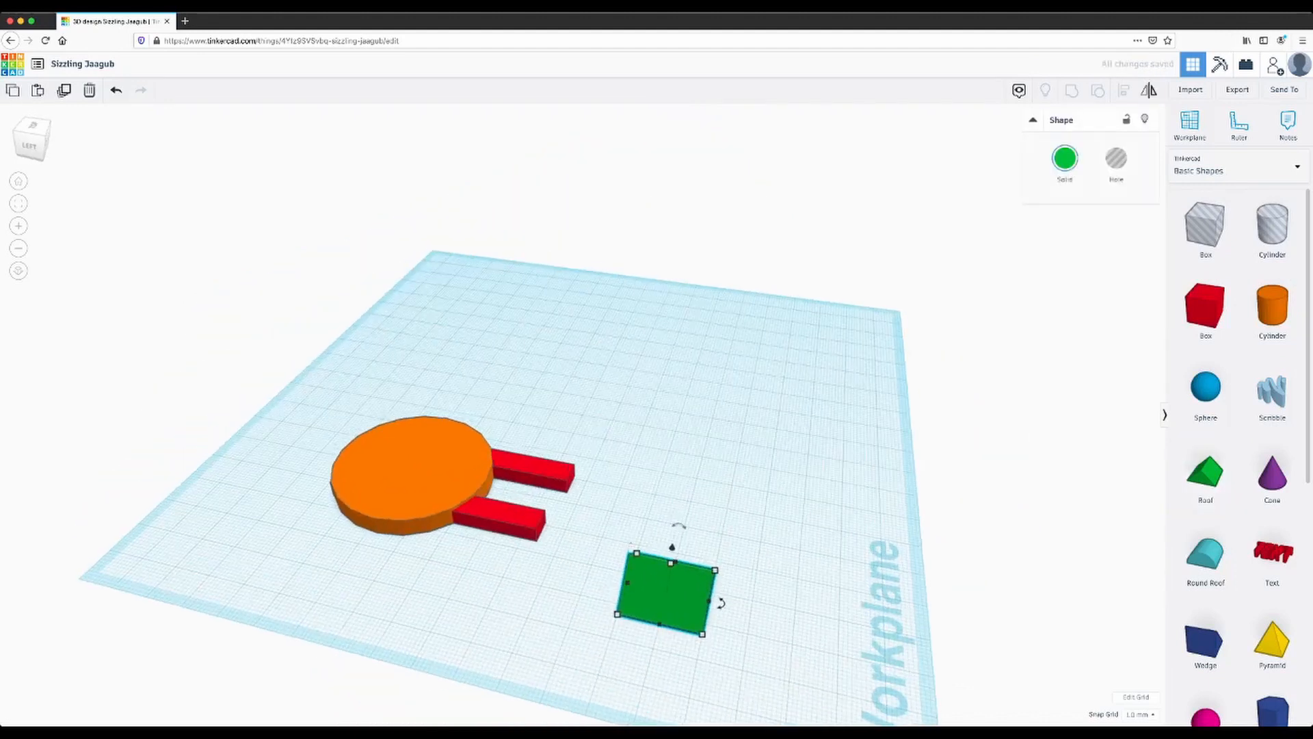
{"action": "right_click_drag", "start_coordinate": [677, 547], "coordinate": [487, 528]}
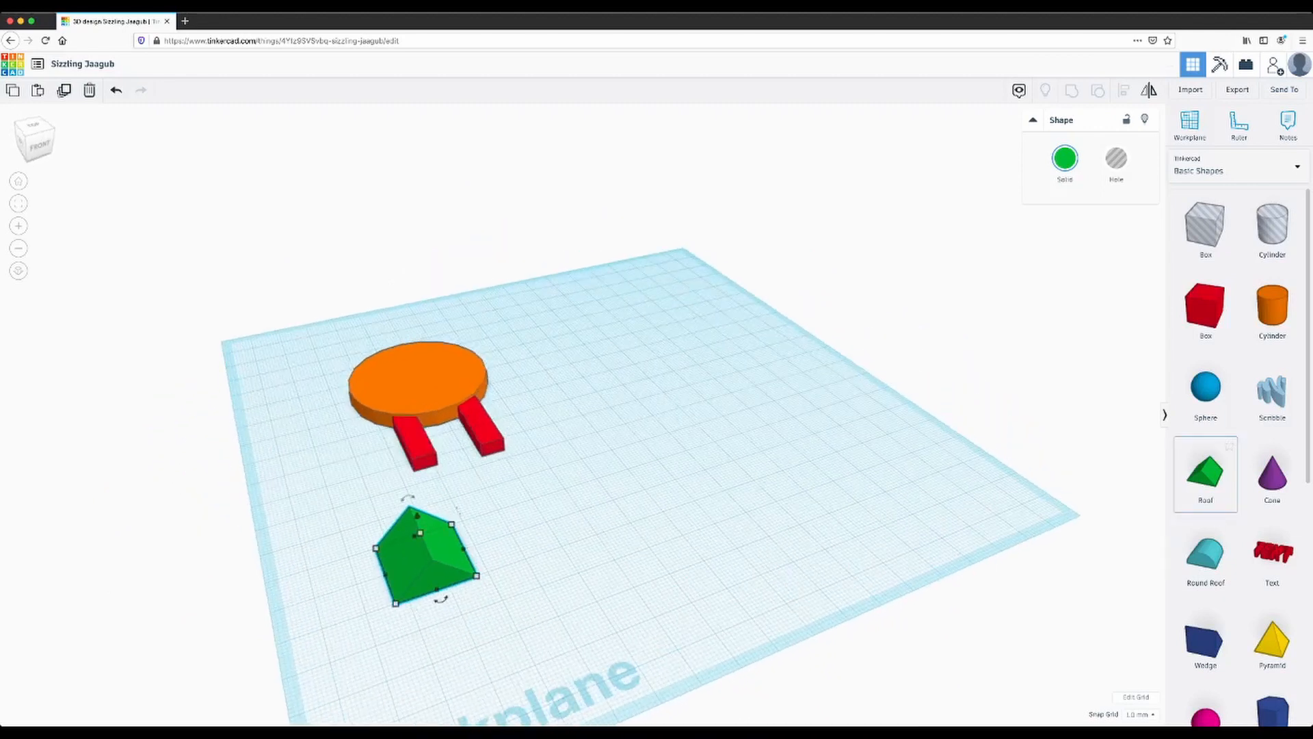
{"action": "right_click_drag", "start_coordinate": [581, 547], "coordinate": [742, 547]}
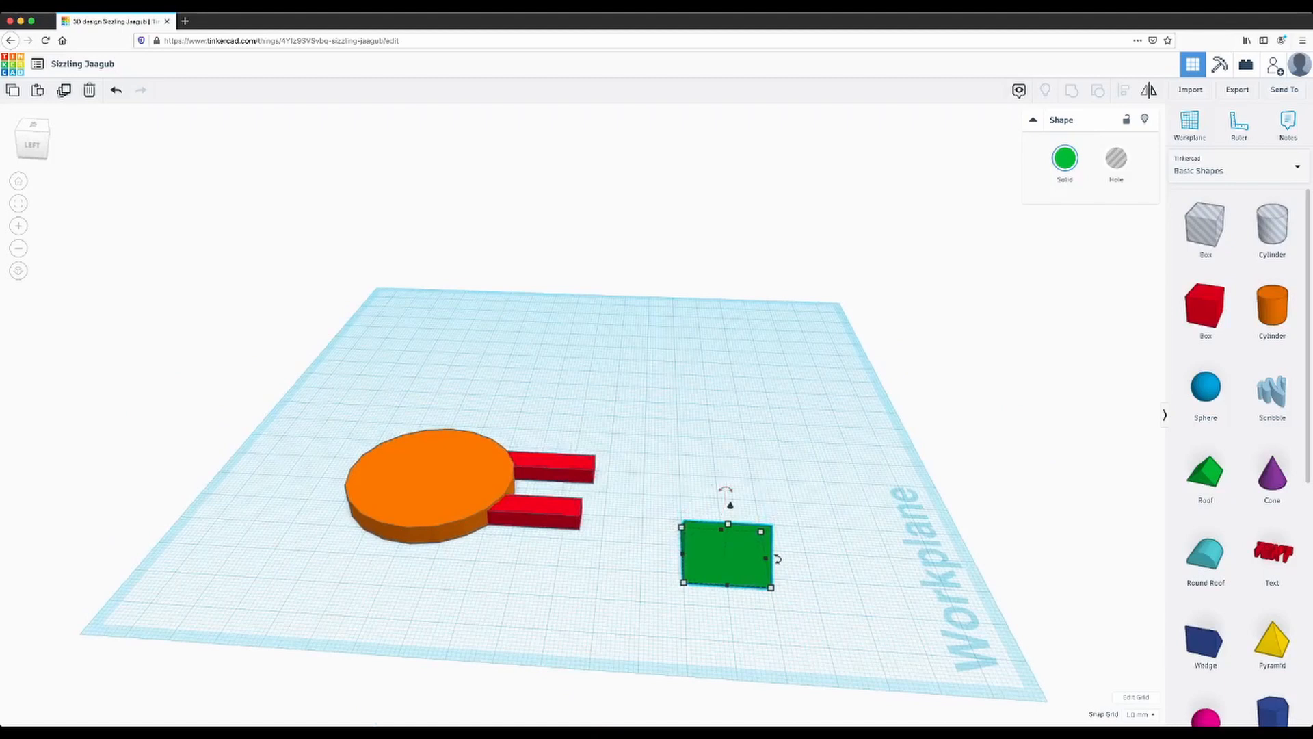
Rotate the roof 90° to stand upright on a triangular face, and turn it over onto its opposite end.
{"action": "mouse_move", "coordinate": [725, 489]}
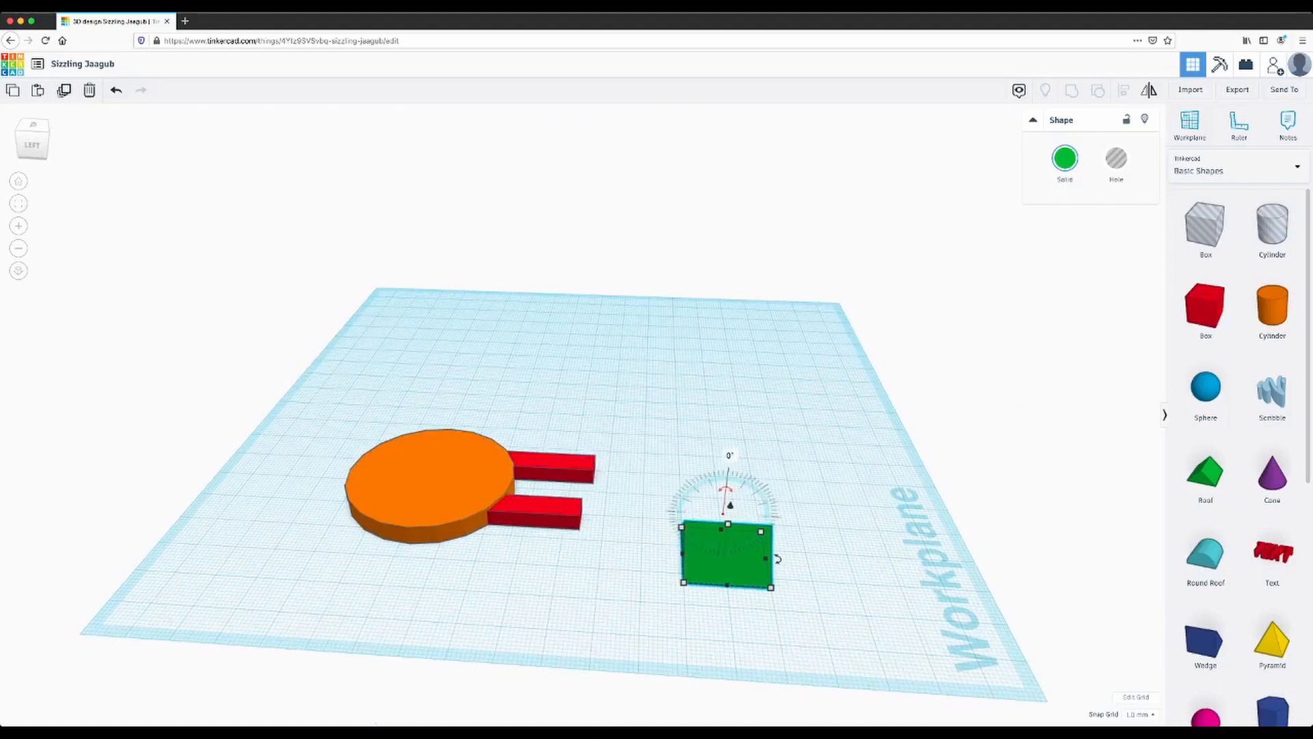
{"action": "mouse_move", "coordinate": [778, 559]}
{"action": "left_click", "coordinate": [729, 455]}
{"action": "type", "text": "90"}
{"action": "key", "text": "Return"}
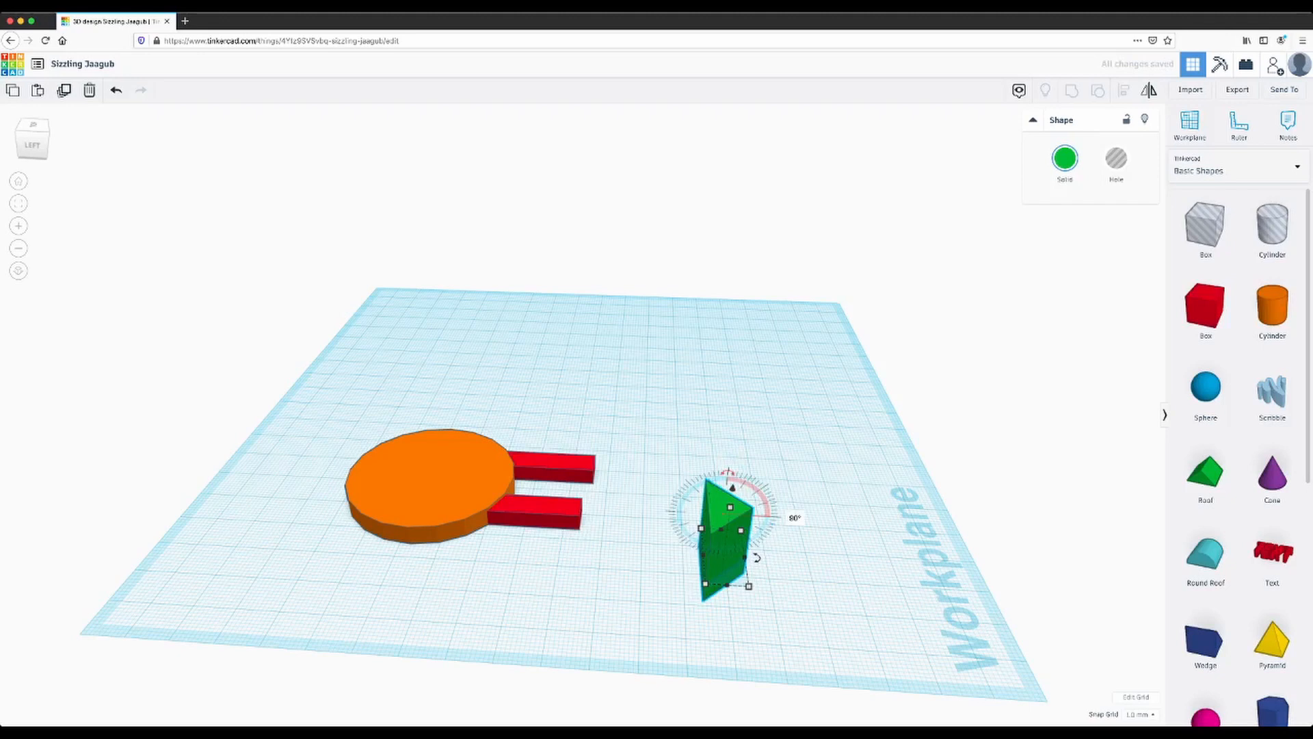
{"action": "mouse_move", "coordinate": [727, 472]}
{"action": "left_mouse_down"}
{"action": "mouse_move", "coordinate": [760, 472]}
{"action": "mouse_move", "coordinate": [779, 513]}
{"action": "mouse_move", "coordinate": [769, 485]}
{"action": "mouse_move", "coordinate": [729, 471]}
{"action": "mouse_move", "coordinate": [747, 473]}
{"action": "left_mouse_up"}
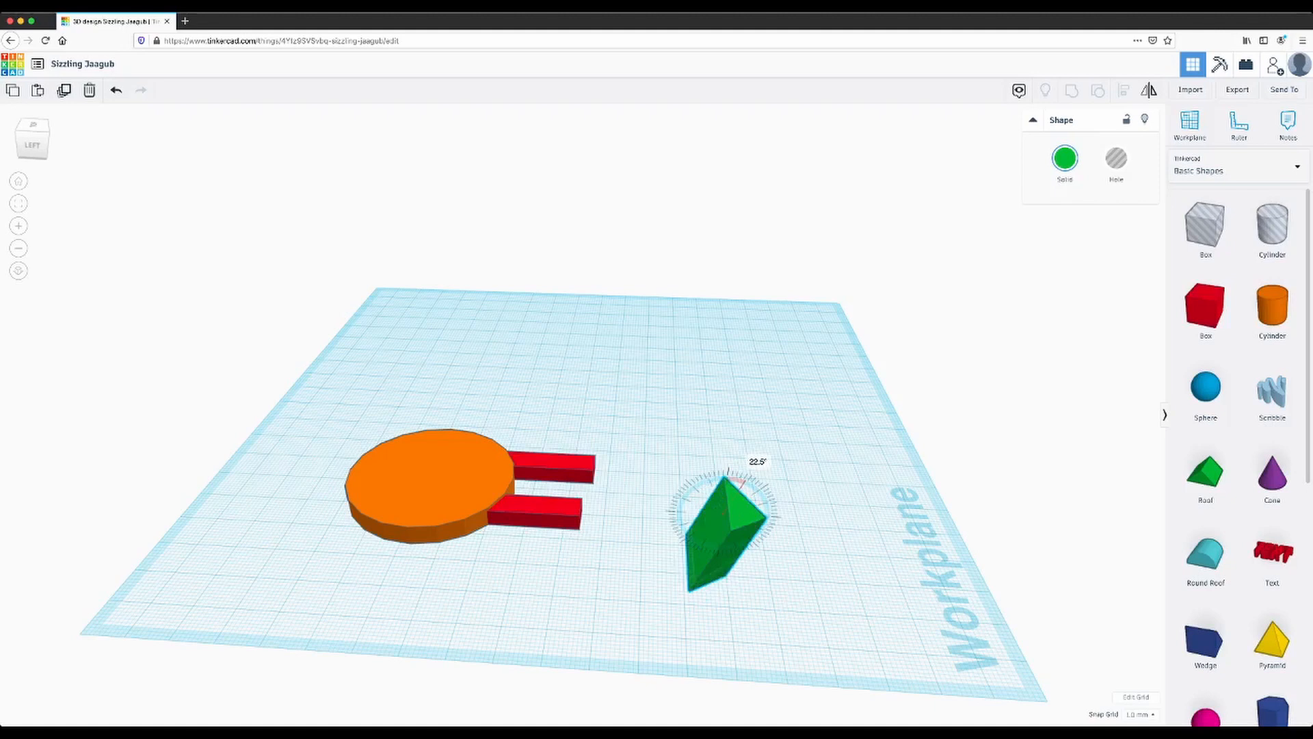
{"action": "left_click_drag", "start_coordinate": [746, 472], "coordinate": [711, 565]}
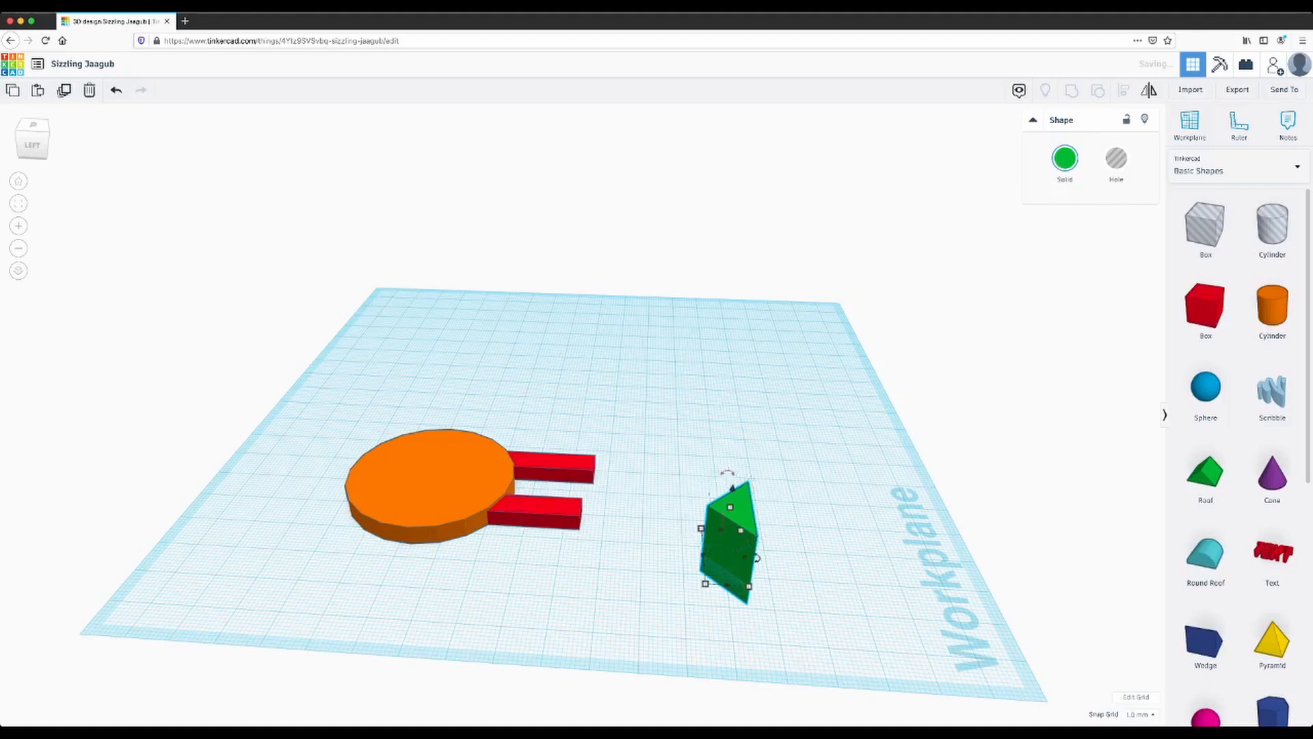
Raise the upright roof 5 mm so that its base rests on the workplane.
{"action": "right_click_drag", "start_coordinate": [786, 478], "coordinate": [697, 547]}
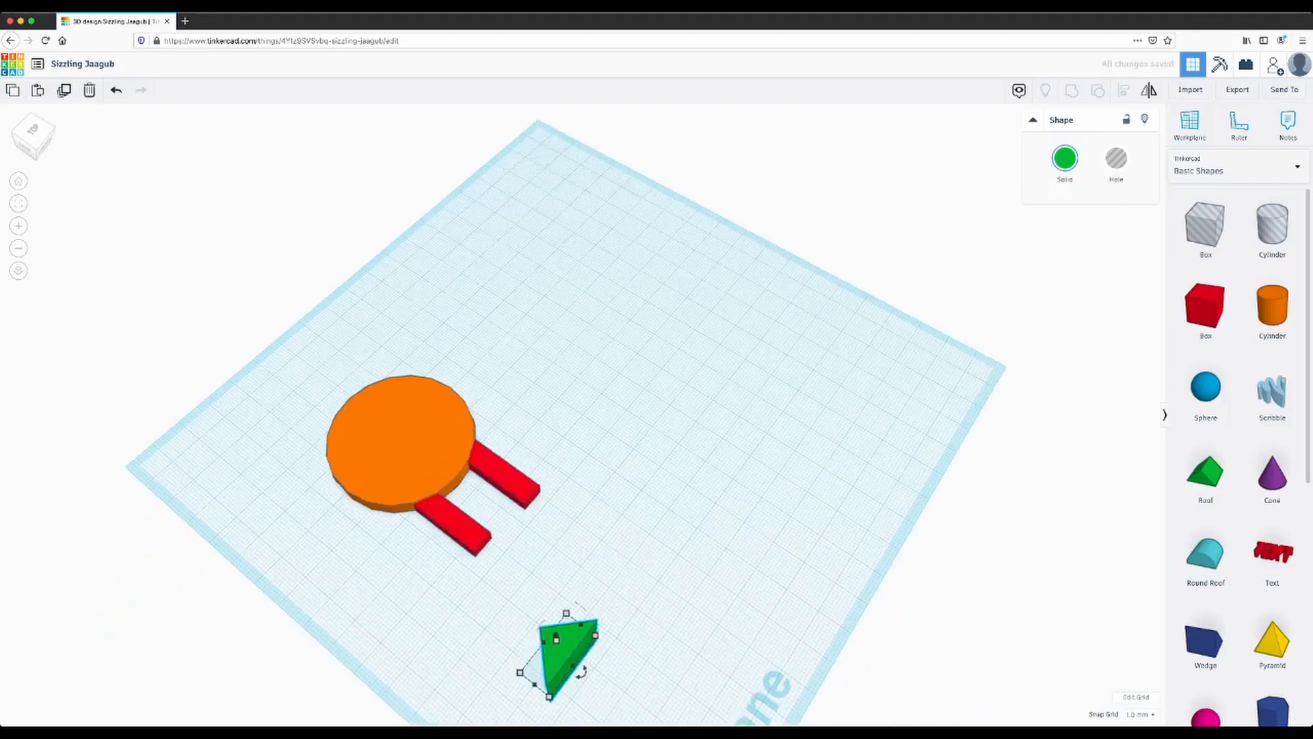
{"action": "right_click_drag", "start_coordinate": [629, 601], "coordinate": [624, 544]}
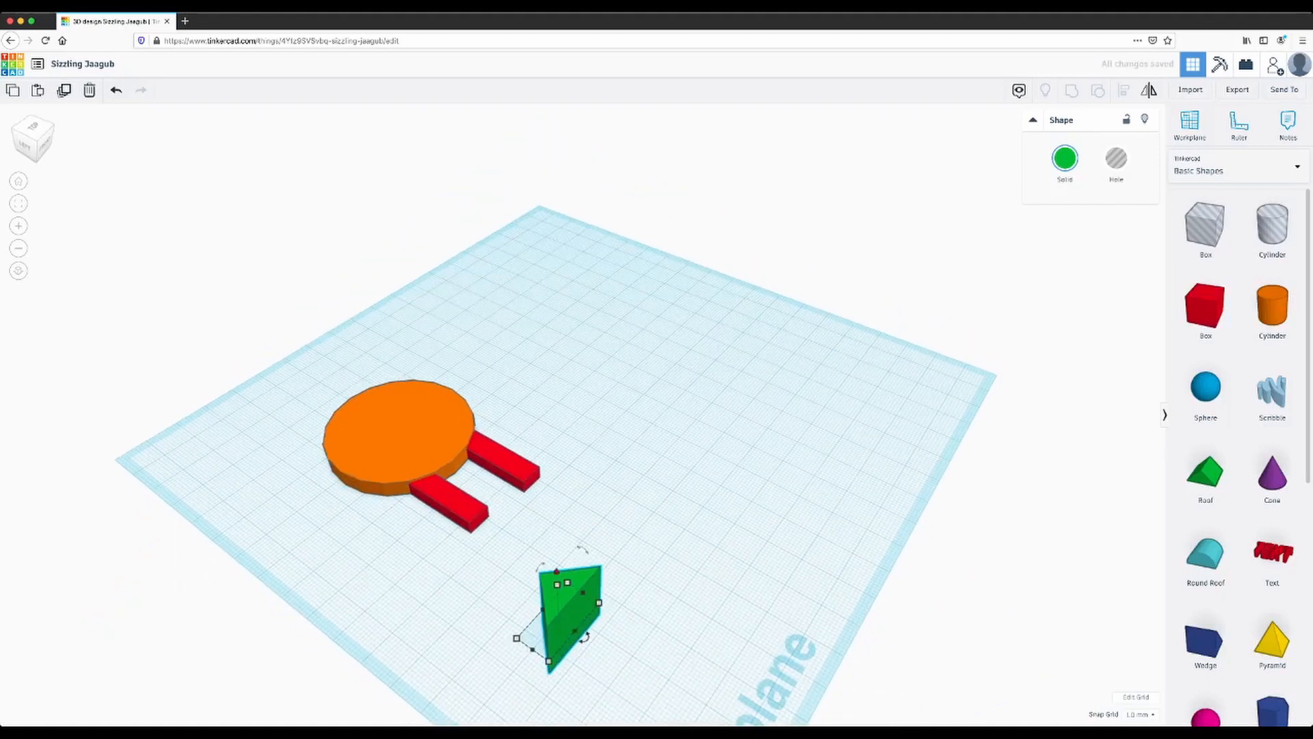
{"action": "left_click_drag", "start_coordinate": [556, 570], "coordinate": [556, 558]}
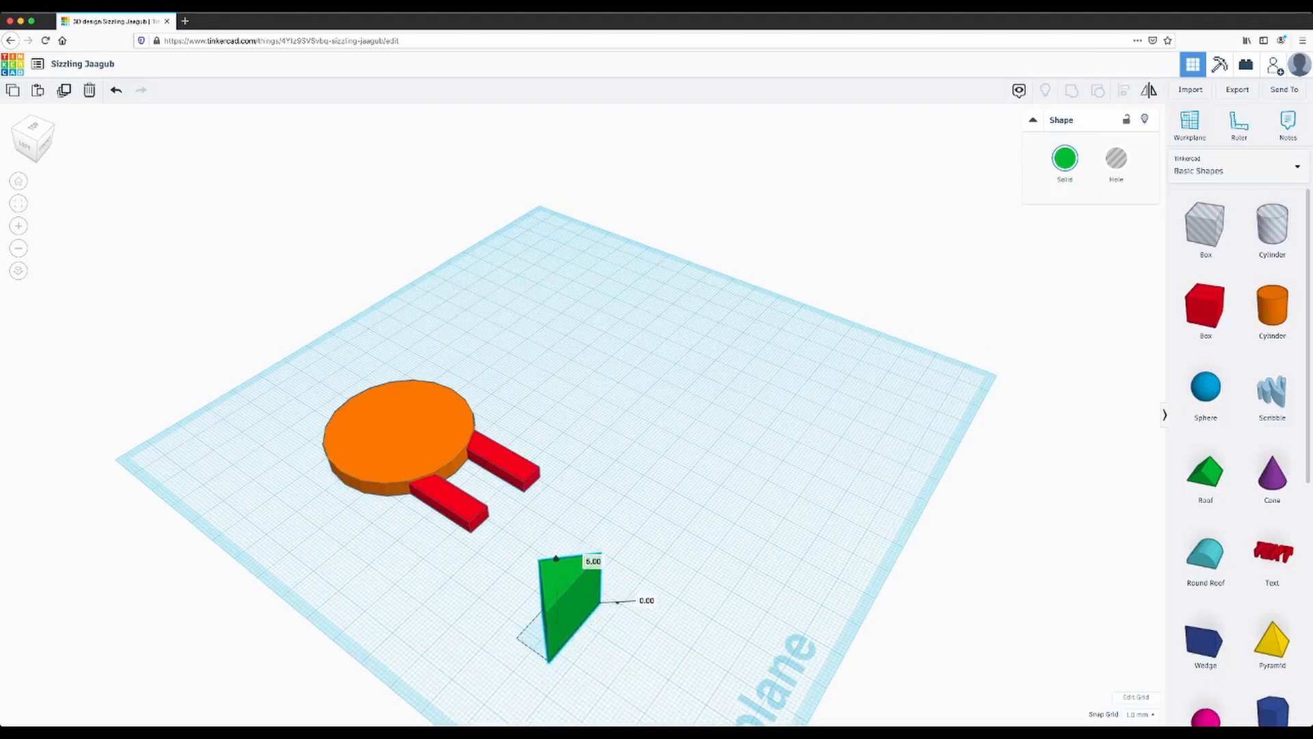
{"action": "right_click_drag", "start_coordinate": [616, 602], "coordinate": [707, 551]}
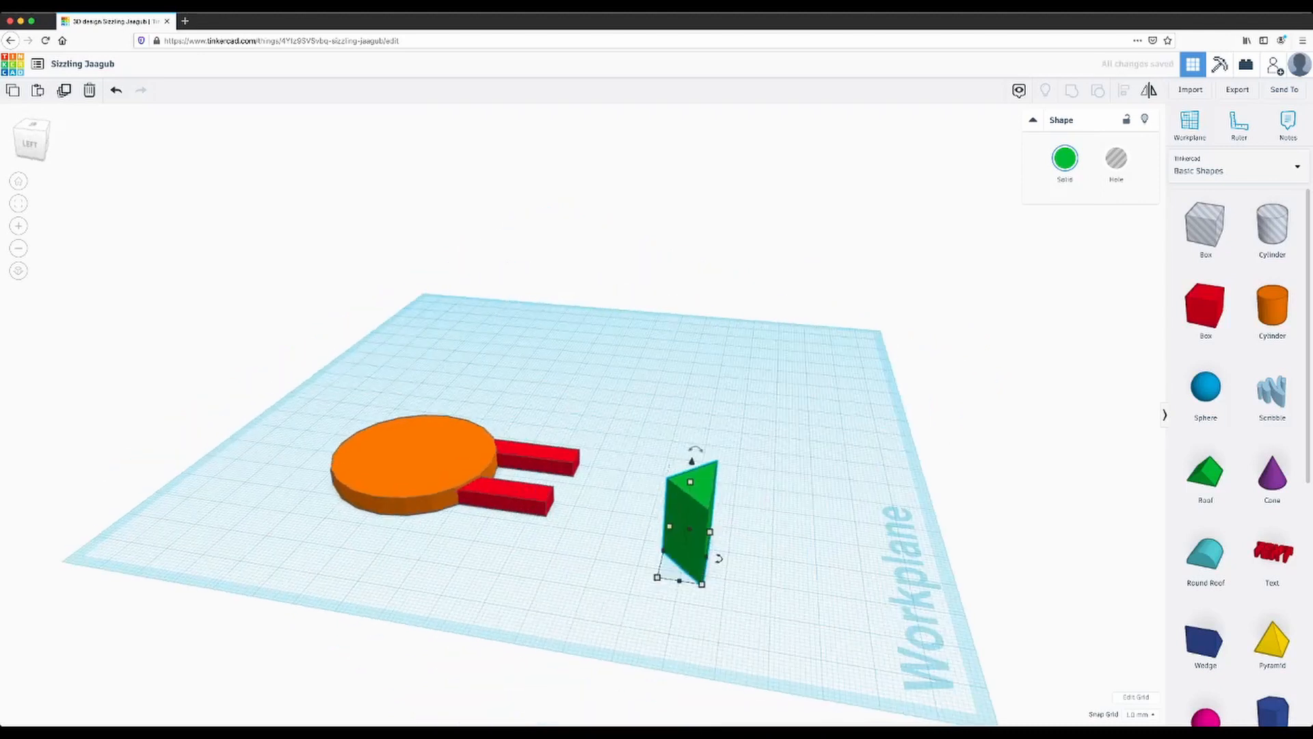
{"action": "mouse_move", "coordinate": [692, 460]}
{"action": "left_mouse_down"}
{"action": "mouse_move", "coordinate": [692, 448]}
{"action": "mouse_move", "coordinate": [692, 460]}
{"action": "left_mouse_up"}
Shrink the upright roof's base to 8 mm wide and about 7 mm long.
{"action": "right_click_drag", "start_coordinate": [711, 547], "coordinate": [594, 617]}
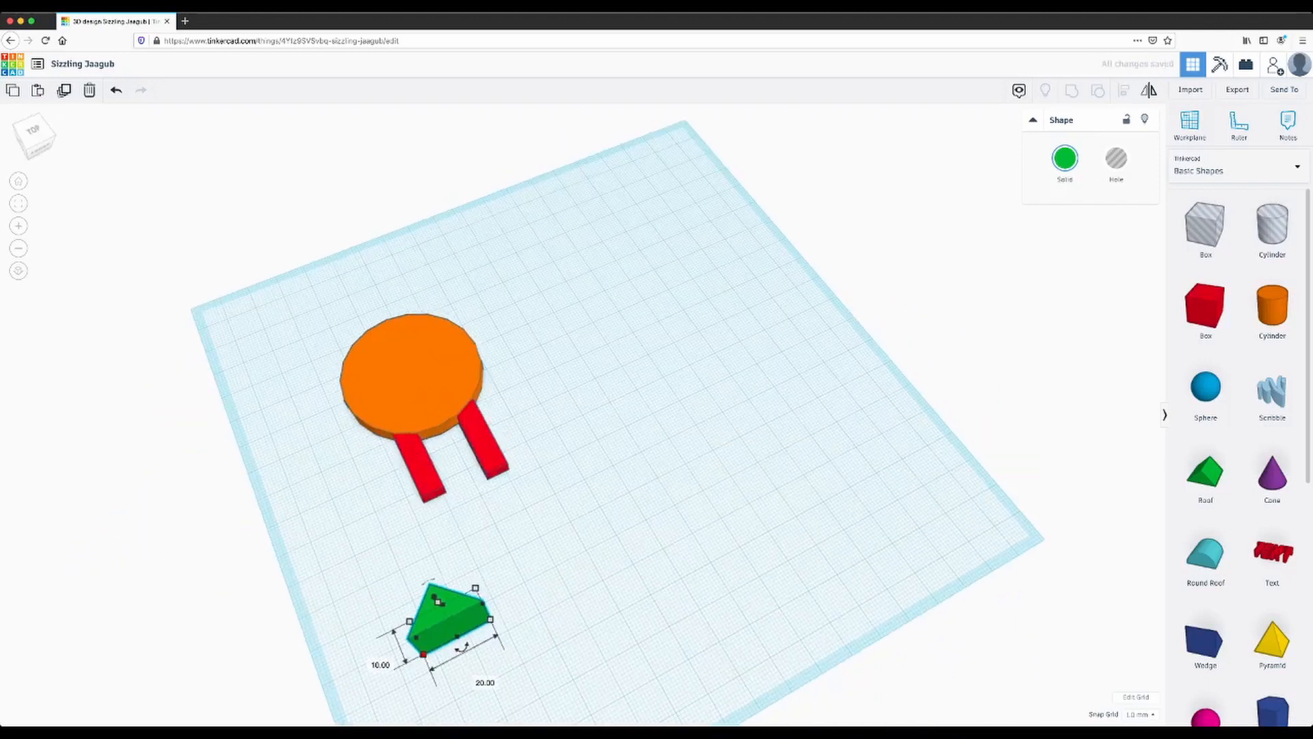
{"action": "left_click_drag", "start_coordinate": [426, 655], "coordinate": [467, 642]}
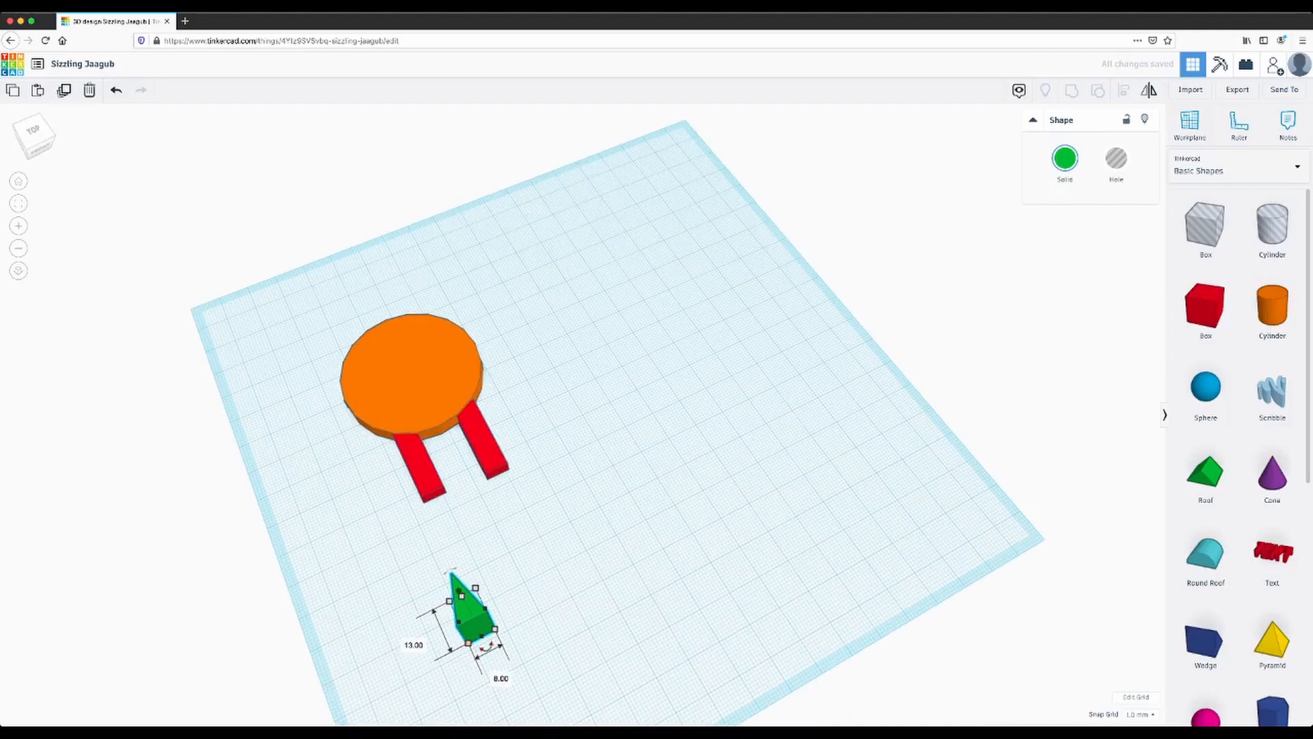
{"action": "right_click_drag", "start_coordinate": [482, 633], "coordinate": [605, 589]}
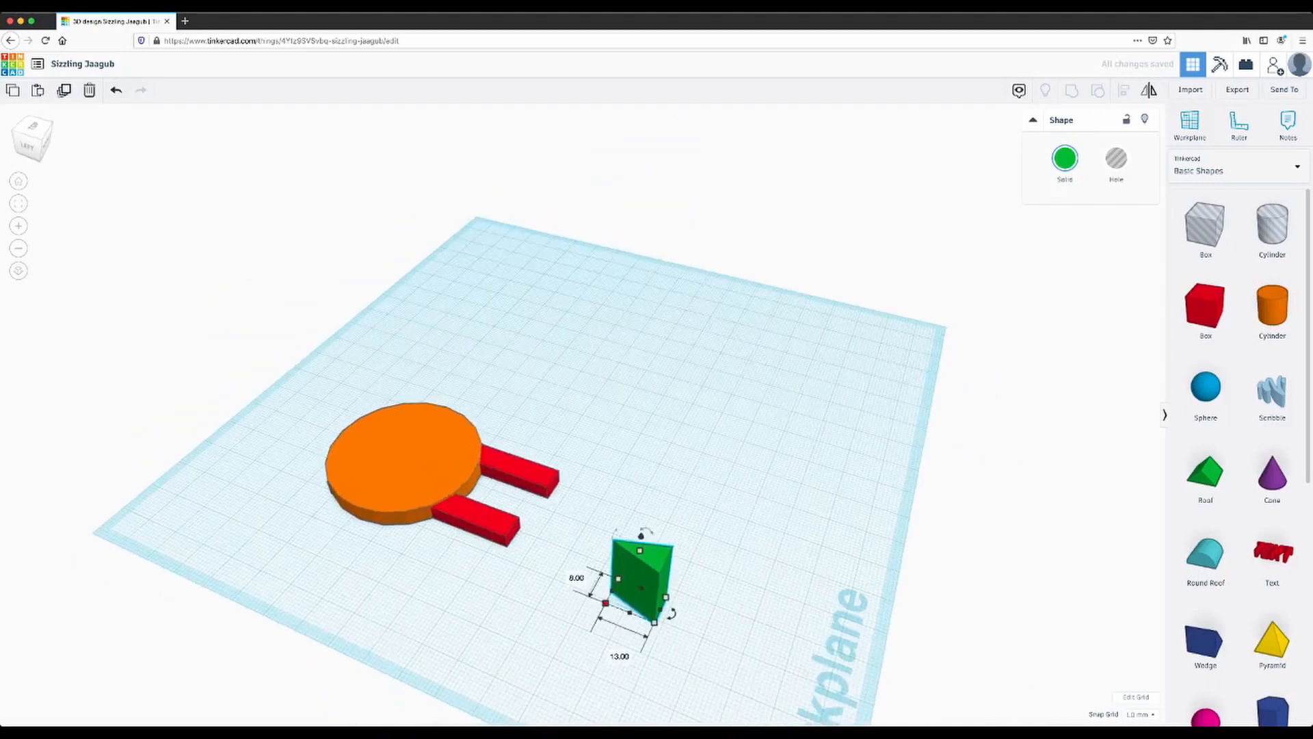
{"action": "left_click_drag", "start_coordinate": [605, 603], "coordinate": [627, 610]}
{"action": "right_click_drag", "start_coordinate": [627, 610], "coordinate": [530, 636]}
Move the upright roof onto the free end of the original red box and deselect it.
{"action": "left_click_drag", "start_coordinate": [545, 624], "coordinate": [454, 529]}
{"action": "right_click_drag", "start_coordinate": [458, 531], "coordinate": [434, 612]}
{"action": "left_click", "coordinate": [437, 581]}
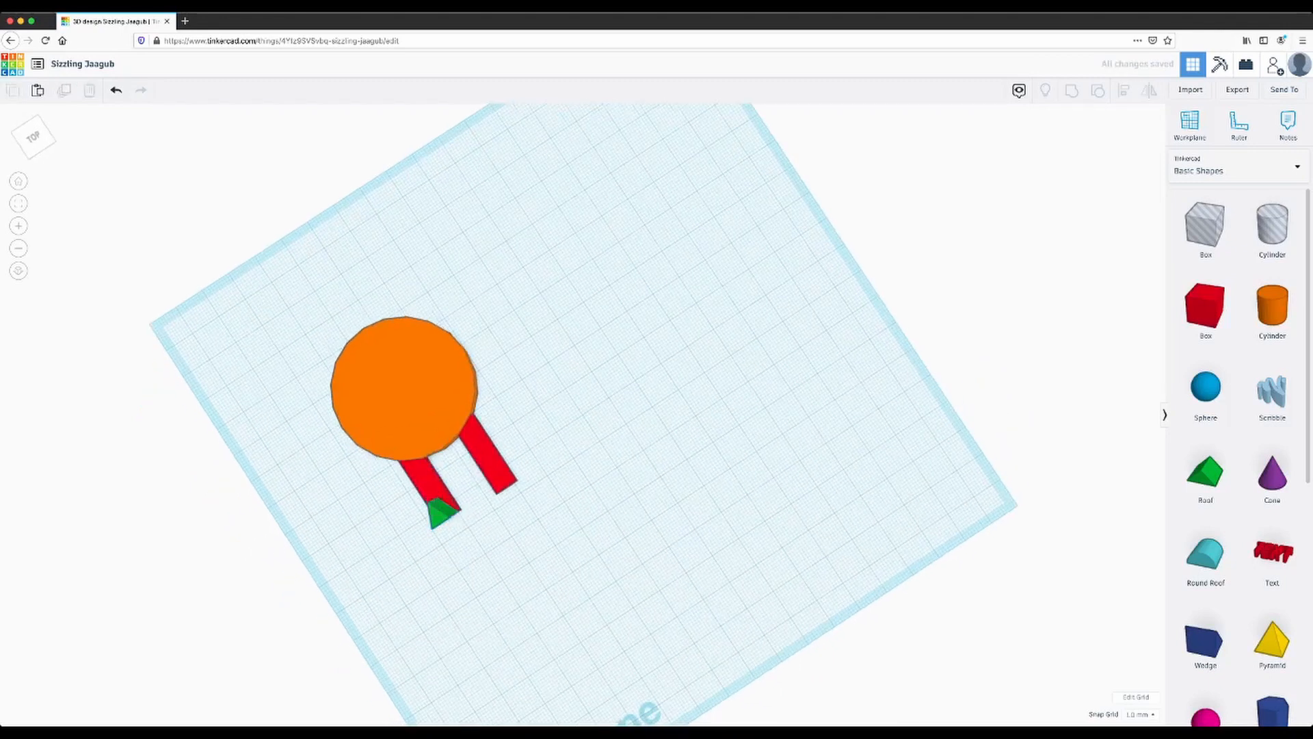
Narrow the roof's base to 4 mm and shorten its length so it fits within the red box's end.
{"action": "left_click", "coordinate": [440, 517]}
{"action": "left_click_drag", "start_coordinate": [461, 509], "coordinate": [456, 513]}
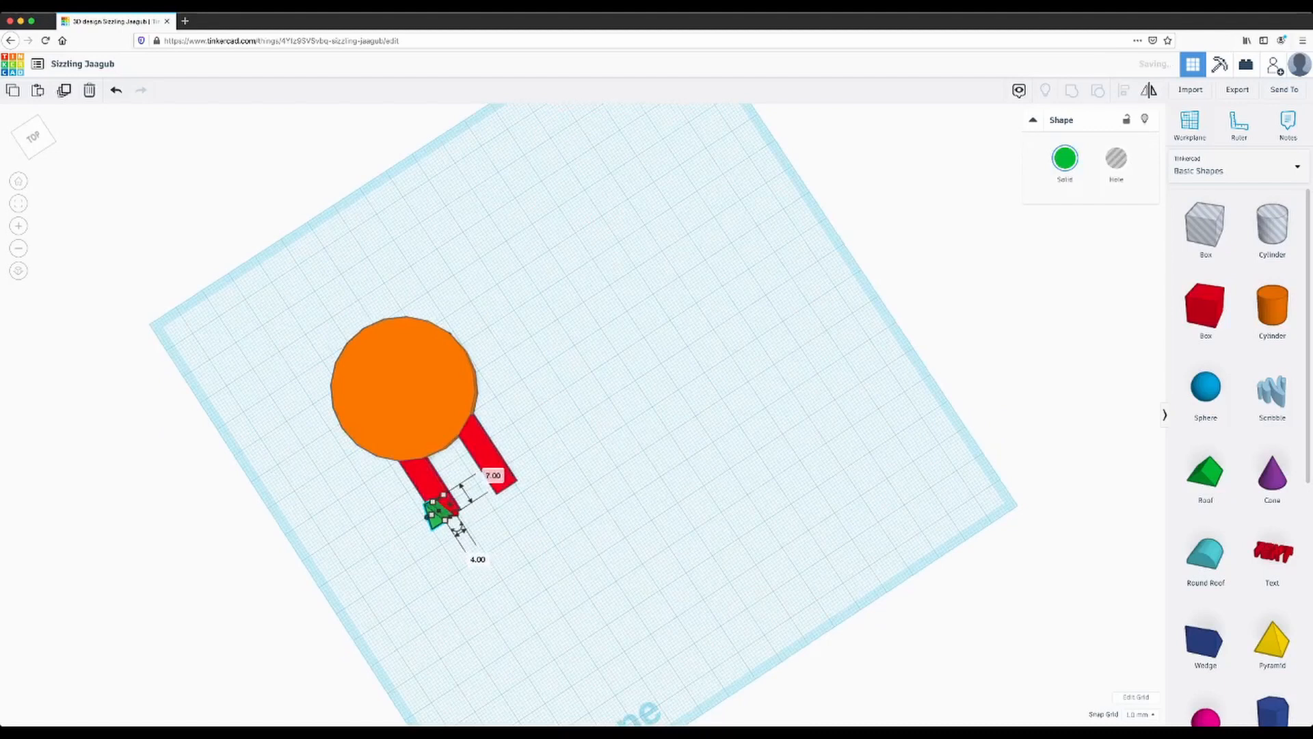
{"action": "left_click", "coordinate": [468, 532]}
{"action": "left_click", "coordinate": [438, 511]}
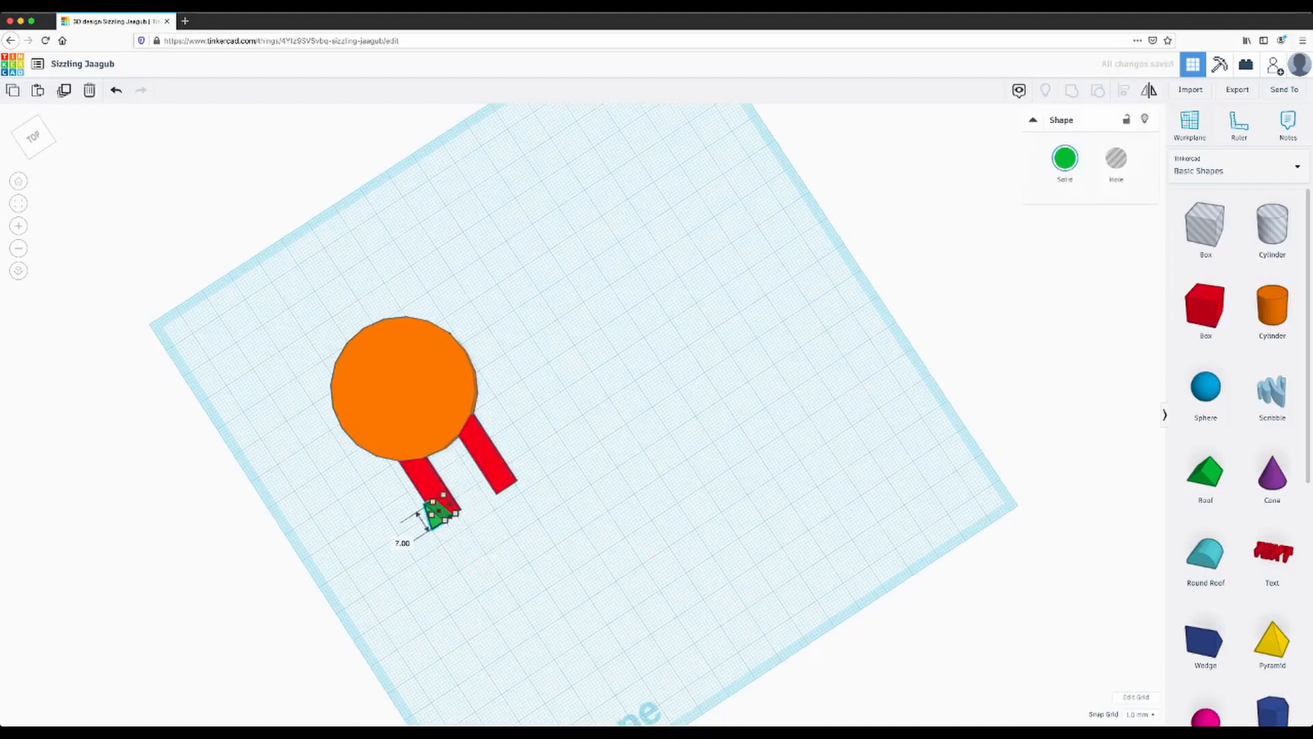
{"action": "left_click_drag", "start_coordinate": [438, 498], "coordinate": [443, 506]}
{"action": "left_click", "coordinate": [472, 537]}
{"action": "right_click_drag", "start_coordinate": [472, 536], "coordinate": [517, 528]}
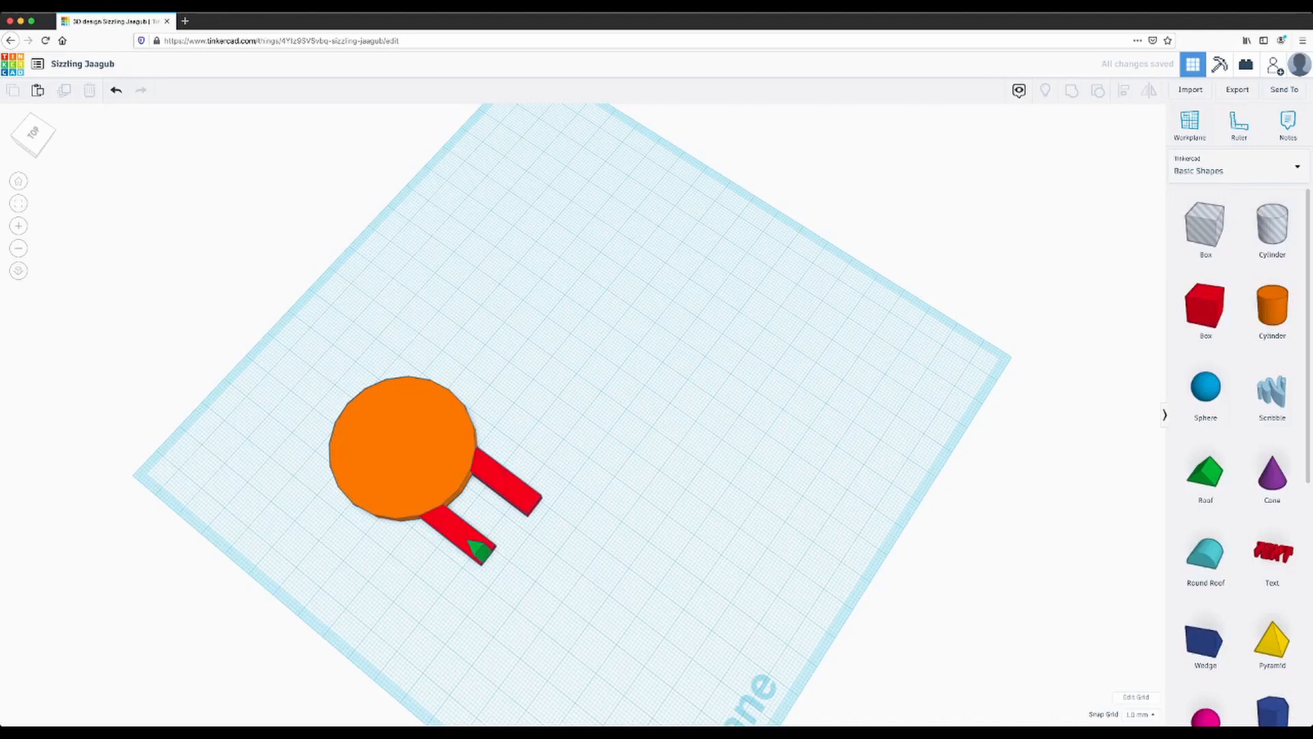
Turn the small roof shape at the end of the red box into a hole and deselect it.
{"action": "left_click", "coordinate": [480, 550]}
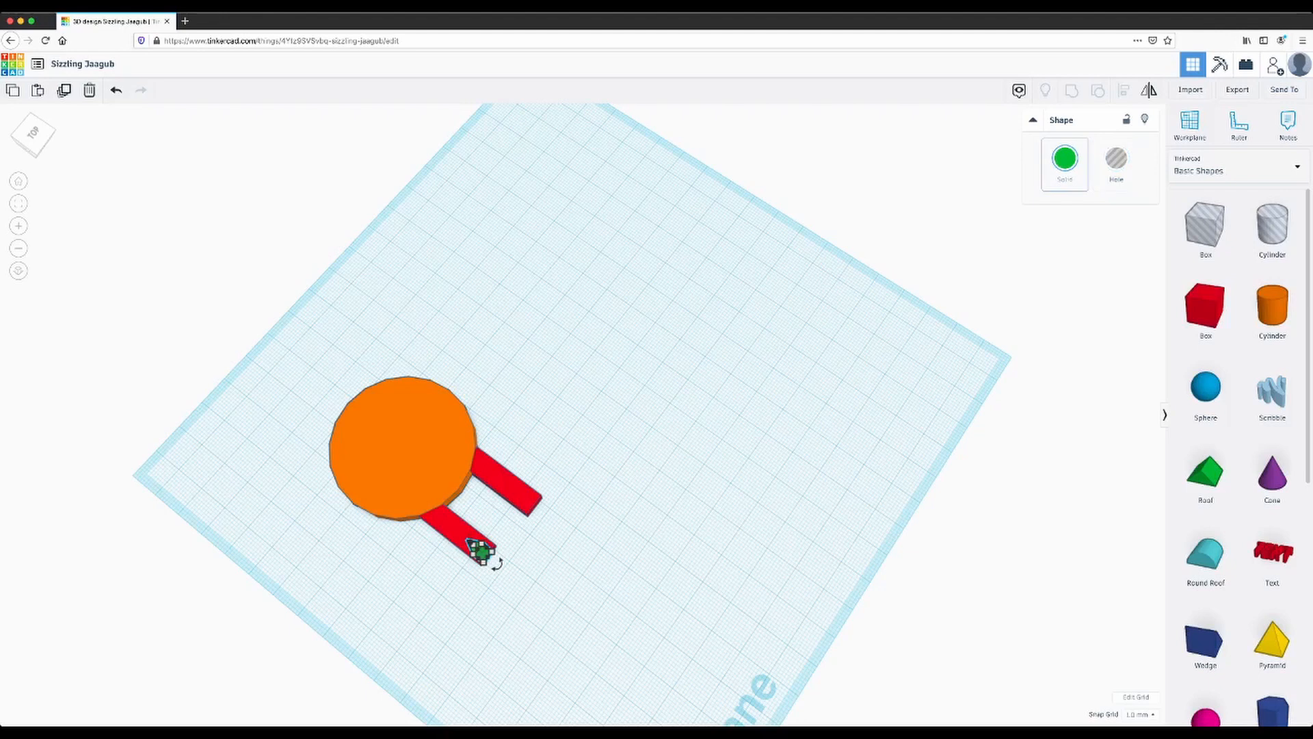
{"action": "left_click", "coordinate": [1065, 161]}
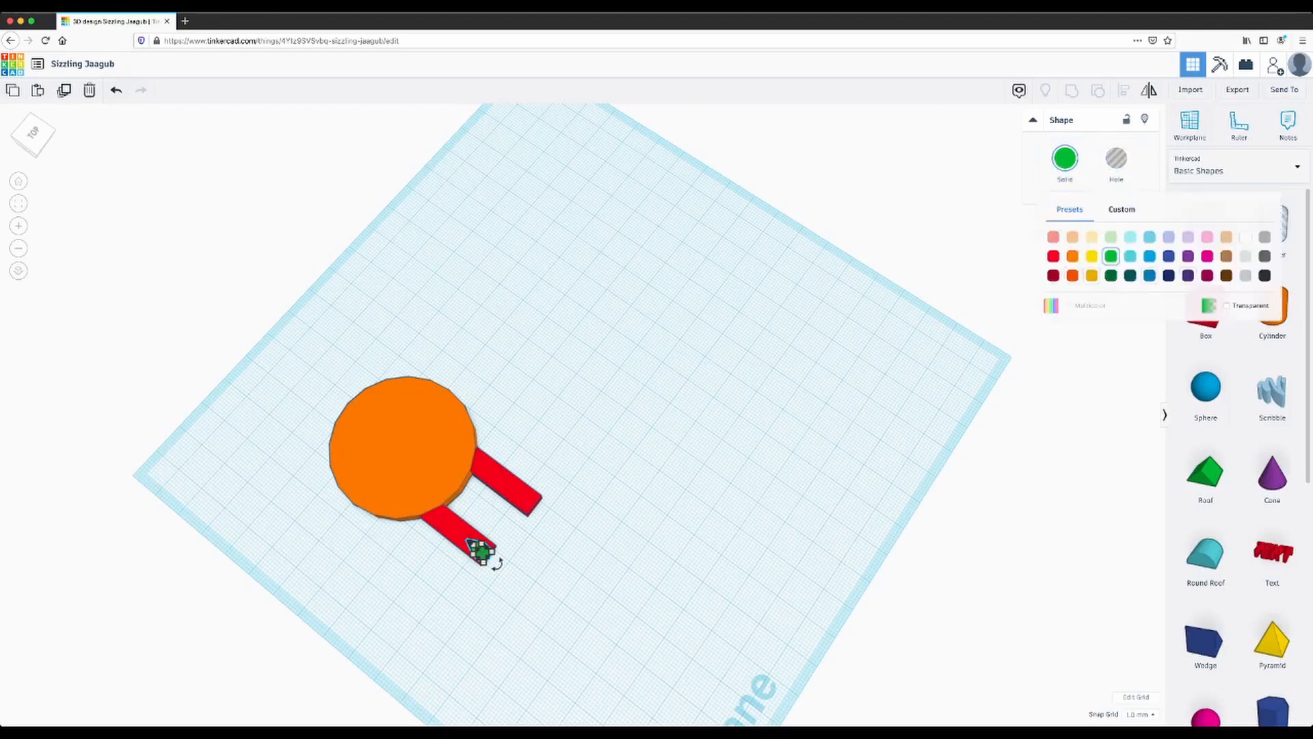
{"action": "left_click", "coordinate": [1226, 306]}
{"action": "left_click", "coordinate": [1226, 306]}
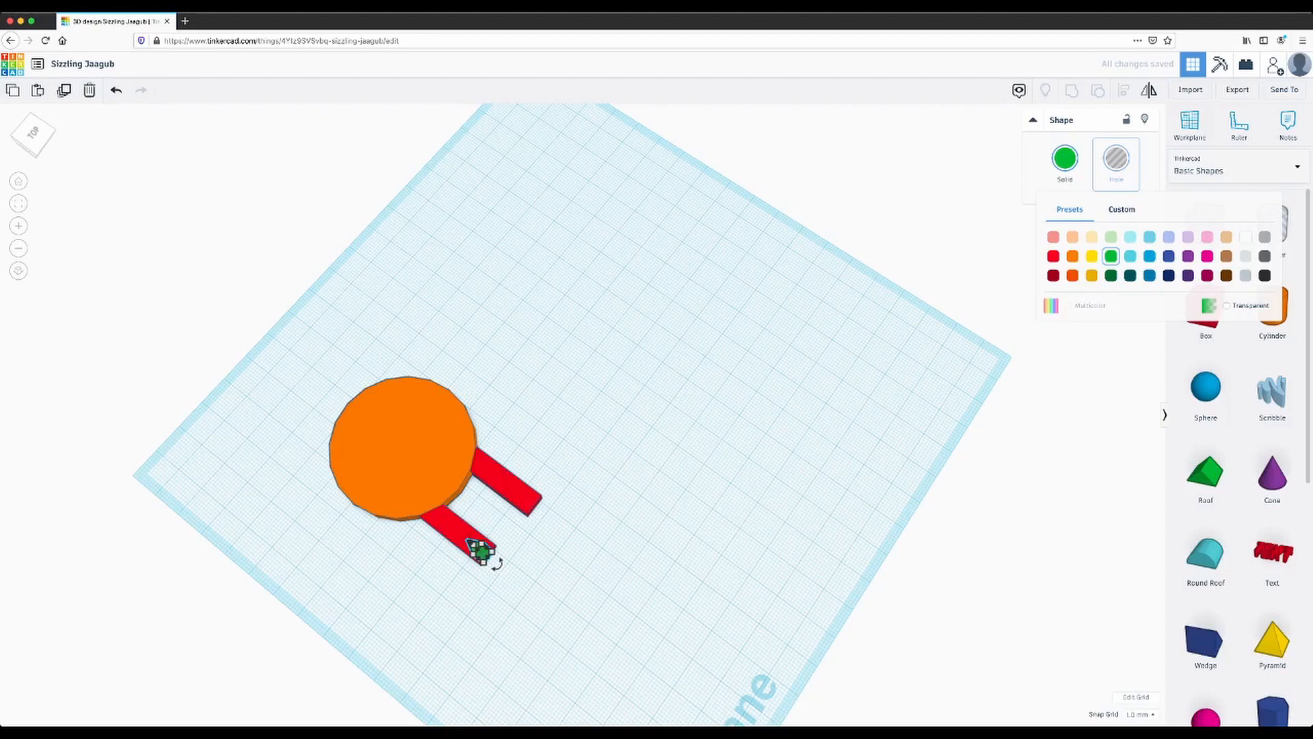
{"action": "left_click", "coordinate": [1116, 160]}
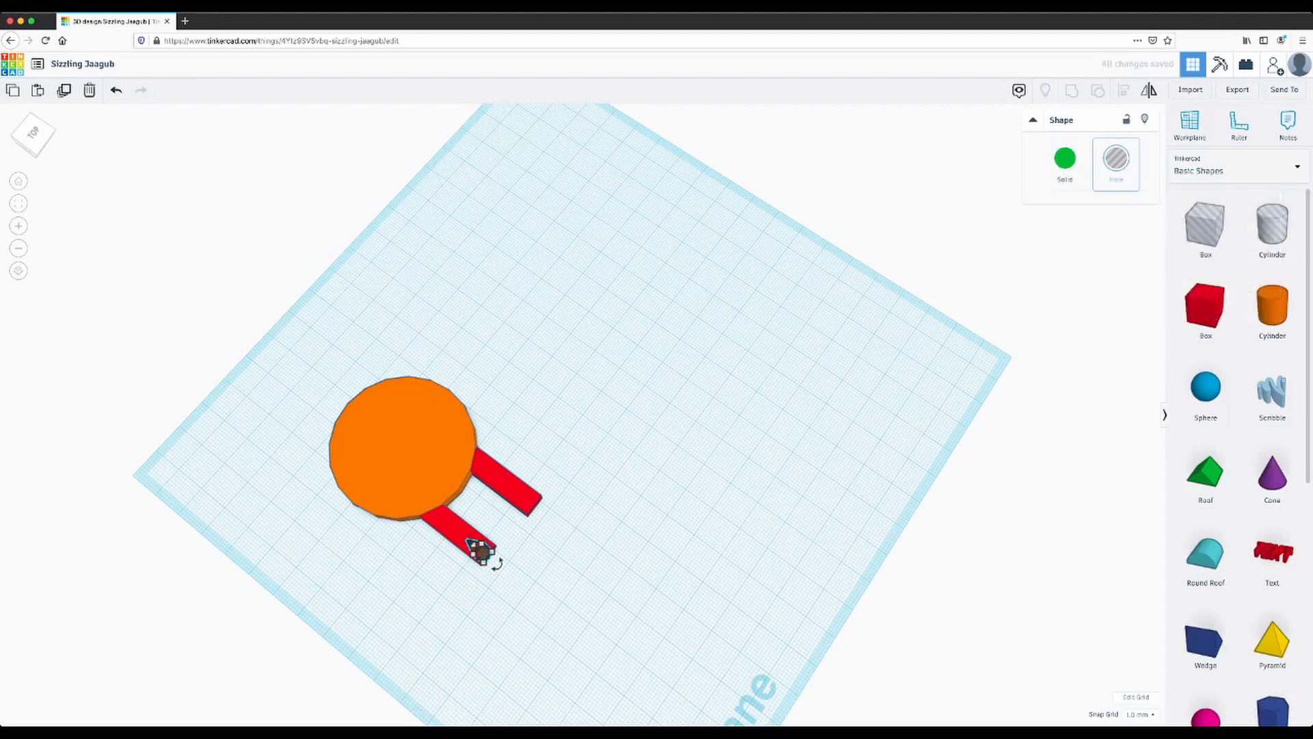
{"action": "right_click_drag", "start_coordinate": [482, 552], "coordinate": [468, 555]}
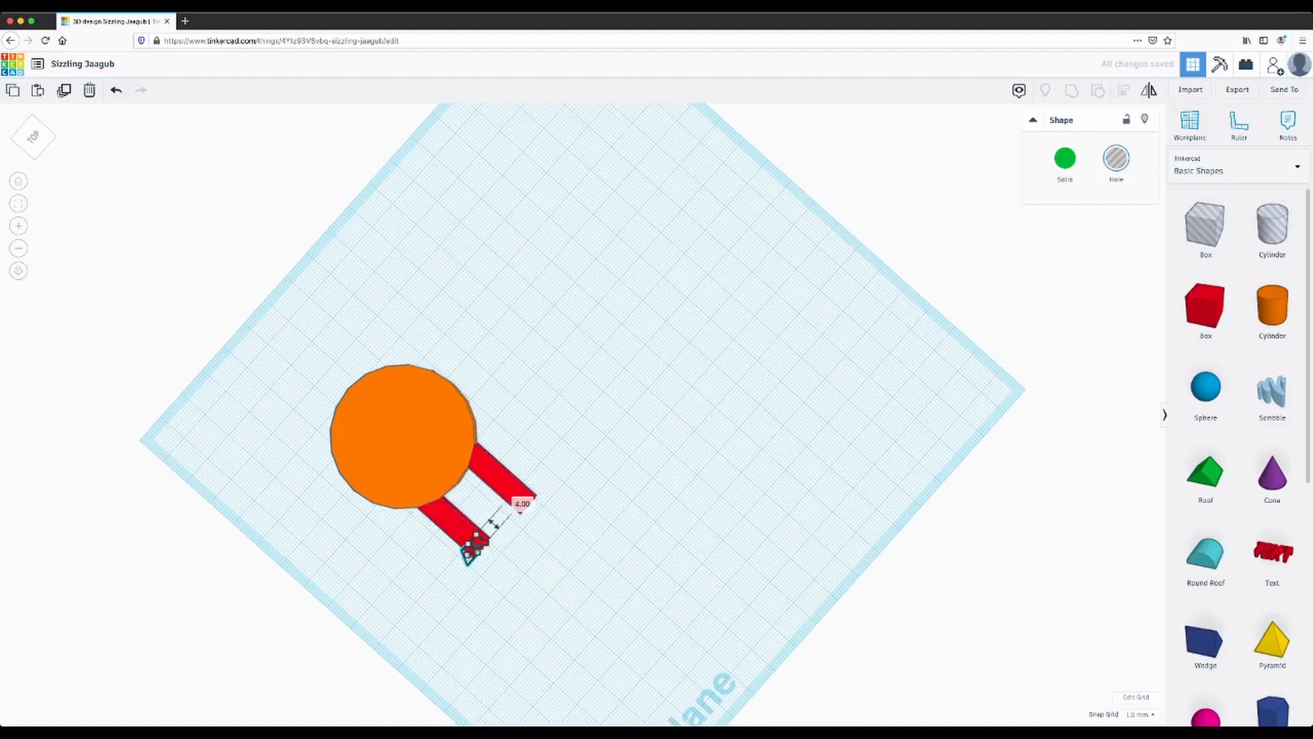
{"action": "left_click", "coordinate": [523, 555]}
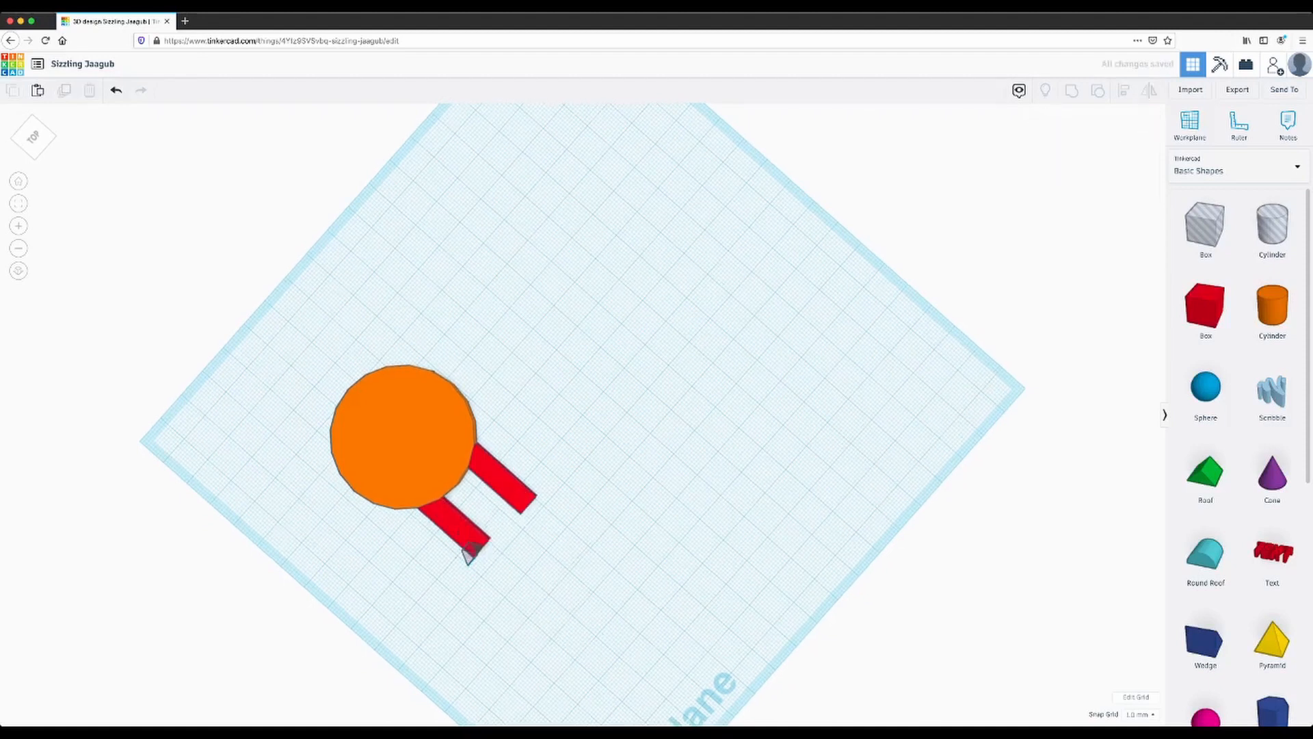
{"action": "mouse_move", "coordinate": [523, 555]}
{"action": "right_mouse_down"}
{"action": "mouse_move", "coordinate": [491, 555]}
{"action": "mouse_move", "coordinate": [504, 555]}
{"action": "right_mouse_up"}
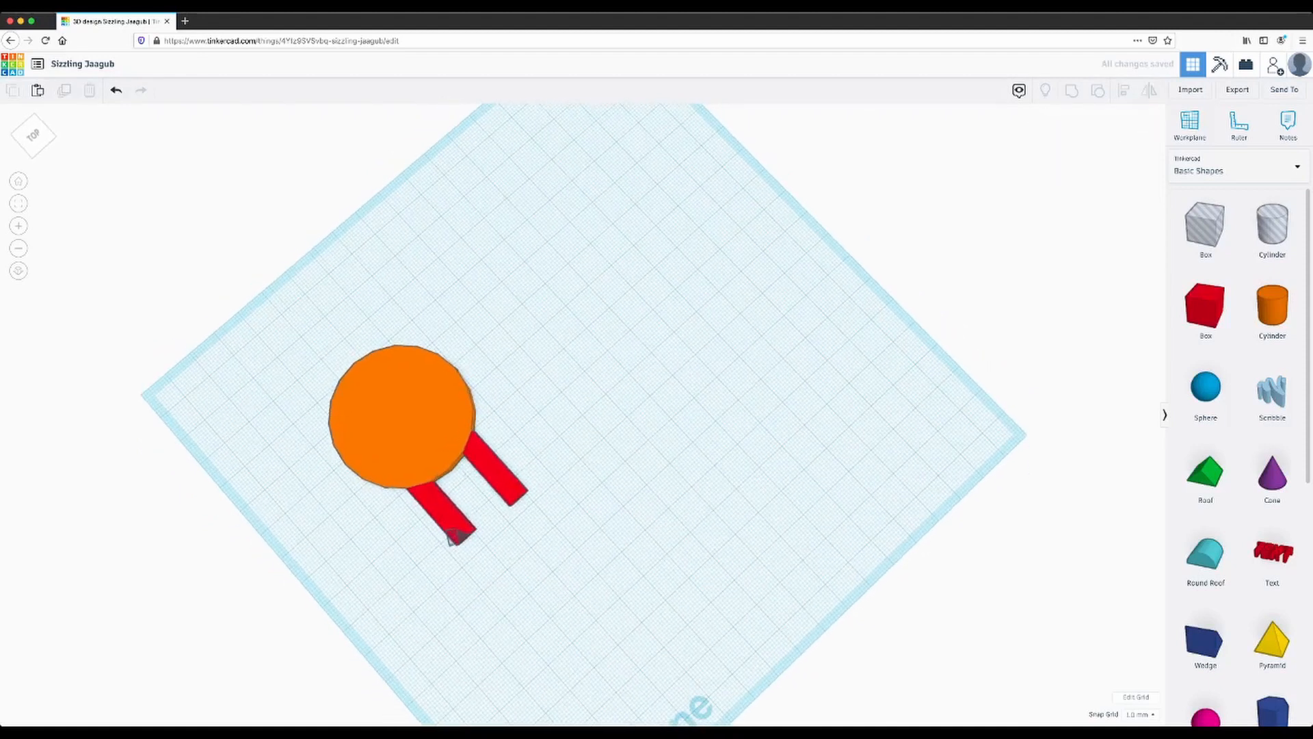
Nudge the small roof hole into position at the free end of the original red leg box.
{"action": "left_click", "coordinate": [456, 535]}
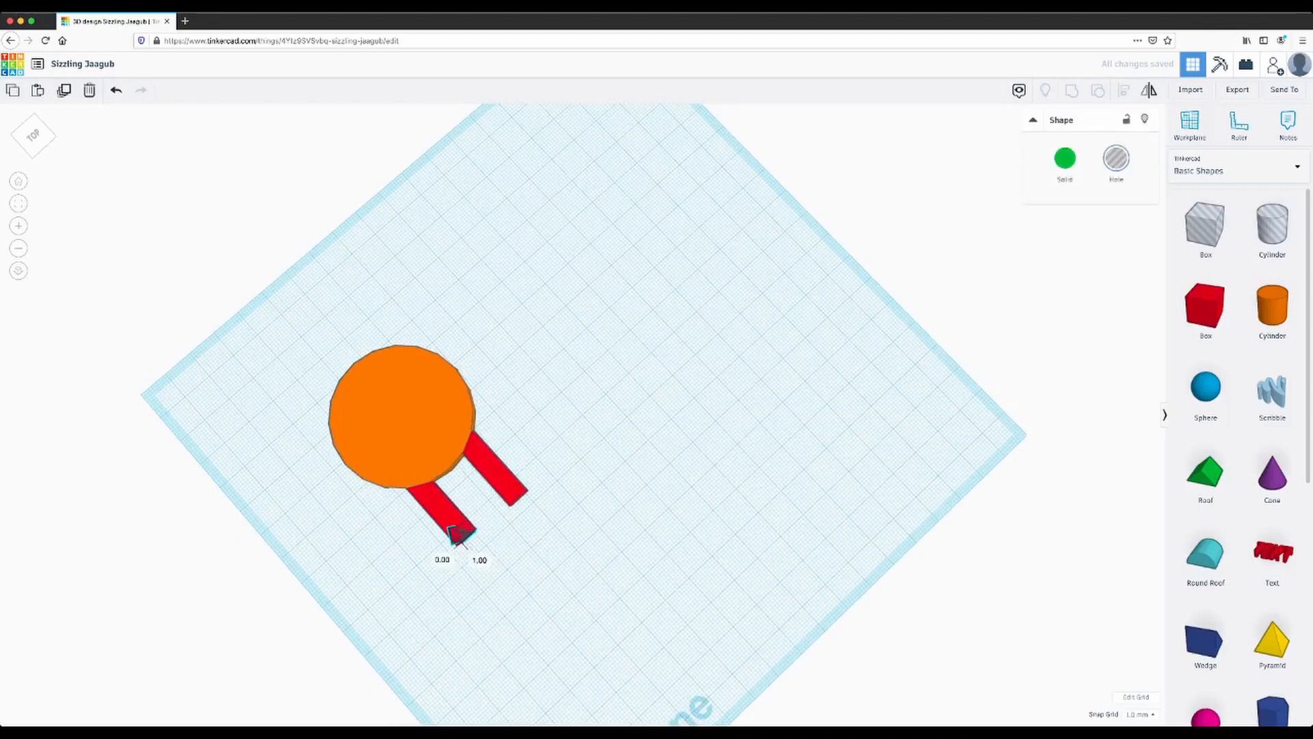
{"action": "left_click", "coordinate": [525, 557]}
{"action": "mouse_move", "coordinate": [525, 557]}
{"action": "right_mouse_down"}
{"action": "mouse_move", "coordinate": [542, 512]}
{"action": "mouse_move", "coordinate": [518, 542]}
{"action": "right_mouse_up"}
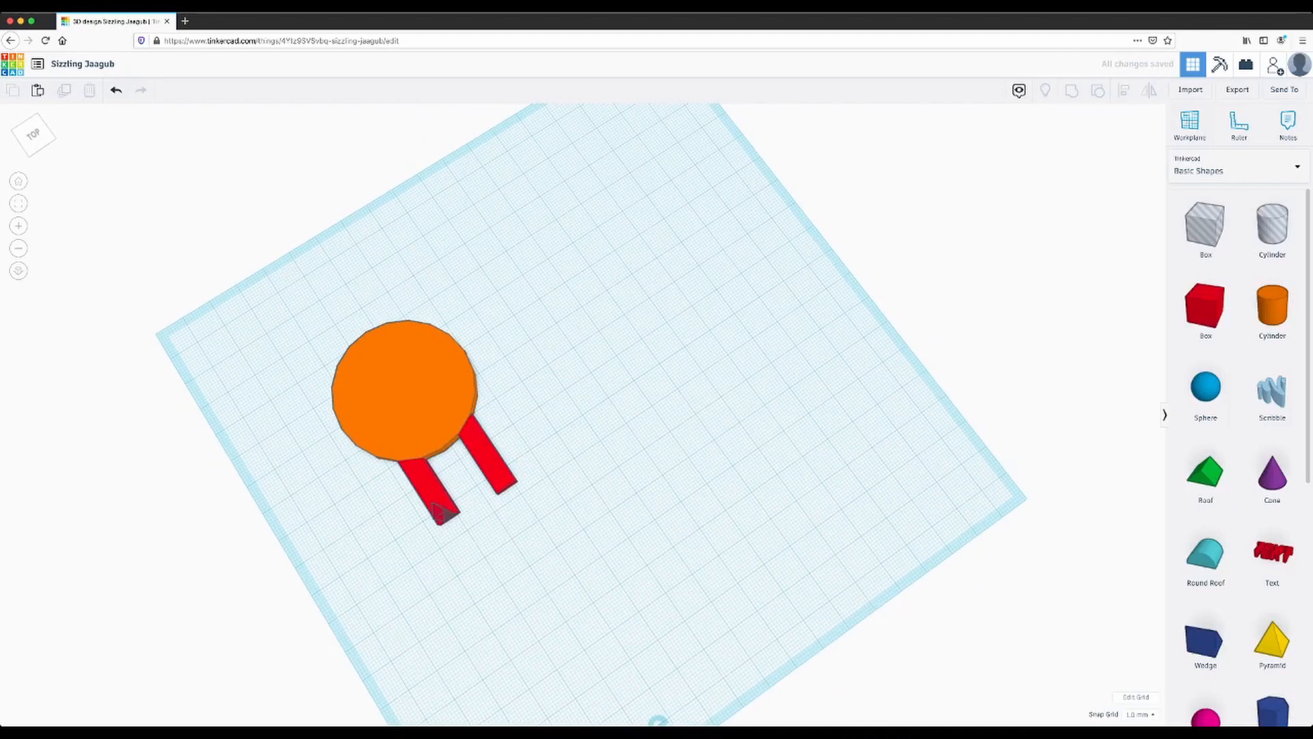
{"action": "left_click", "coordinate": [437, 507]}
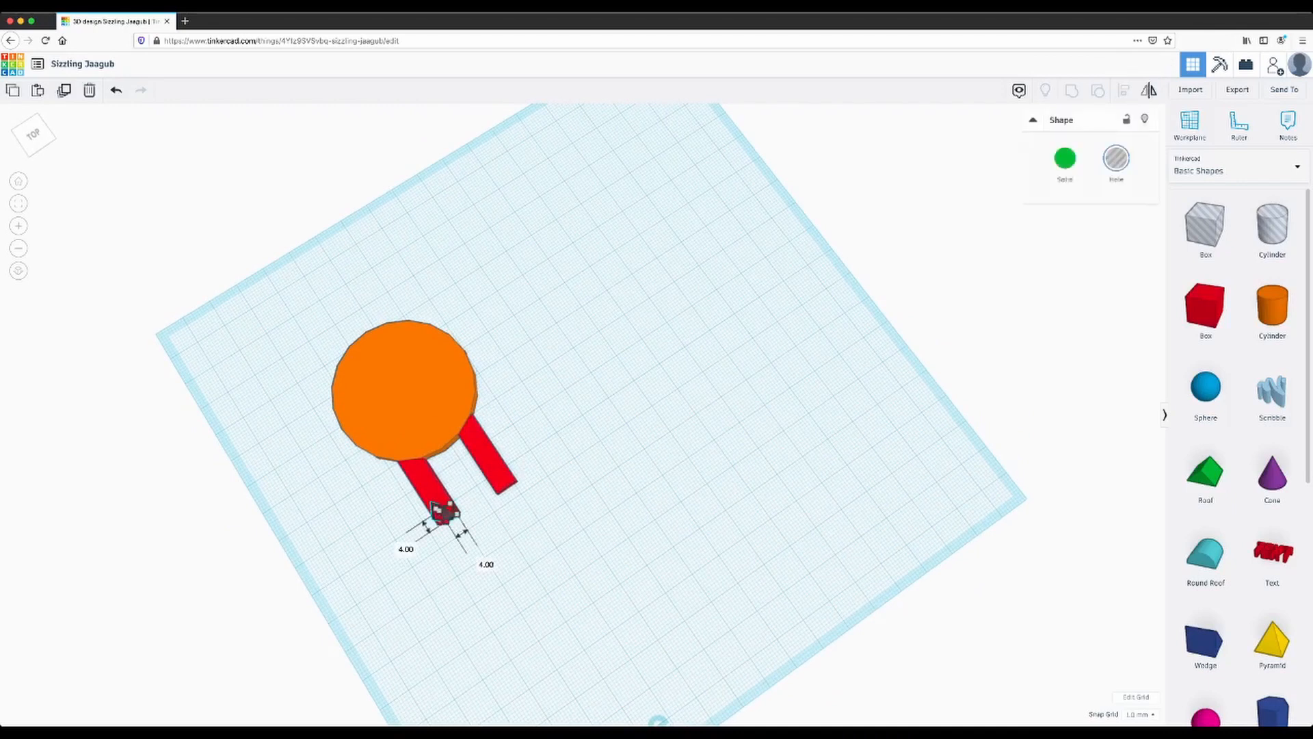
{"action": "key", "text": "Delete"}
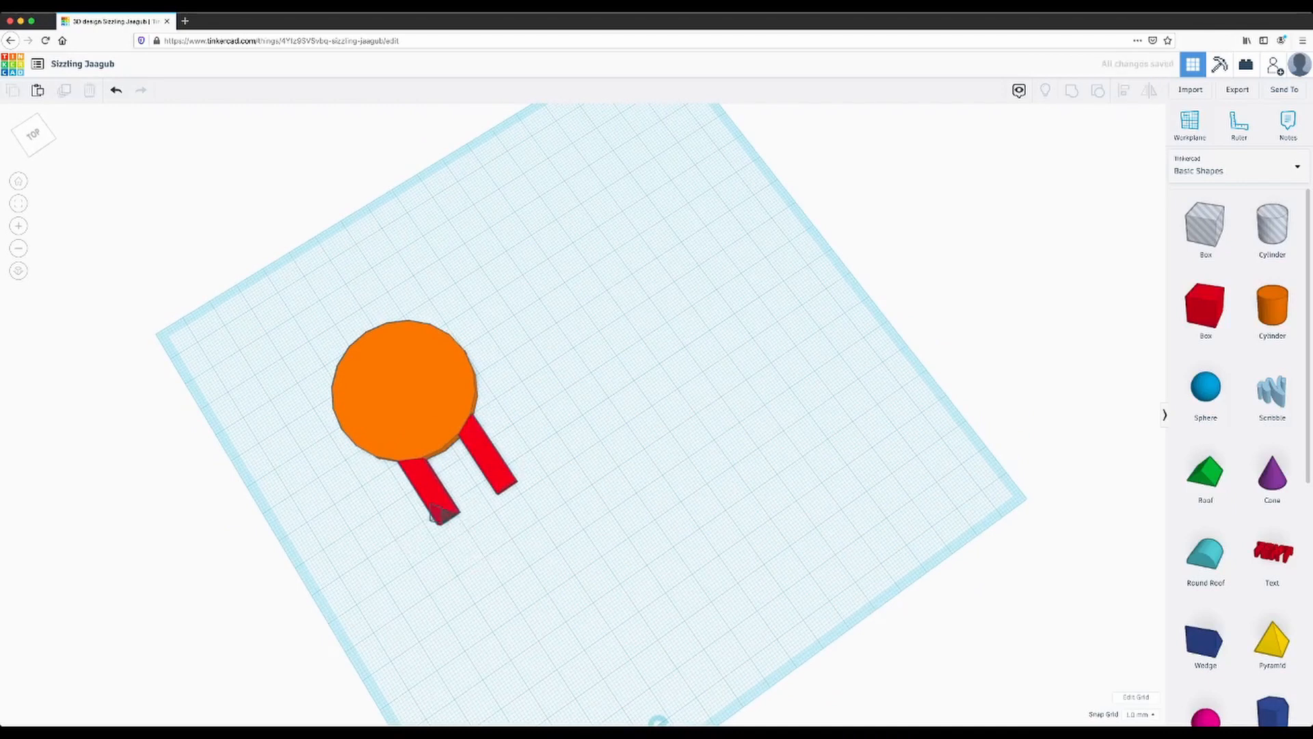
{"action": "right_click_drag", "start_coordinate": [433, 514], "coordinate": [435, 520]}
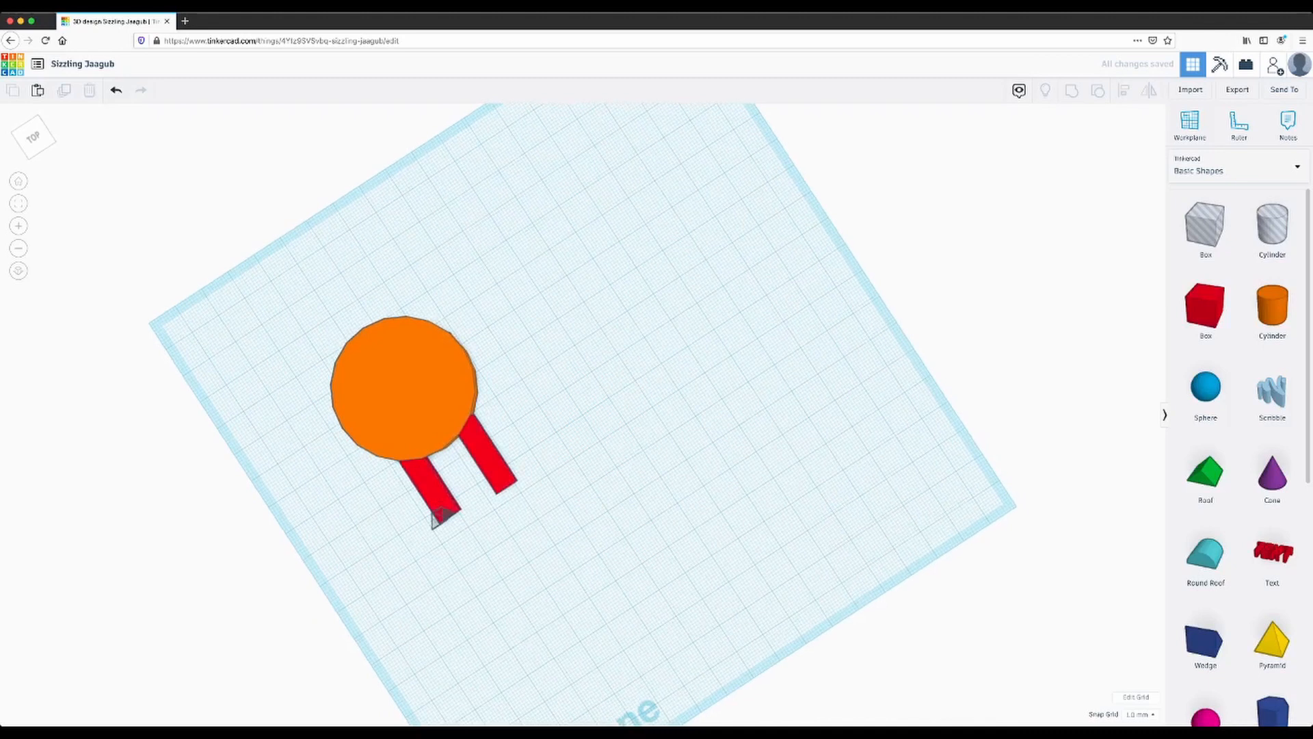
Group the original red leg box with its small roof hole to cut a notch in the leg's end.
{"action": "left_click", "coordinate": [435, 514]}
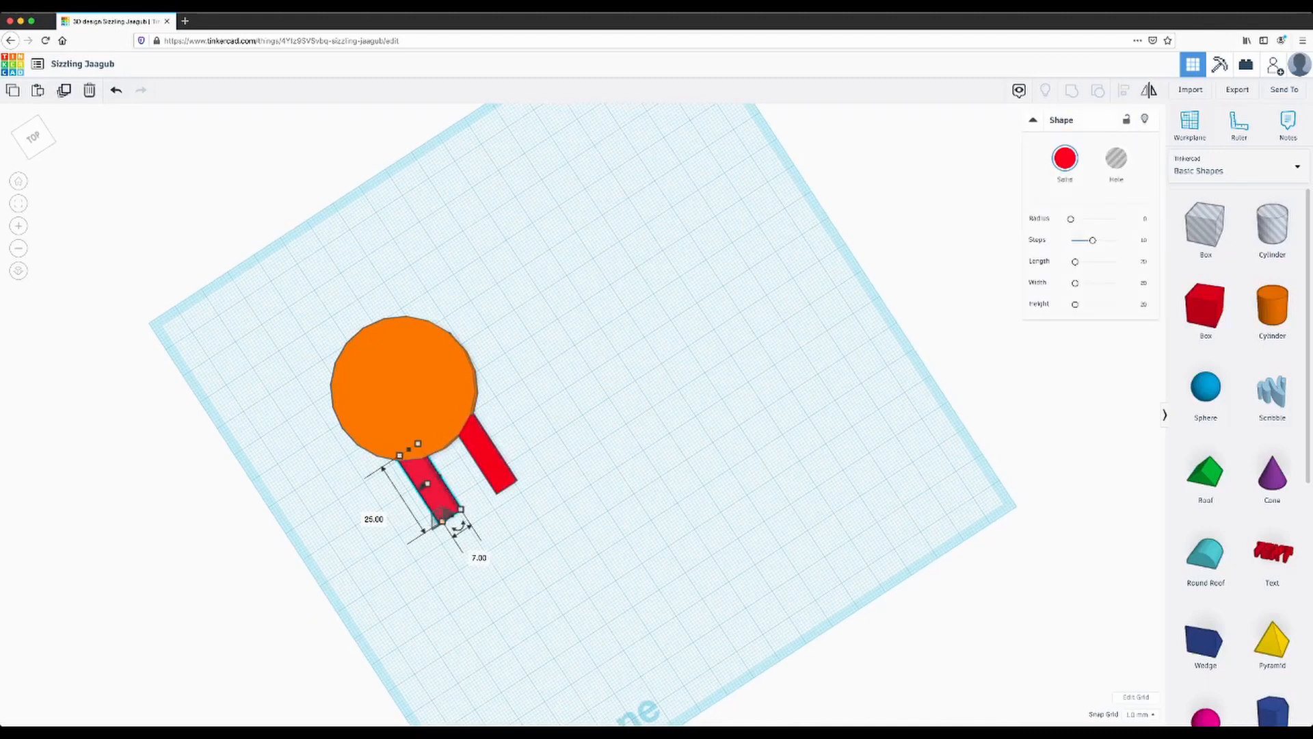
{"action": "left_click", "coordinate": [436, 522], "text": "shift"}
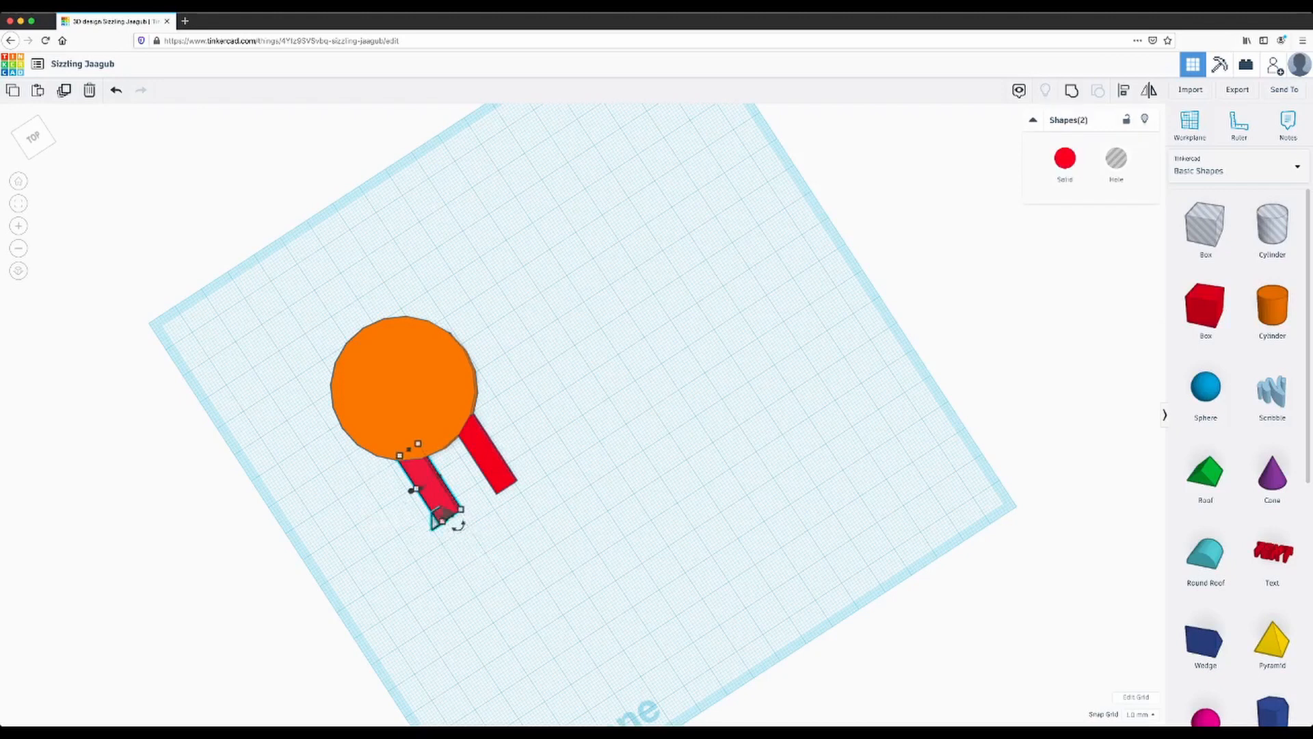
{"action": "key", "text": "ctrl+g"}
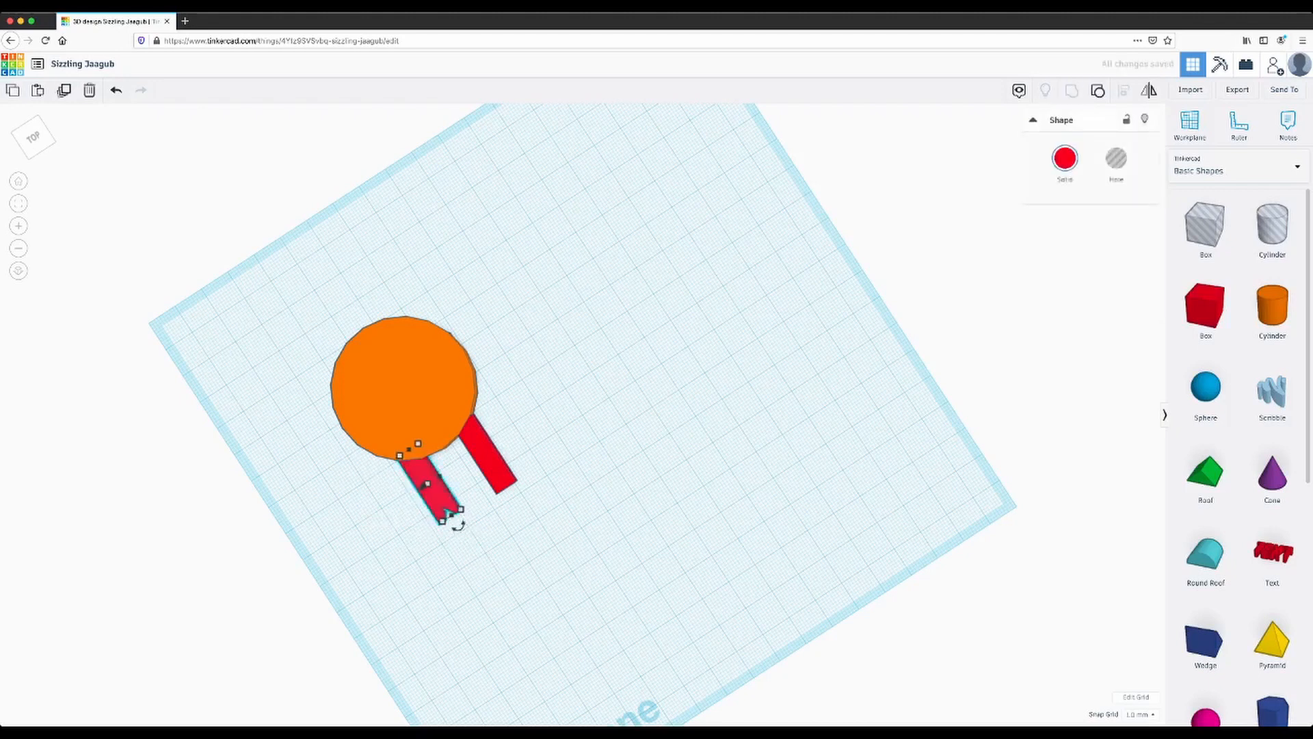
Delete the second red leg box, the one without a notch.
{"action": "right_click_drag", "start_coordinate": [616, 478], "coordinate": [557, 479]}
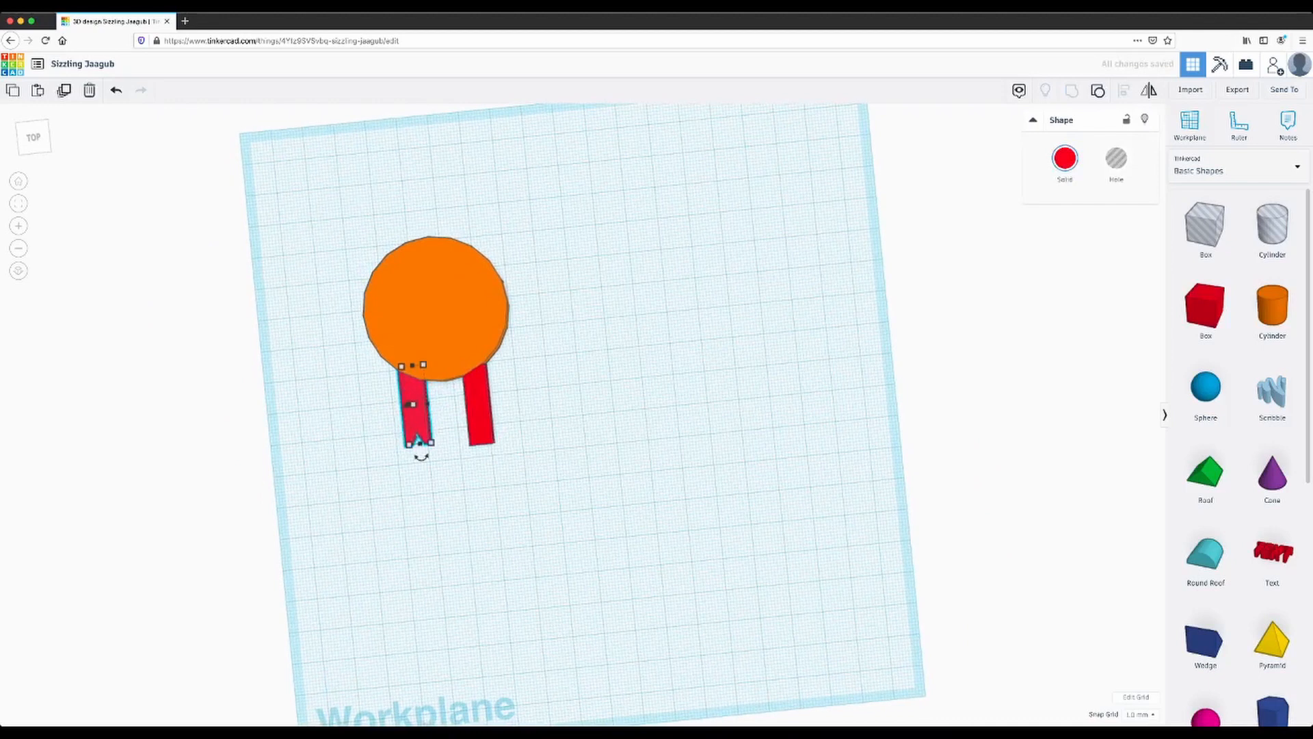
{"action": "left_click", "coordinate": [476, 383]}
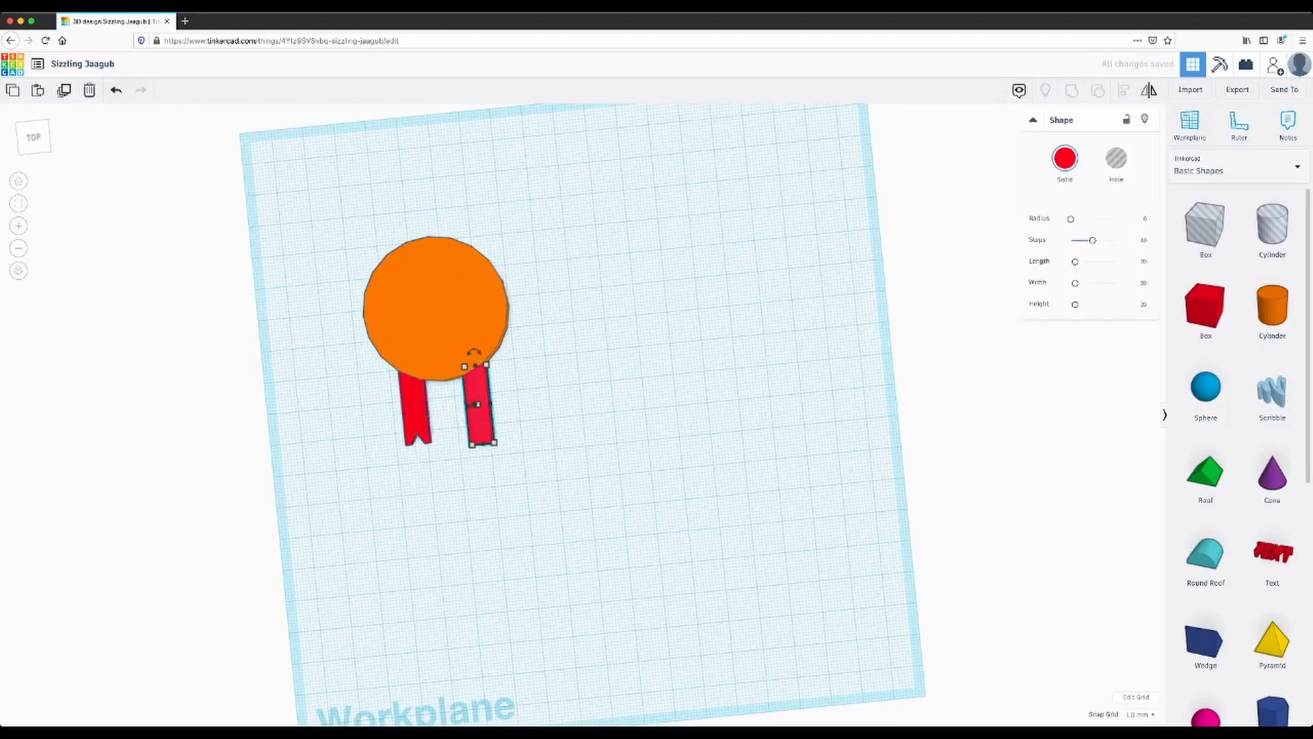
{"action": "key", "text": "Delete"}
Ungroup the notched leg into its red box and roof hole and deselect both.
{"action": "left_click", "coordinate": [414, 404]}
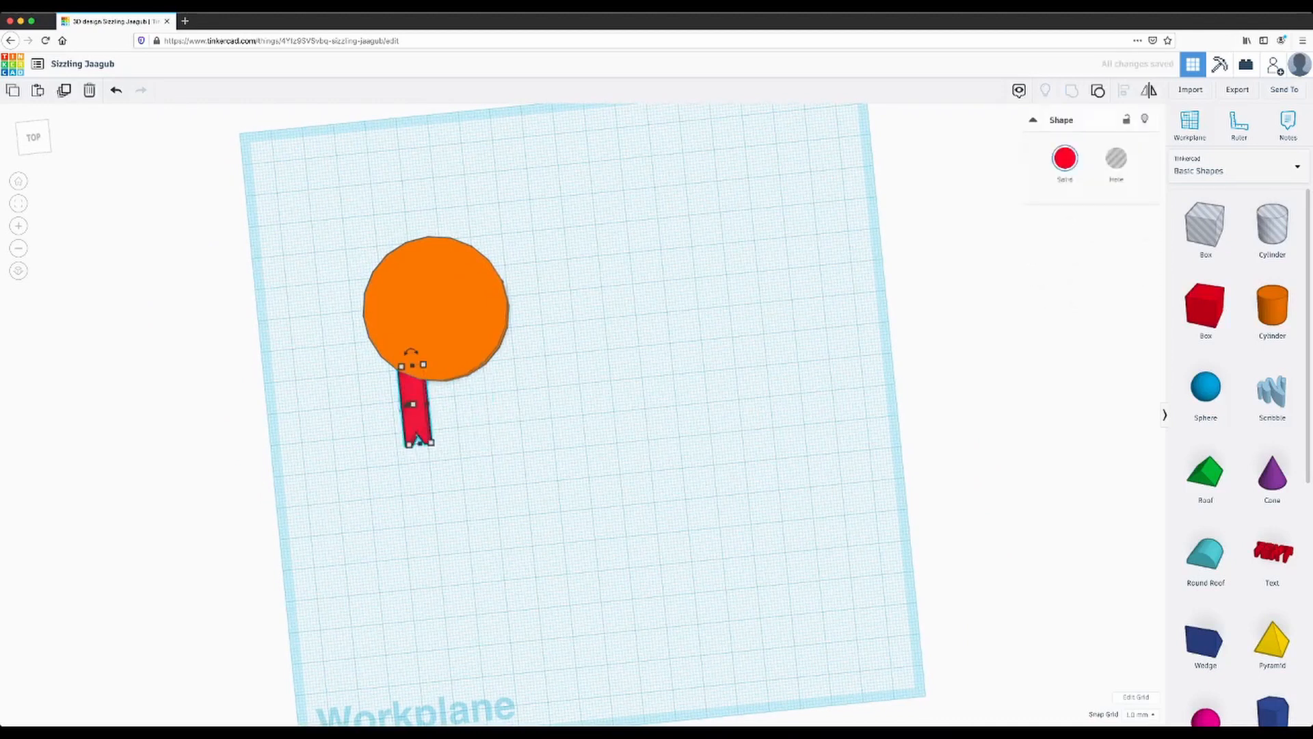
{"action": "key", "text": "super+shift+g"}
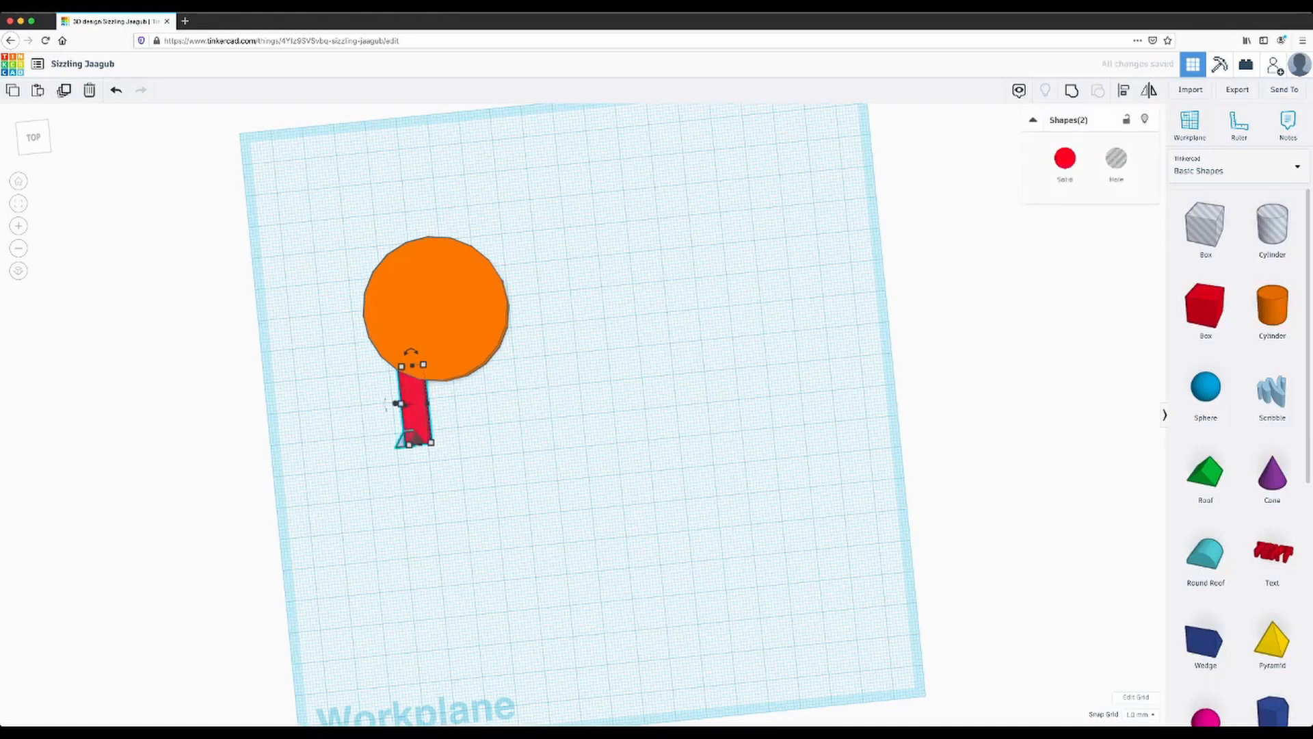
{"action": "key", "text": "Escape"}
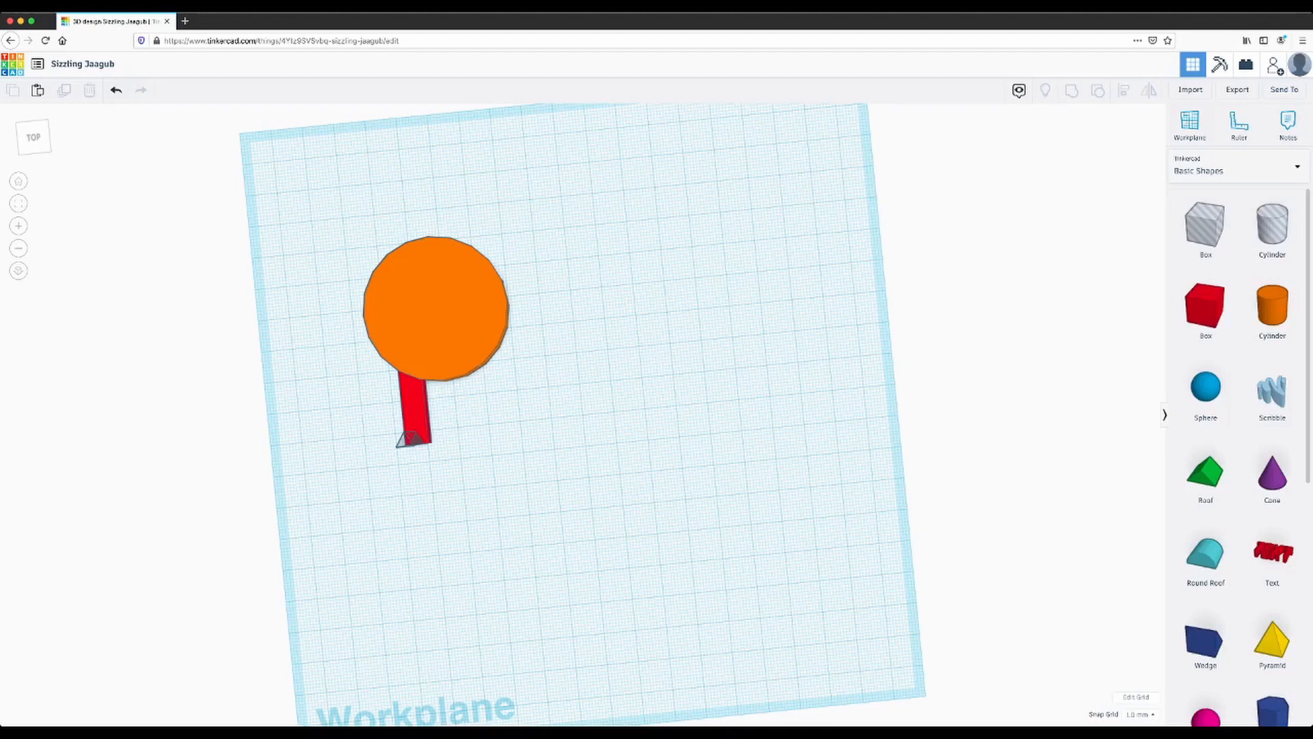
Select the red leg box together with the roof hole and group them to cut the notch.
{"action": "left_click", "coordinate": [411, 407]}
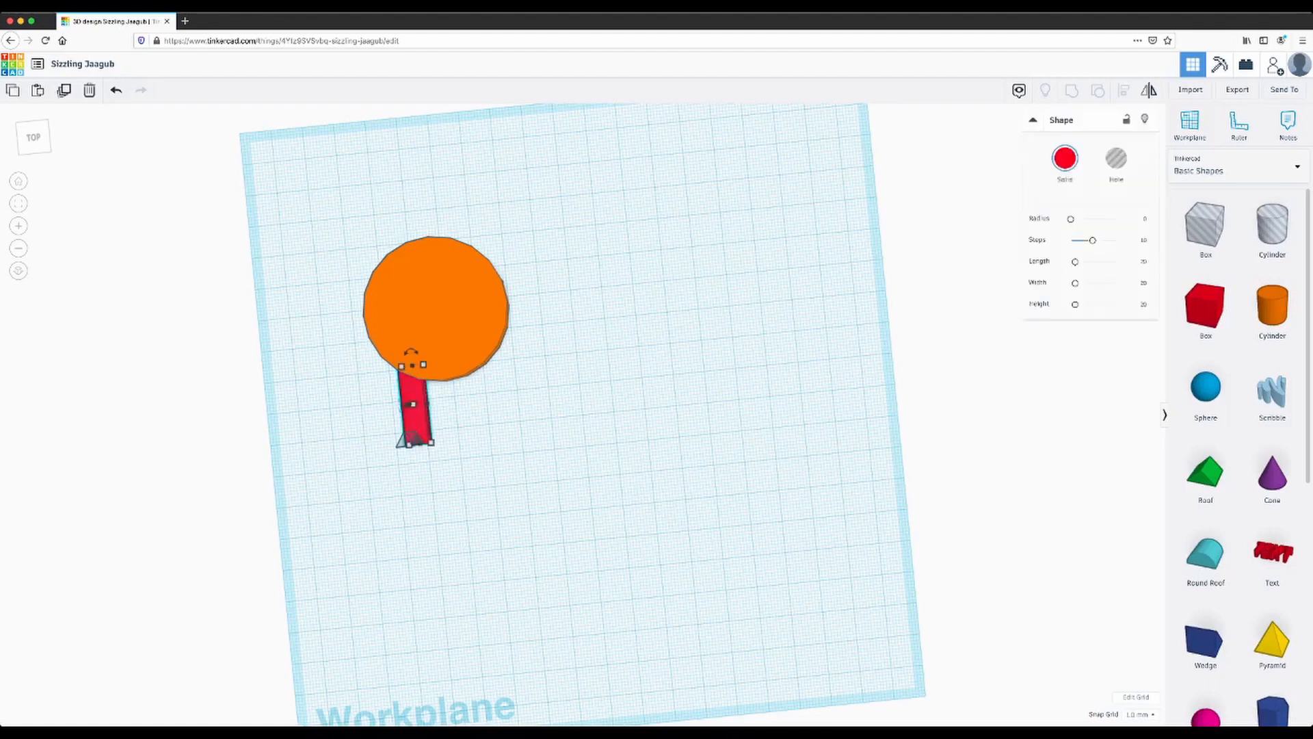
{"action": "left_click", "coordinate": [401, 443]}
{"action": "key", "text": "Escape"}
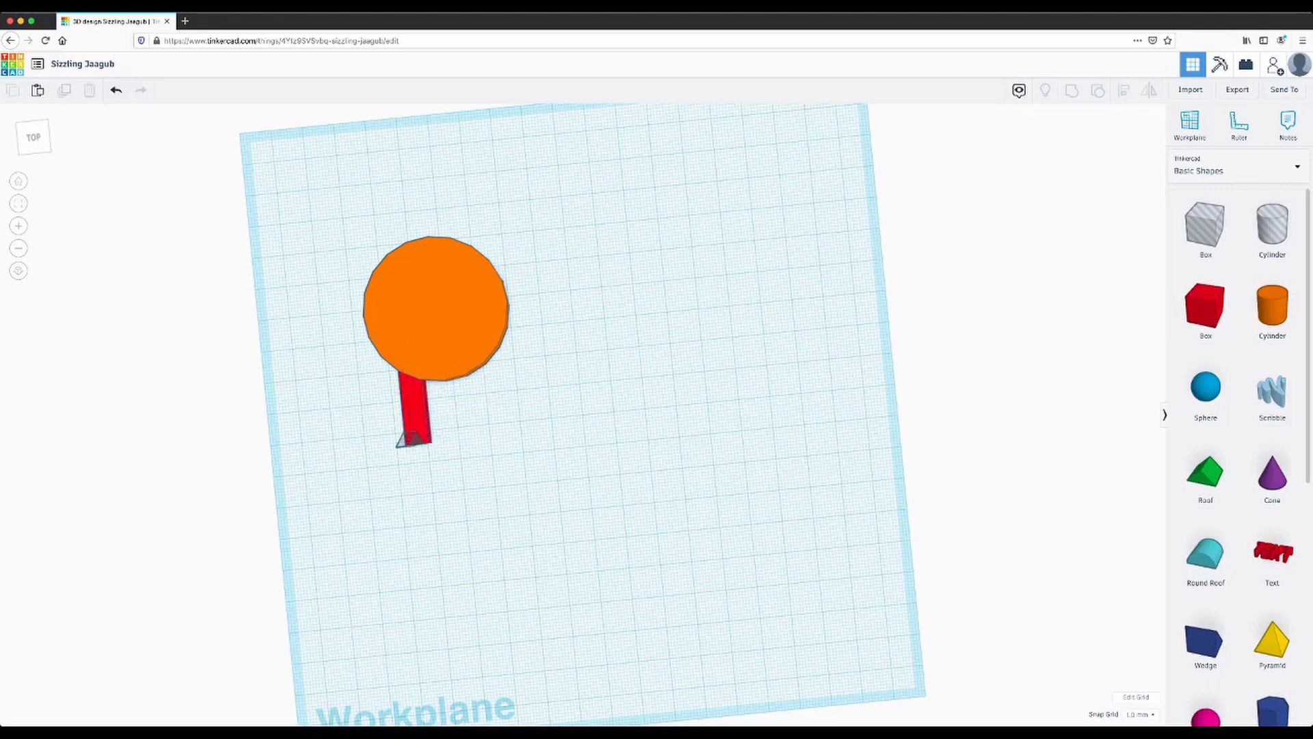
{"action": "left_click", "coordinate": [414, 410]}
{"action": "key", "text": "Escape"}
{"action": "left_click", "coordinate": [412, 407]}
{"action": "left_click", "coordinate": [409, 437], "text": "shift"}
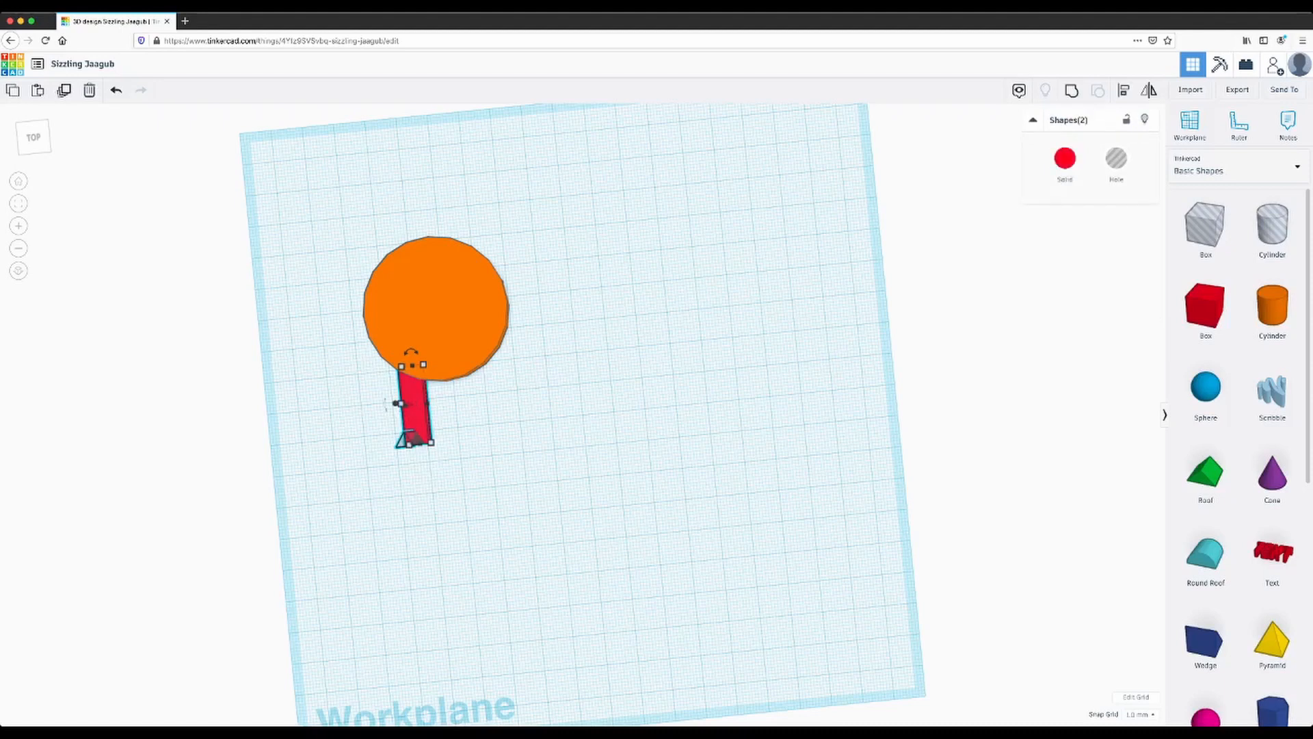
{"action": "key", "text": "ctrl+g"}
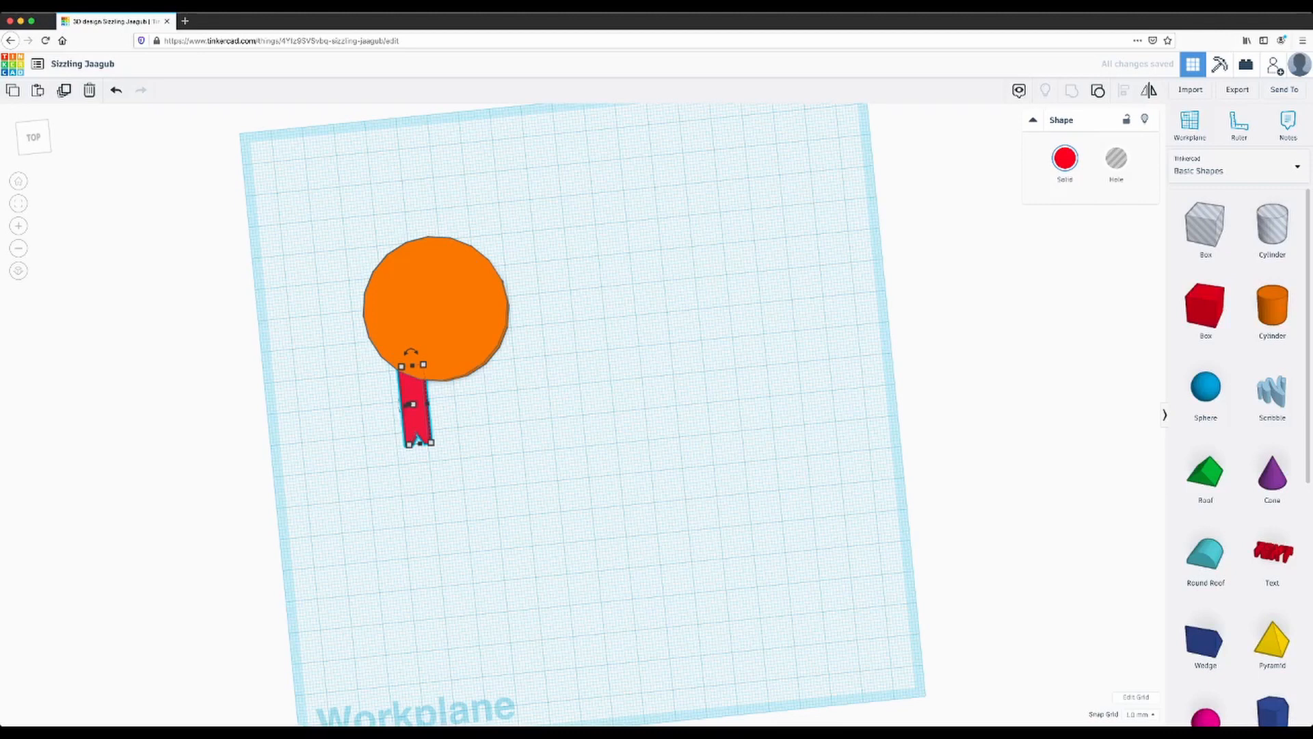
Make a copy of the notched leg and move it about 15.5 mm along the disc's lower edge as the second leg.
{"action": "key", "text": "super+v"}
{"action": "left_click_drag", "start_coordinate": [419, 403], "coordinate": [471, 403]}
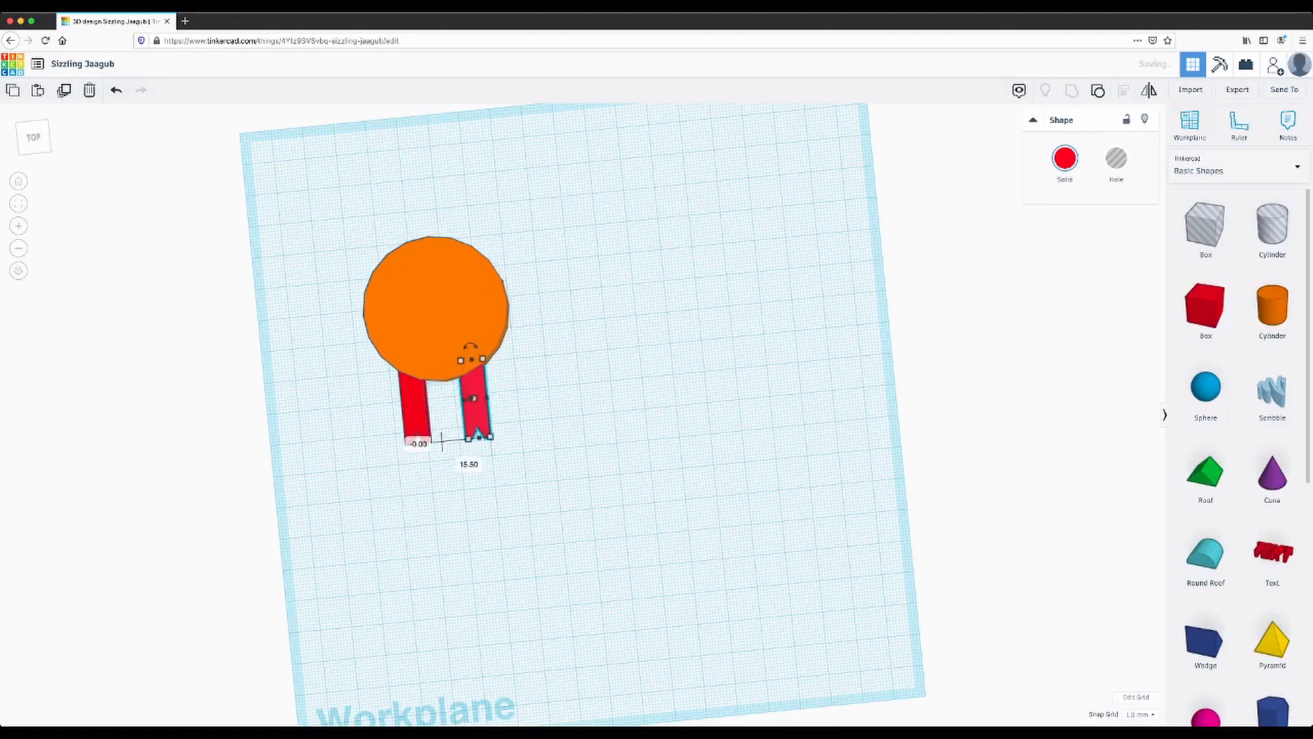
{"action": "key", "text": "Escape"}
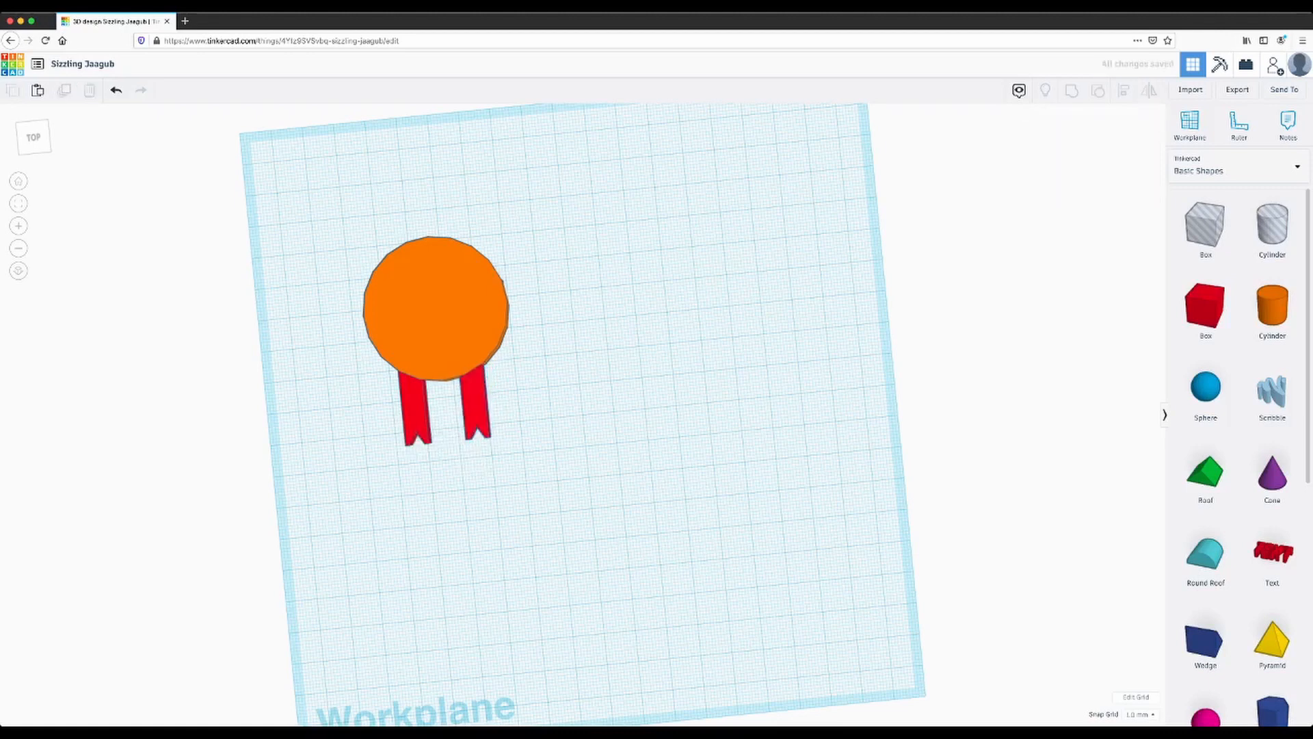
Move the two notched legs slightly farther apart beneath the disc and tuck their upper ends under it.
{"action": "left_click", "coordinate": [410, 404]}
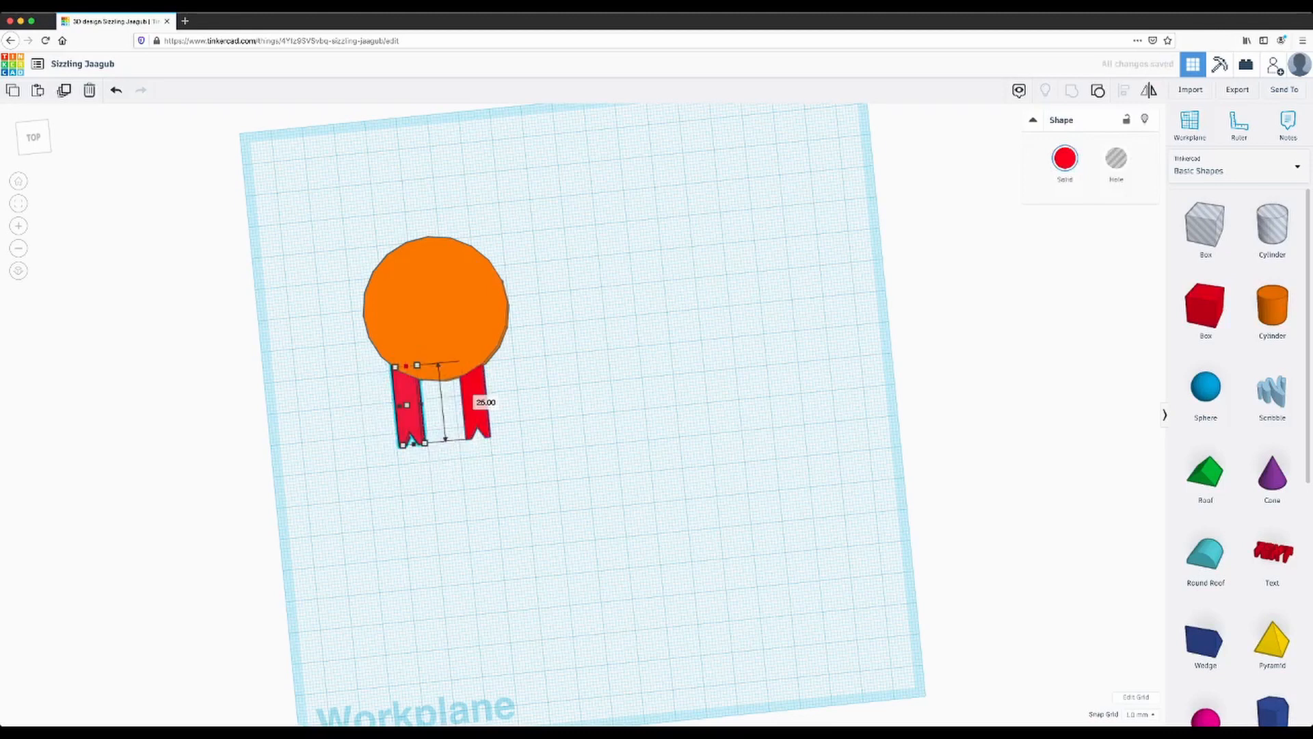
{"action": "left_click", "coordinate": [473, 398]}
{"action": "left_click_drag", "start_coordinate": [474, 398], "coordinate": [480, 353]}
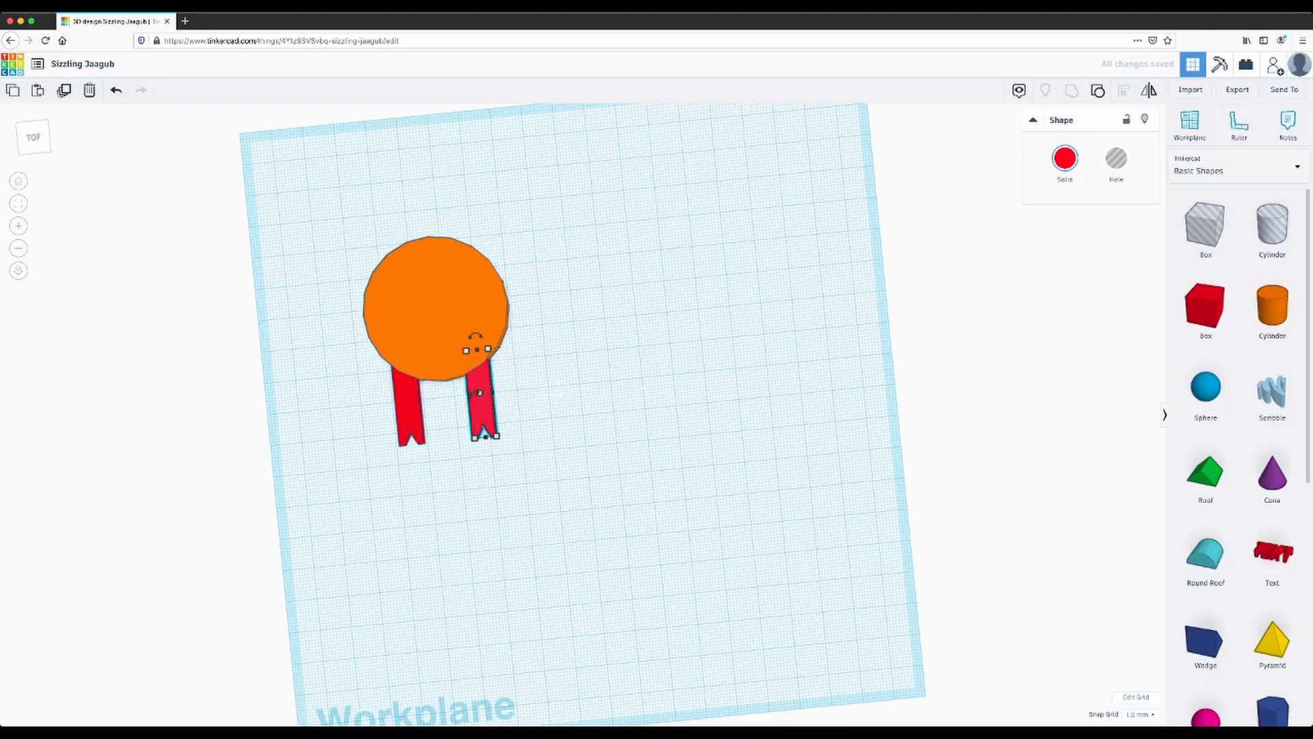
{"action": "left_click", "coordinate": [581, 410]}
{"action": "left_click", "coordinate": [482, 403]}
Select the orange disc and both notched legs and group them into a single shape.
{"action": "mouse_move", "coordinate": [322, 209]}
{"action": "left_mouse_down"}
{"action": "mouse_move", "coordinate": [568, 452]}
{"action": "mouse_move", "coordinate": [640, 550]}
{"action": "left_mouse_up"}
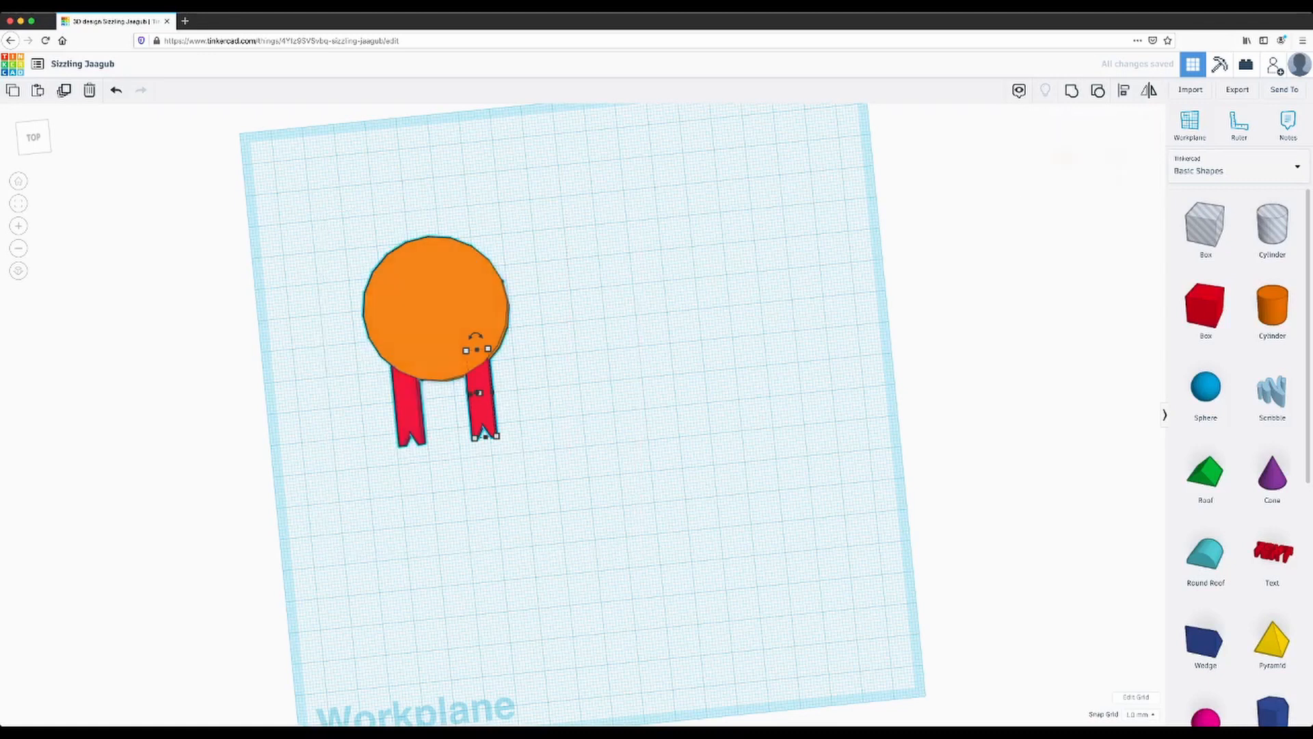
{"action": "left_click", "coordinate": [640, 550]}
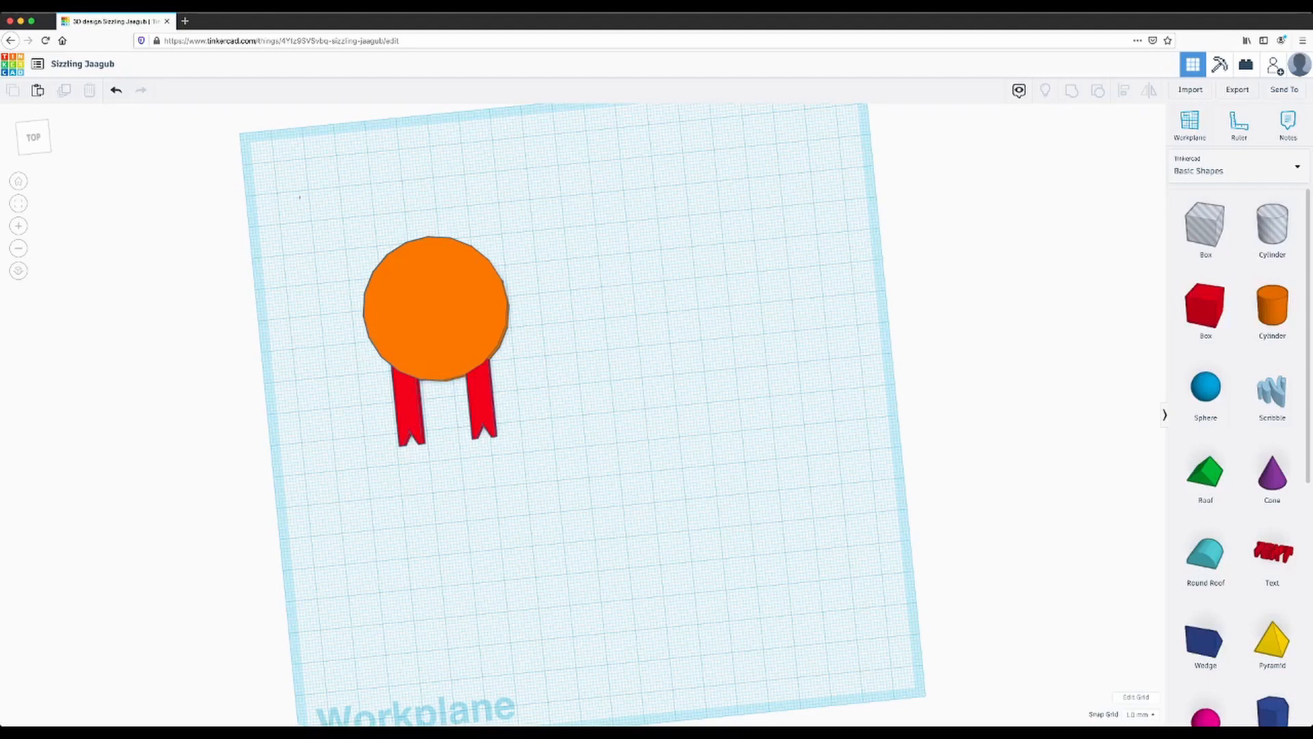
{"action": "left_click_drag", "start_coordinate": [299, 198], "coordinate": [626, 497]}
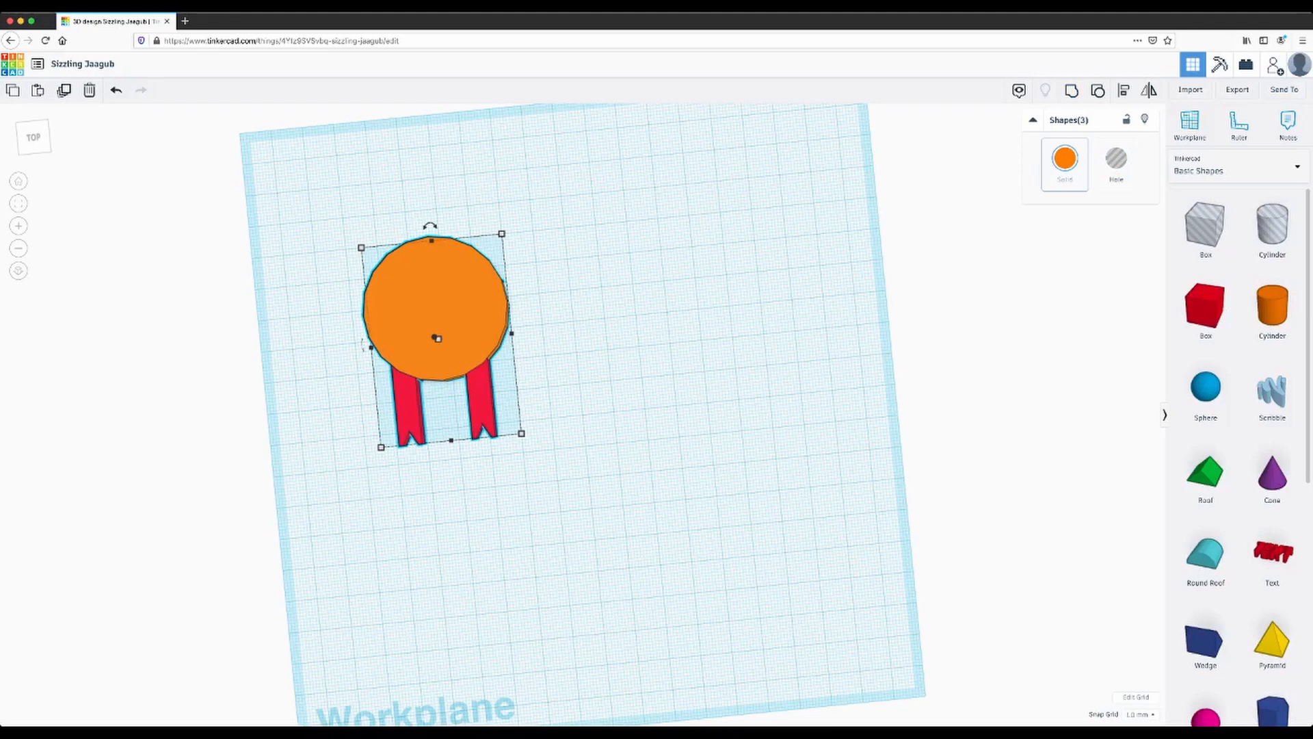
{"action": "left_click", "coordinate": [1072, 89]}
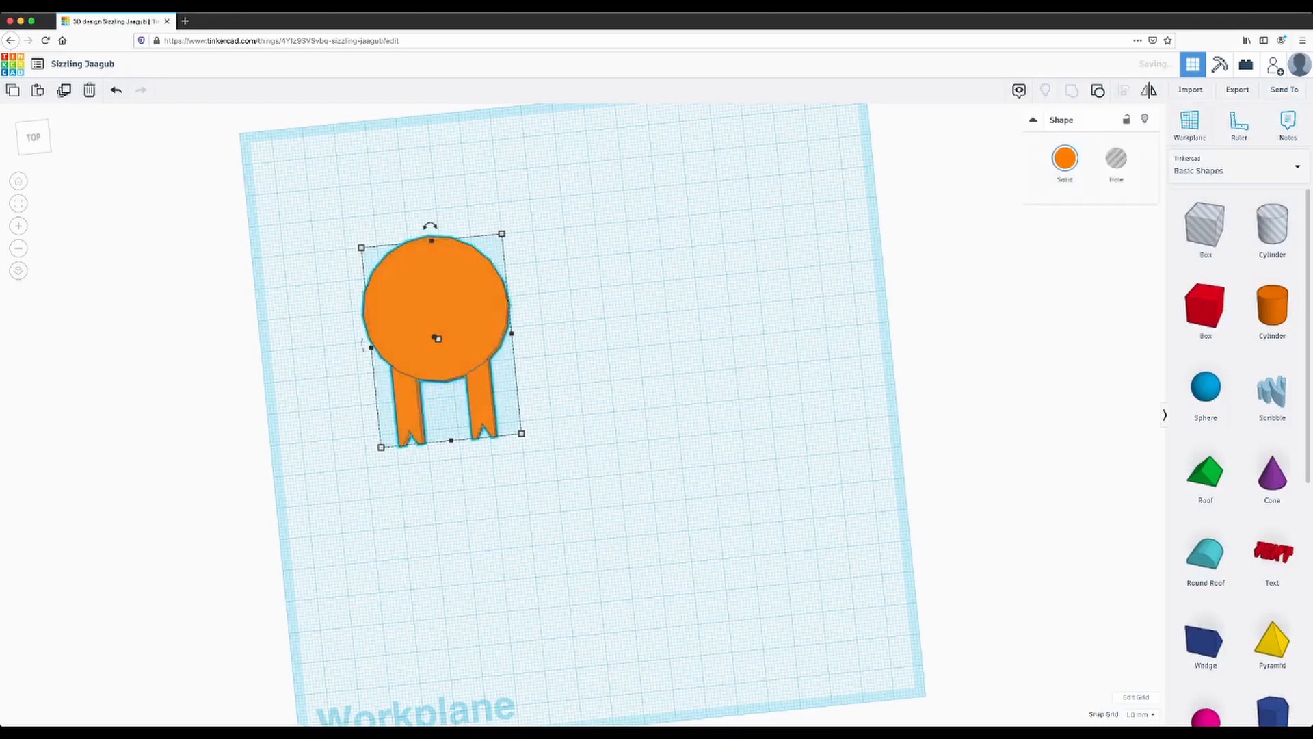
Make a copy of the grouped body with legs and move it about 38.5 mm aside, clear of the original.
{"action": "key", "text": "super+v"}
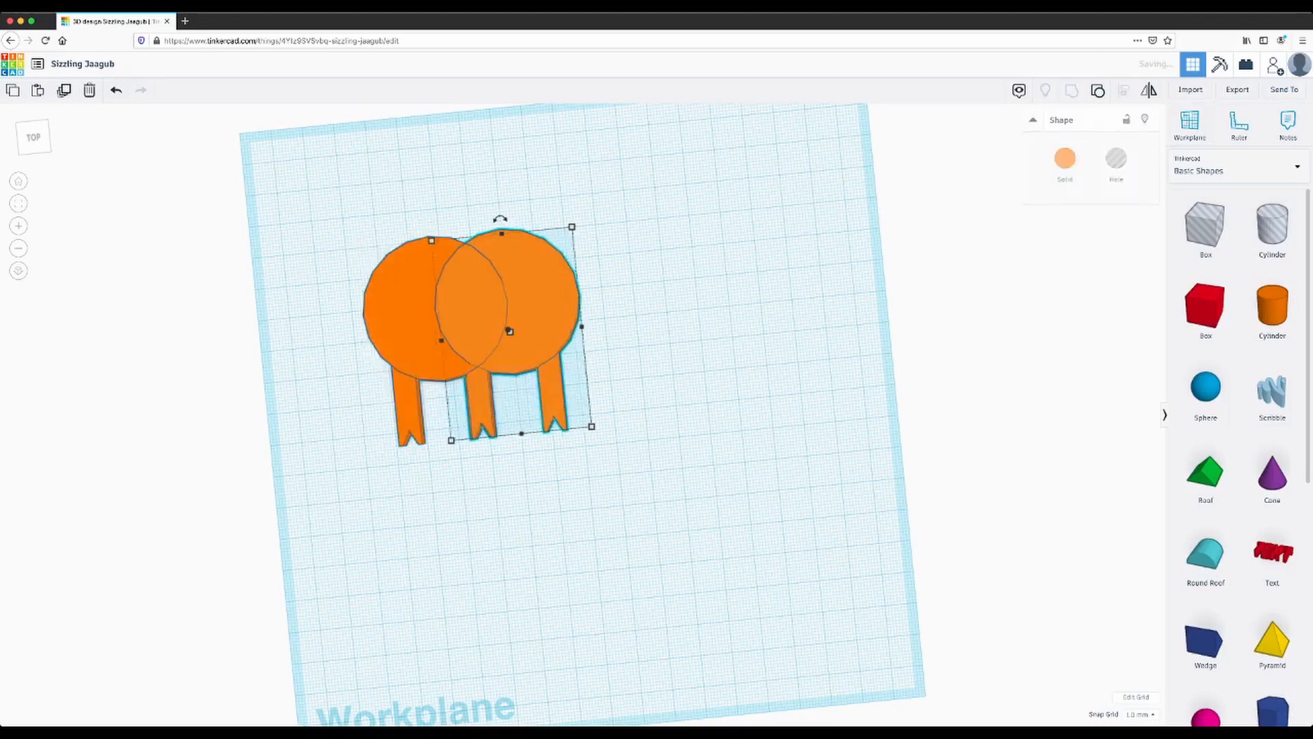
{"action": "left_click_drag", "start_coordinate": [510, 302], "coordinate": [631, 292]}
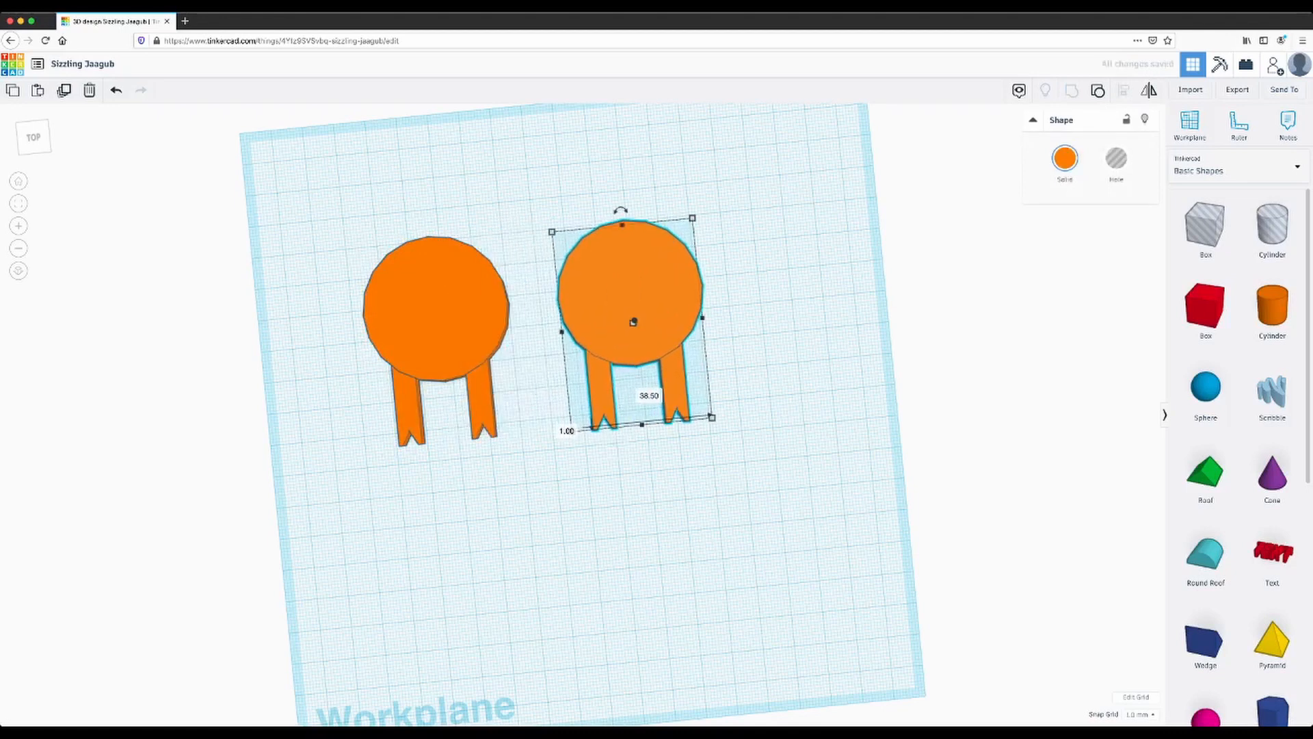
{"action": "key", "text": "Escape"}
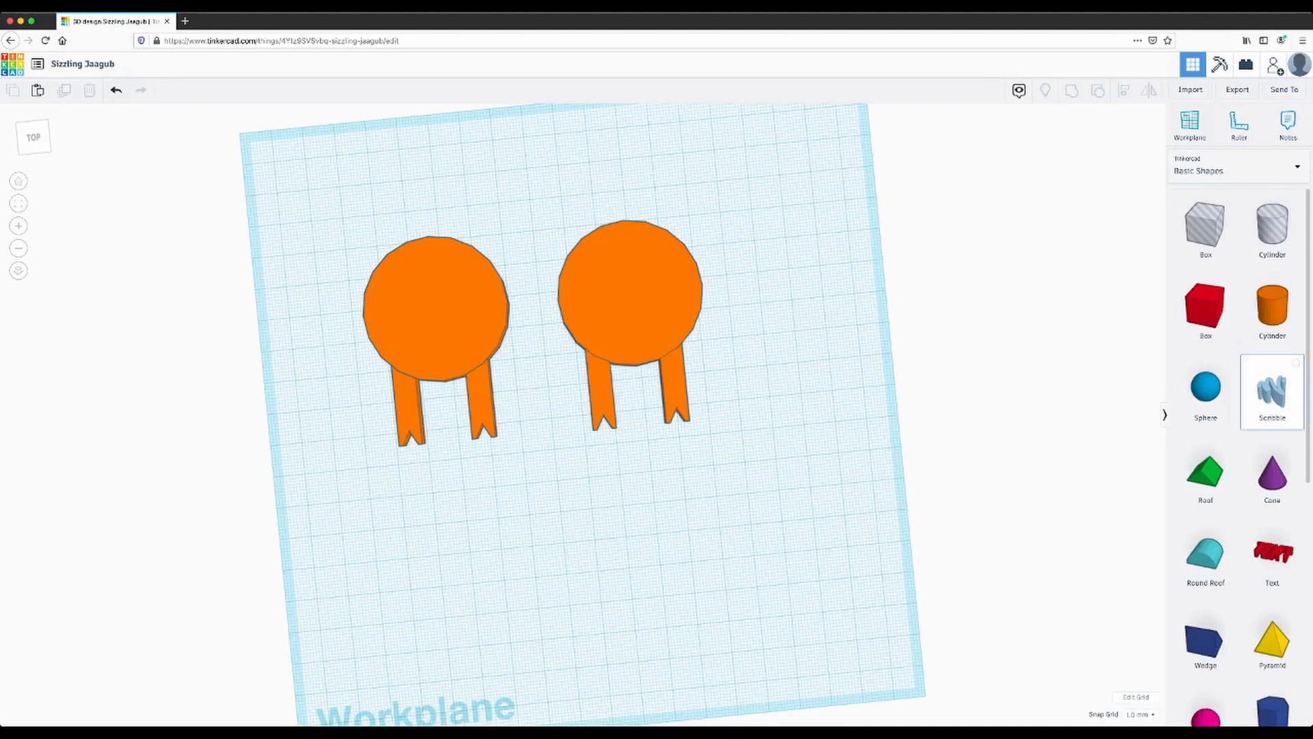
Place a Scribble shape on the workplane below the bodies, draw an open spiral and erase its outer end.
{"action": "mouse_move", "coordinate": [1272, 391]}
{"action": "left_mouse_down"}
{"action": "mouse_move", "coordinate": [411, 615]}
{"action": "mouse_move", "coordinate": [601, 563]}
{"action": "mouse_move", "coordinate": [594, 514]}
{"action": "left_mouse_up"}
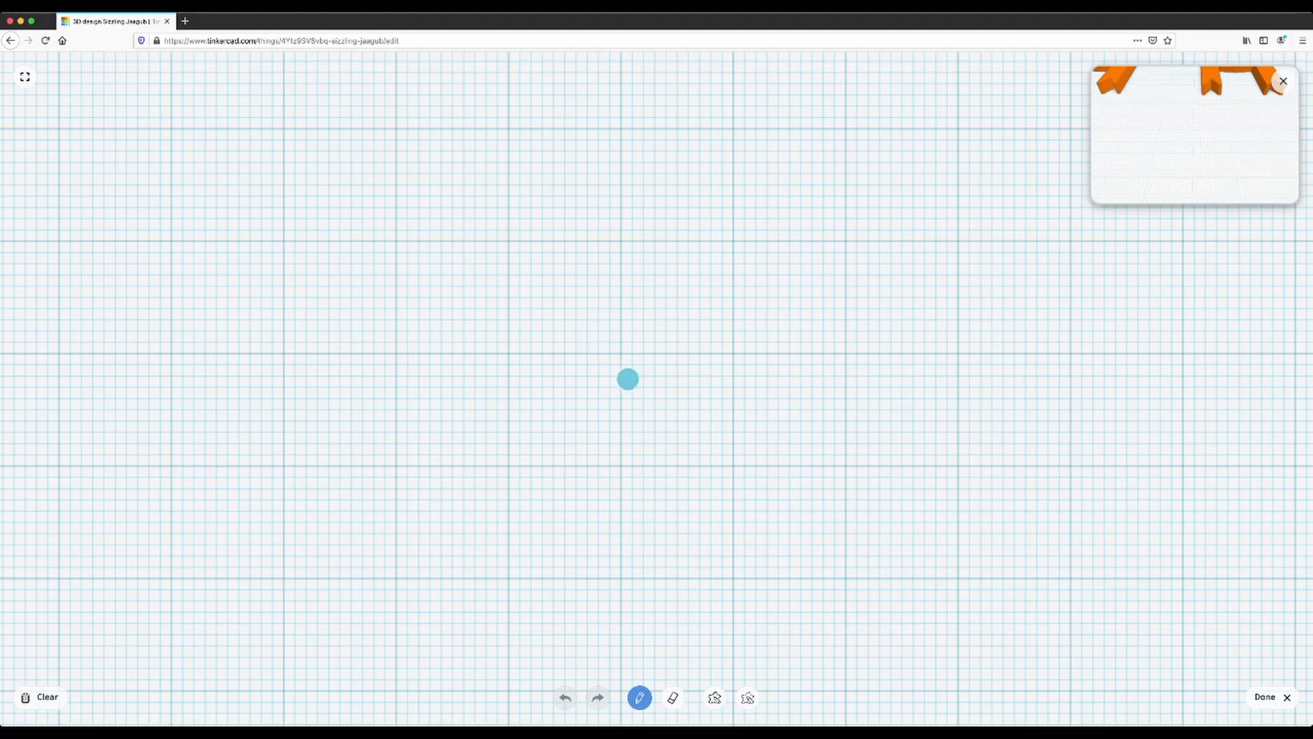
{"action": "mouse_move", "coordinate": [628, 379]}
{"action": "left_mouse_down"}
{"action": "mouse_move", "coordinate": [598, 362]}
{"action": "mouse_move", "coordinate": [551, 380]}
{"action": "mouse_move", "coordinate": [539, 407]}
{"action": "mouse_move", "coordinate": [610, 483]}
{"action": "mouse_move", "coordinate": [747, 425]}
{"action": "mouse_move", "coordinate": [648, 255]}
{"action": "mouse_move", "coordinate": [574, 252]}
{"action": "mouse_move", "coordinate": [441, 369]}
{"action": "mouse_move", "coordinate": [463, 460]}
{"action": "mouse_move", "coordinate": [526, 517]}
{"action": "left_mouse_up"}
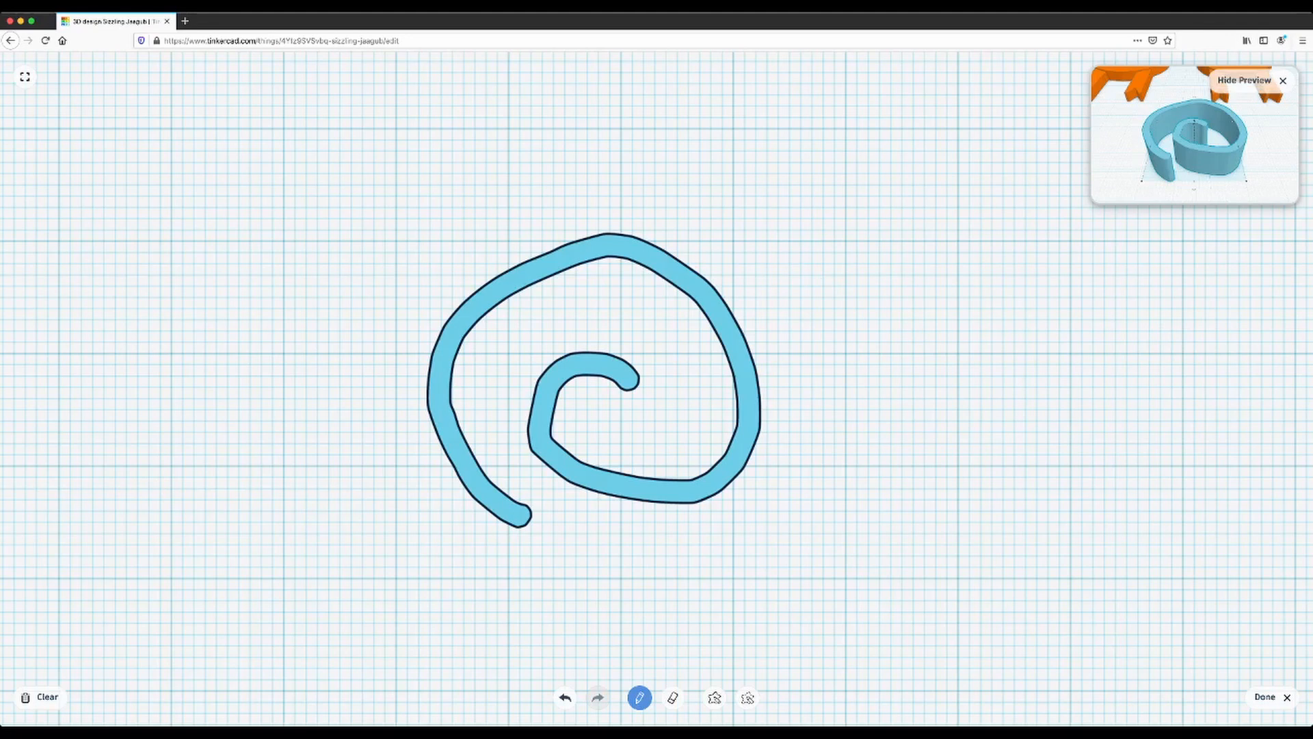
{"action": "left_click", "coordinate": [671, 698]}
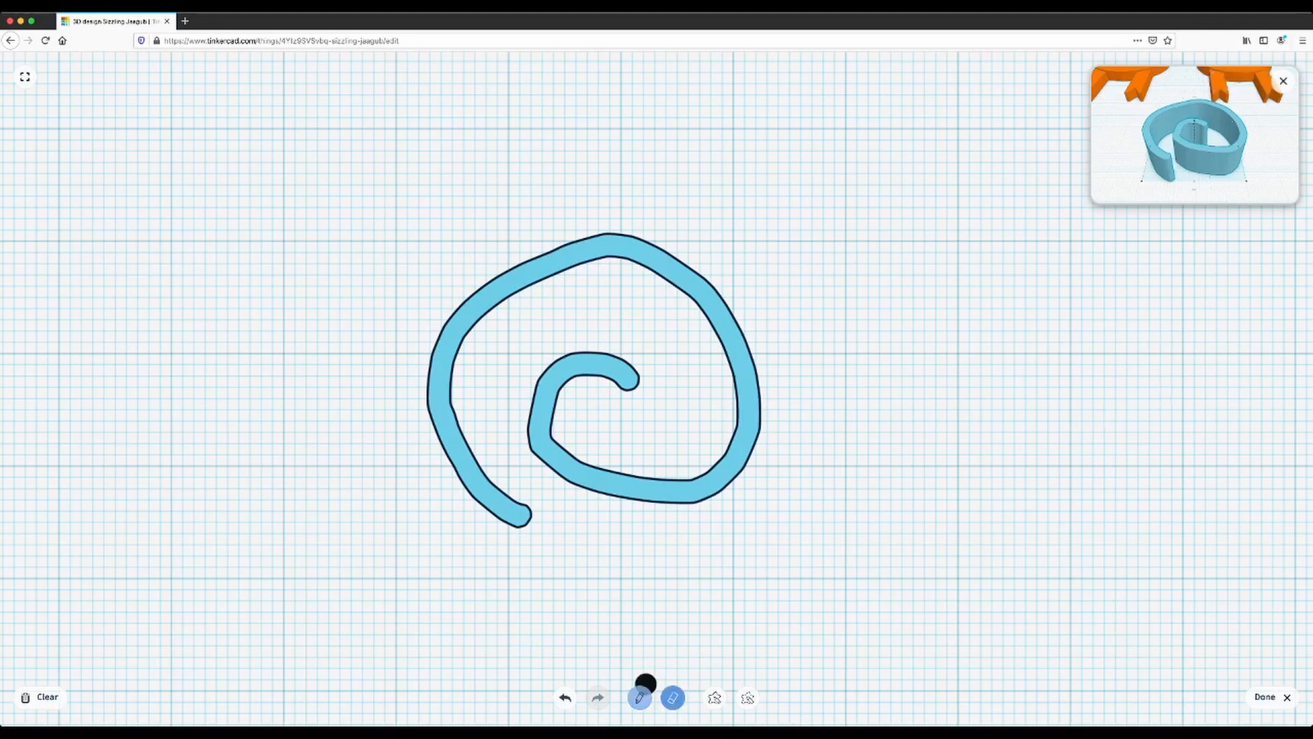
{"action": "mouse_move", "coordinate": [524, 507]}
{"action": "left_mouse_down"}
{"action": "mouse_move", "coordinate": [516, 515]}
{"action": "mouse_move", "coordinate": [519, 502]}
{"action": "mouse_move", "coordinate": [489, 499]}
{"action": "mouse_move", "coordinate": [495, 516]}
{"action": "left_mouse_up"}
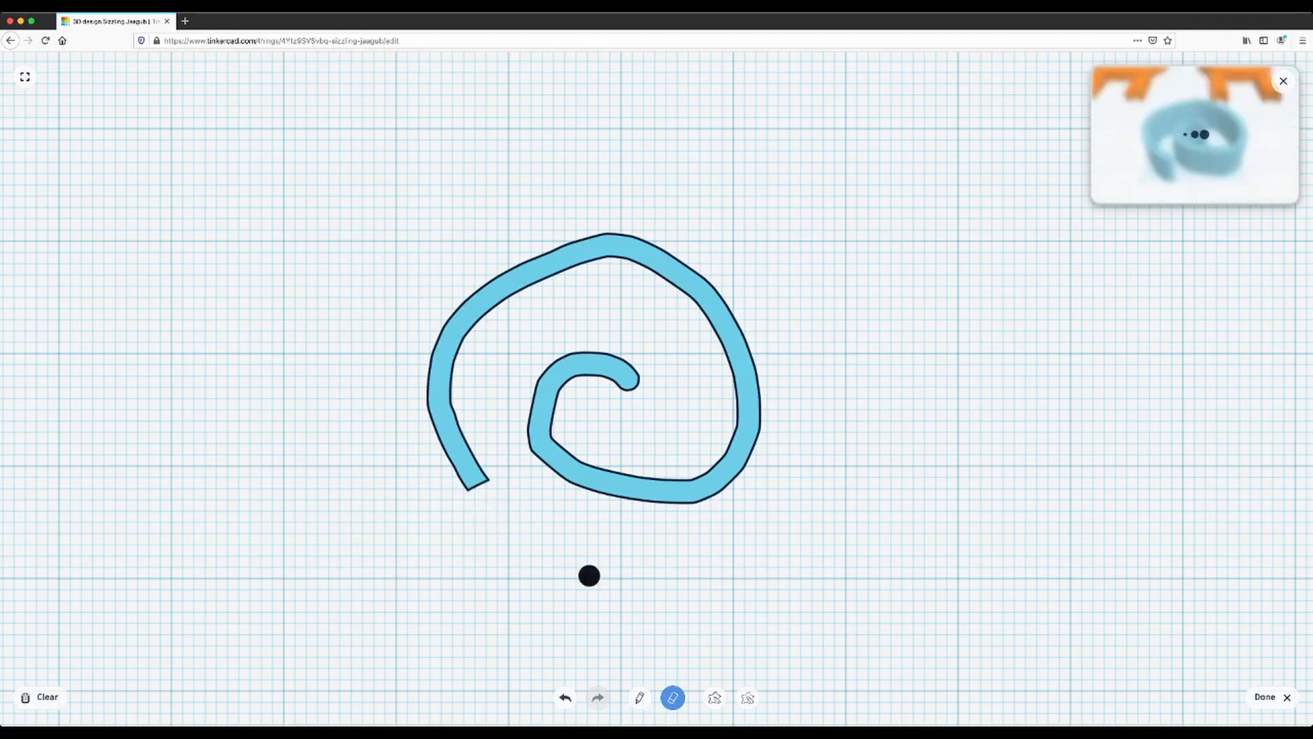
Erase the entire spiral by outlining an erase area around it, and switch to the scribble tool for drawing filled shapes.
{"action": "left_click", "coordinate": [747, 697]}
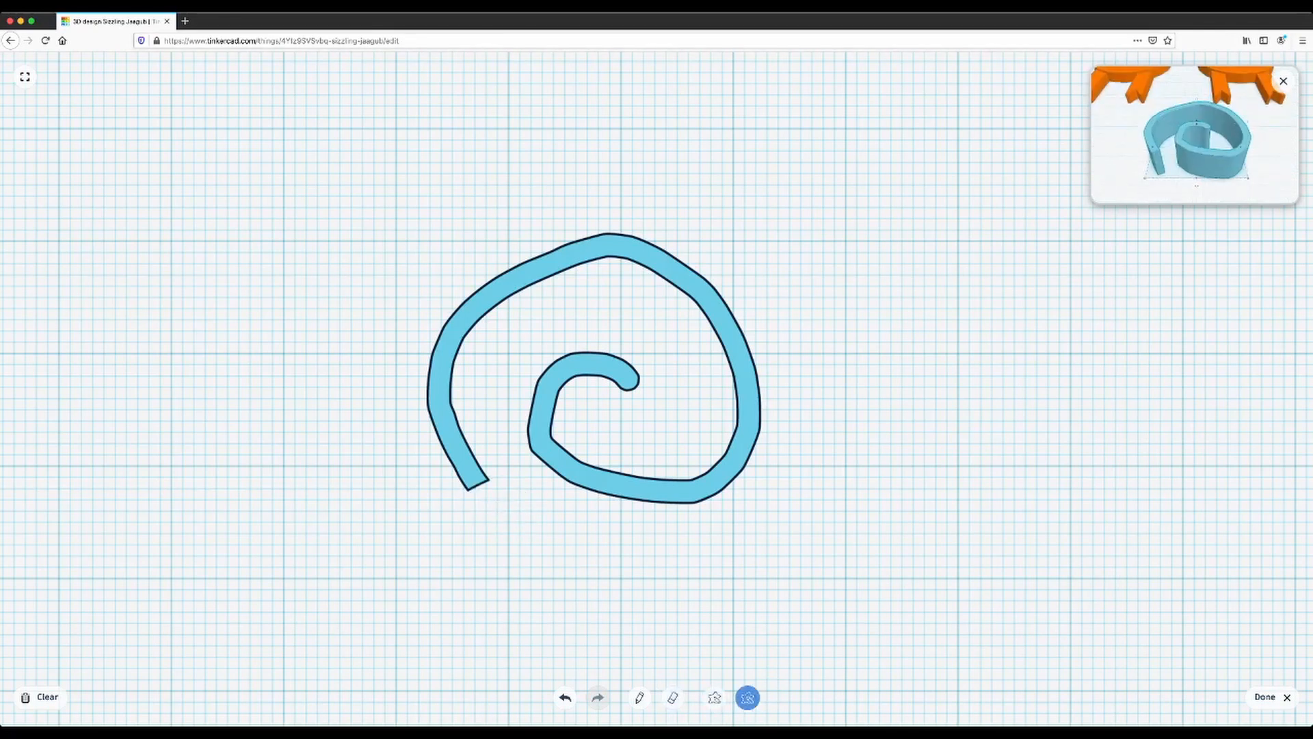
{"action": "mouse_move", "coordinate": [347, 254]}
{"action": "left_mouse_down"}
{"action": "mouse_move", "coordinate": [662, 198]}
{"action": "mouse_move", "coordinate": [881, 529]}
{"action": "mouse_move", "coordinate": [482, 619]}
{"action": "mouse_move", "coordinate": [348, 258]}
{"action": "left_mouse_up"}
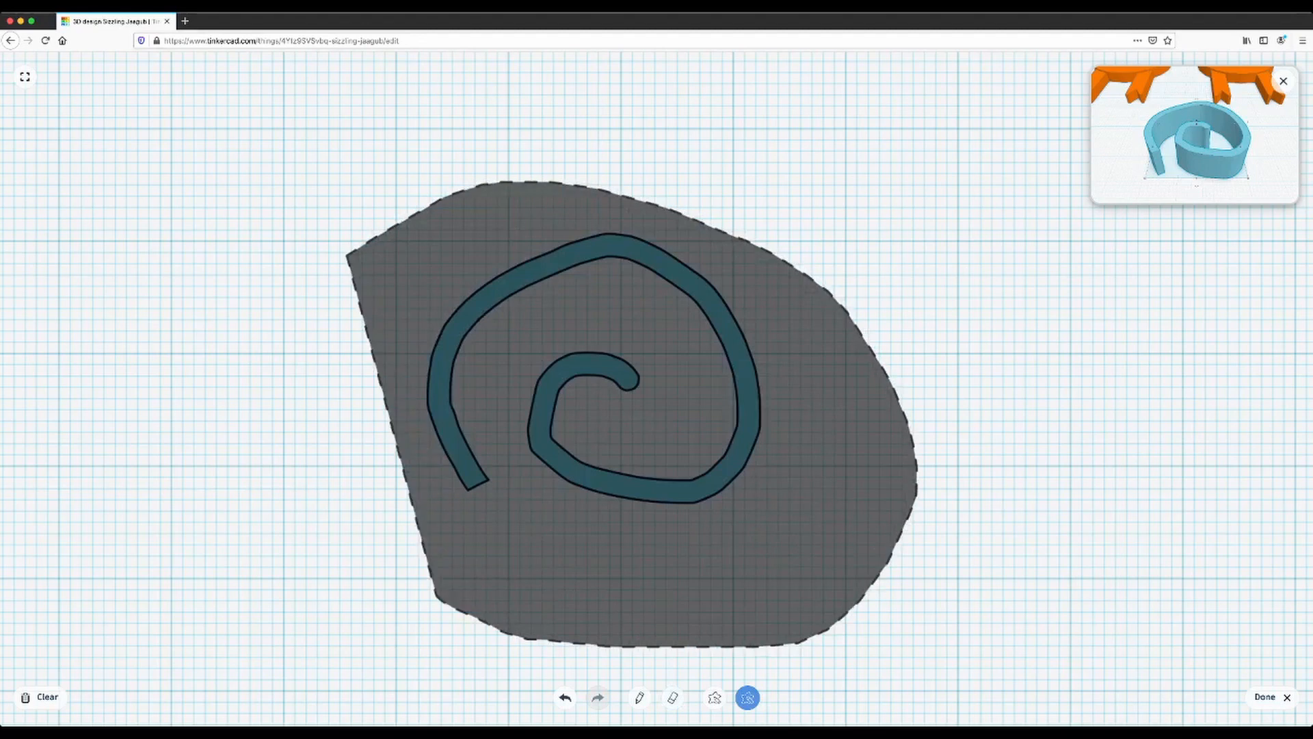
{"action": "left_click_drag", "start_coordinate": [436, 597], "coordinate": [409, 578]}
{"action": "left_click", "coordinate": [715, 697]}
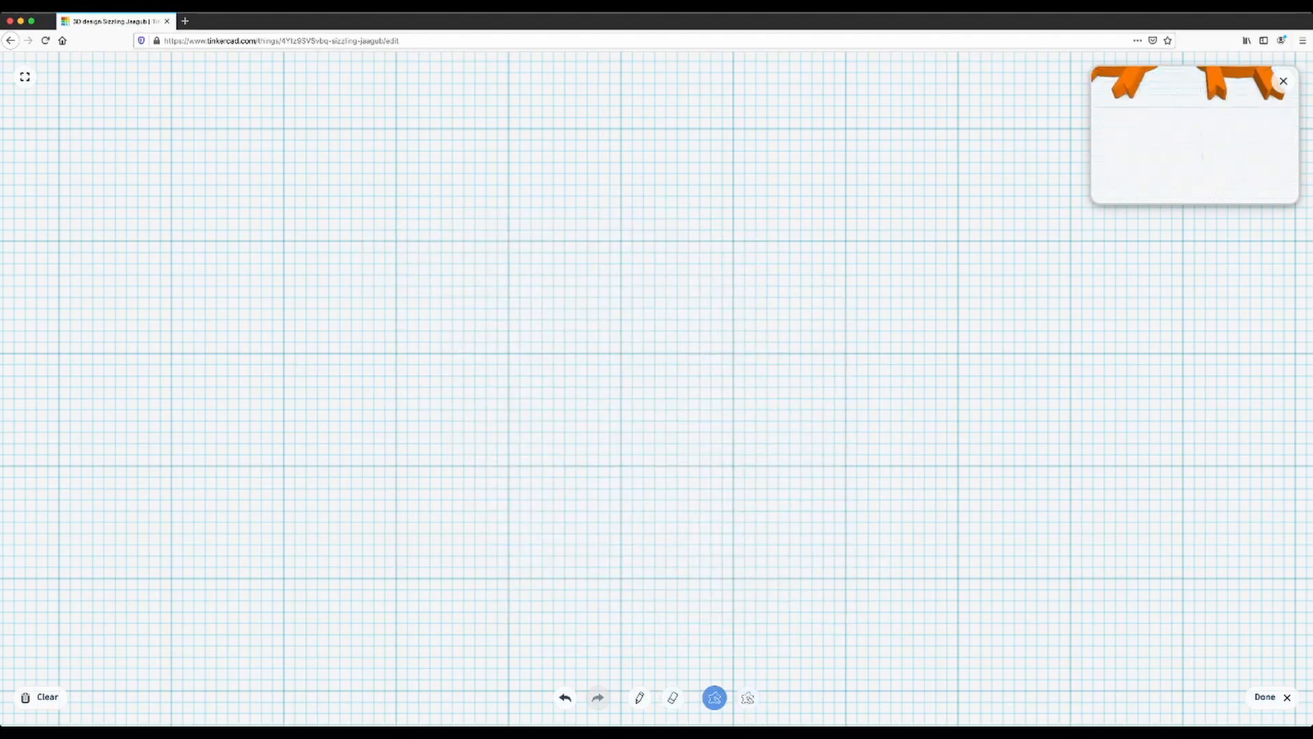
Draw a filled freehand blob, undo it together with the spiral's erasures, and finish the scribble.
{"action": "mouse_move", "coordinate": [512, 388]}
{"action": "left_mouse_down"}
{"action": "mouse_move", "coordinate": [563, 250]}
{"action": "mouse_move", "coordinate": [650, 618]}
{"action": "mouse_move", "coordinate": [424, 378]}
{"action": "mouse_move", "coordinate": [568, 361]}
{"action": "left_mouse_up"}
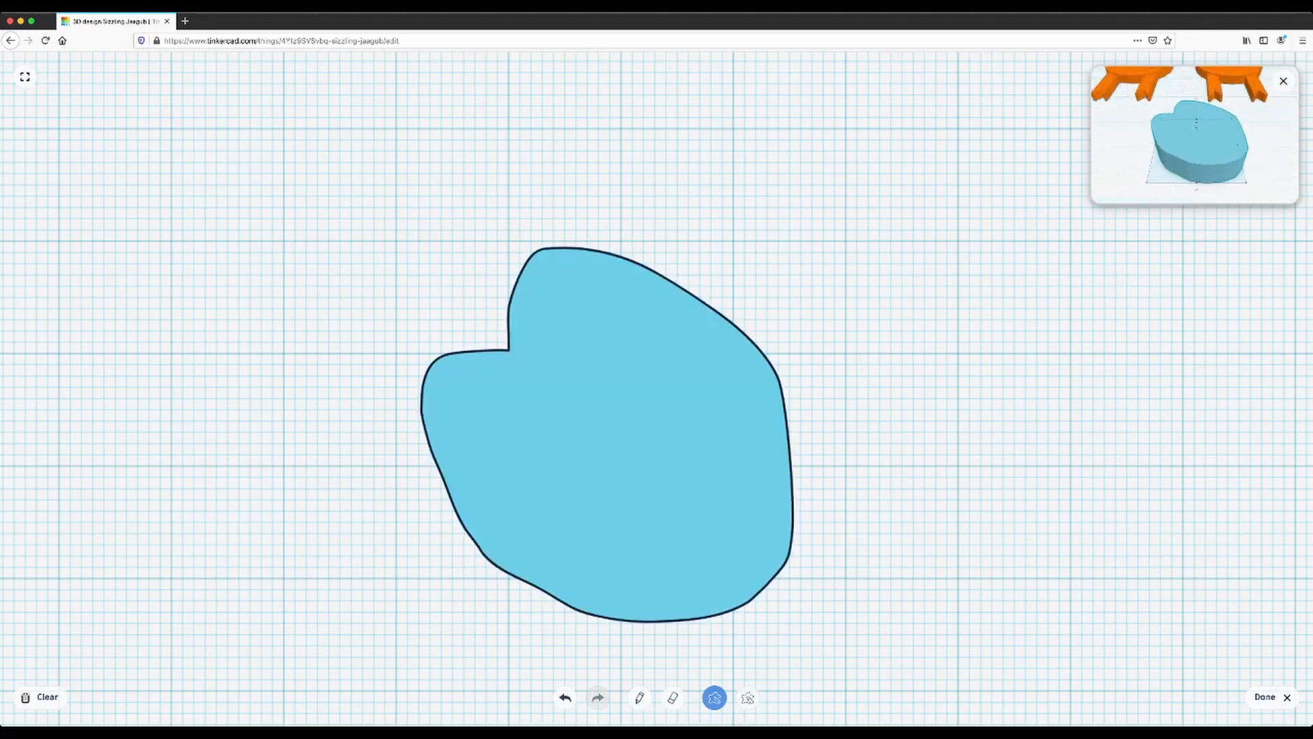
{"action": "left_click", "coordinate": [565, 697]}
{"action": "left_click", "coordinate": [564, 698]}
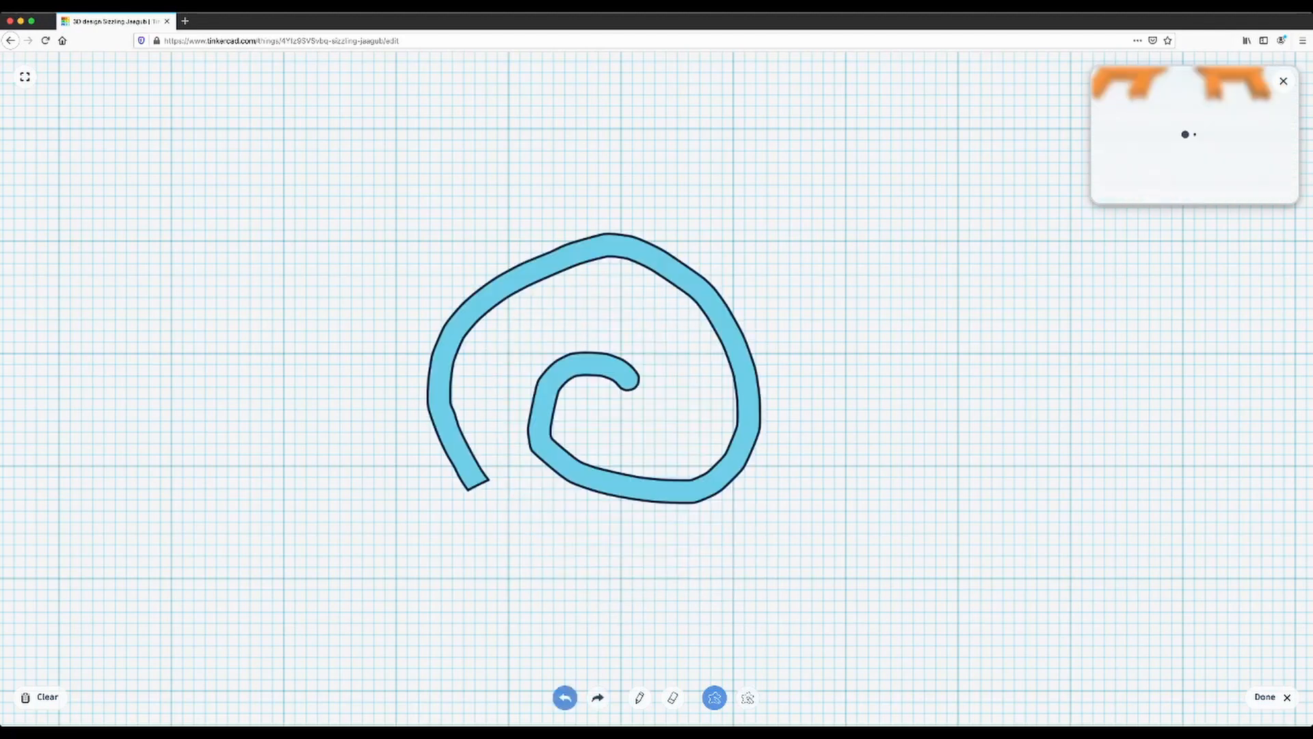
{"action": "left_click", "coordinate": [565, 697]}
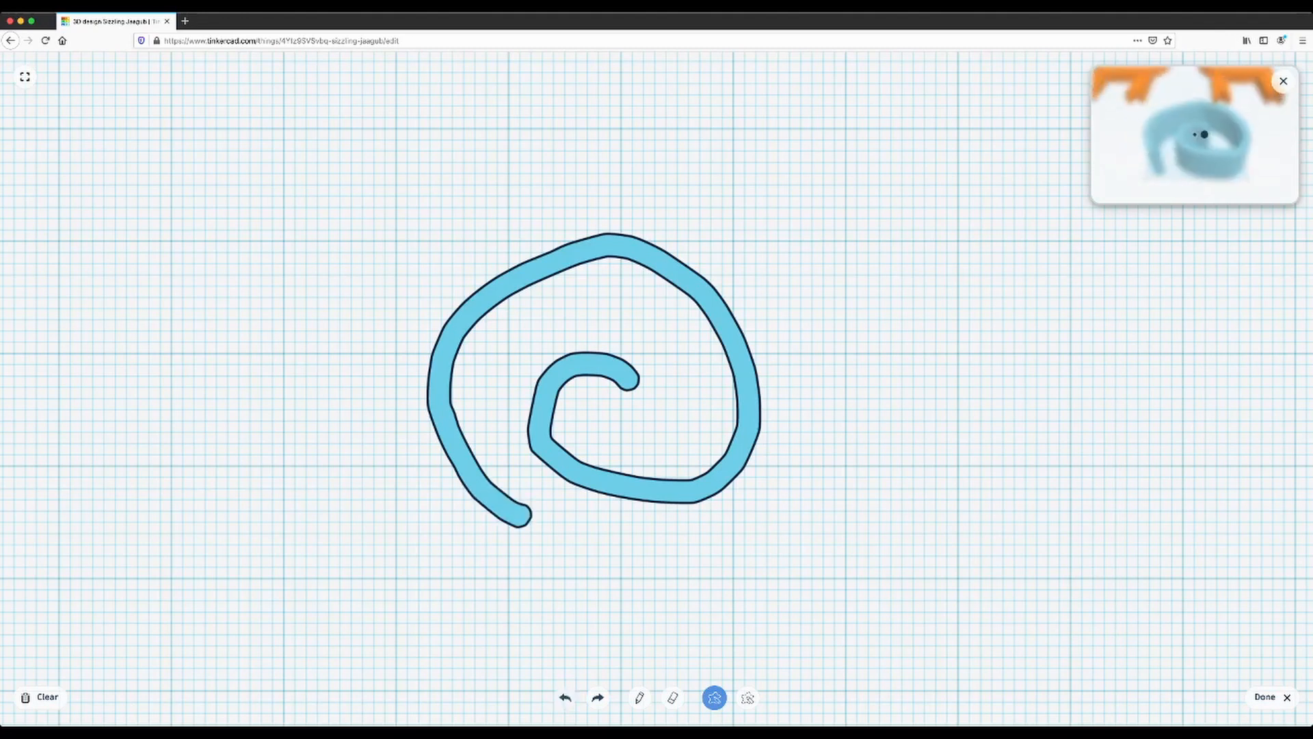
{"action": "left_click", "coordinate": [1269, 697]}
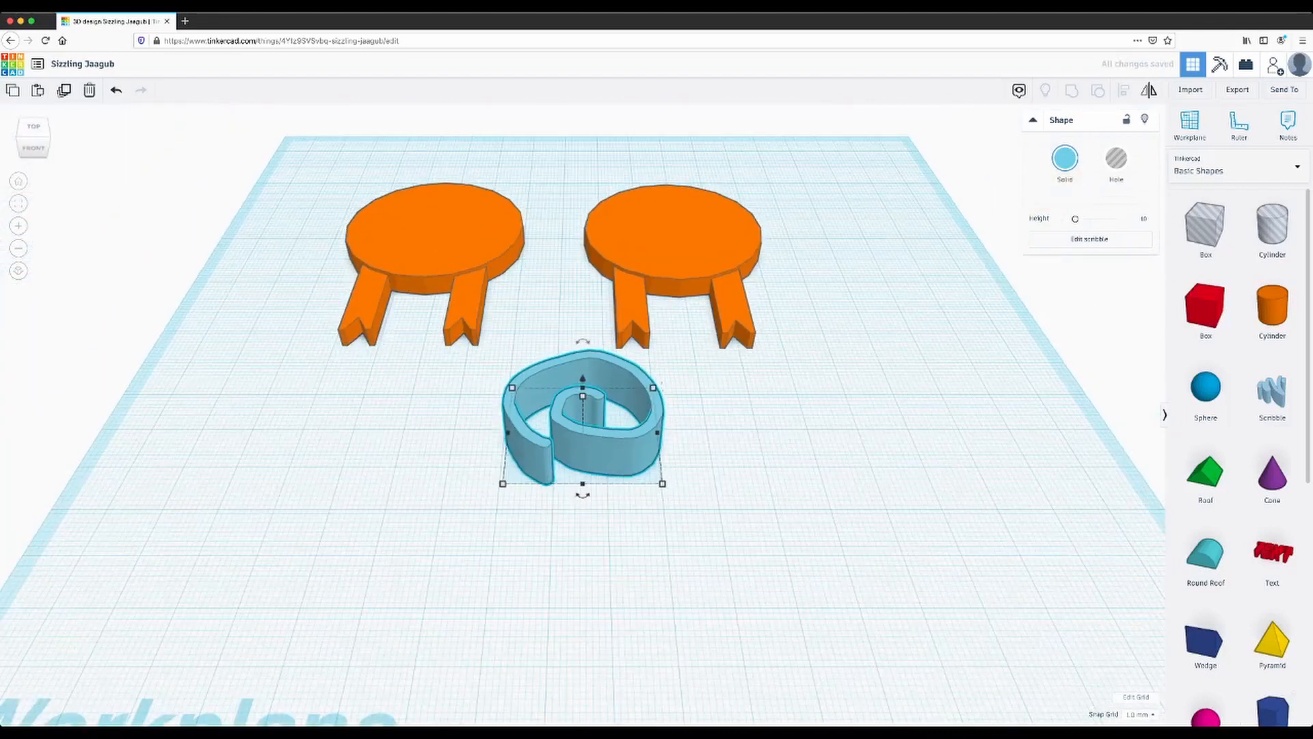
Move the spiral onto the right-hand body's disc and scale it down to about 20.5 by 18 mm.
{"action": "left_click_drag", "start_coordinate": [602, 452], "coordinate": [689, 259]}
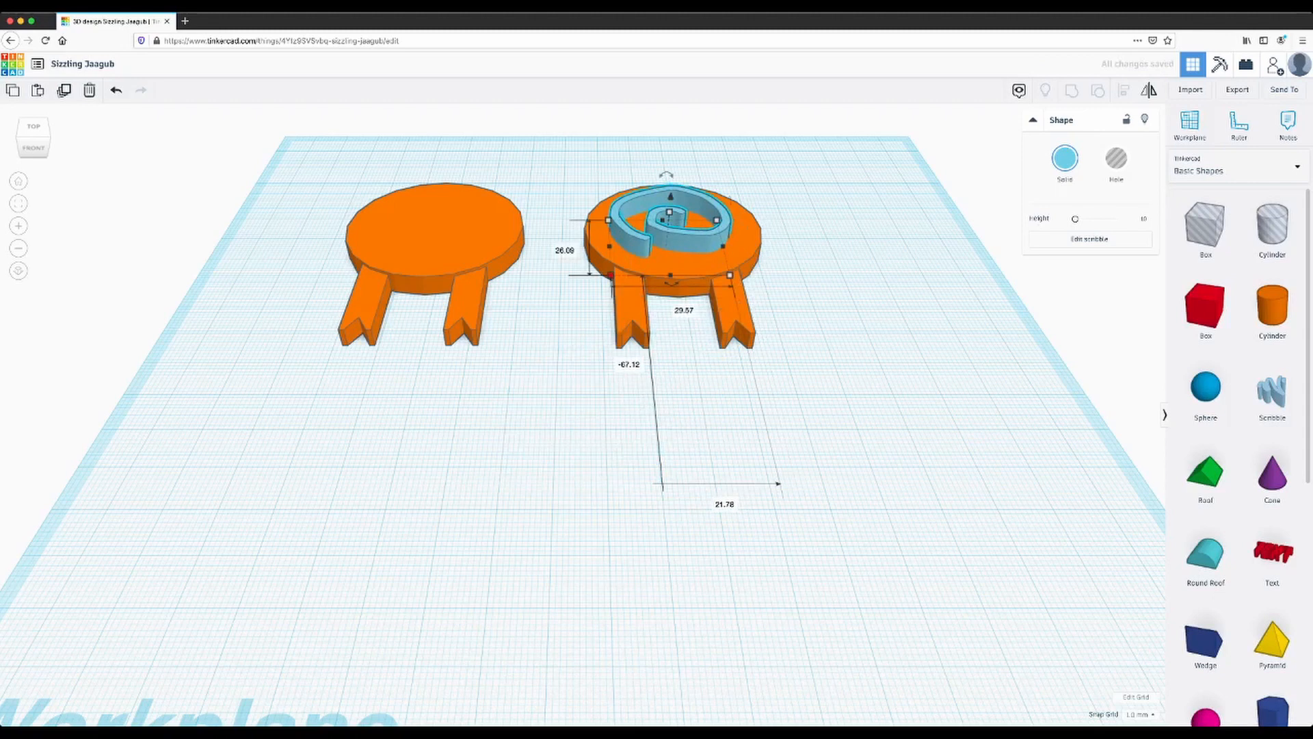
{"action": "left_click_drag", "start_coordinate": [610, 275], "coordinate": [645, 258]}
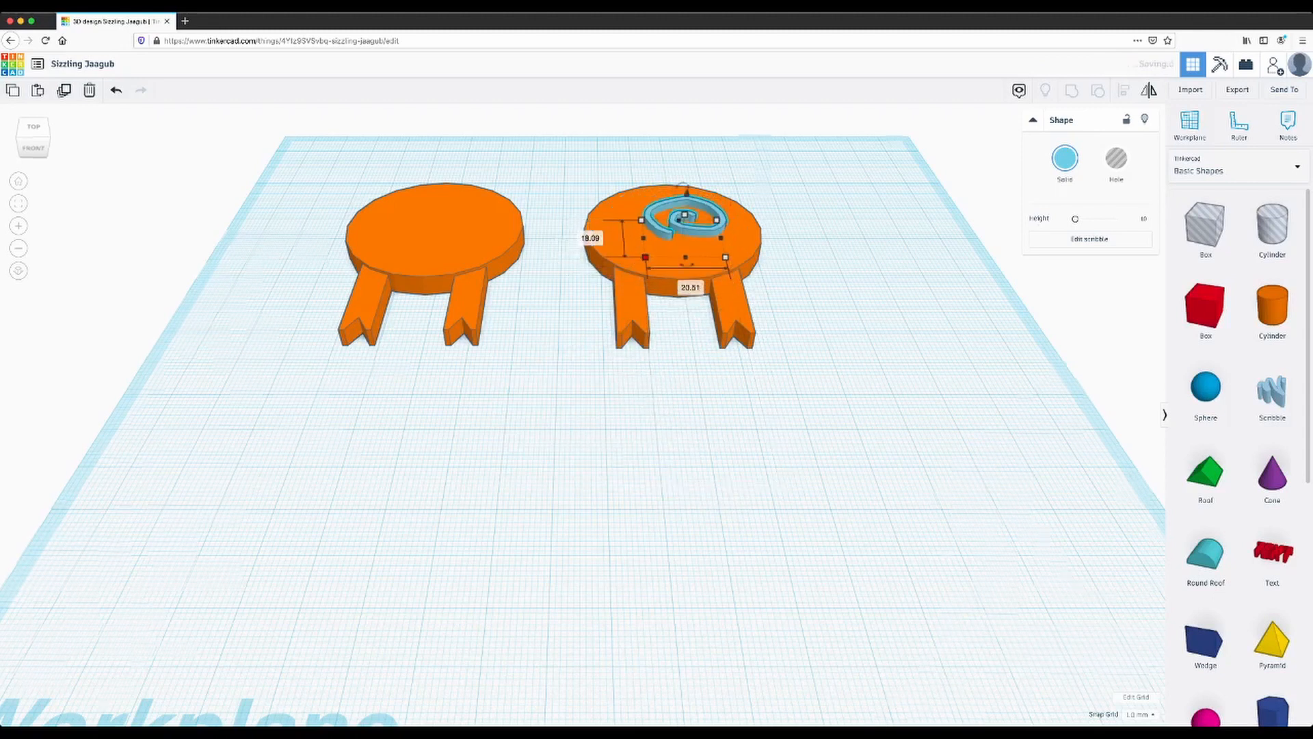
{"action": "right_click_drag", "start_coordinate": [645, 288], "coordinate": [605, 389]}
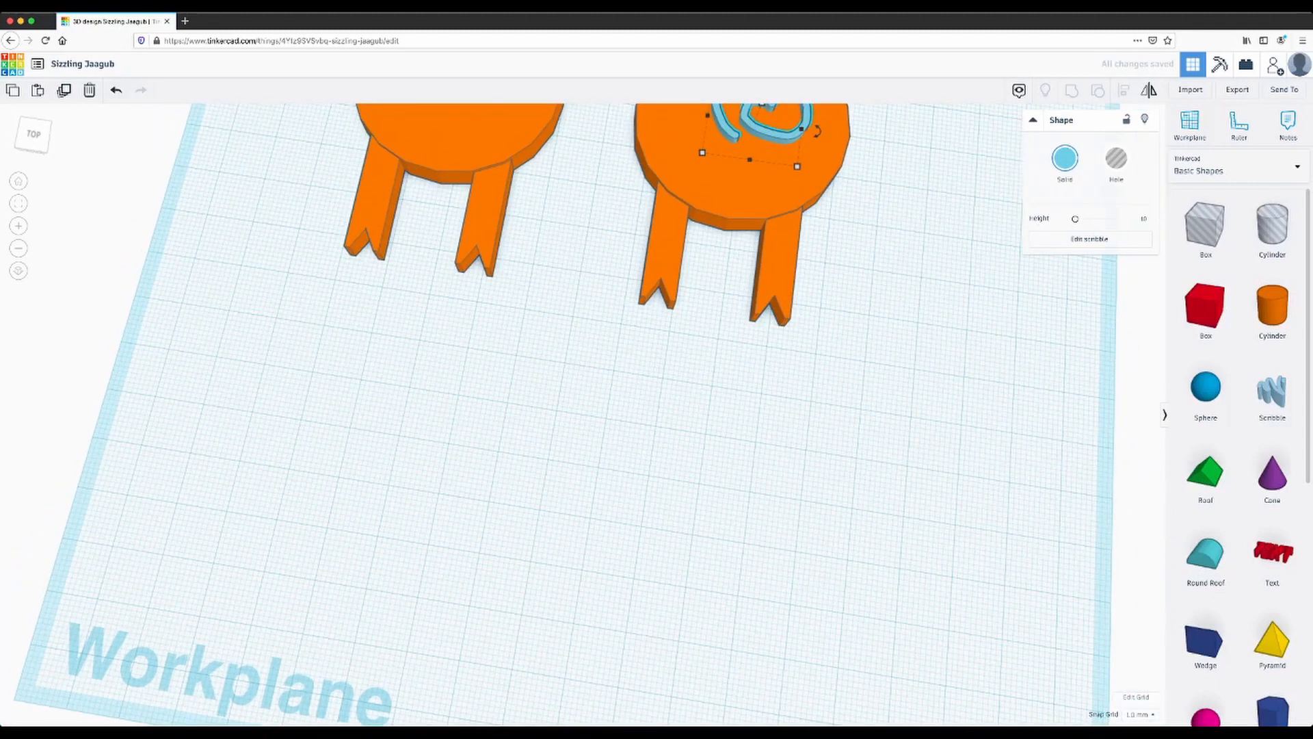
{"action": "left_click_drag", "start_coordinate": [898, 352], "coordinate": [827, 545], "text": "shift"}
{"action": "right_click_drag", "start_coordinate": [872, 362], "coordinate": [821, 555], "text": "shift"}
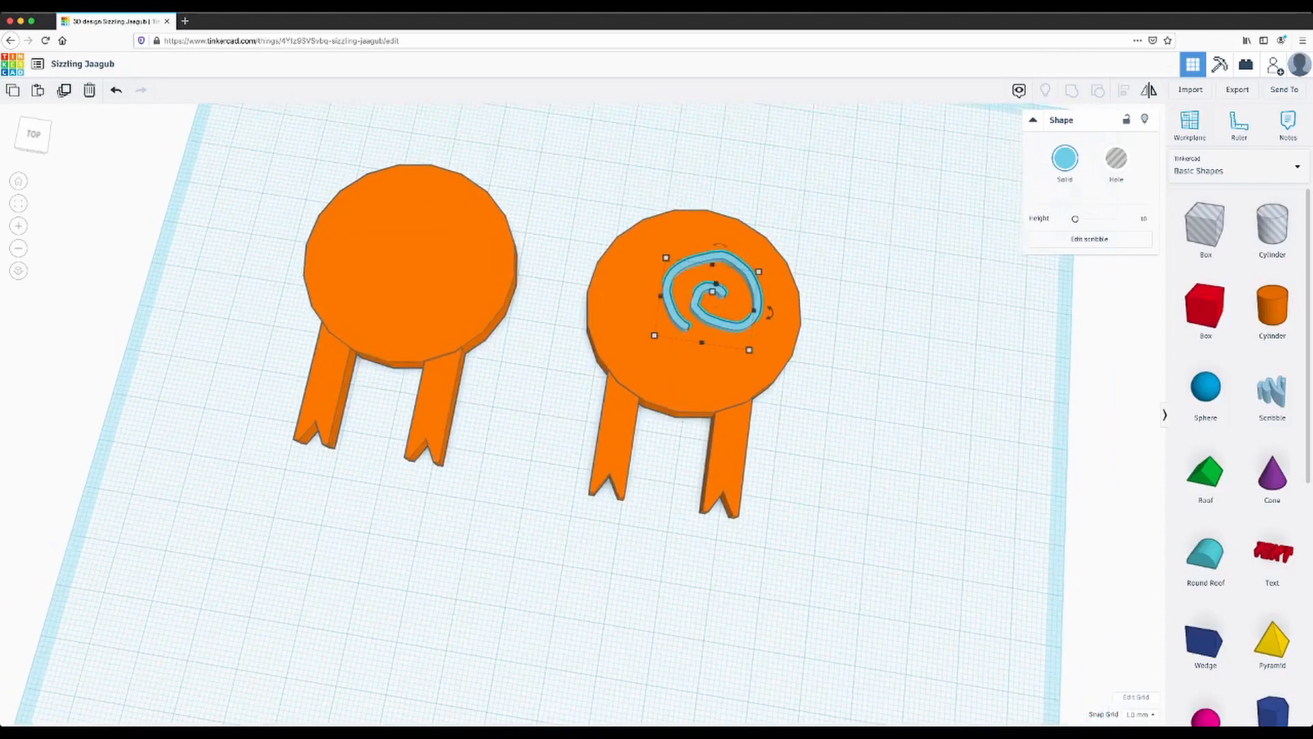
{"action": "key", "text": "Escape"}
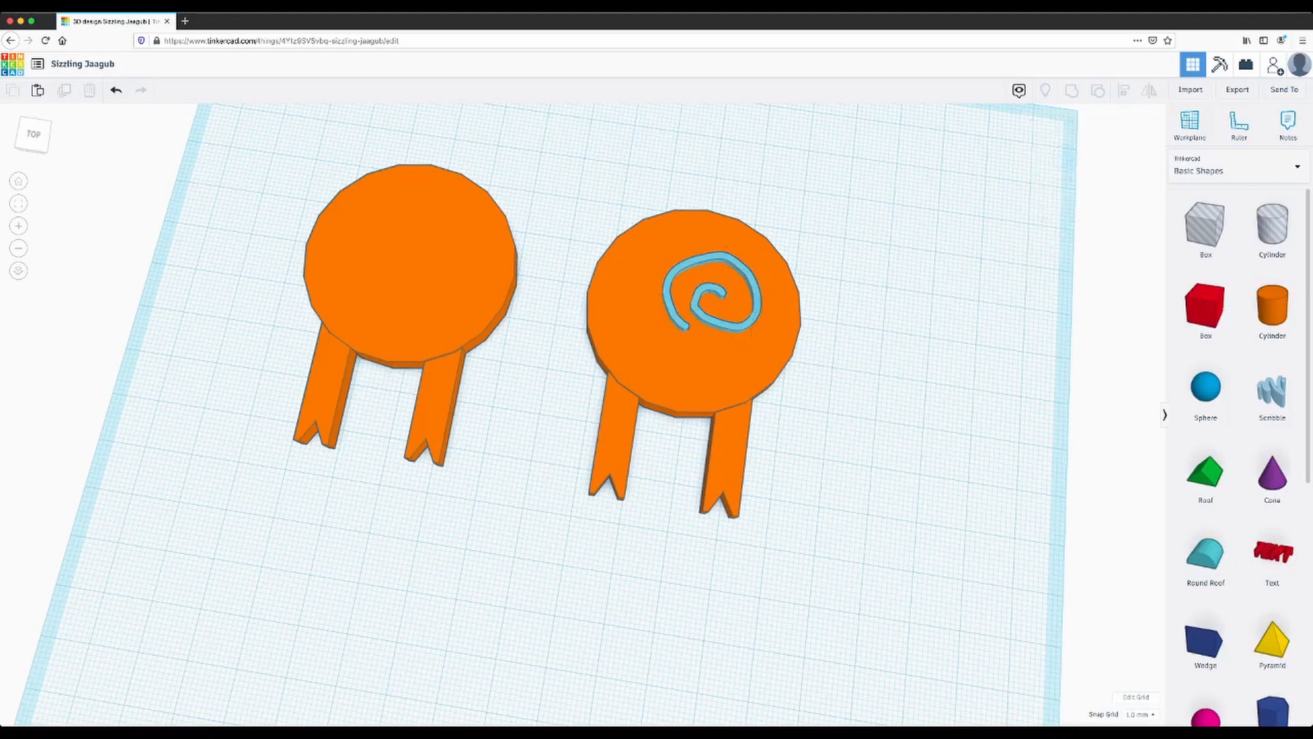
Narrow the spiral to 17 mm, reduce its other side to suit, and centre it on the right-hand disc.
{"action": "right_click_drag", "start_coordinate": [616, 383], "coordinate": [651, 301]}
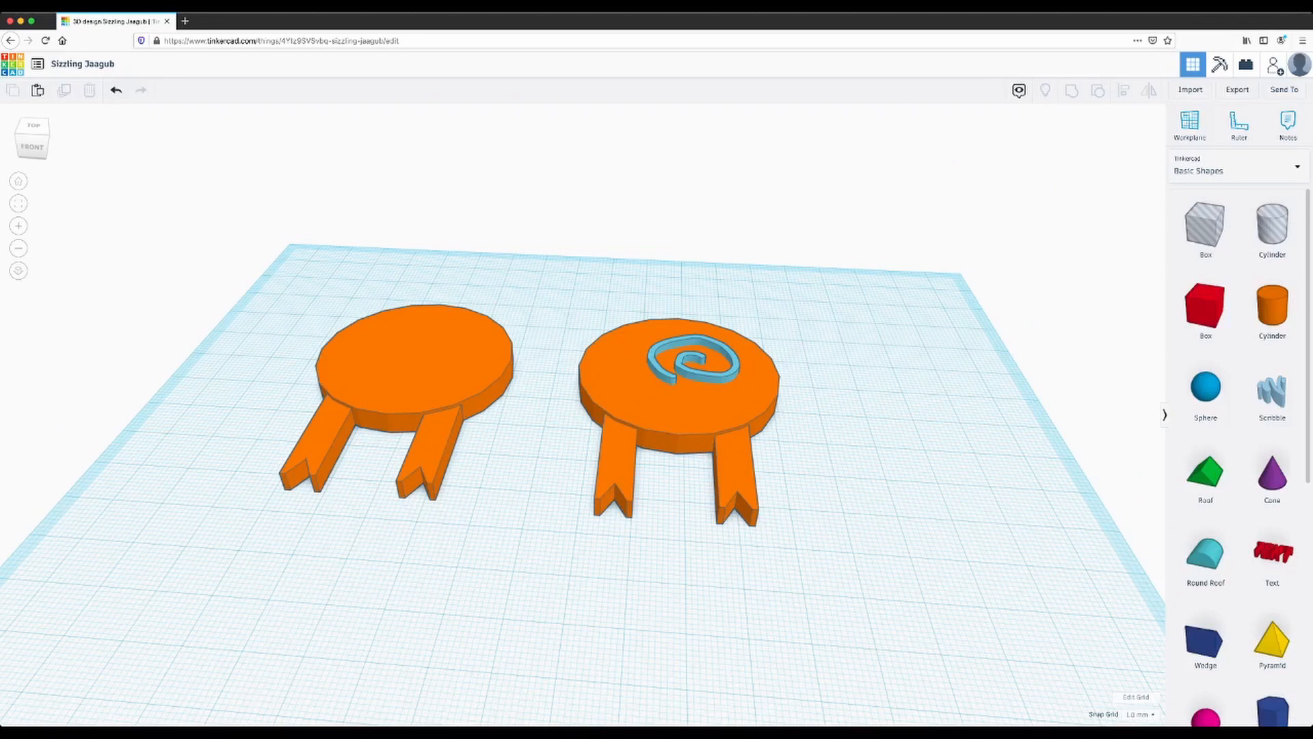
{"action": "middle_click_drag", "start_coordinate": [651, 300], "coordinate": [579, 449]}
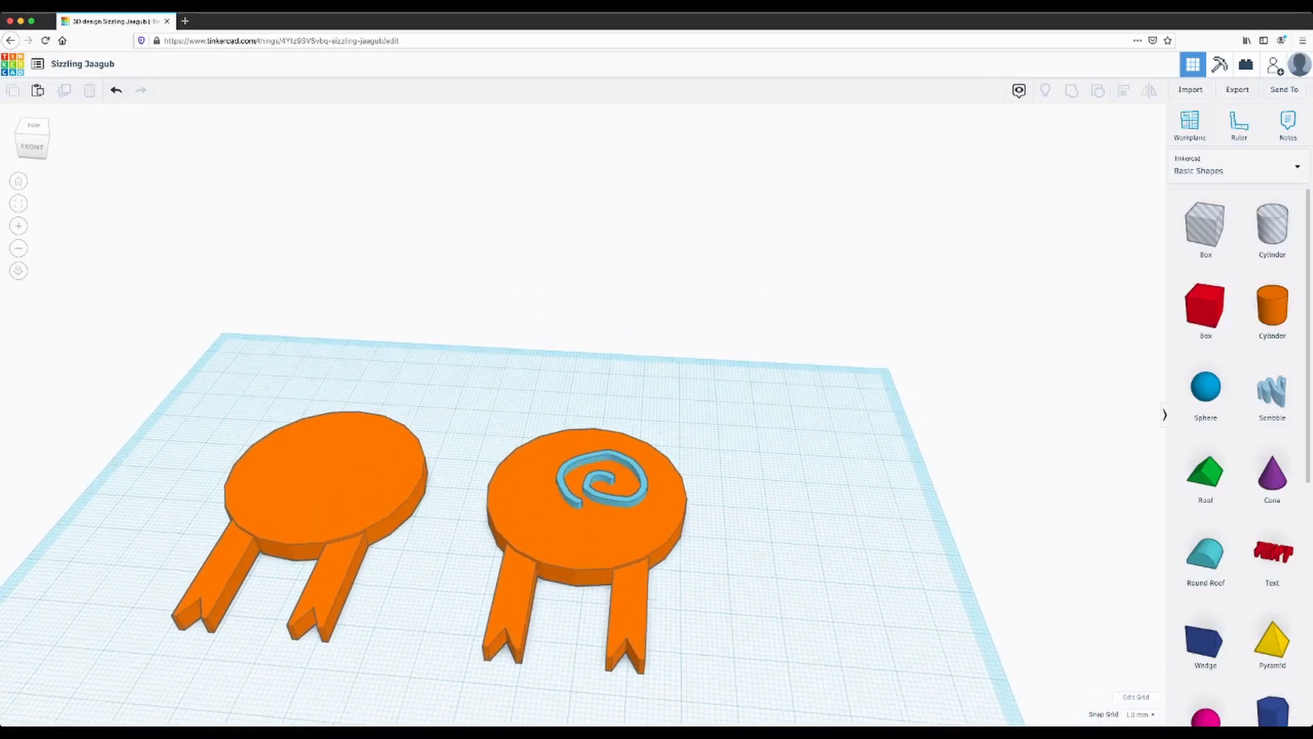
{"action": "right_click_drag", "start_coordinate": [594, 403], "coordinate": [573, 465]}
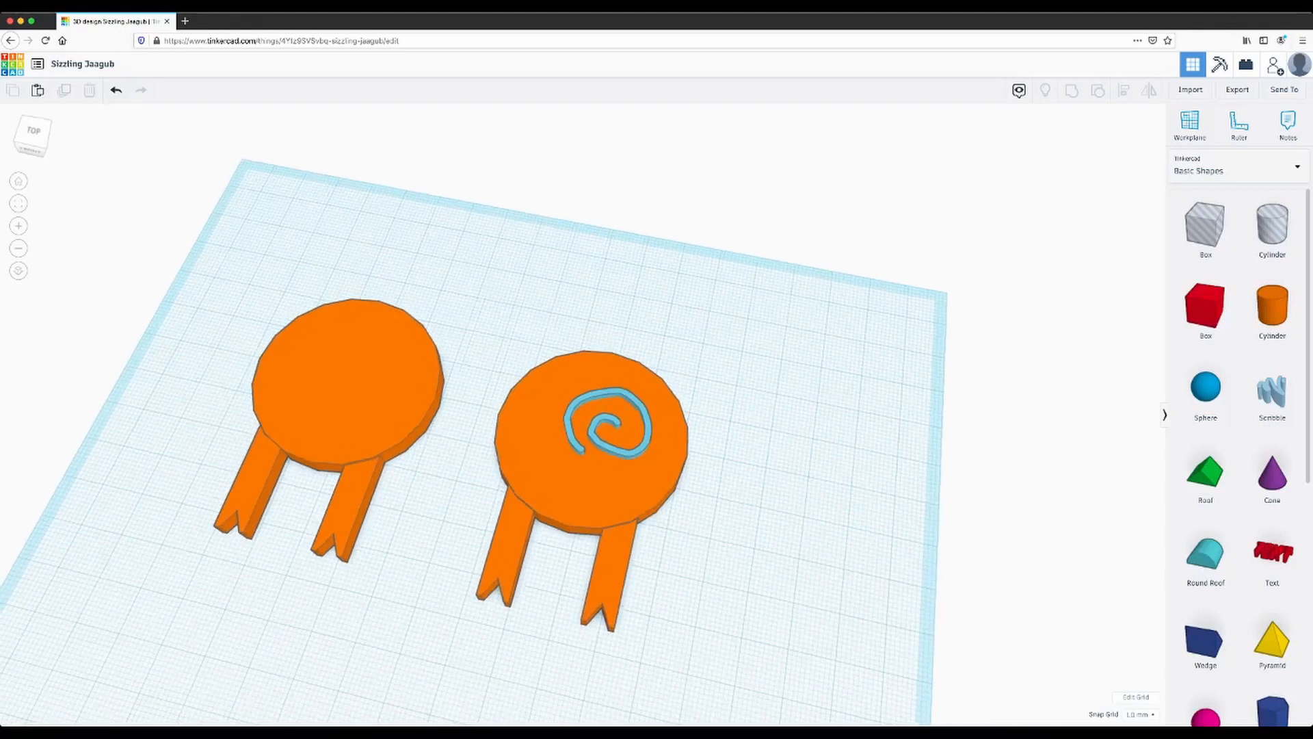
{"action": "left_click", "coordinate": [593, 429]}
{"action": "left_click_drag", "start_coordinate": [557, 457], "coordinate": [524, 473]}
{"action": "left_click_drag", "start_coordinate": [538, 429], "coordinate": [565, 435]}
{"action": "left_click_drag", "start_coordinate": [646, 453], "coordinate": [635, 450]}
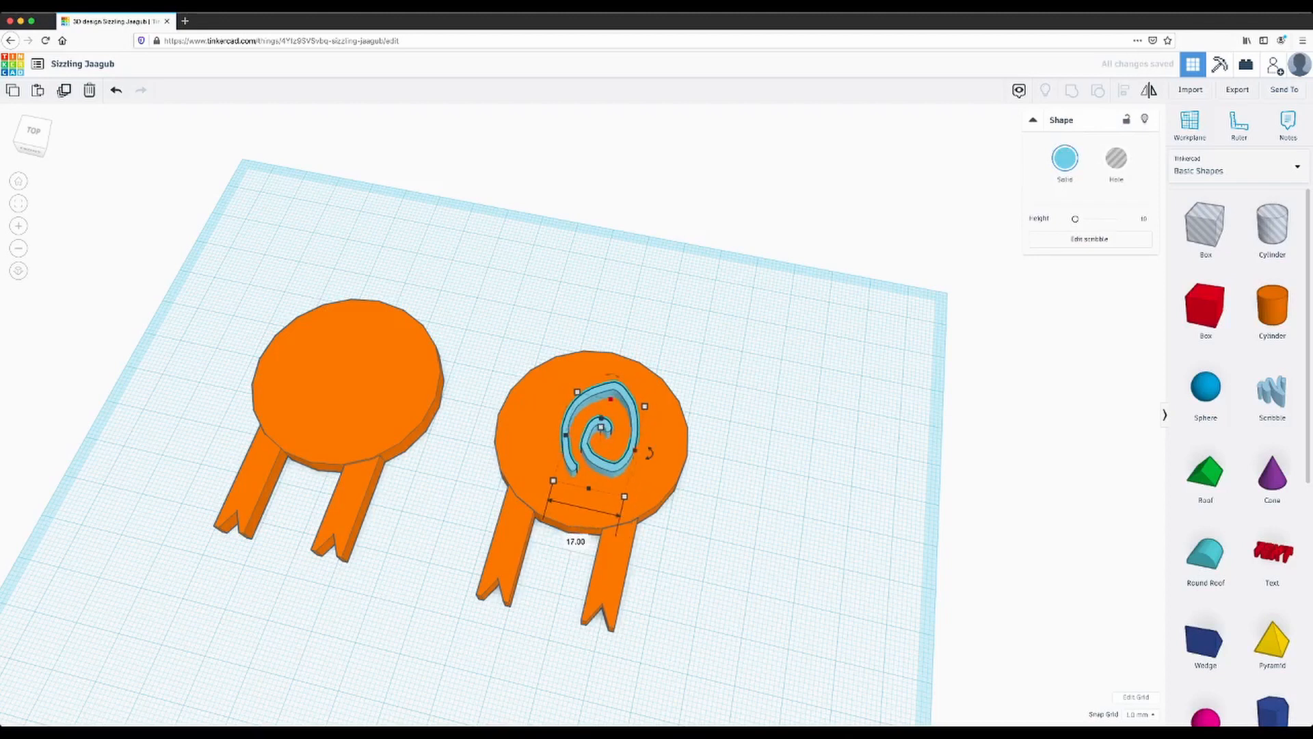
{"action": "left_click_drag", "start_coordinate": [610, 398], "coordinate": [606, 420]}
{"action": "left_click_drag", "start_coordinate": [589, 488], "coordinate": [596, 461]}
{"action": "left_click_drag", "start_coordinate": [623, 488], "coordinate": [623, 486]}
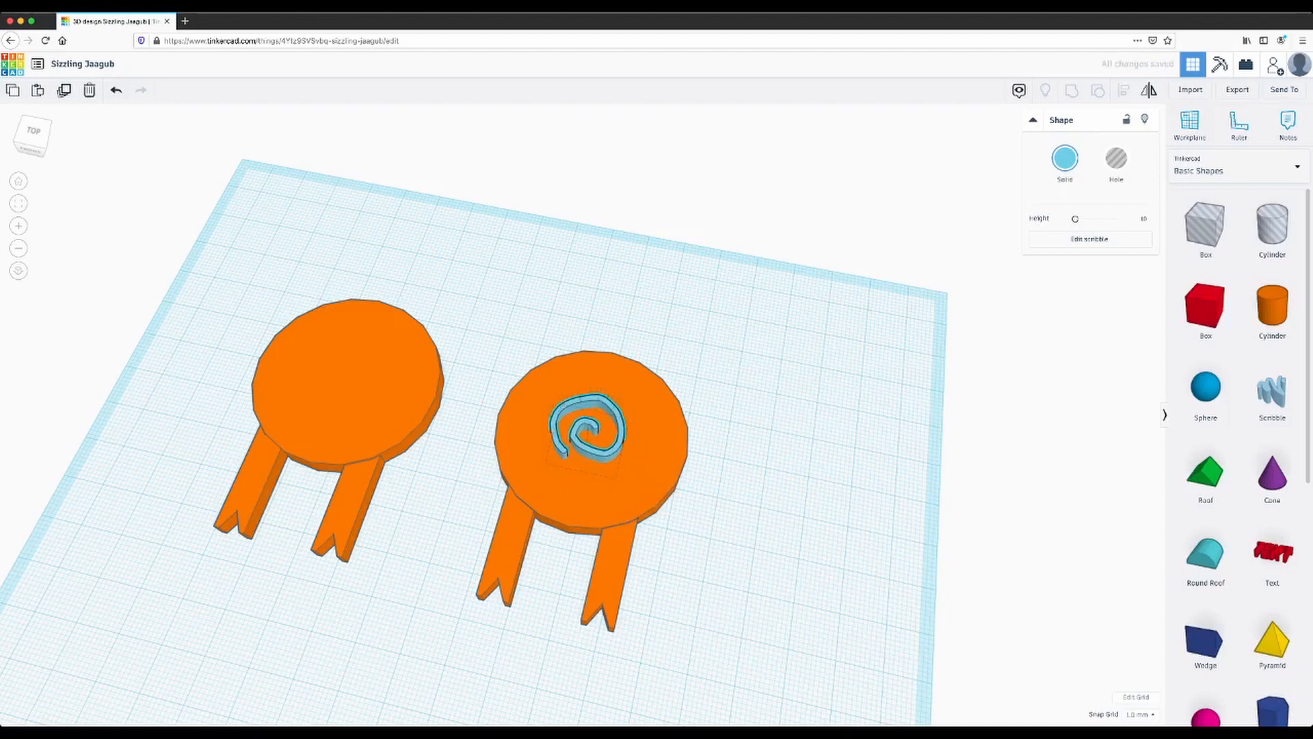
{"action": "key", "text": "Right"}
{"action": "left_click", "coordinate": [582, 466]}
{"action": "key", "text": "Escape"}
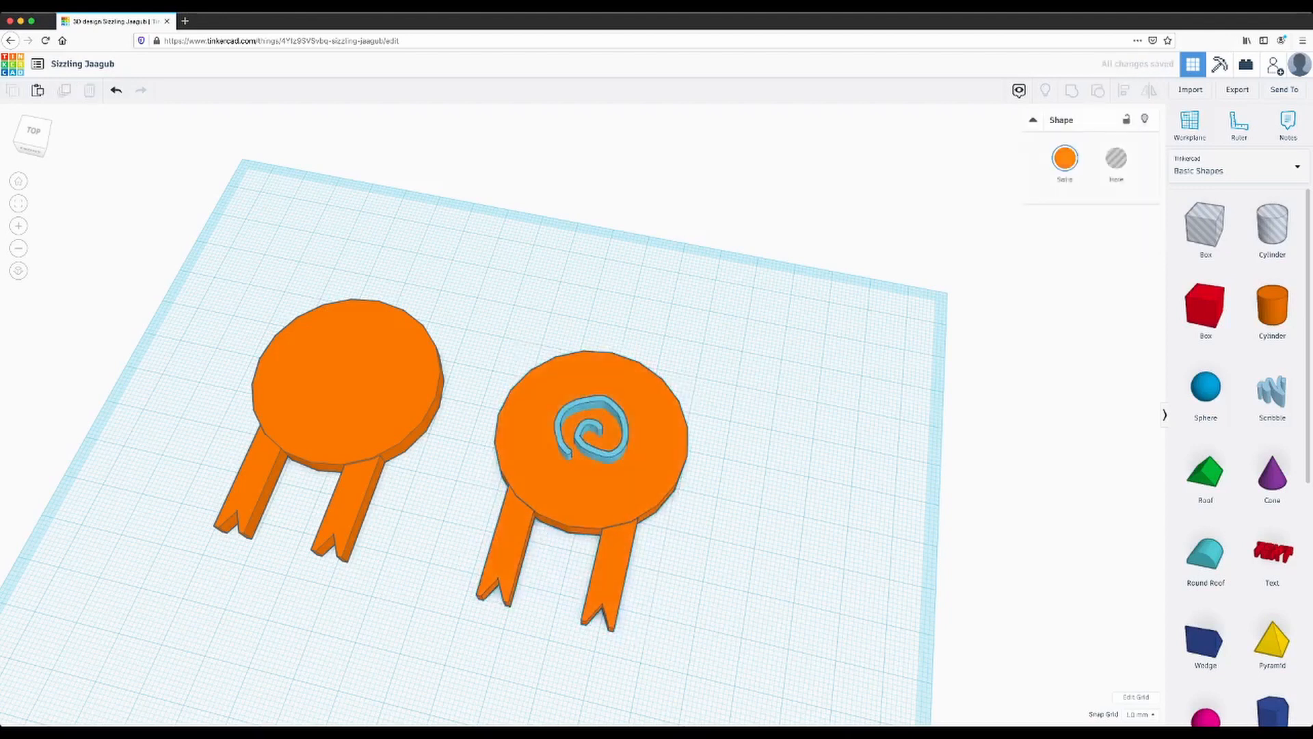
Group the spiral with the right-hand body and set the group's colour to Multicolor.
{"action": "mouse_move", "coordinate": [504, 298]}
{"action": "left_mouse_down"}
{"action": "mouse_move", "coordinate": [593, 606]}
{"action": "mouse_move", "coordinate": [649, 665]}
{"action": "left_mouse_up"}
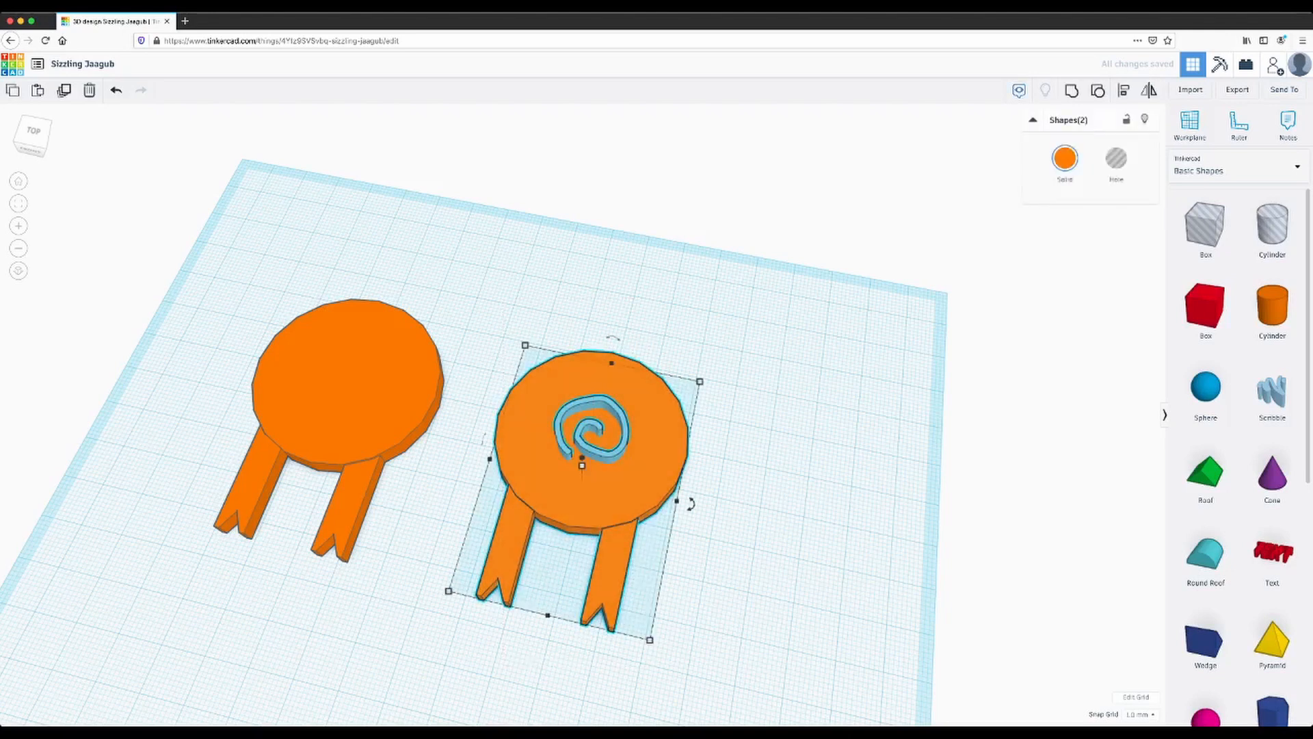
{"action": "key", "text": "ctrl+g"}
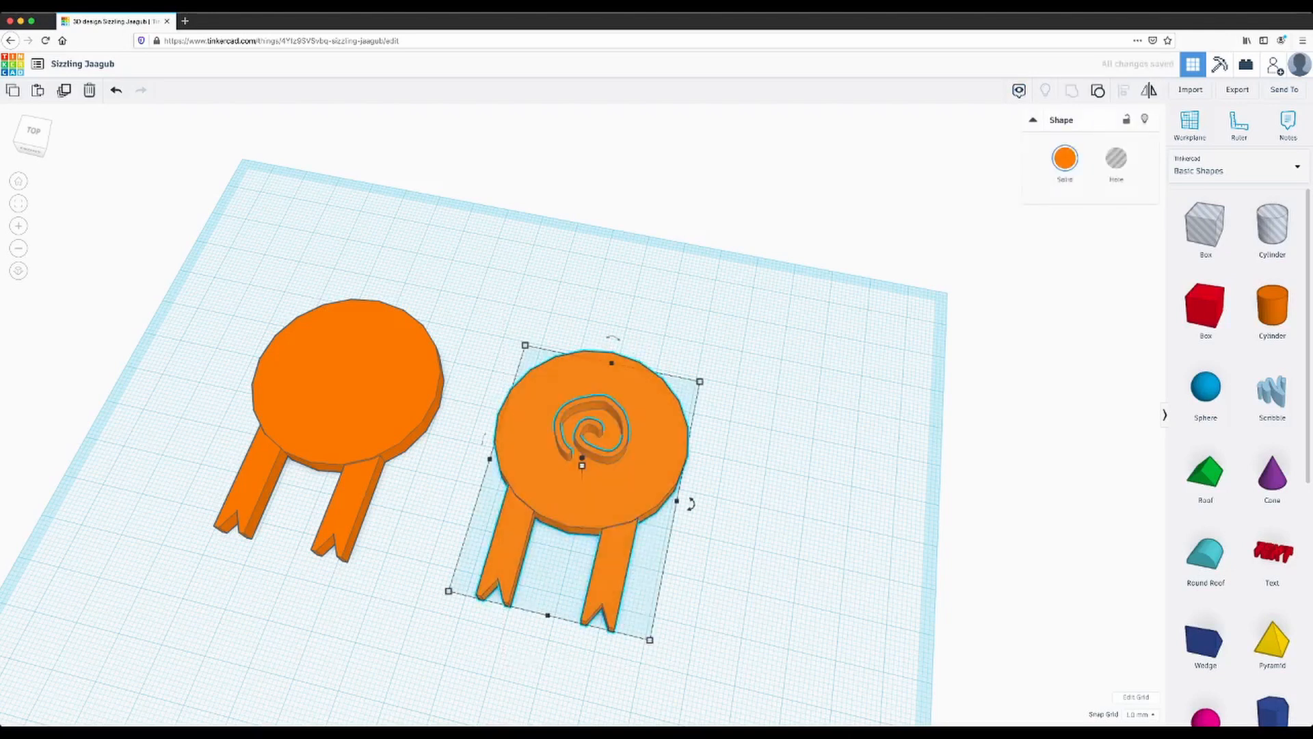
{"action": "left_click", "coordinate": [1065, 159]}
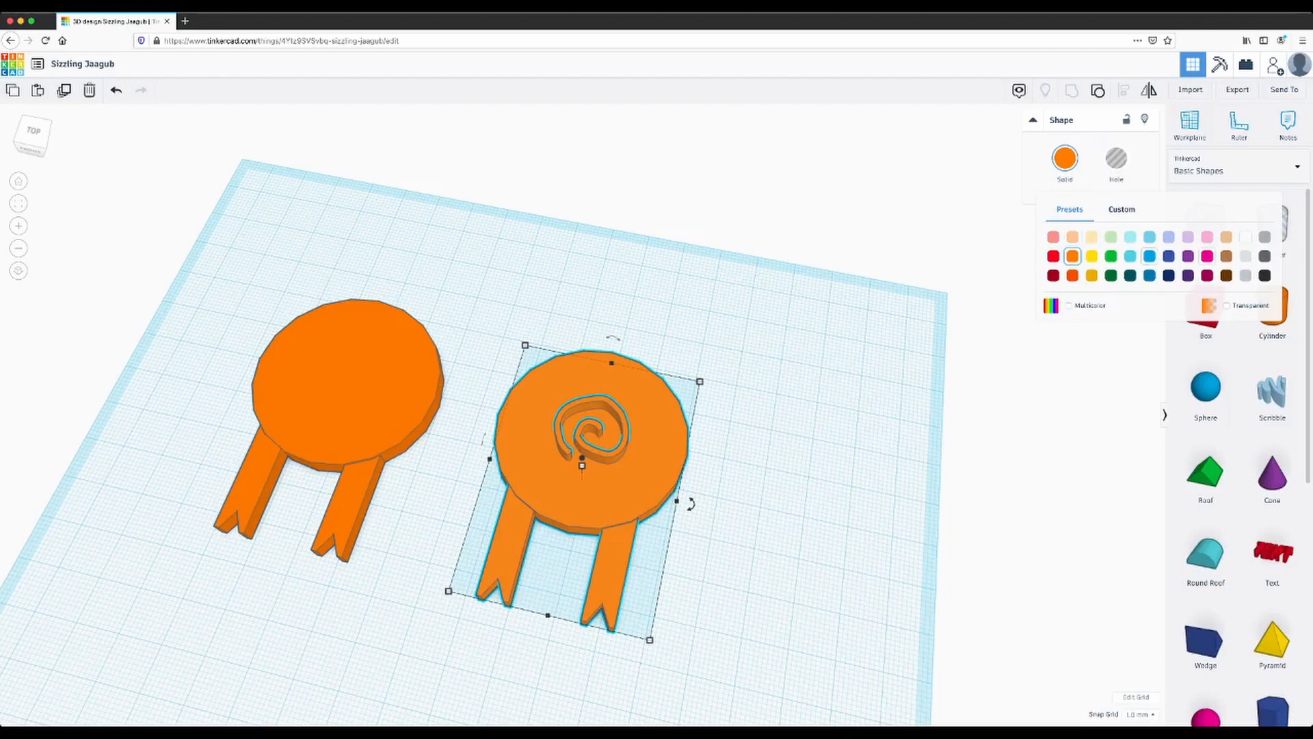
{"action": "left_click", "coordinate": [1069, 305]}
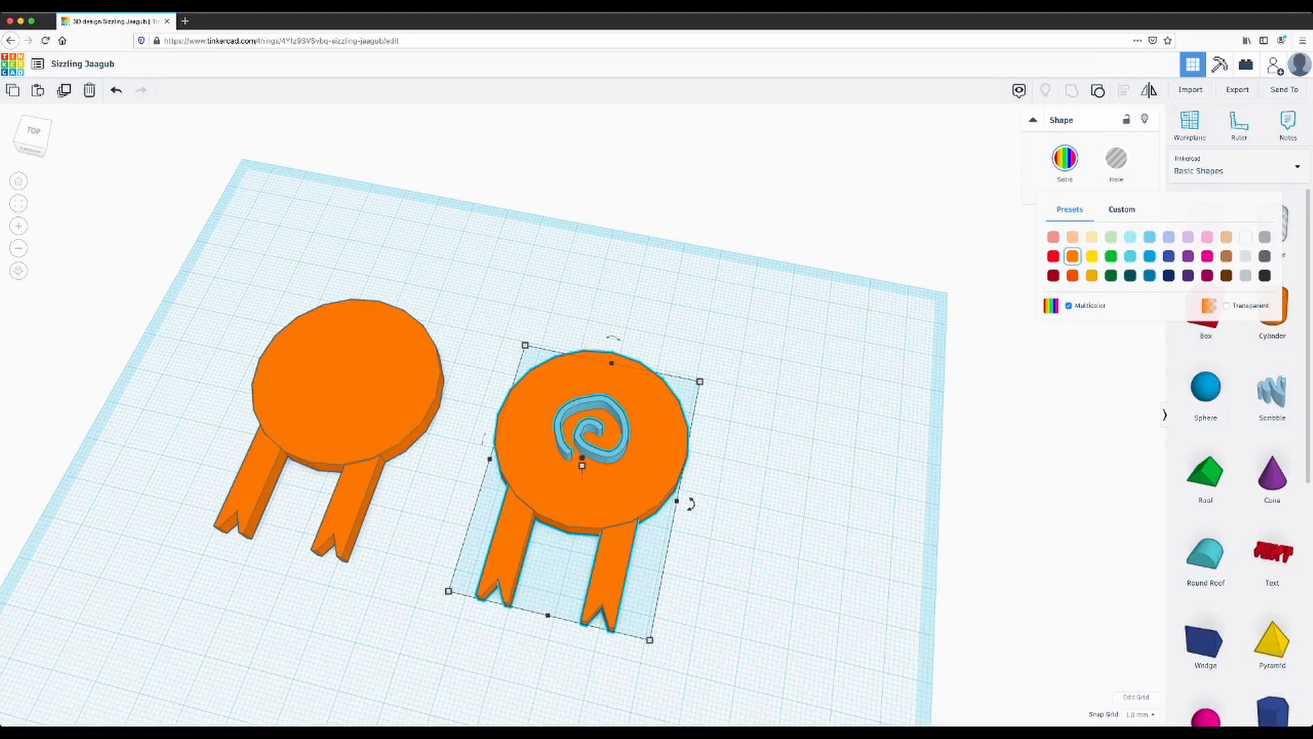
{"action": "key", "text": "Escape"}
Place a solid cylinder on the left-hand body's disc and lower its height to about 8 mm.
{"action": "right_click_drag", "start_coordinate": [588, 410], "coordinate": [657, 472]}
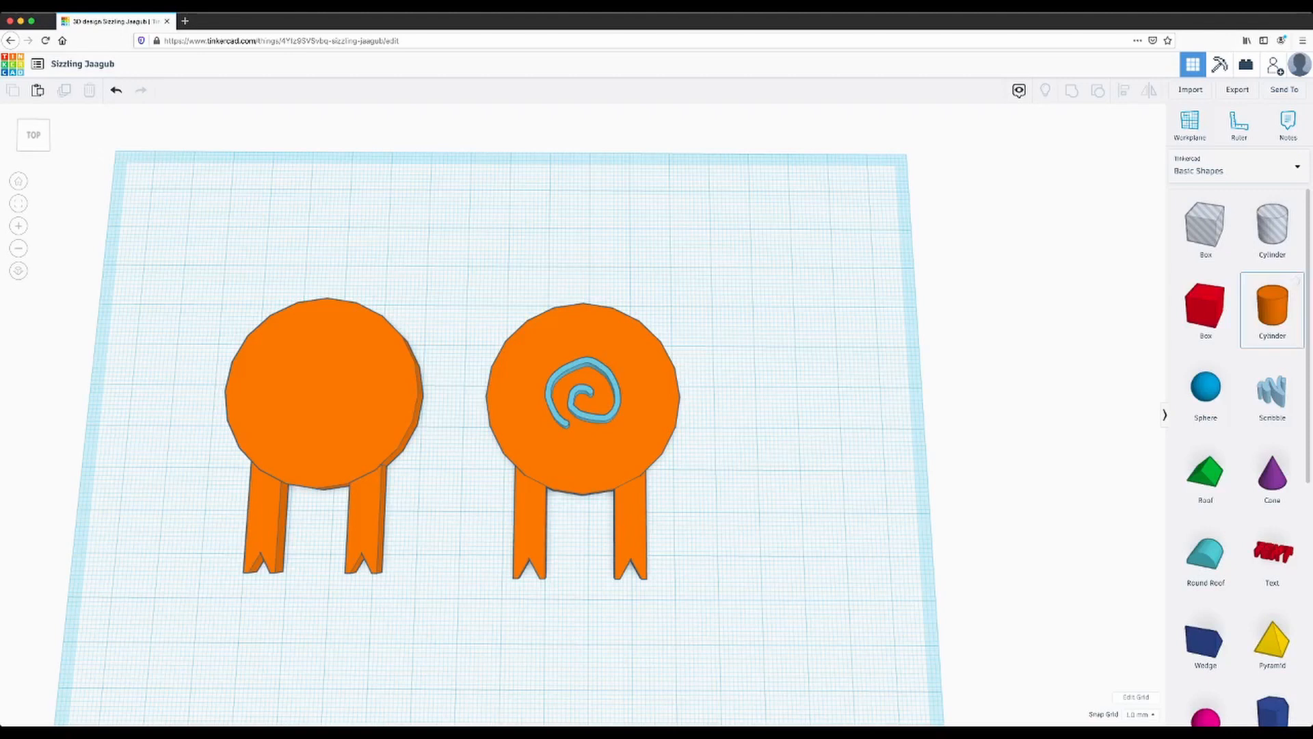
{"action": "left_click_drag", "start_coordinate": [1272, 307], "coordinate": [286, 404]}
{"action": "right_click_drag", "start_coordinate": [391, 541], "coordinate": [339, 400]}
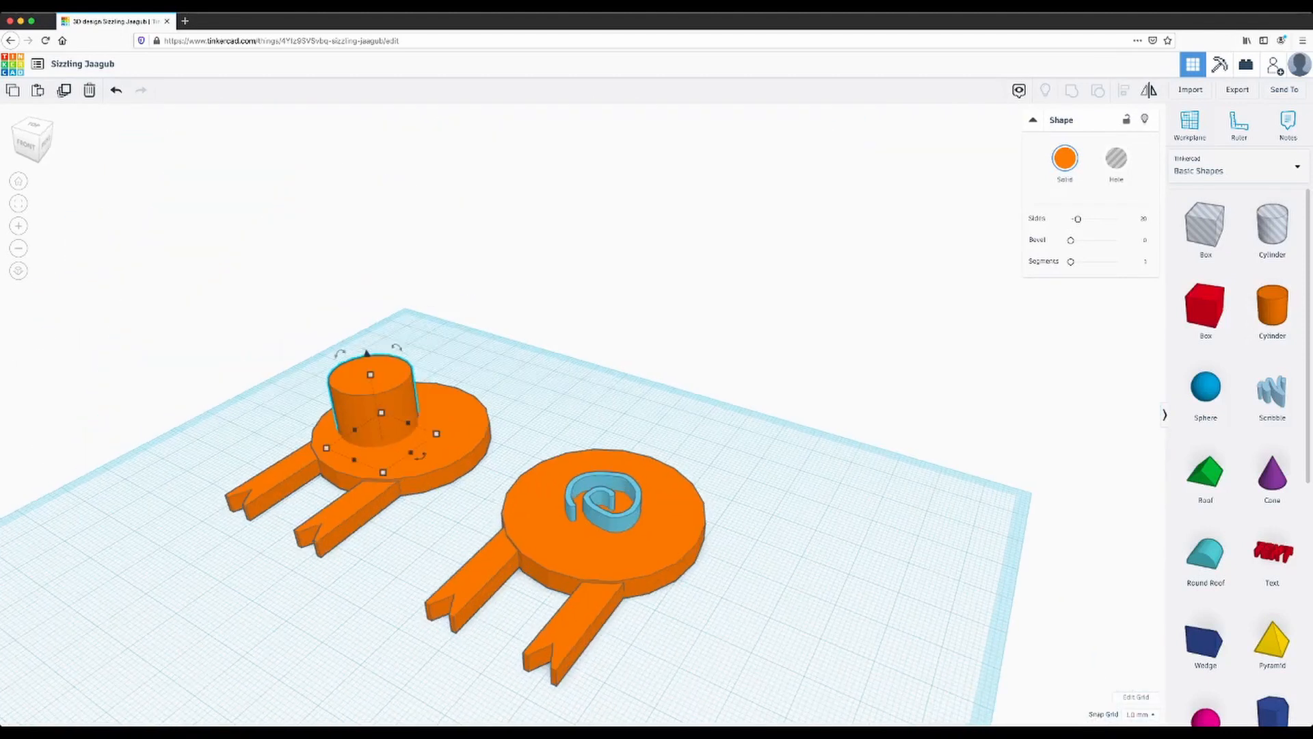
{"action": "mouse_move", "coordinate": [369, 374]}
{"action": "left_click_drag", "start_coordinate": [370, 374], "coordinate": [381, 412]}
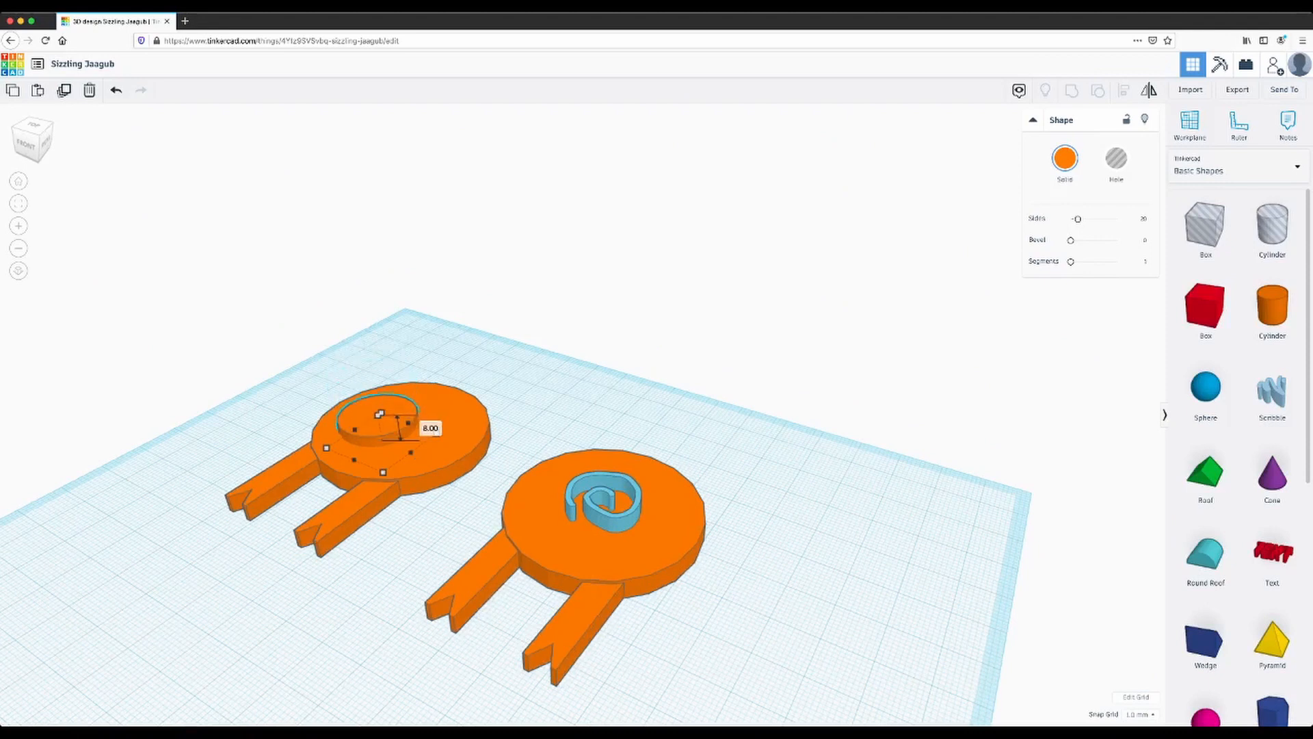
{"action": "right_click_drag", "start_coordinate": [411, 445], "coordinate": [561, 532]}
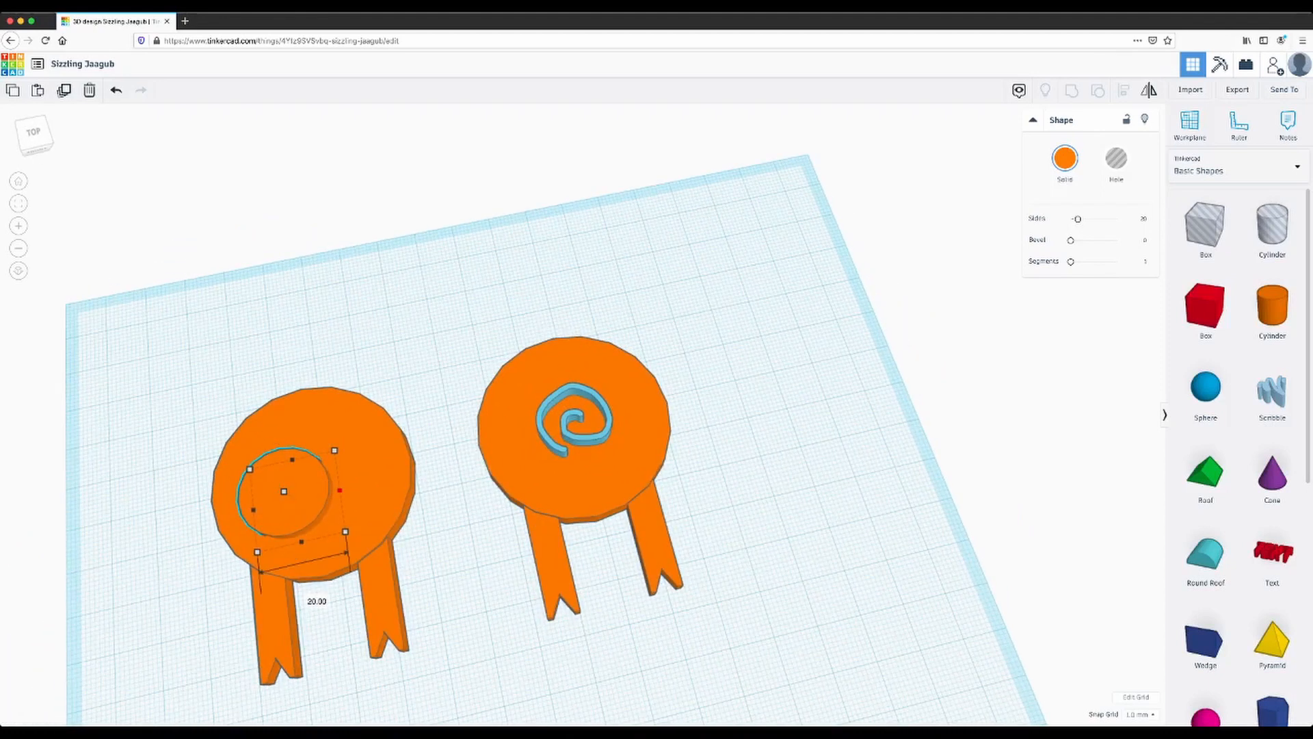
Stretch the flattened cylinder sideways into an oval snout and shift it on the left-hand disc toward the legs.
{"action": "left_click_drag", "start_coordinate": [340, 489], "coordinate": [365, 483]}
{"action": "left_click", "coordinate": [451, 527]}
{"action": "right_click_drag", "start_coordinate": [451, 527], "coordinate": [451, 574]}
{"action": "left_click_drag", "start_coordinate": [305, 479], "coordinate": [317, 491]}
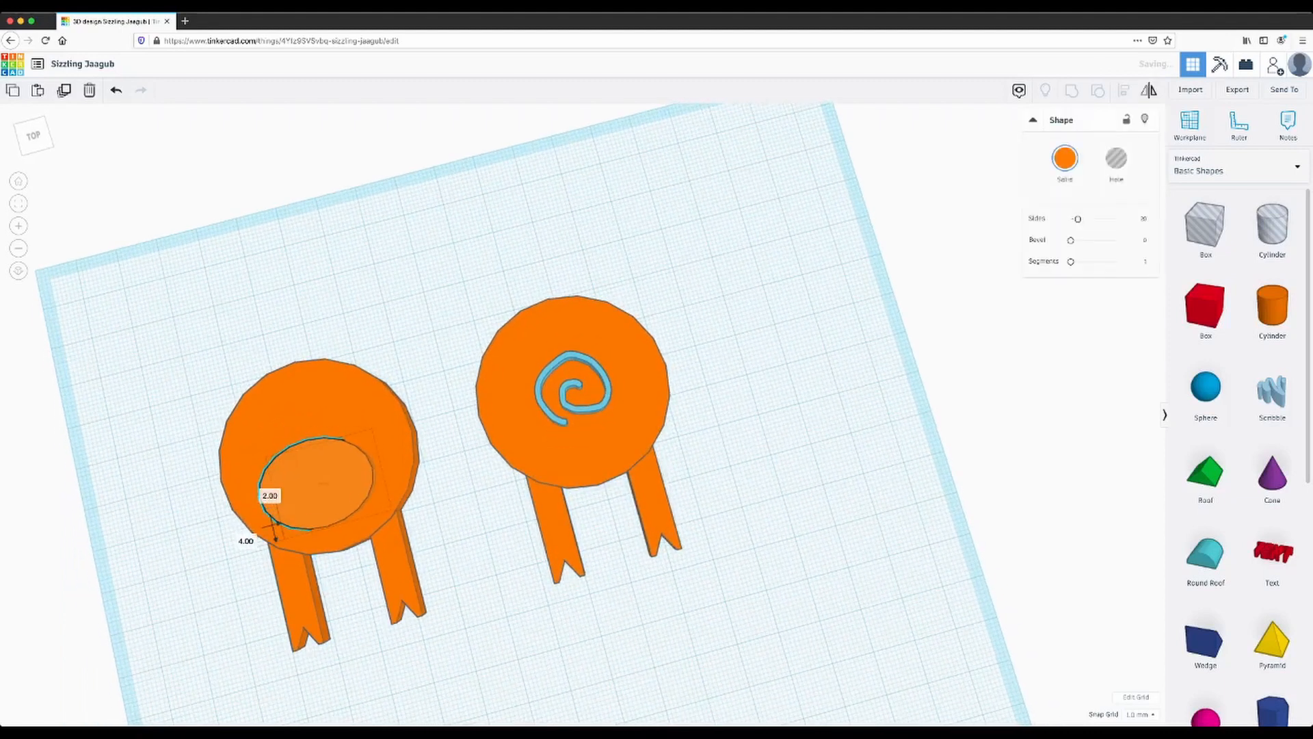
{"action": "left_click", "coordinate": [451, 527]}
{"action": "right_click_drag", "start_coordinate": [451, 526], "coordinate": [450, 494]}
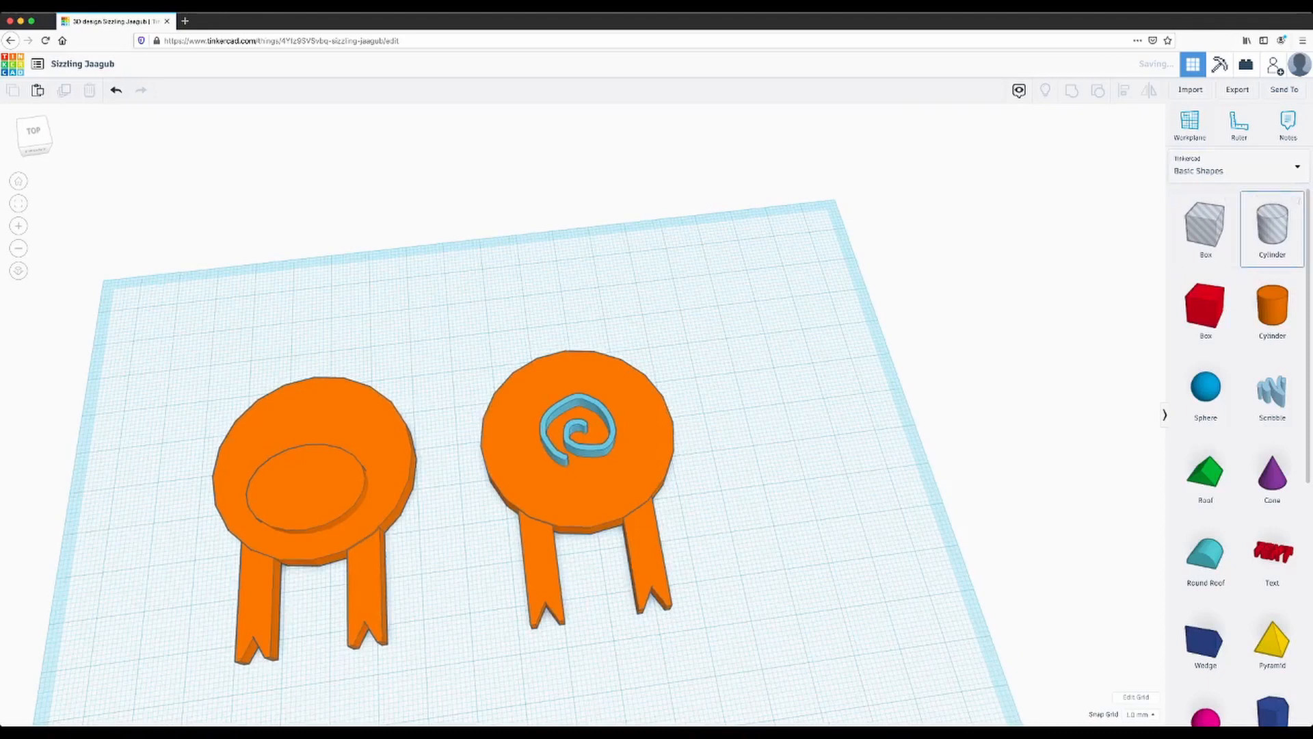
Add a cylinder hole, shrink it to nostril size, place it on the oval's left half and raise it off the workplane.
{"action": "left_click_drag", "start_coordinate": [1272, 226], "coordinate": [817, 339]}
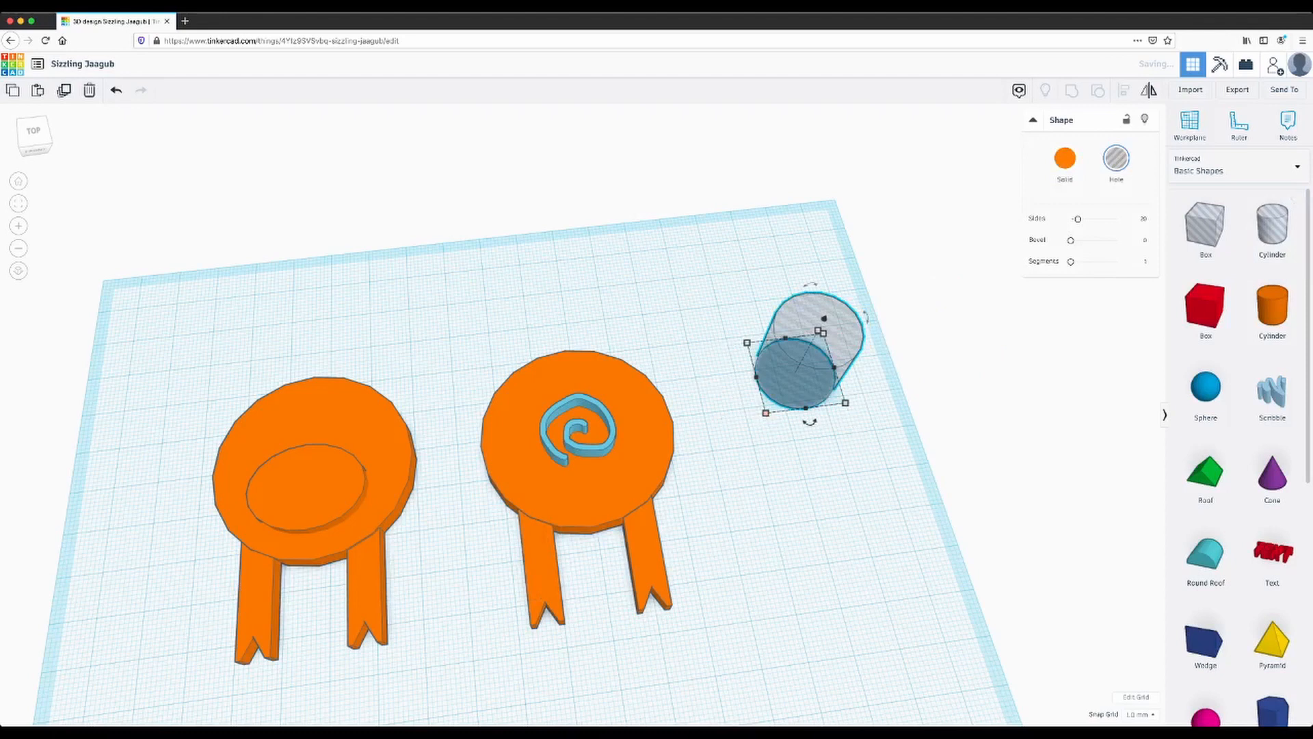
{"action": "left_click_drag", "start_coordinate": [765, 412], "coordinate": [290, 482]}
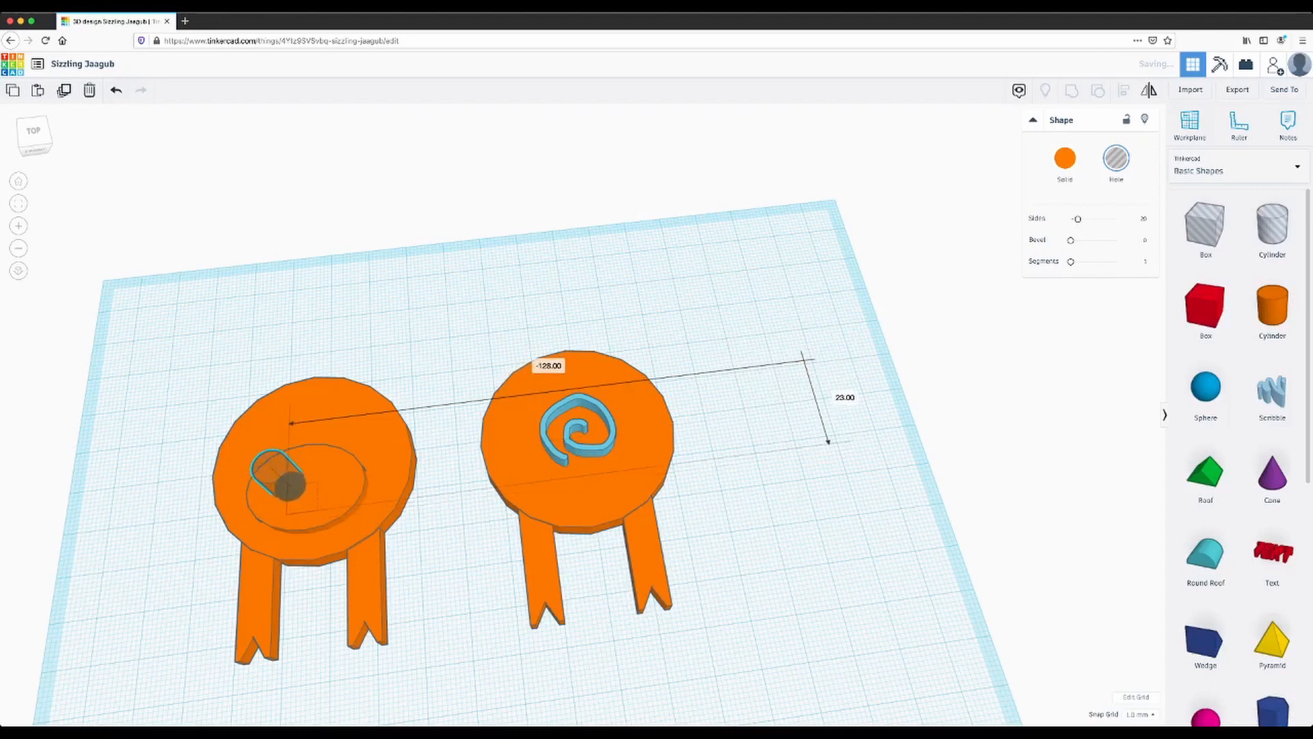
{"action": "right_click_drag", "start_coordinate": [411, 423], "coordinate": [457, 444]}
{"action": "left_click", "coordinate": [465, 363]}
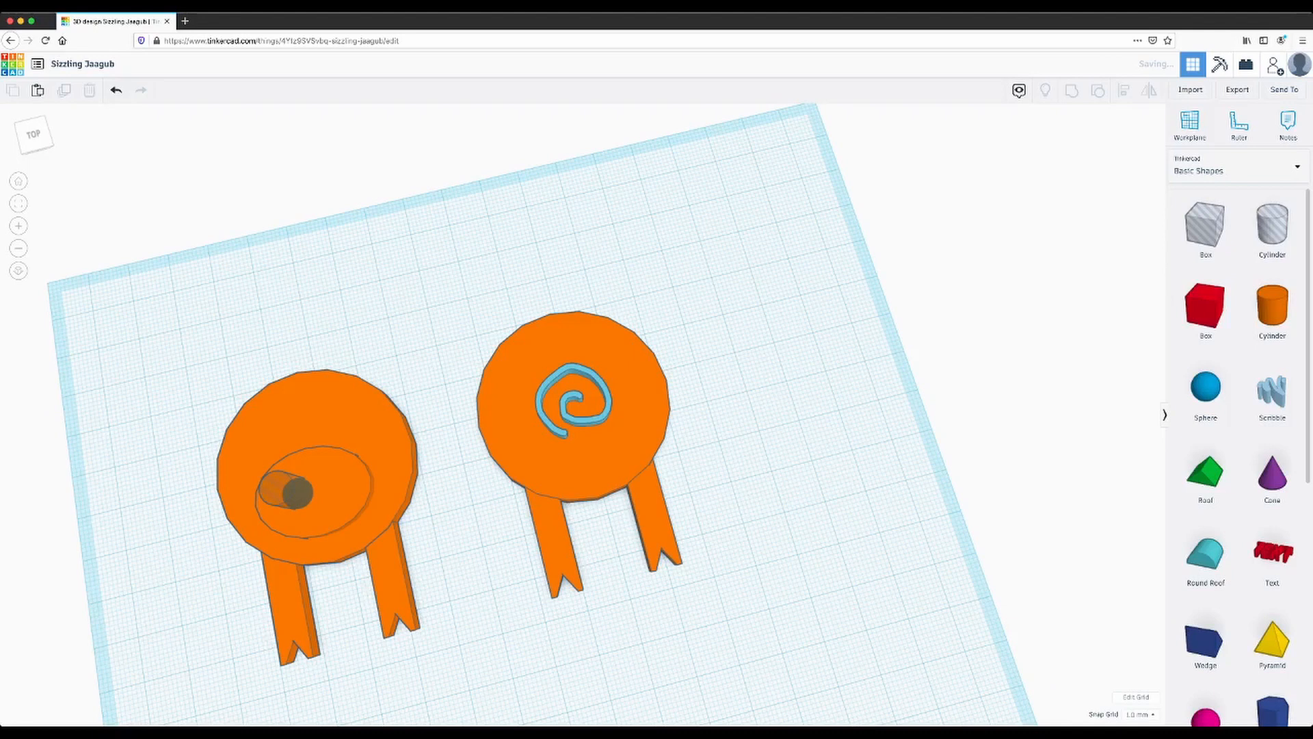
{"action": "left_click", "coordinate": [290, 489]}
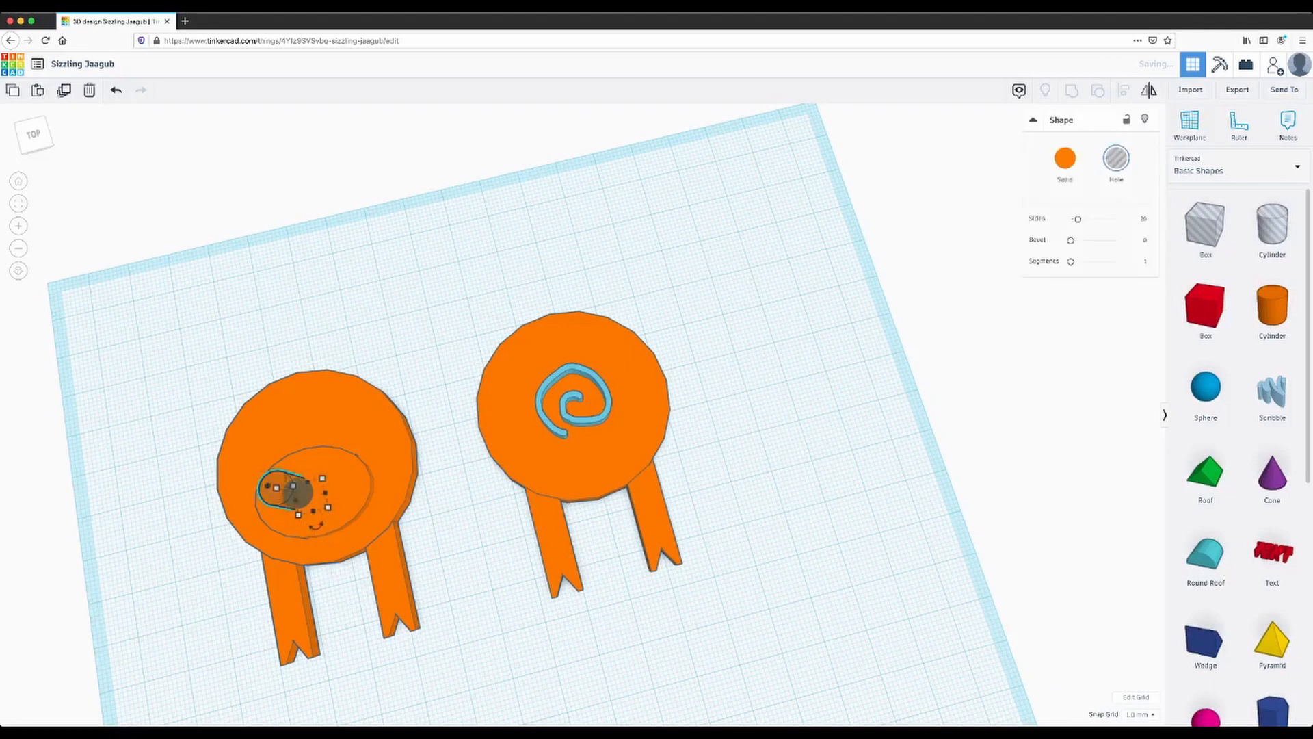
{"action": "mouse_move", "coordinate": [267, 485]}
{"action": "left_mouse_down"}
{"action": "mouse_move", "coordinate": [241, 479]}
{"action": "mouse_move", "coordinate": [255, 482]}
{"action": "left_mouse_up"}
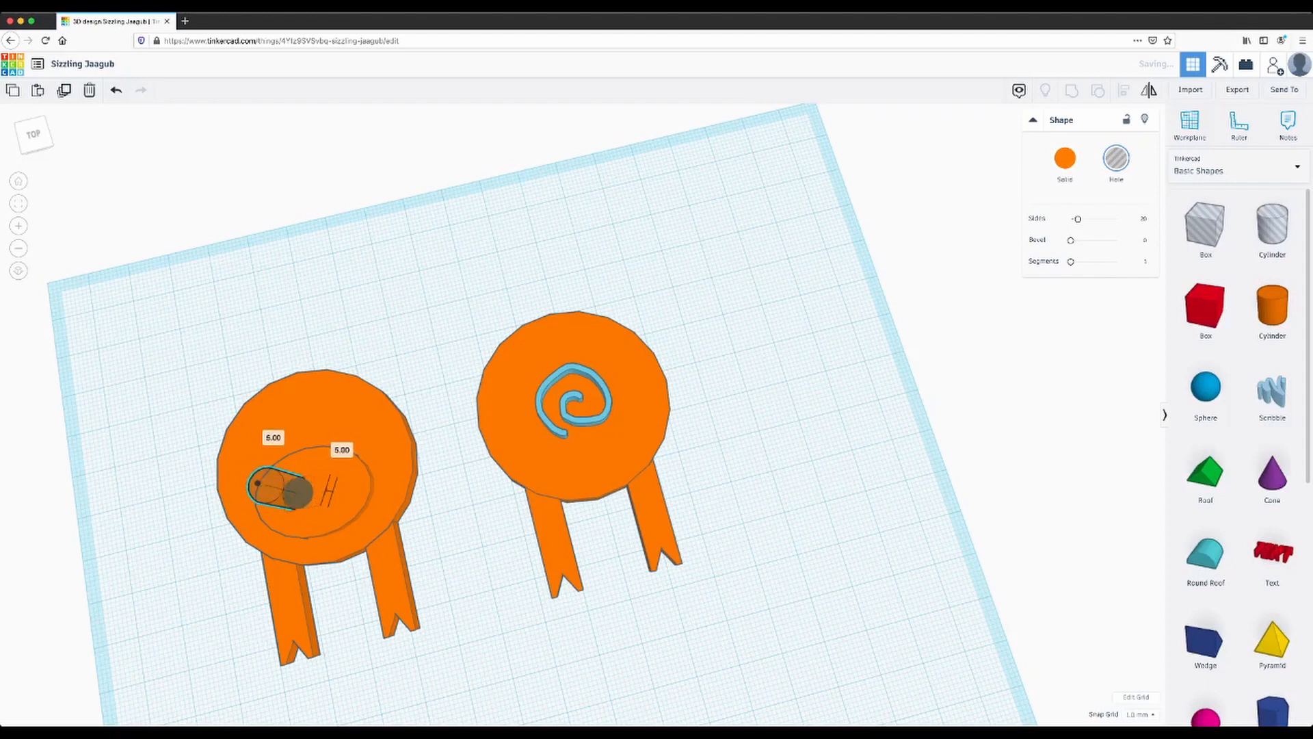
{"action": "key", "text": "Escape"}
Duplicate the nostril hole and move the copy about 4.5 mm sideways onto the oval's other half.
{"action": "left_click", "coordinate": [295, 492]}
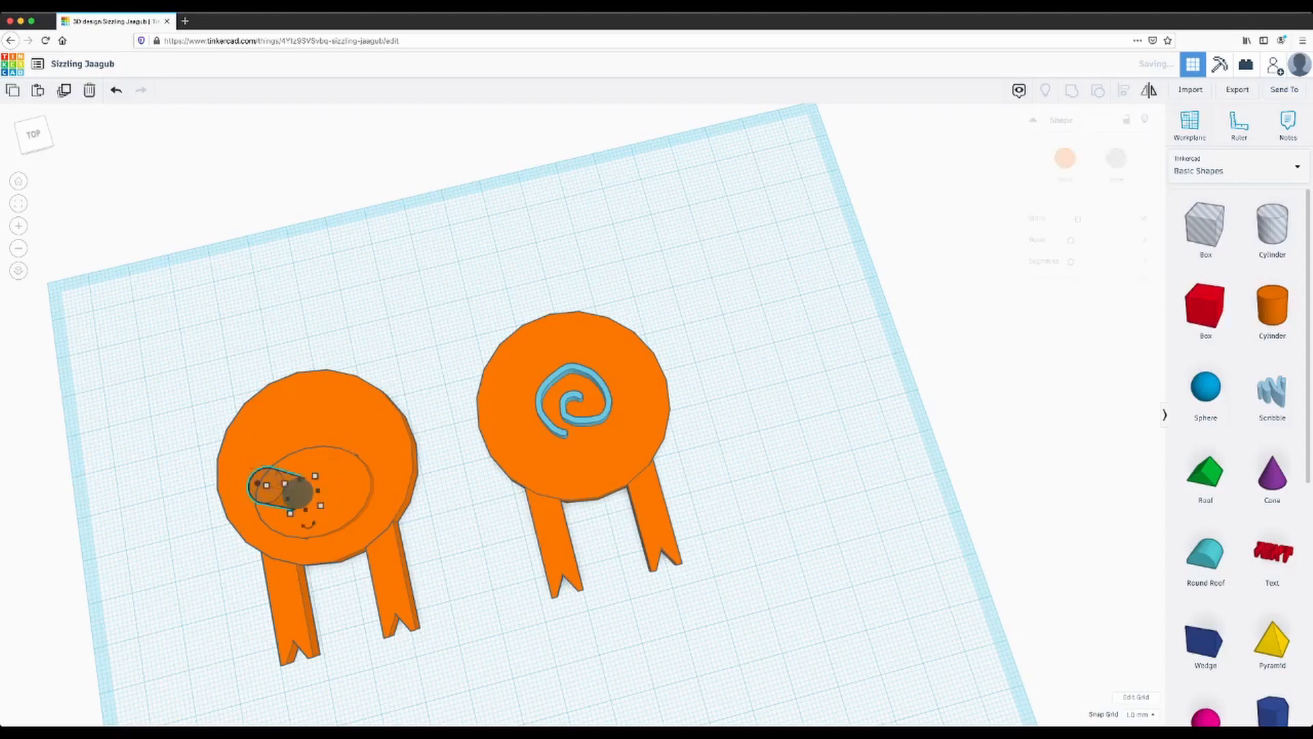
{"action": "key", "text": "super+c"}
{"action": "key", "text": "super+v"}
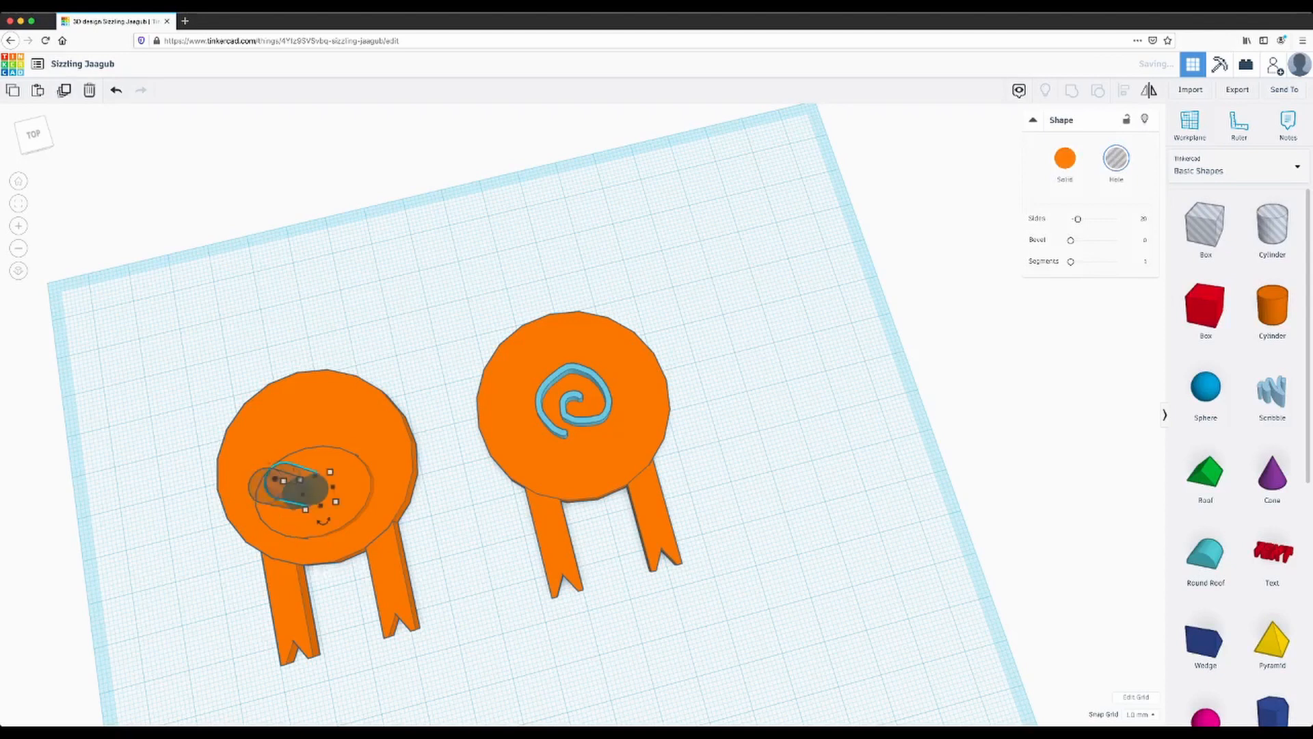
{"action": "left_click_drag", "start_coordinate": [309, 490], "coordinate": [330, 484]}
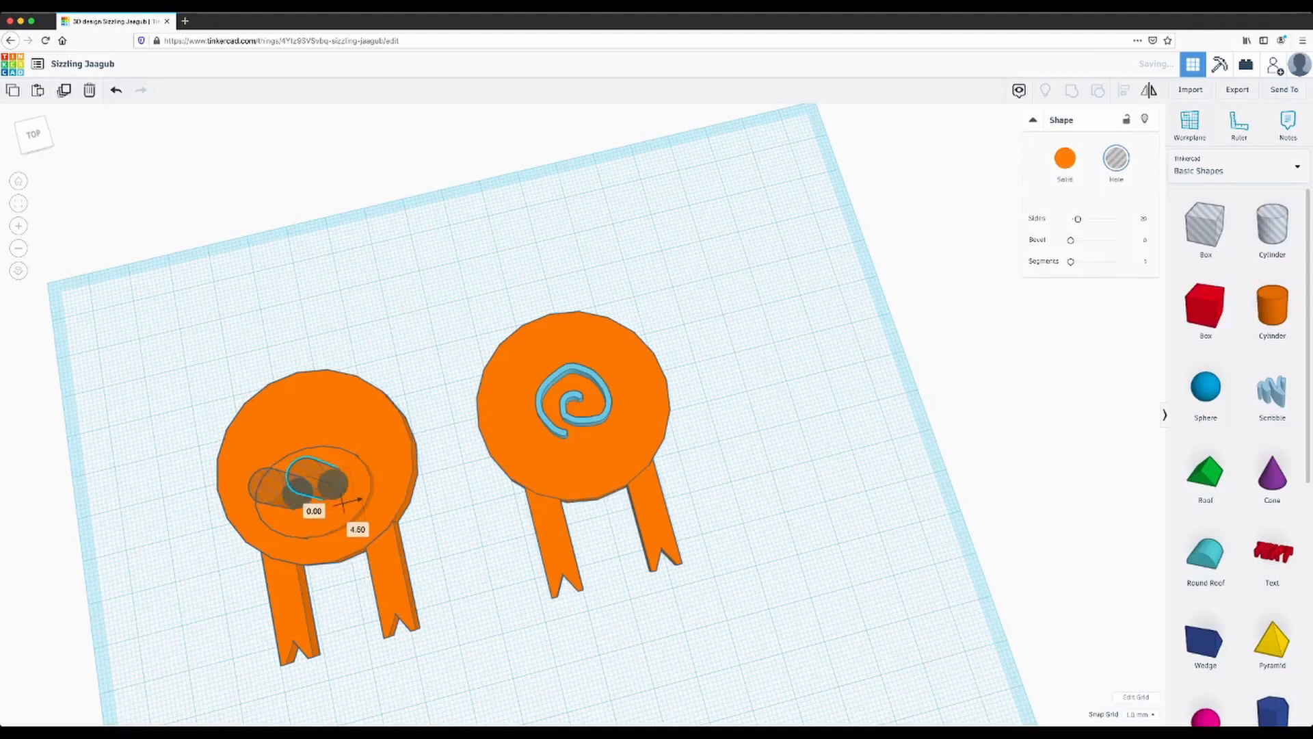
{"action": "left_click", "coordinate": [448, 547]}
Group the left-hand body with its oval snout and two nostril holes so the nostrils are cut out.
{"action": "mouse_move", "coordinate": [448, 547]}
{"action": "right_mouse_down"}
{"action": "mouse_move", "coordinate": [500, 530]}
{"action": "mouse_move", "coordinate": [452, 489]}
{"action": "mouse_move", "coordinate": [437, 505]}
{"action": "mouse_move", "coordinate": [440, 540]}
{"action": "right_mouse_up"}
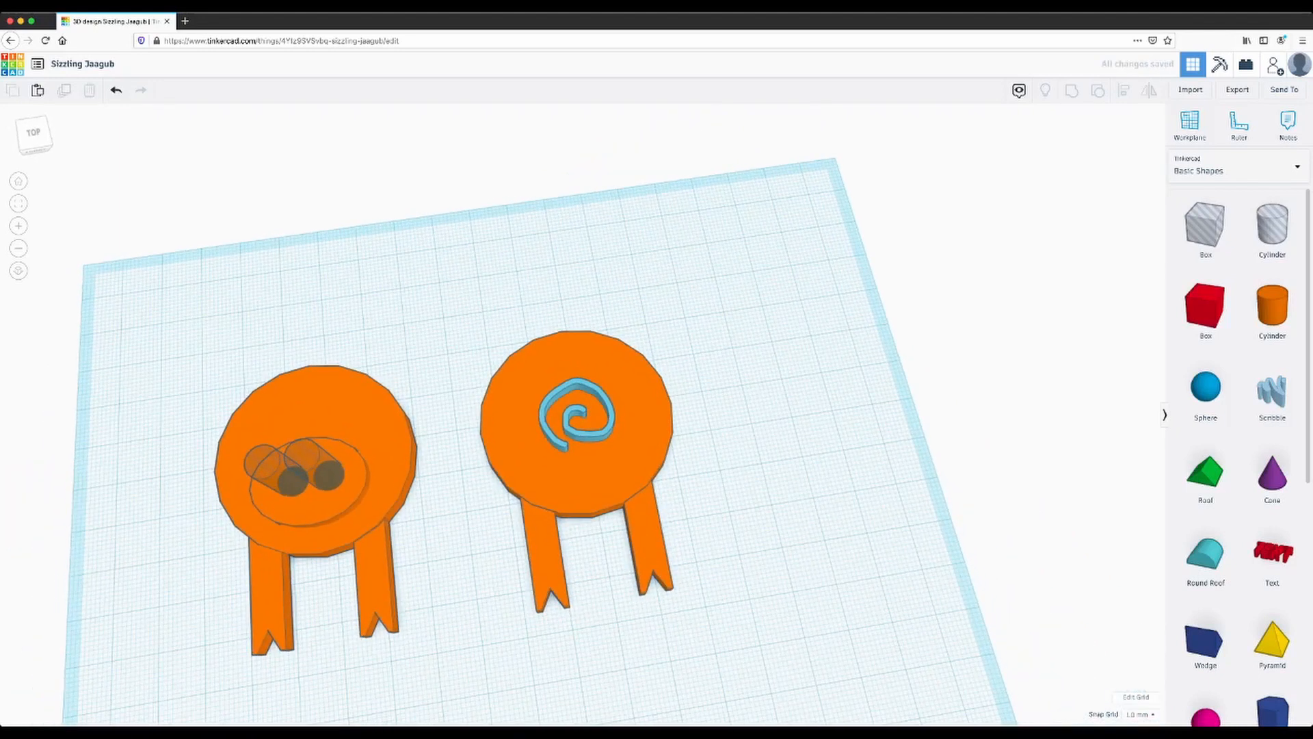
{"action": "left_click_drag", "start_coordinate": [186, 367], "coordinate": [462, 653]}
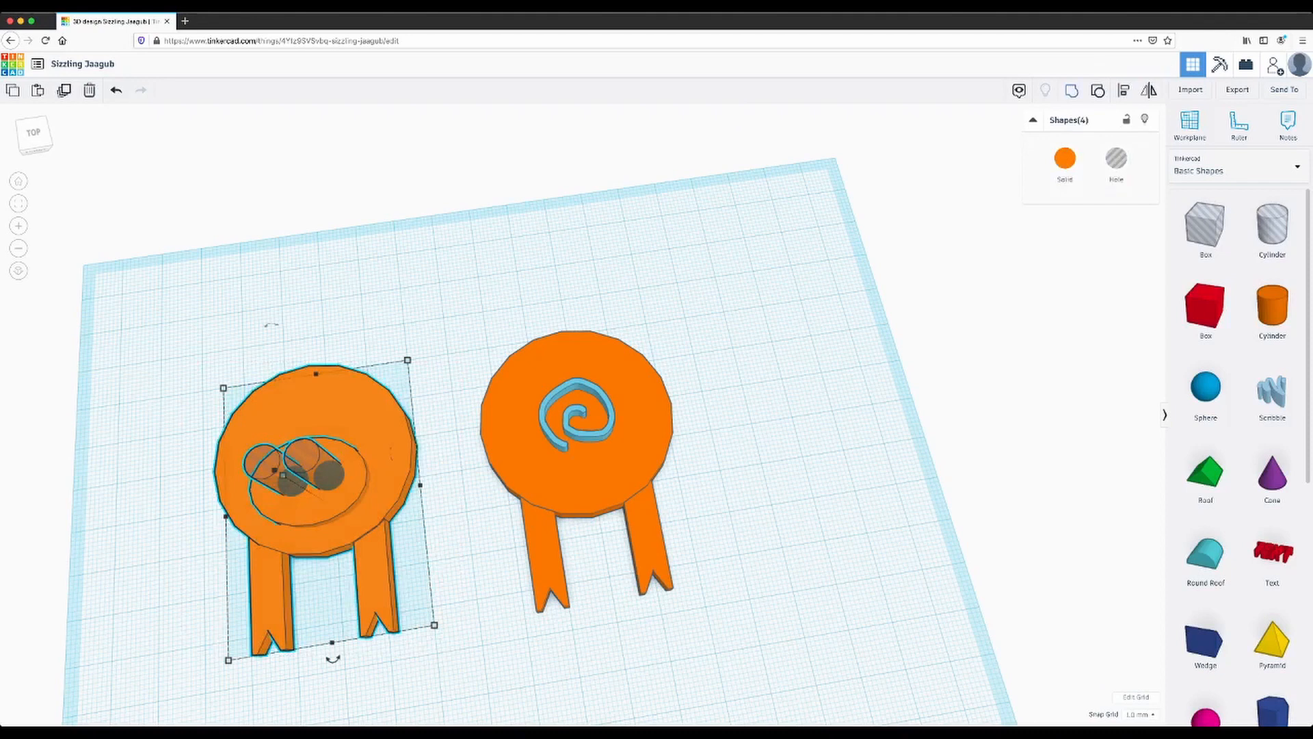
{"action": "key", "text": "ctrl+g"}
{"action": "right_click_drag", "start_coordinate": [462, 588], "coordinate": [454, 616]}
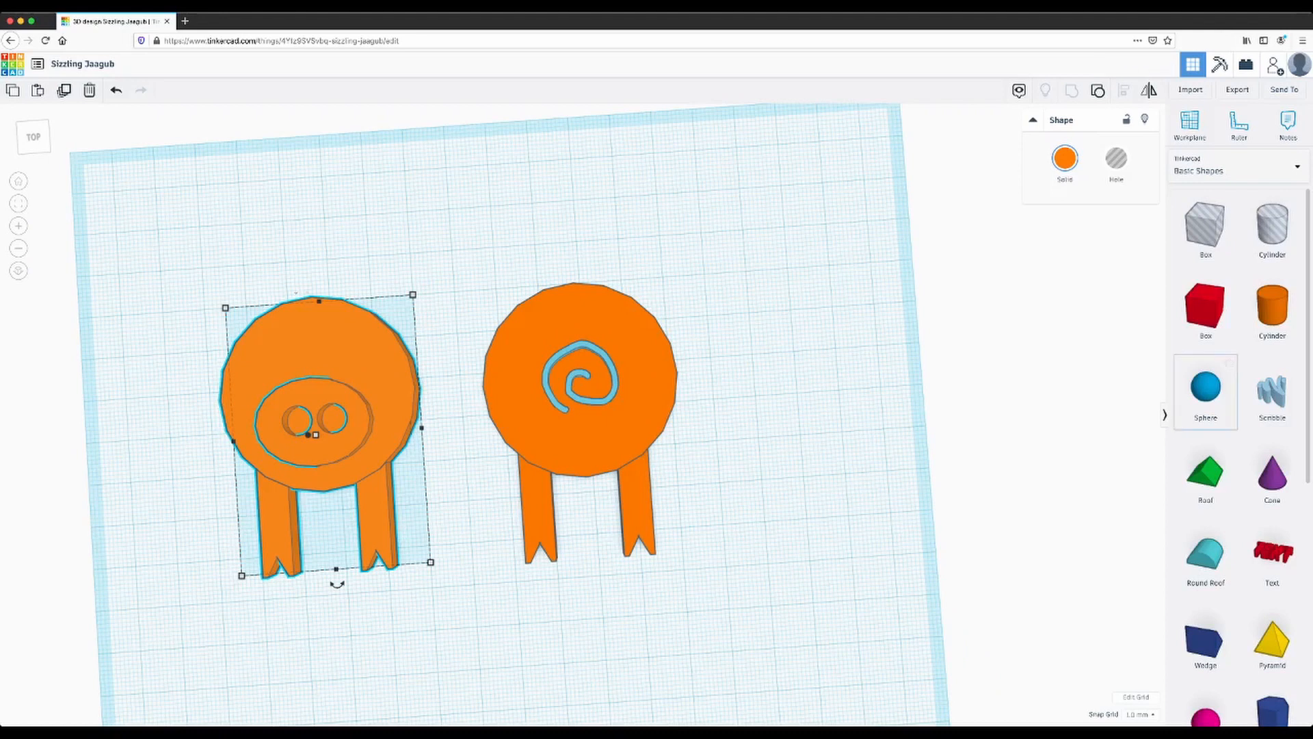
Place a sphere on the empty workplane beside the bodies and shrink it in all directions to a small eye-sized ball.
{"action": "left_click_drag", "start_coordinate": [1206, 390], "coordinate": [775, 460]}
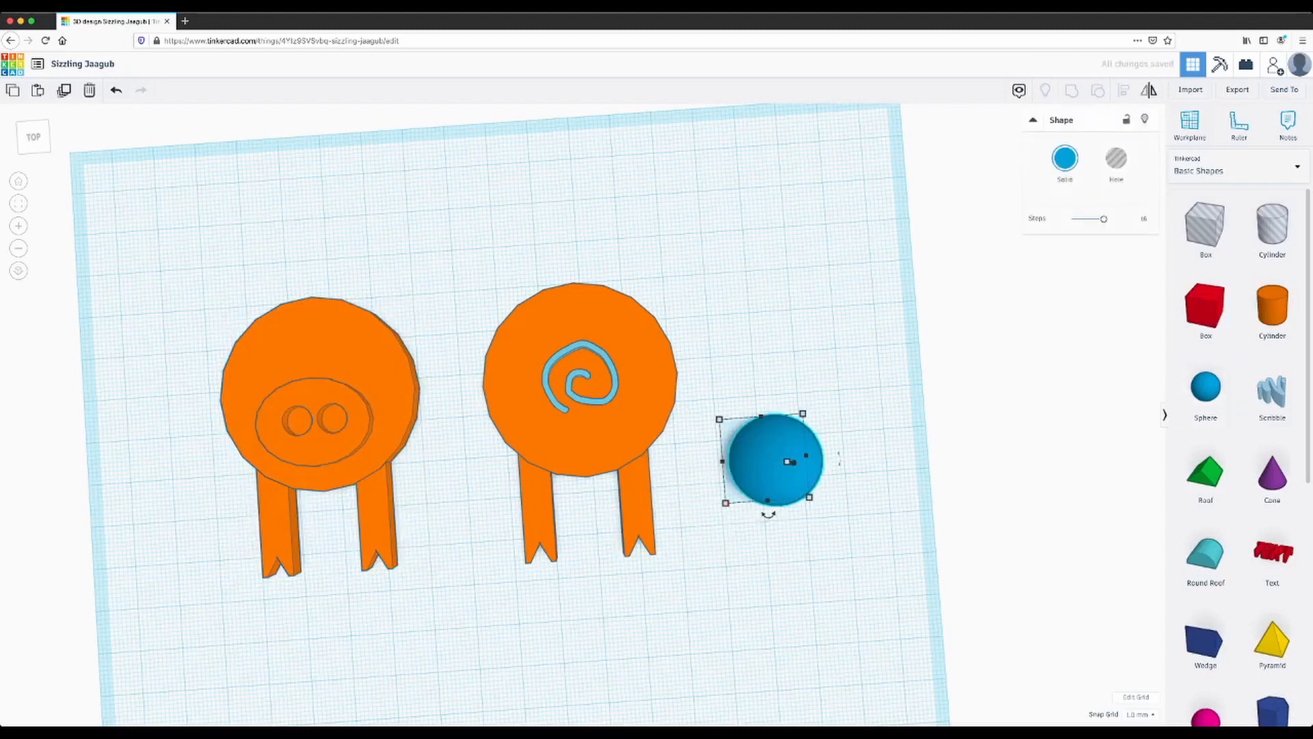
{"action": "left_click_drag", "start_coordinate": [725, 503], "coordinate": [773, 458]}
{"action": "right_click_drag", "start_coordinate": [774, 457], "coordinate": [708, 354]}
{"action": "middle_click_drag", "start_coordinate": [708, 354], "coordinate": [685, 245]}
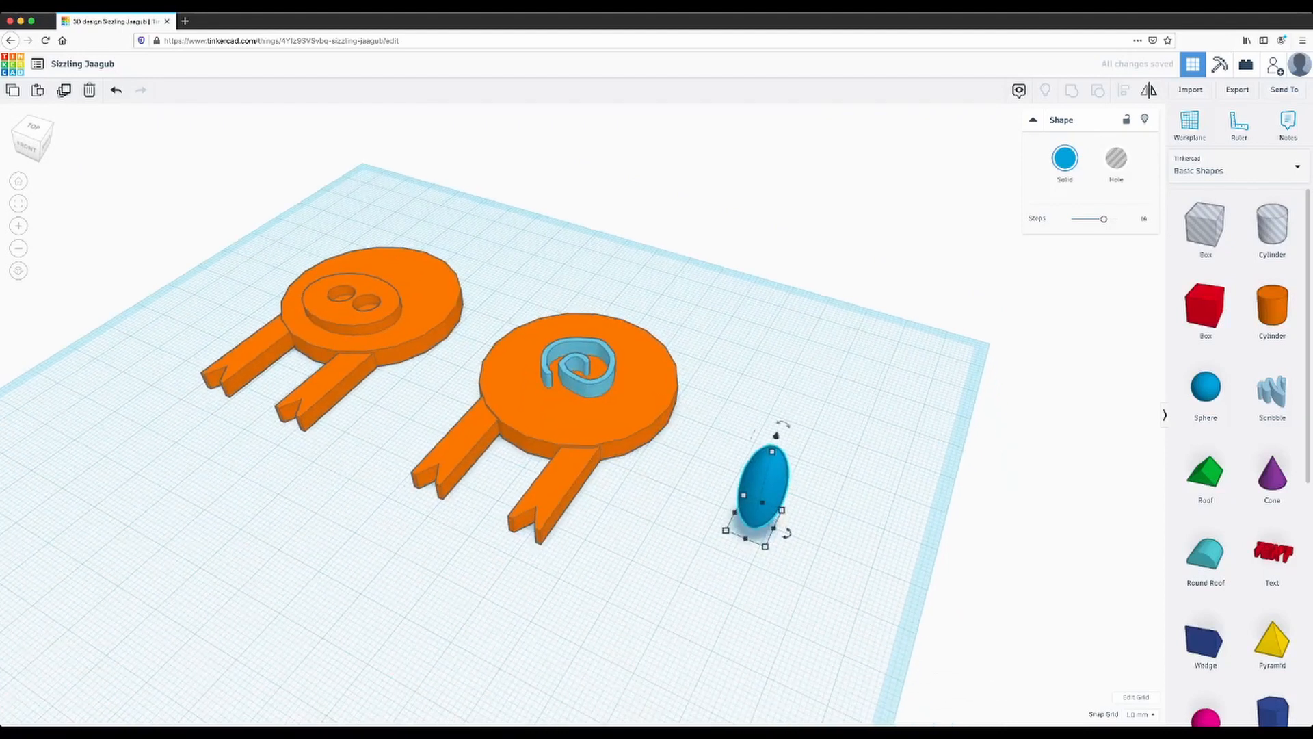
{"action": "left_click_drag", "start_coordinate": [772, 451], "coordinate": [761, 497]}
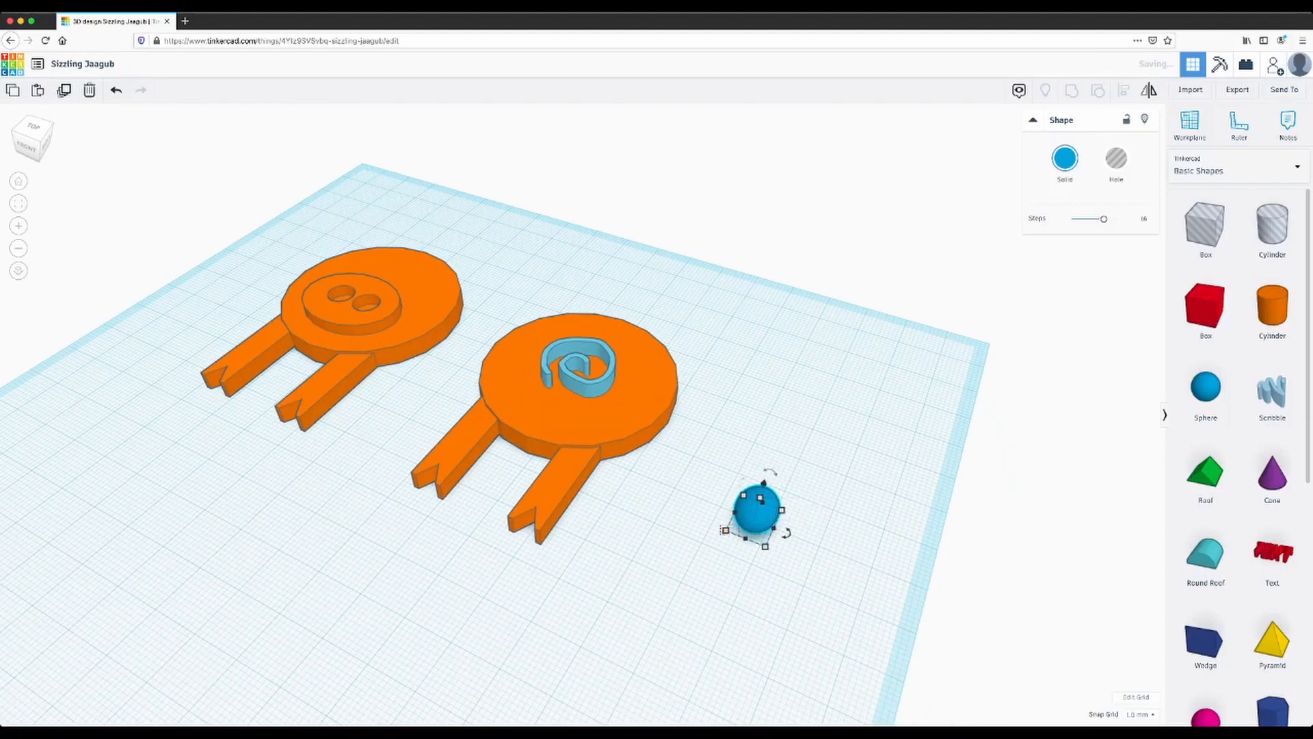
{"action": "left_click", "coordinate": [723, 531]}
{"action": "left_click", "coordinate": [752, 513]}
{"action": "left_click_drag", "start_coordinate": [726, 530], "coordinate": [778, 466]}
{"action": "key", "text": "Escape"}
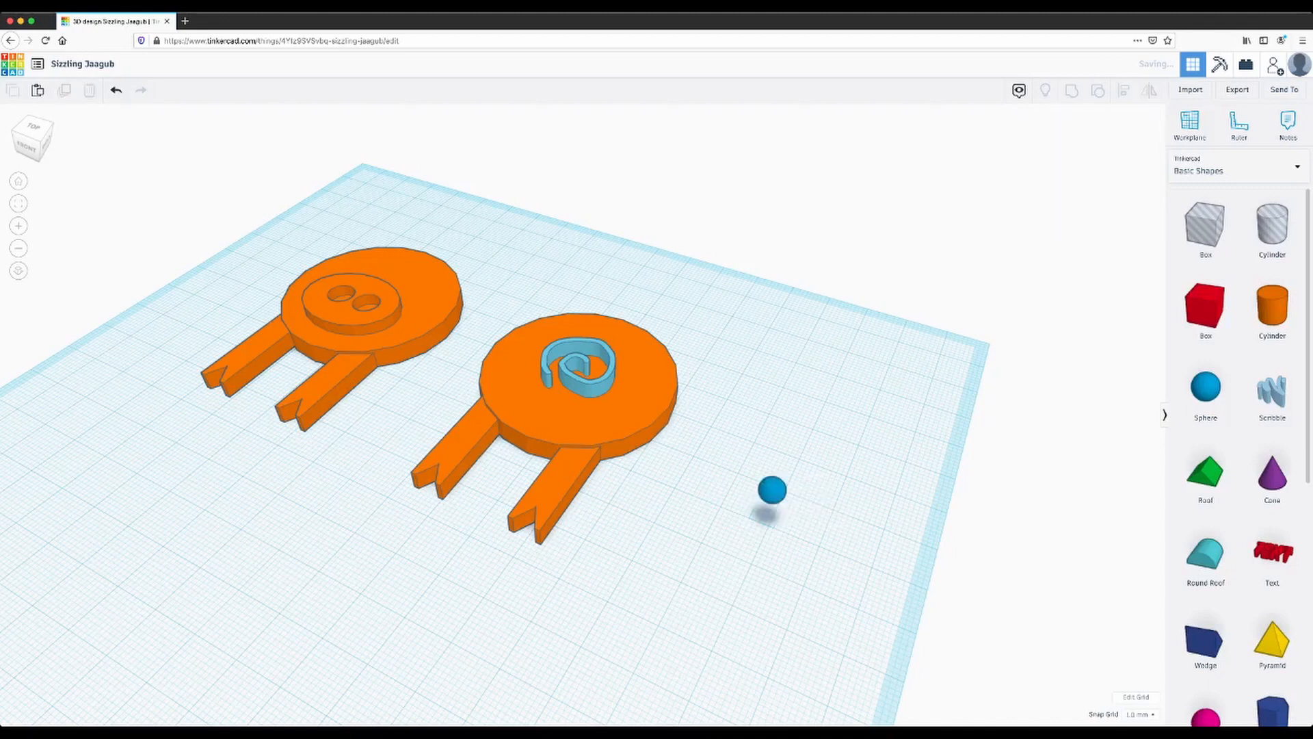
Move the small sphere onto the left-hand disc above the snout as an eye and lower it 3 mm into the surface.
{"action": "left_click", "coordinate": [581, 420]}
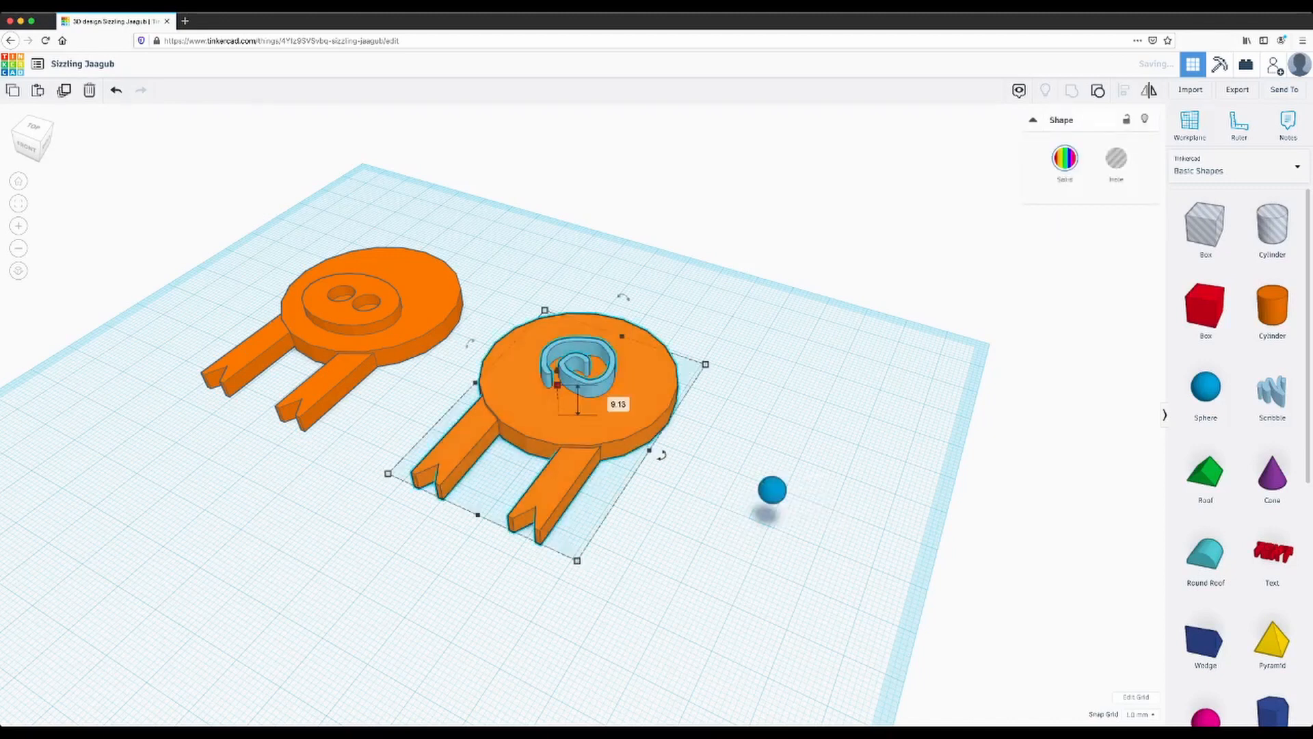
{"action": "left_click", "coordinate": [345, 311]}
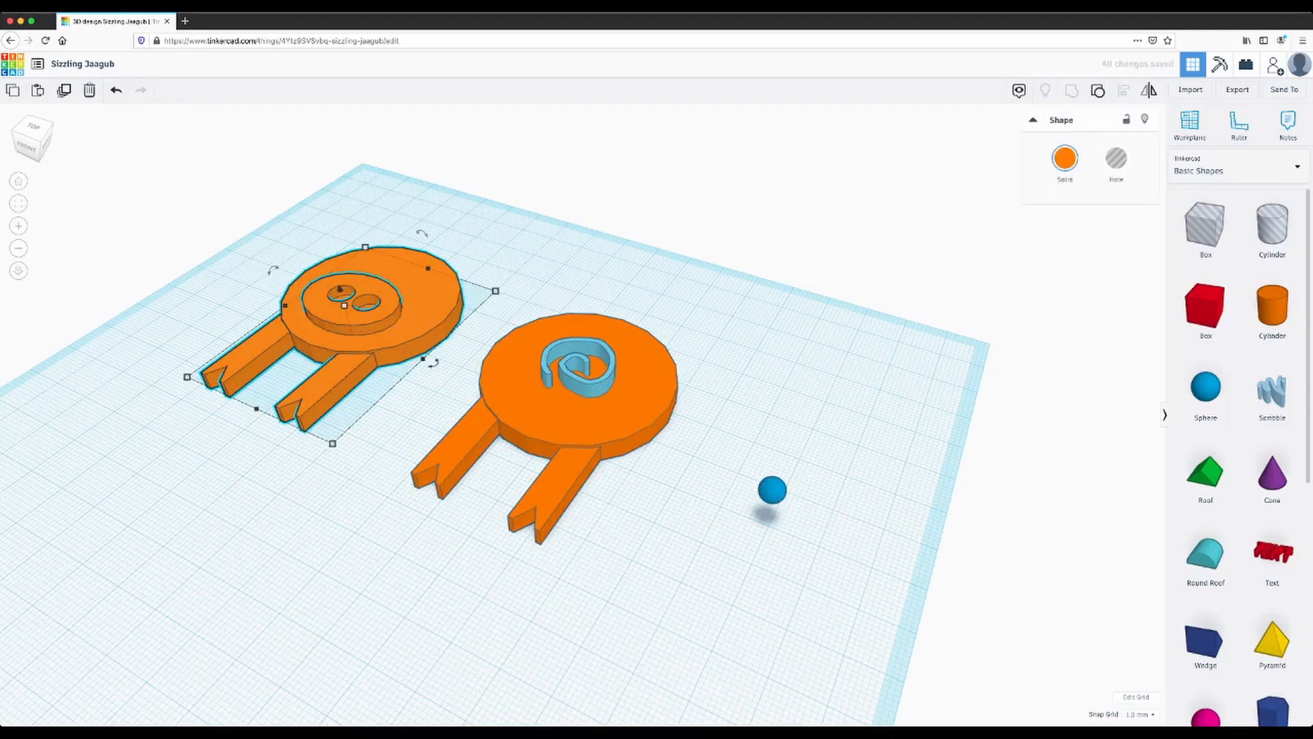
{"action": "left_click_drag", "start_coordinate": [772, 490], "coordinate": [414, 278]}
{"action": "right_click_drag", "start_coordinate": [414, 279], "coordinate": [592, 366]}
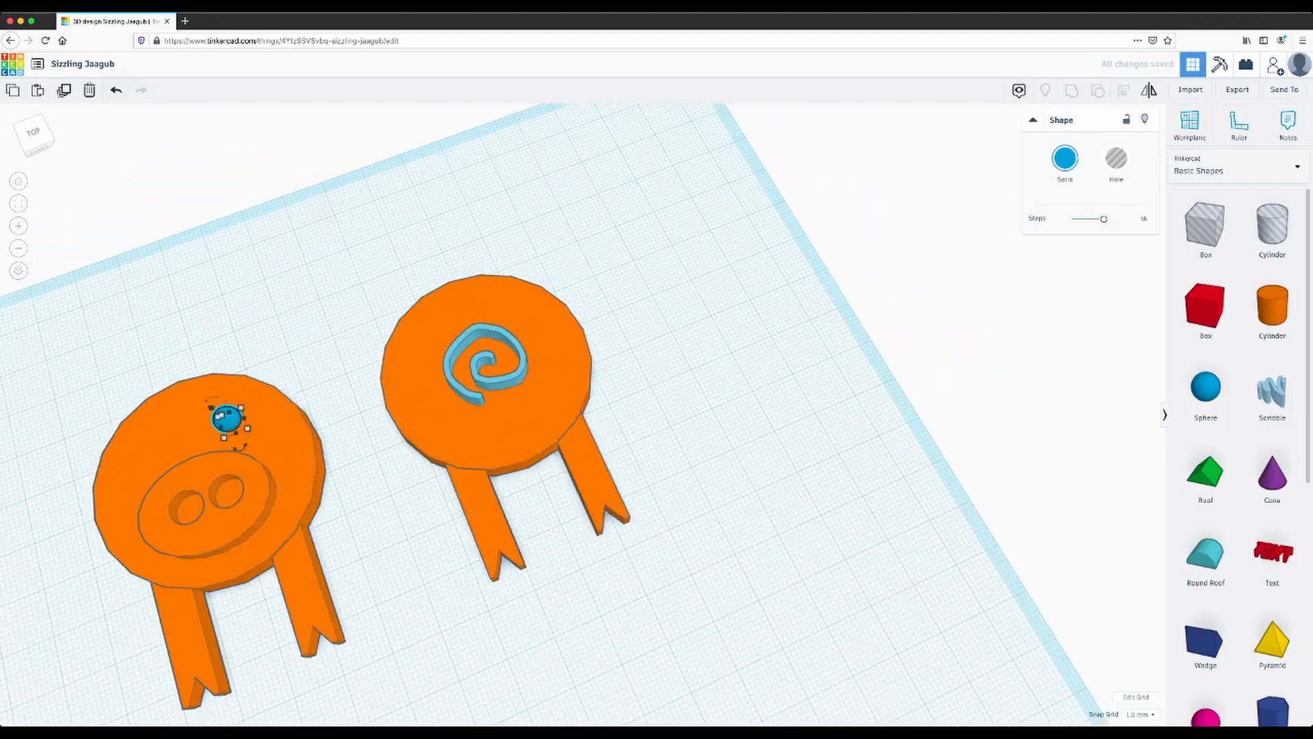
{"action": "left_click_drag", "start_coordinate": [211, 407], "coordinate": [217, 412]}
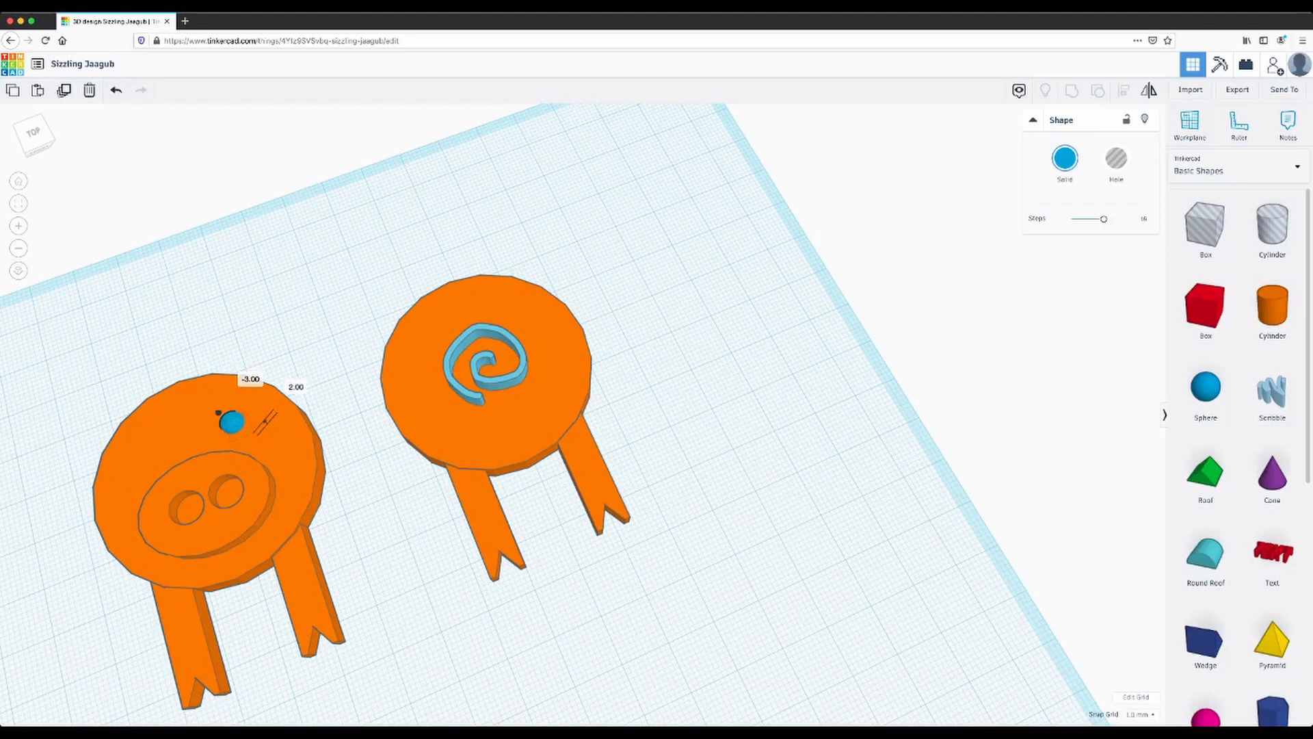
{"action": "right_click_drag", "start_coordinate": [217, 412], "coordinate": [256, 454]}
Duplicate the eye sphere and move the copy to the opposite side of the face above the snout.
{"action": "left_click", "coordinate": [231, 428]}
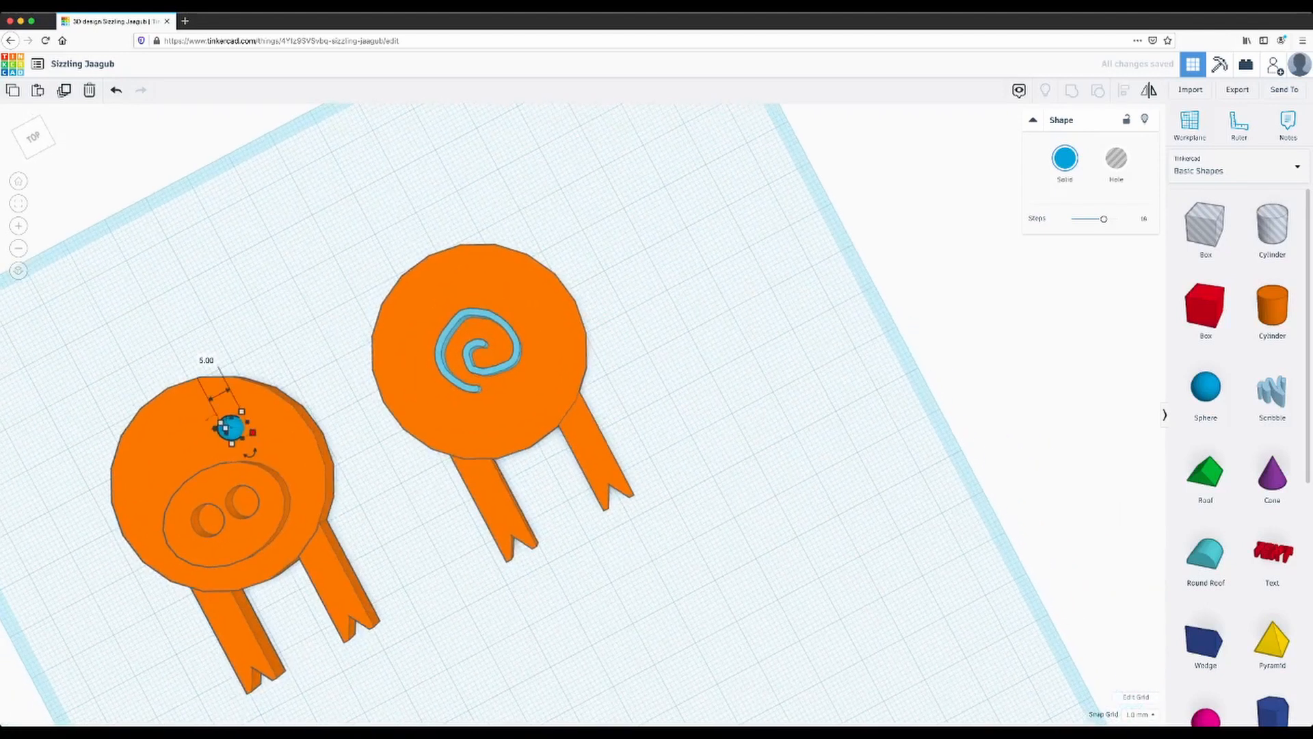
{"action": "key", "text": "super+v"}
{"action": "left_click_drag", "start_coordinate": [241, 422], "coordinate": [151, 474]}
{"action": "right_click_drag", "start_coordinate": [151, 473], "coordinate": [91, 376]}
Flatten both eye spheres slightly, setting the copied one's height to 4 mm.
{"action": "left_click", "coordinate": [141, 449]}
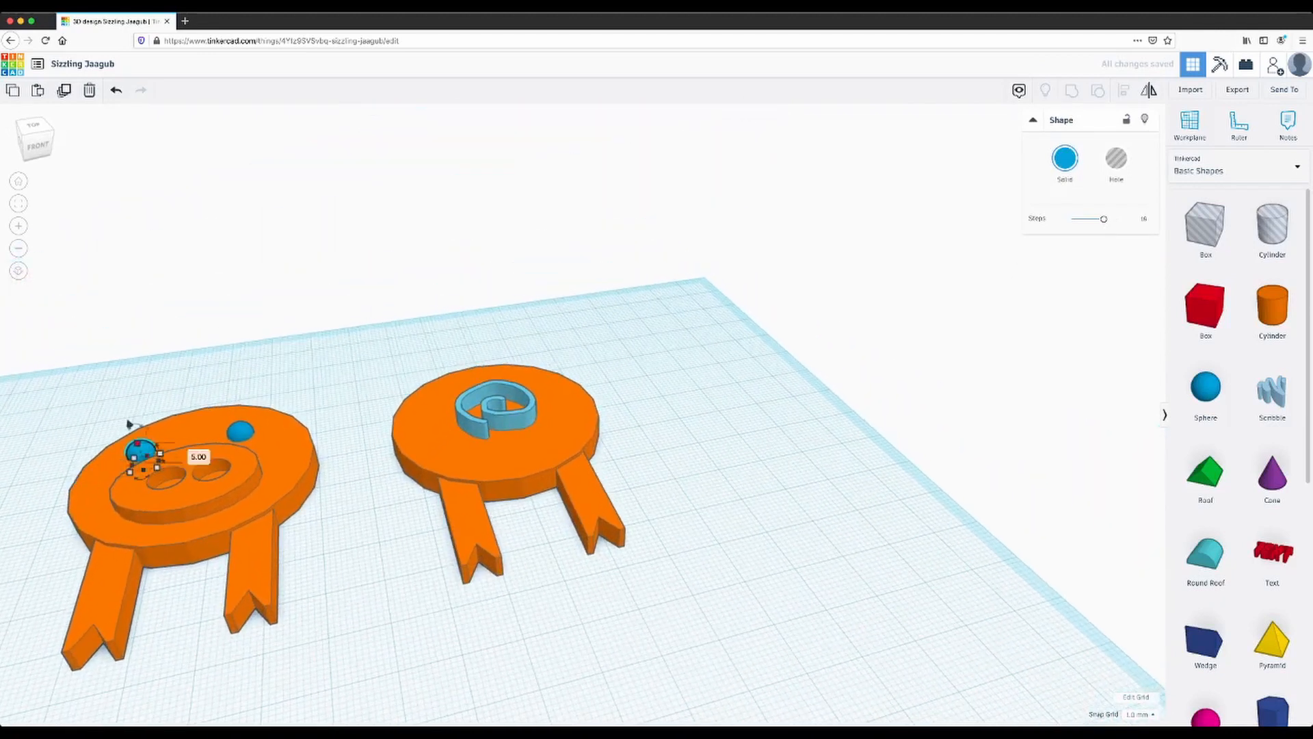
{"action": "left_click_drag", "start_coordinate": [139, 446], "coordinate": [138, 447]}
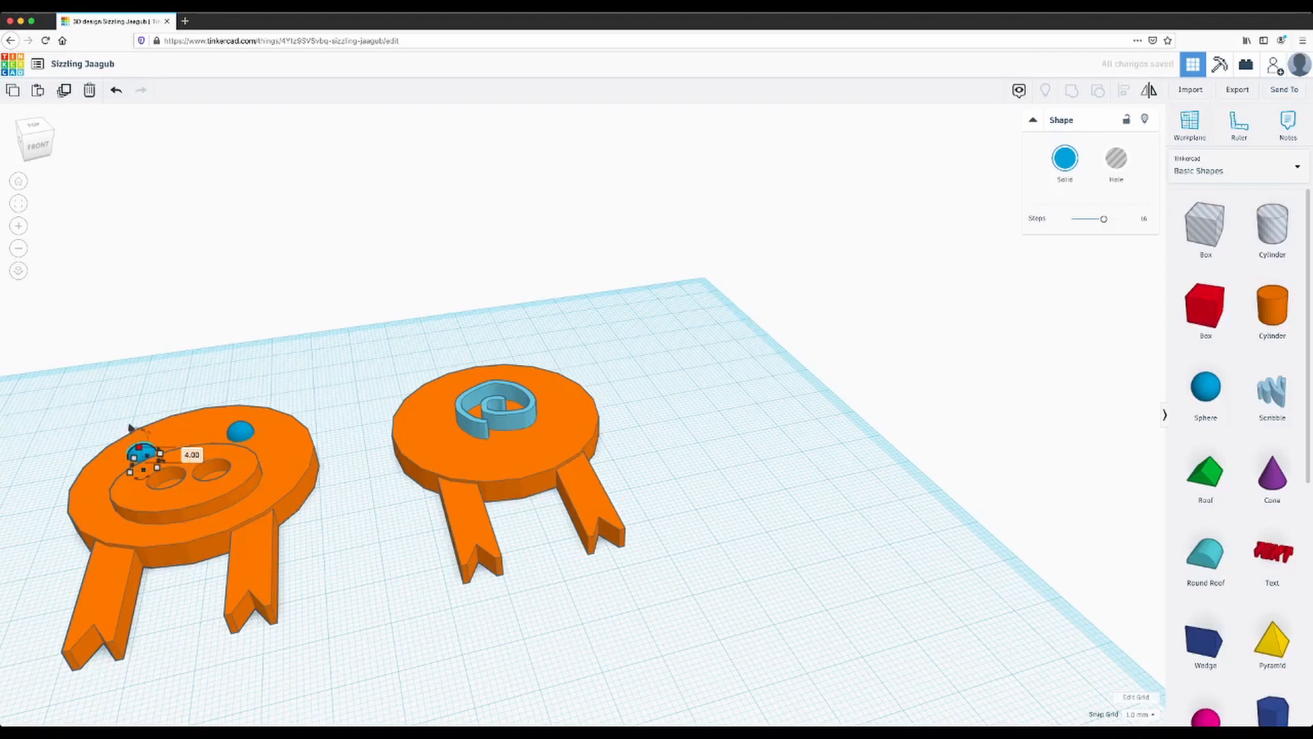
{"action": "left_click", "coordinate": [240, 430]}
{"action": "left_click_drag", "start_coordinate": [238, 424], "coordinate": [238, 428]}
{"action": "left_click", "coordinate": [267, 348]}
{"action": "right_click_drag", "start_coordinate": [266, 349], "coordinate": [217, 468]}
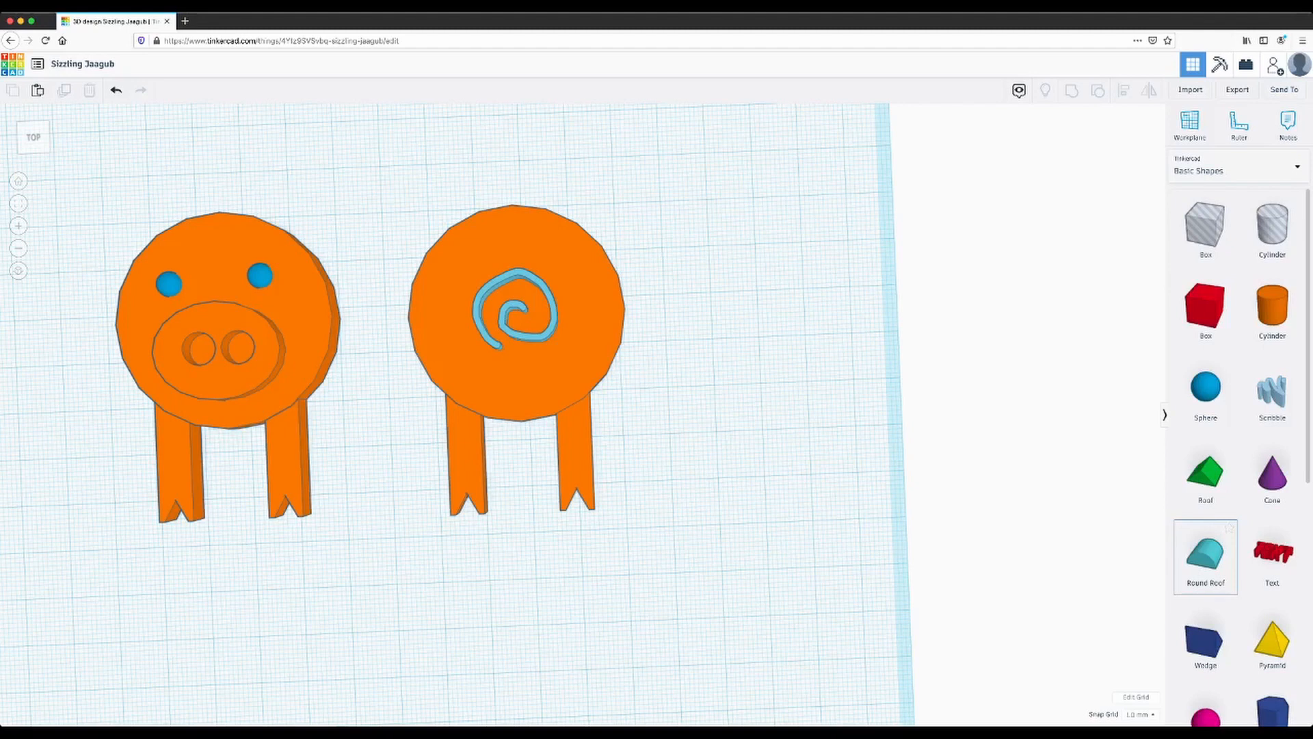
Place a Round Roof on the workplane, rotate it to stand on its flat end and raise it to sit on the workplane.
{"action": "left_click_drag", "start_coordinate": [1205, 554], "coordinate": [787, 568]}
{"action": "right_click_drag", "start_coordinate": [656, 479], "coordinate": [838, 359]}
{"action": "left_click_drag", "start_coordinate": [791, 326], "coordinate": [742, 341]}
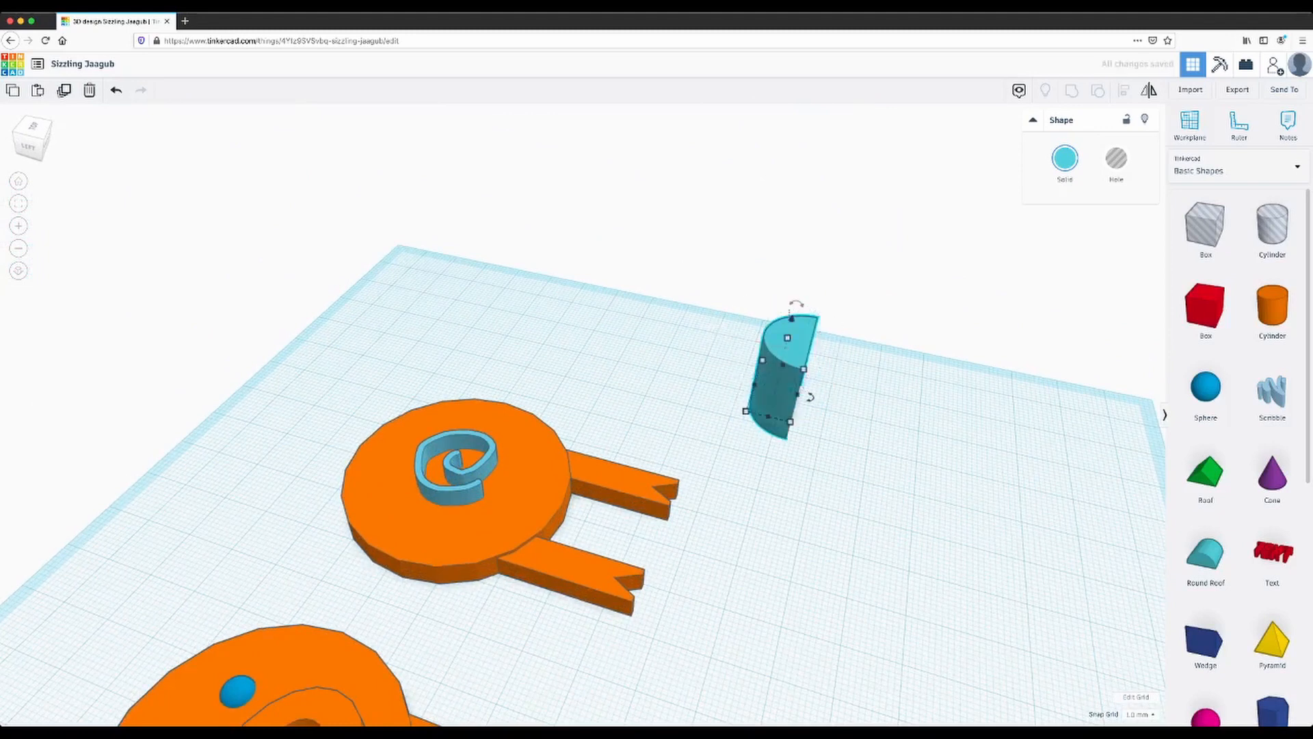
{"action": "left_click", "coordinate": [711, 390]}
{"action": "left_click", "coordinate": [783, 363]}
{"action": "left_click_drag", "start_coordinate": [792, 318], "coordinate": [796, 298]}
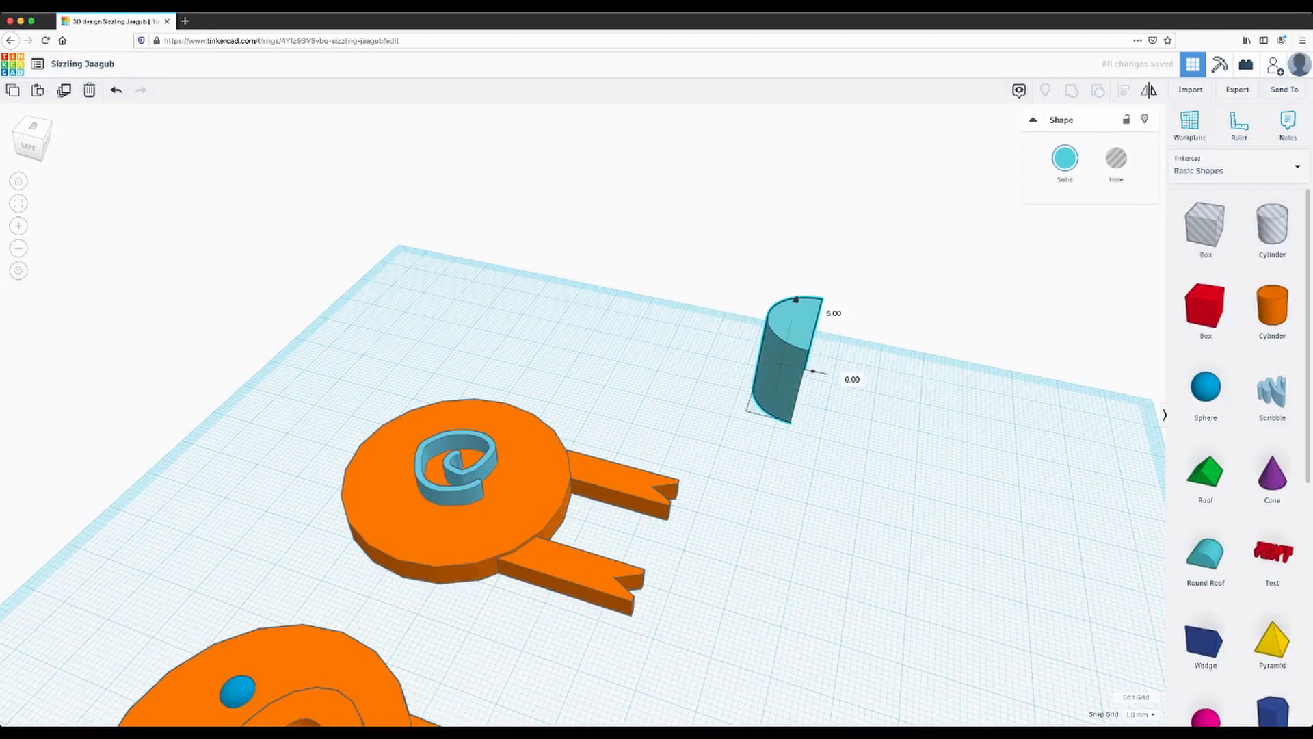
{"action": "right_click_drag", "start_coordinate": [807, 397], "coordinate": [704, 519]}
Move the upright Round Roof above the left-hand disc, shrink it to ear size and set its height to 3 mm.
{"action": "left_click_drag", "start_coordinate": [848, 489], "coordinate": [234, 251]}
{"action": "left_click_drag", "start_coordinate": [222, 299], "coordinate": [261, 283]}
{"action": "left_click_drag", "start_coordinate": [234, 219], "coordinate": [267, 245]}
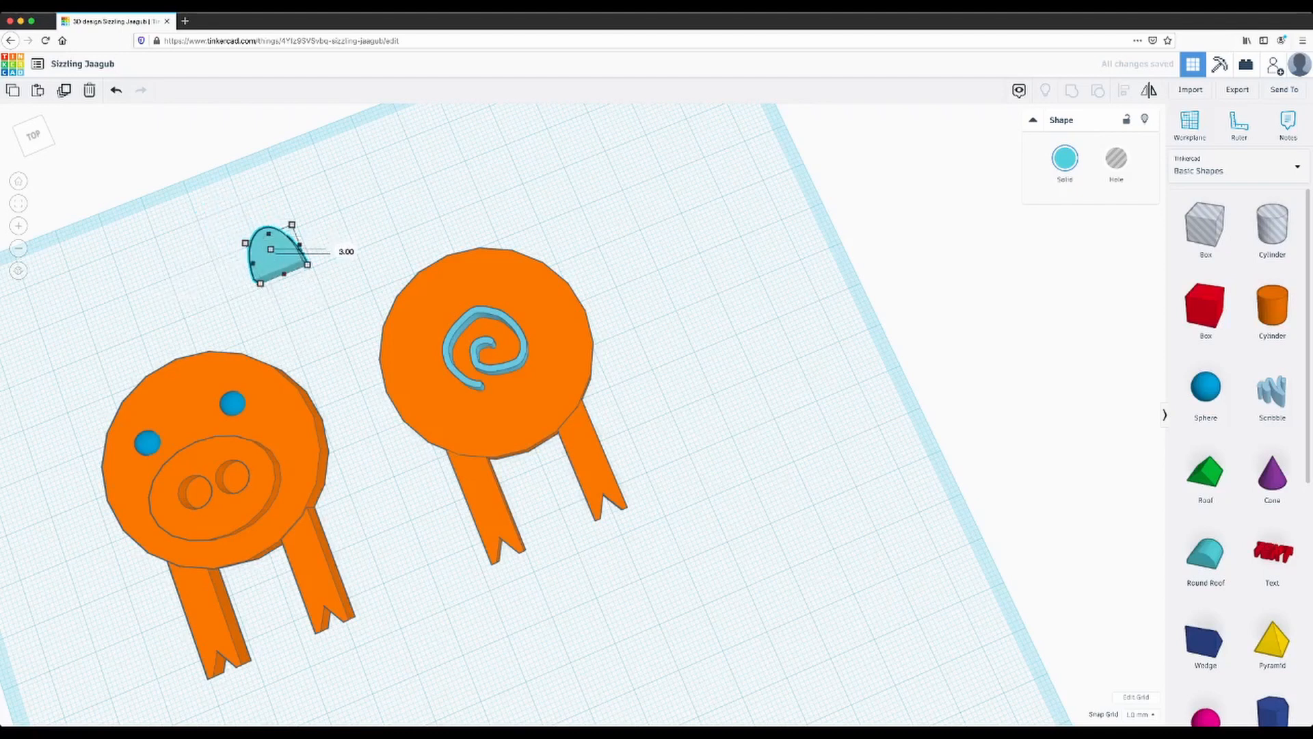
{"action": "right_click_drag", "start_coordinate": [295, 294], "coordinate": [336, 240]}
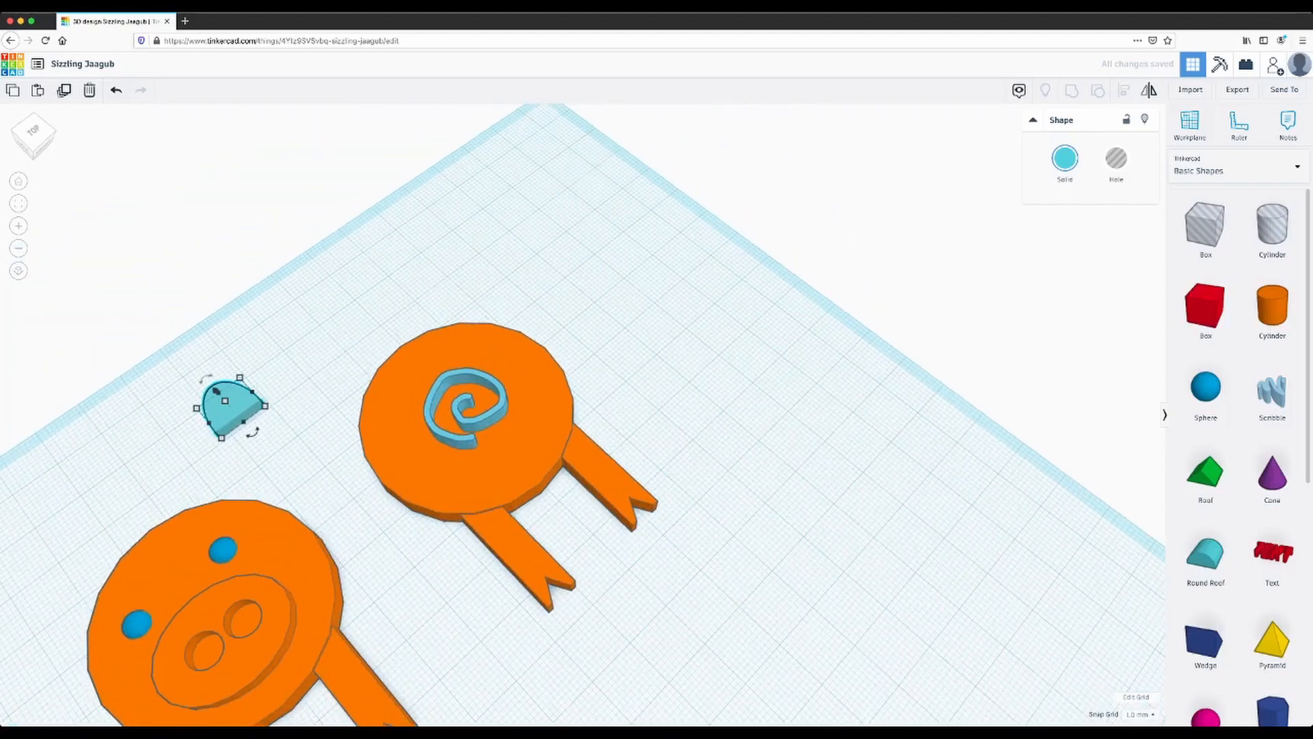
Move the ear to the left-hand disc's upper-left edge, rotate it to point outward and tuck its flat side into the disc.
{"action": "left_click_drag", "start_coordinate": [216, 390], "coordinate": [60, 563]}
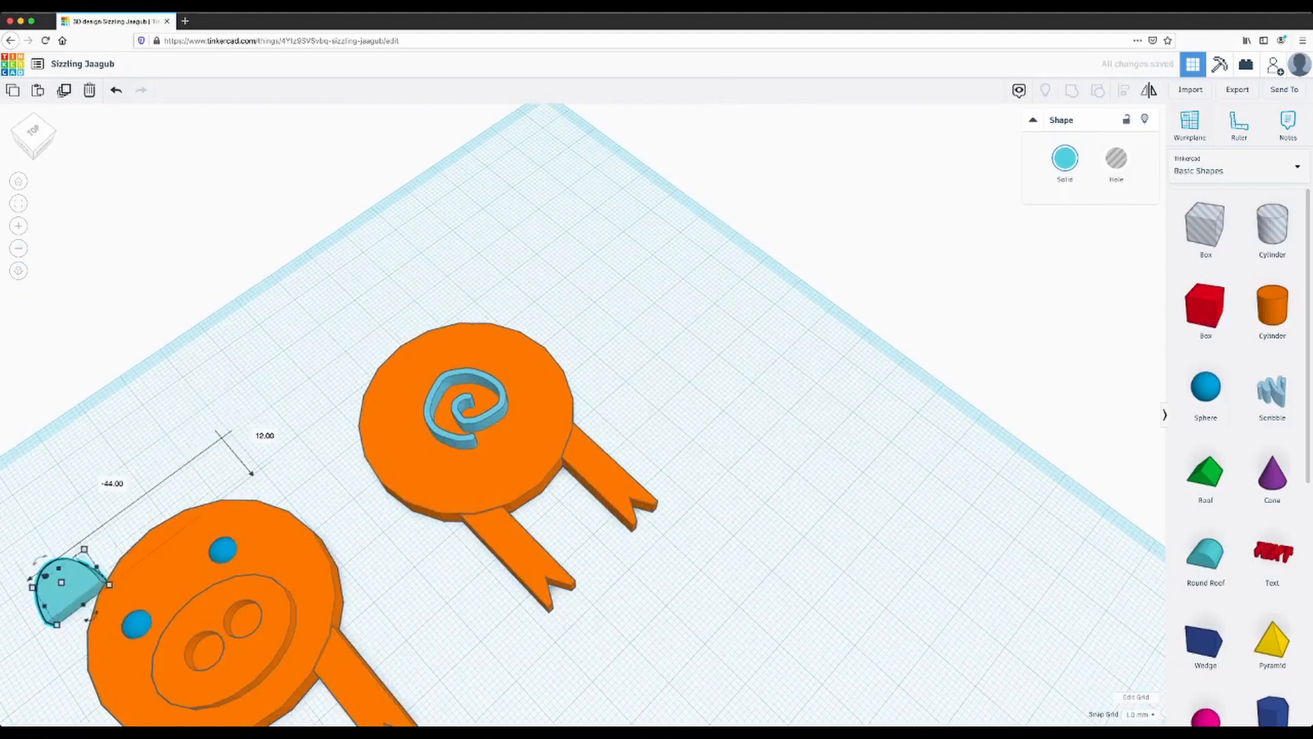
{"action": "right_click_drag", "start_coordinate": [68, 581], "coordinate": [32, 612]}
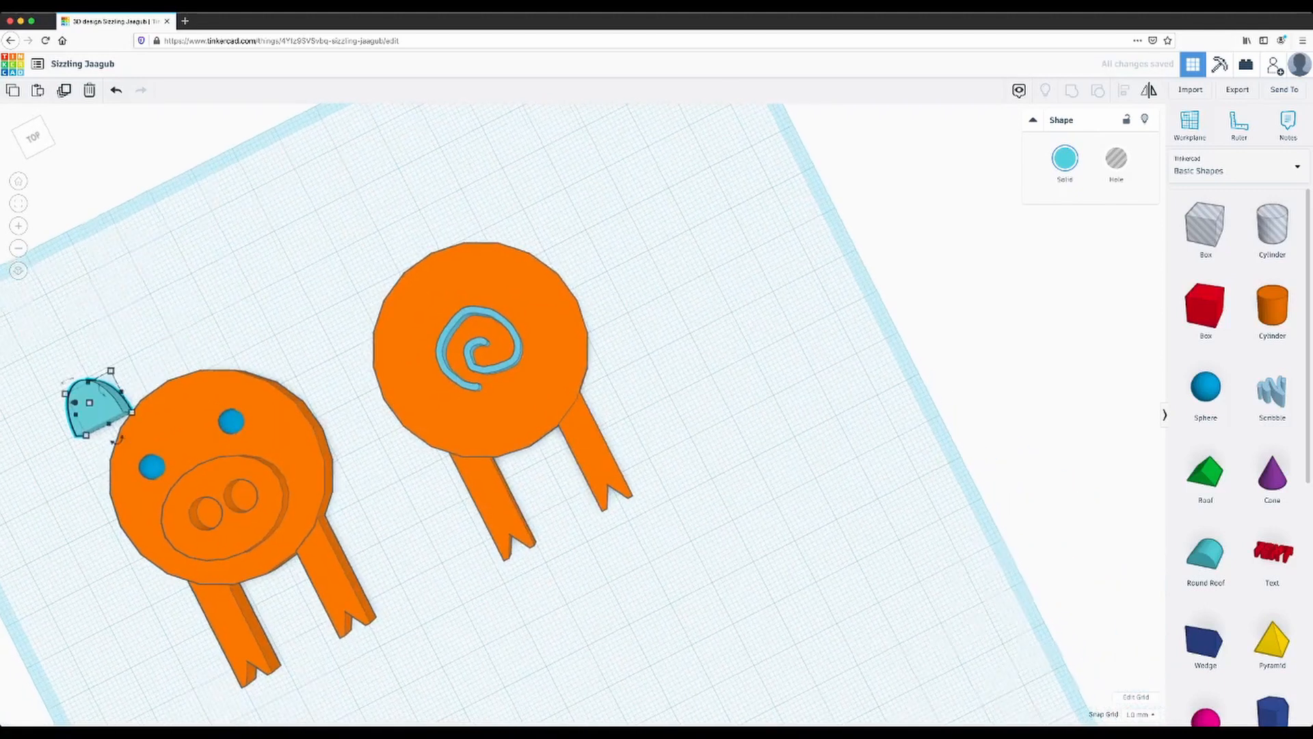
{"action": "left_click", "coordinate": [77, 361]}
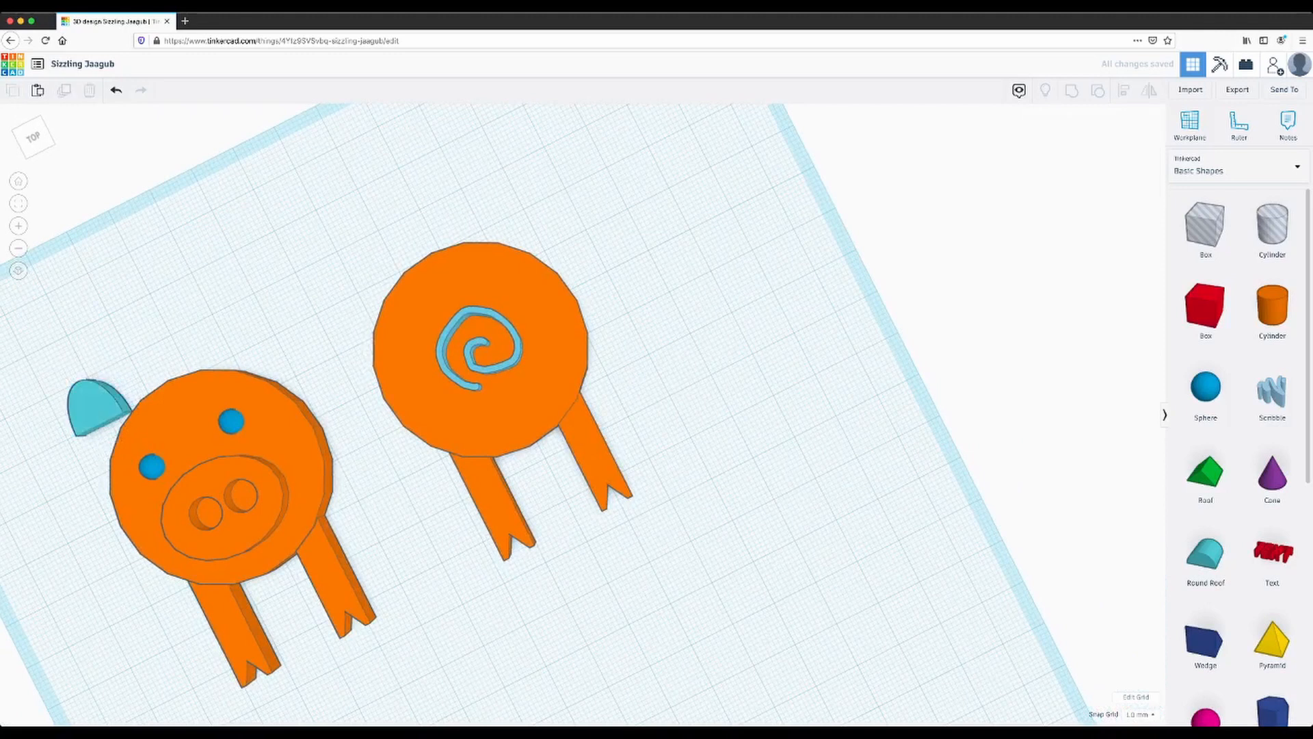
{"action": "left_click", "coordinate": [98, 402]}
{"action": "left_click_drag", "start_coordinate": [80, 365], "coordinate": [75, 365]}
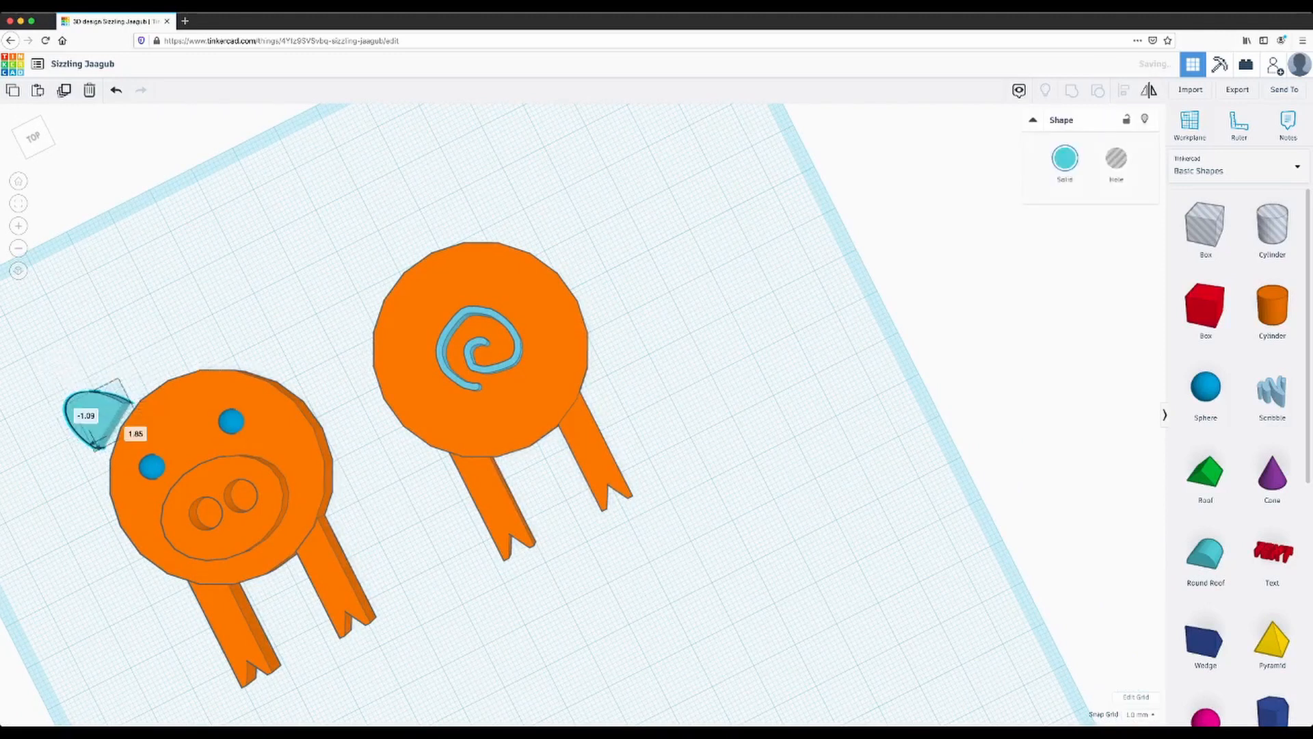
{"action": "mouse_move", "coordinate": [103, 445]}
{"action": "right_mouse_down"}
{"action": "mouse_move", "coordinate": [133, 390]}
{"action": "mouse_move", "coordinate": [114, 444]}
{"action": "right_mouse_up"}
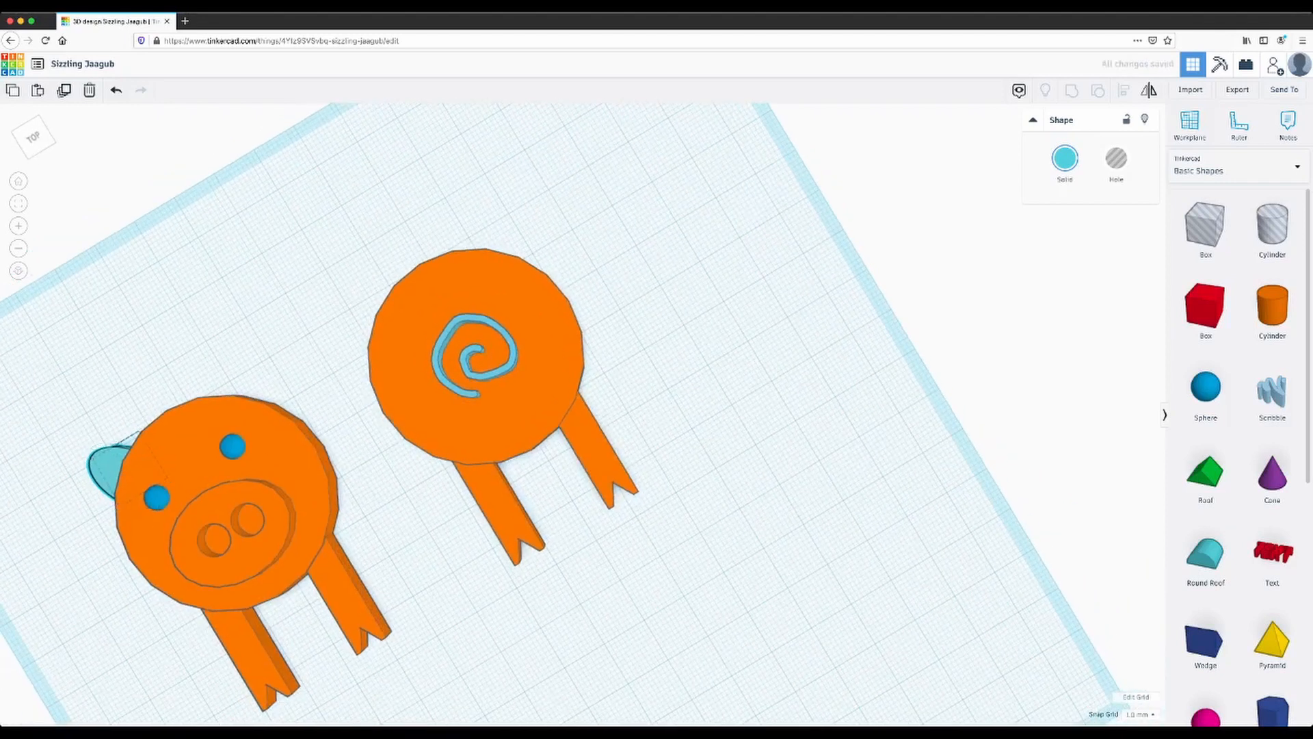
Duplicate the ear, move the copy to the head's upper-right edge and rotate it to point outward, mirroring the first ear.
{"action": "middle_click_drag", "start_coordinate": [115, 444], "coordinate": [159, 391]}
{"action": "right_click_drag", "start_coordinate": [159, 391], "coordinate": [248, 315]}
{"action": "middle_click_drag", "start_coordinate": [248, 383], "coordinate": [279, 236]}
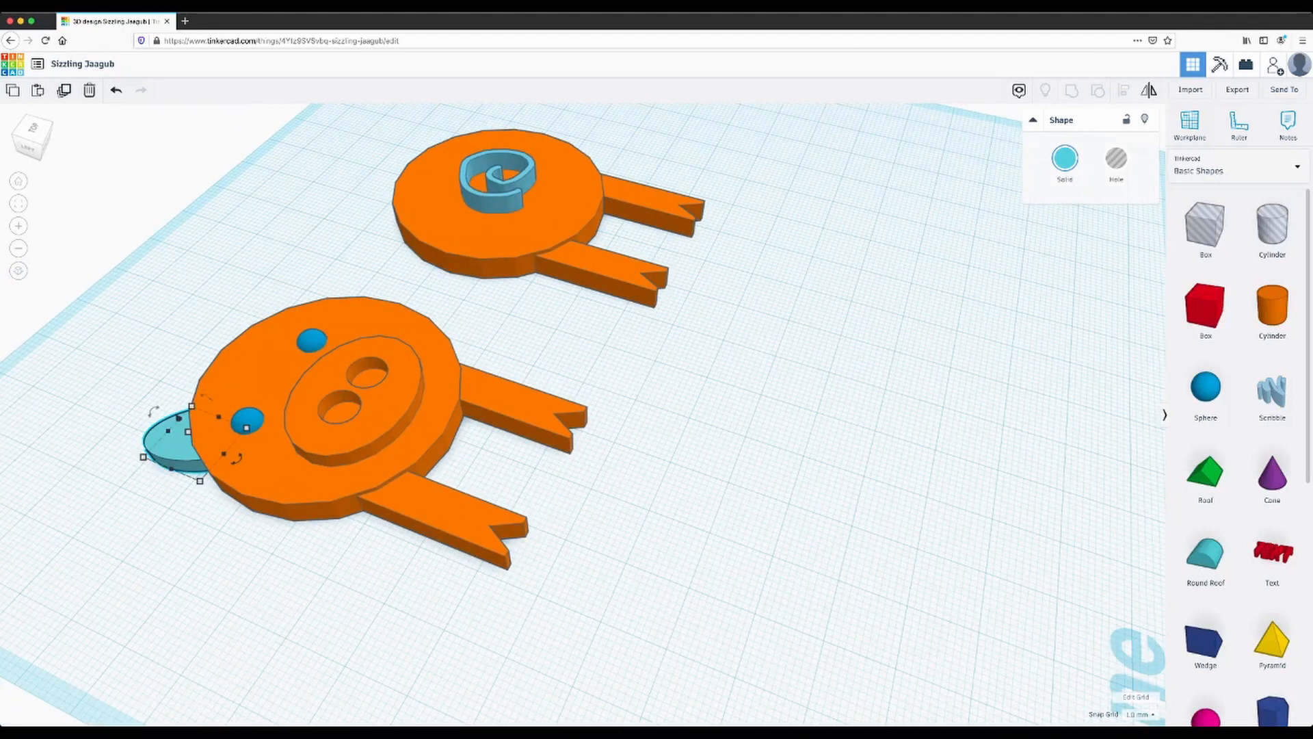
{"action": "right_click_drag", "start_coordinate": [279, 341], "coordinate": [175, 414]}
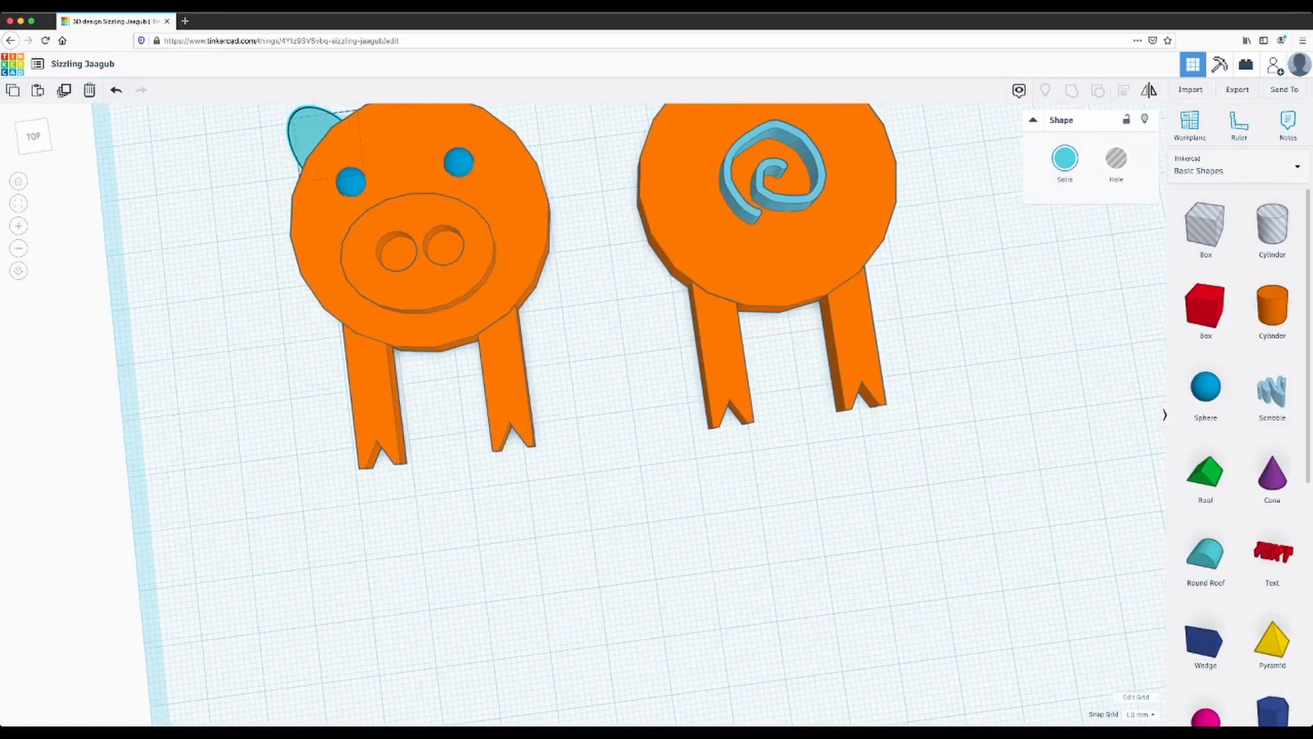
{"action": "middle_click_drag", "start_coordinate": [175, 414], "coordinate": [146, 557]}
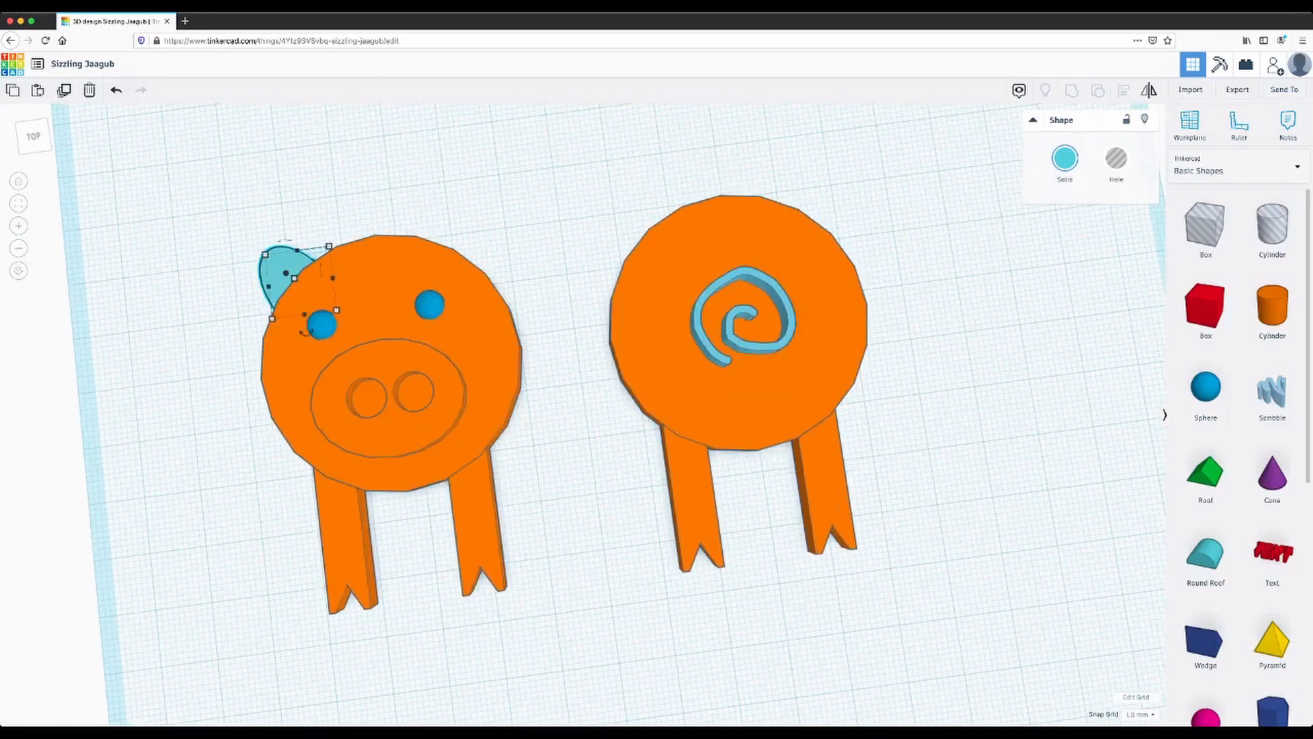
{"action": "key", "text": "super+u"}
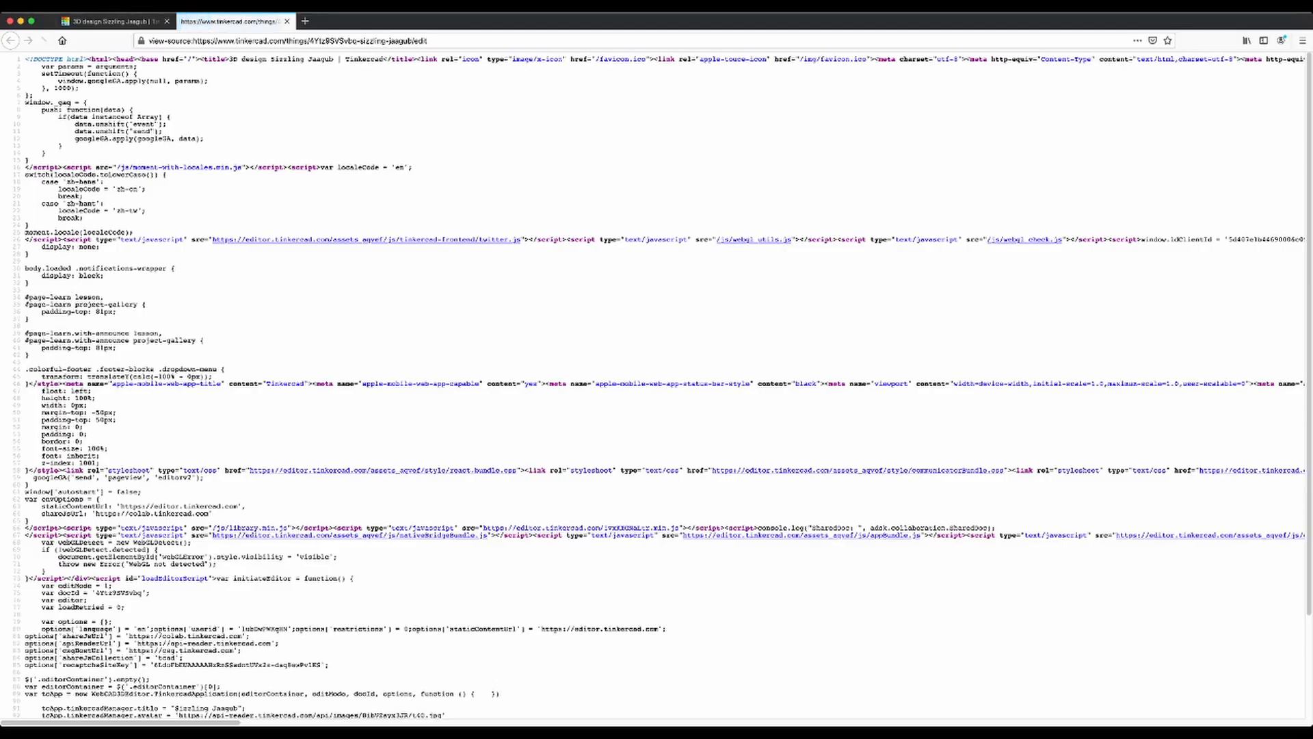
{"action": "key", "text": "super+w"}
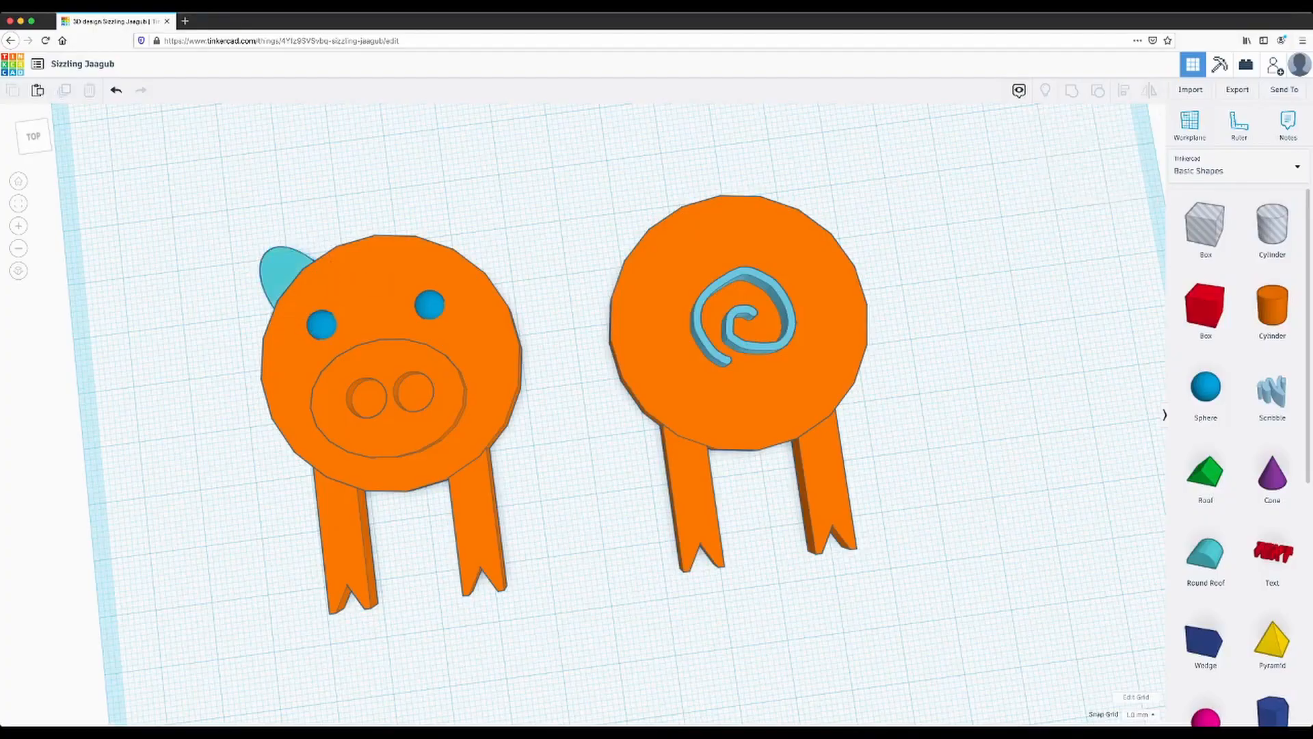
{"action": "key", "text": "super+v"}
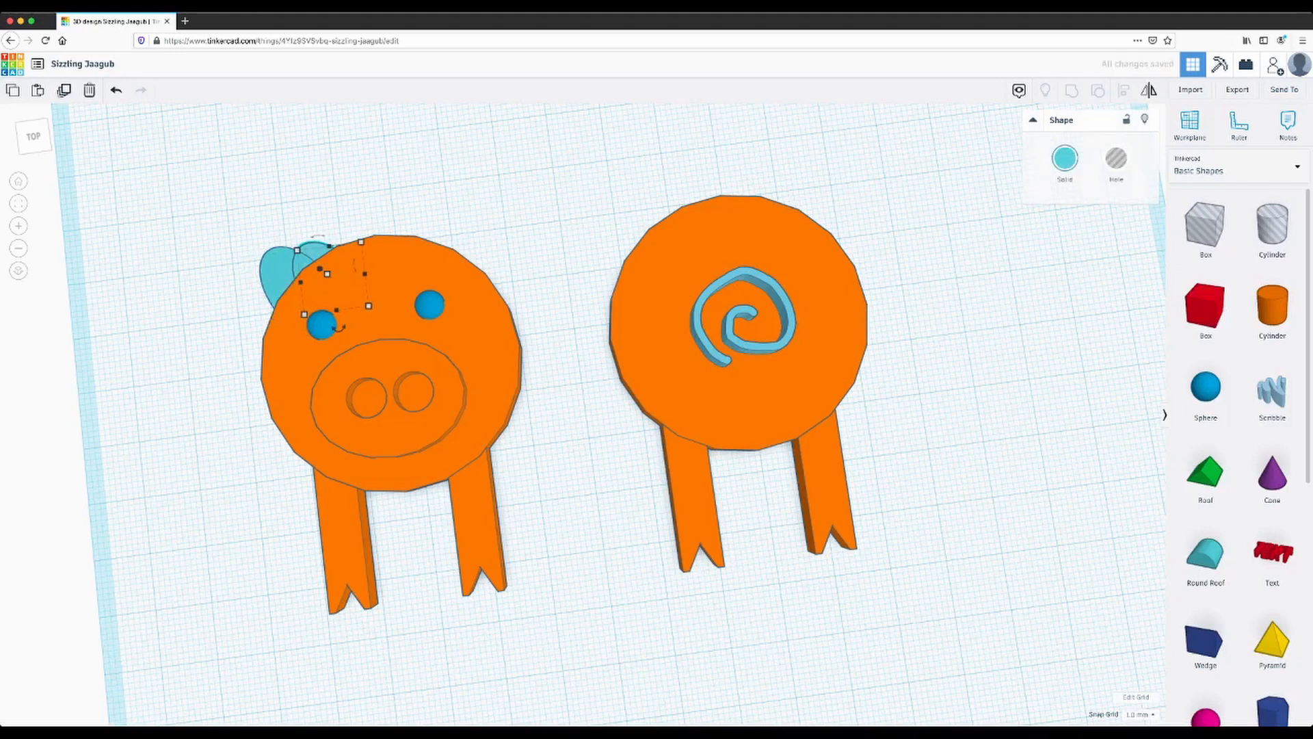
{"action": "left_click_drag", "start_coordinate": [333, 277], "coordinate": [472, 237]}
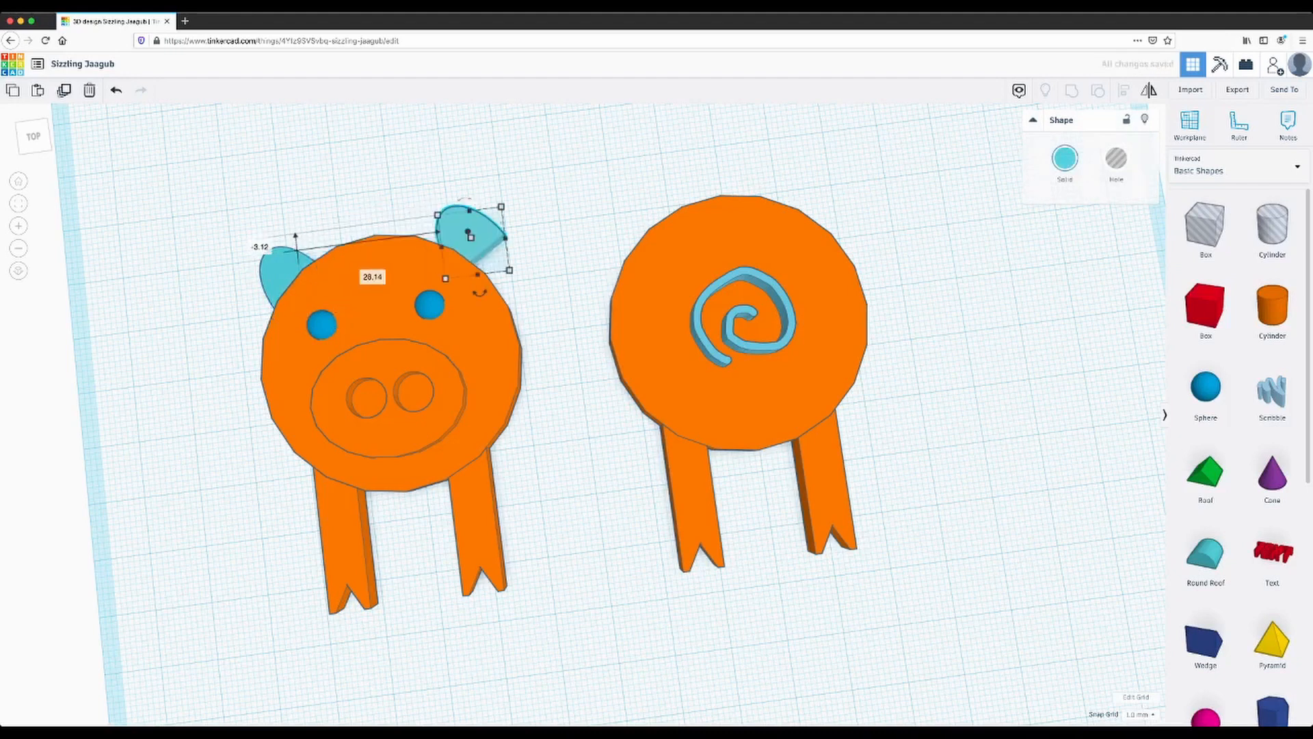
{"action": "left_click_drag", "start_coordinate": [479, 293], "coordinate": [468, 256]}
{"action": "left_click", "coordinate": [547, 222]}
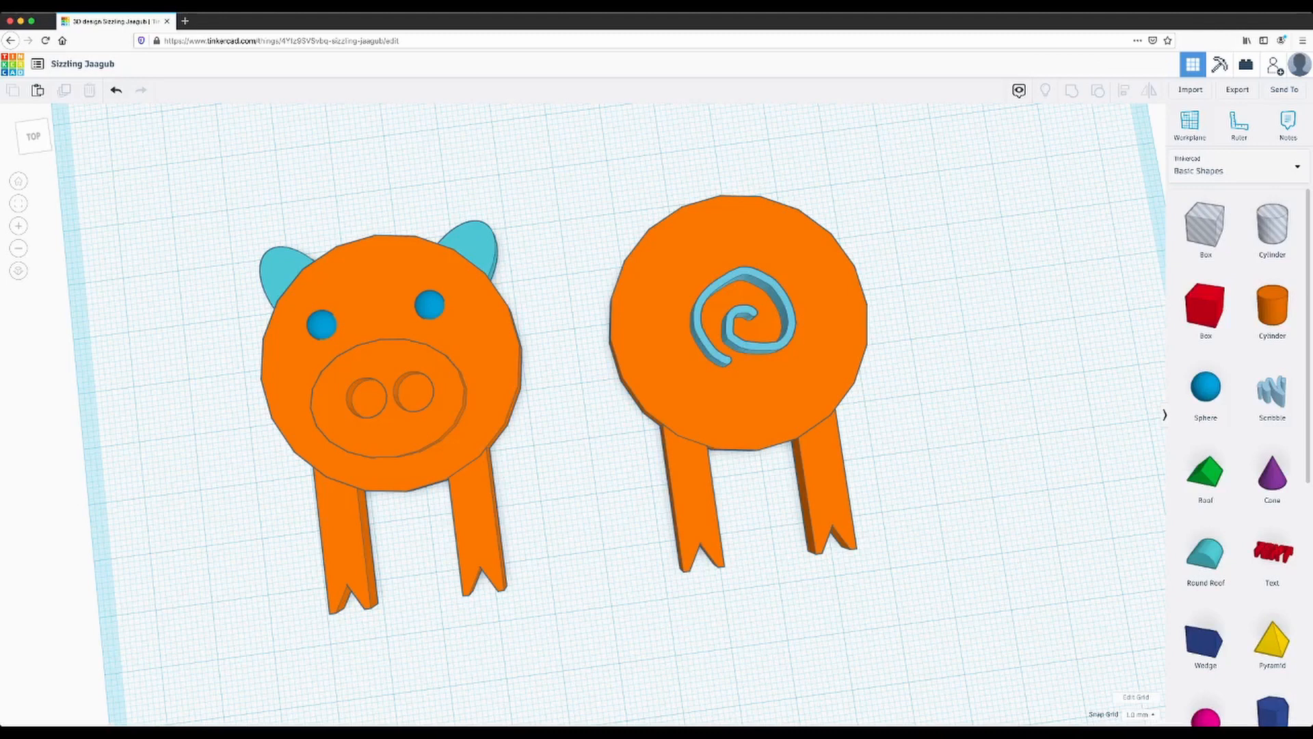
Place a solid cylinder beside the tail body, enlarge its base toward the bodies' disc size and lower its height to 21 mm.
{"action": "left_click_drag", "start_coordinate": [1272, 307], "coordinate": [964, 287]}
{"action": "mouse_move", "coordinate": [994, 334]}
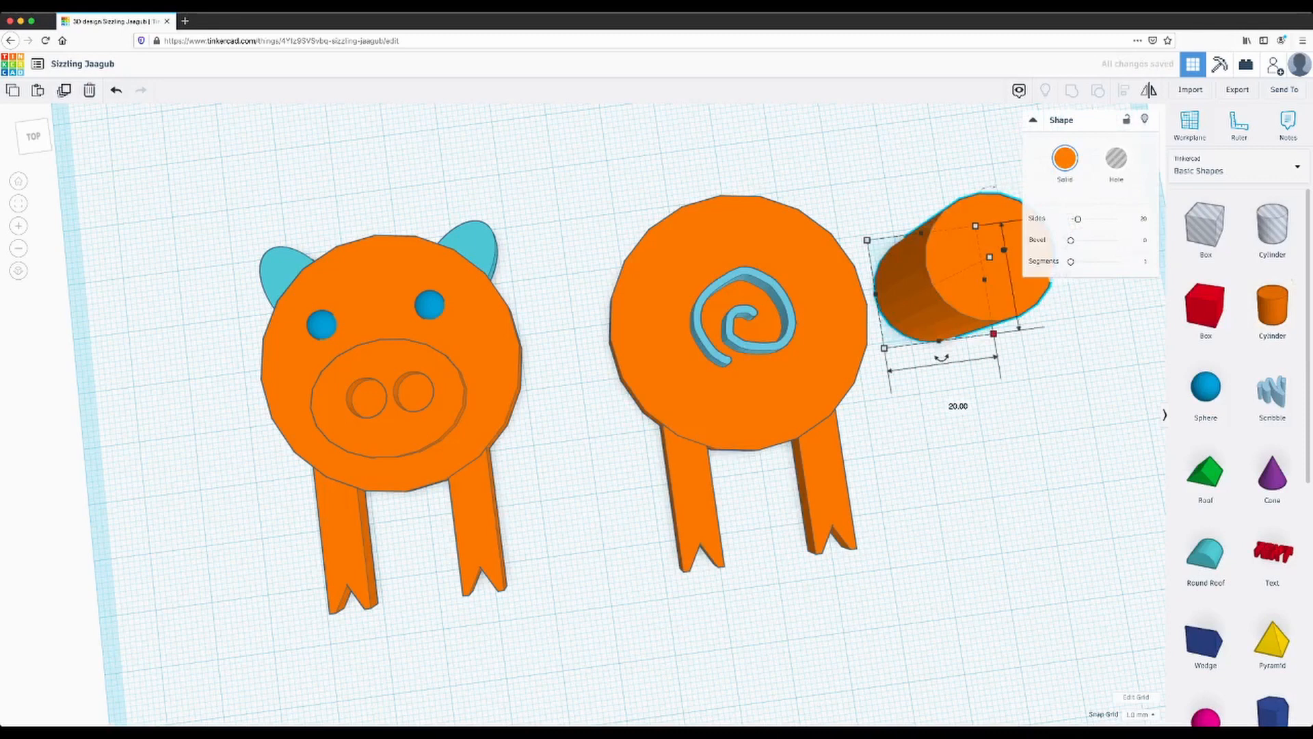
{"action": "left_click_drag", "start_coordinate": [993, 334], "coordinate": [1102, 413]}
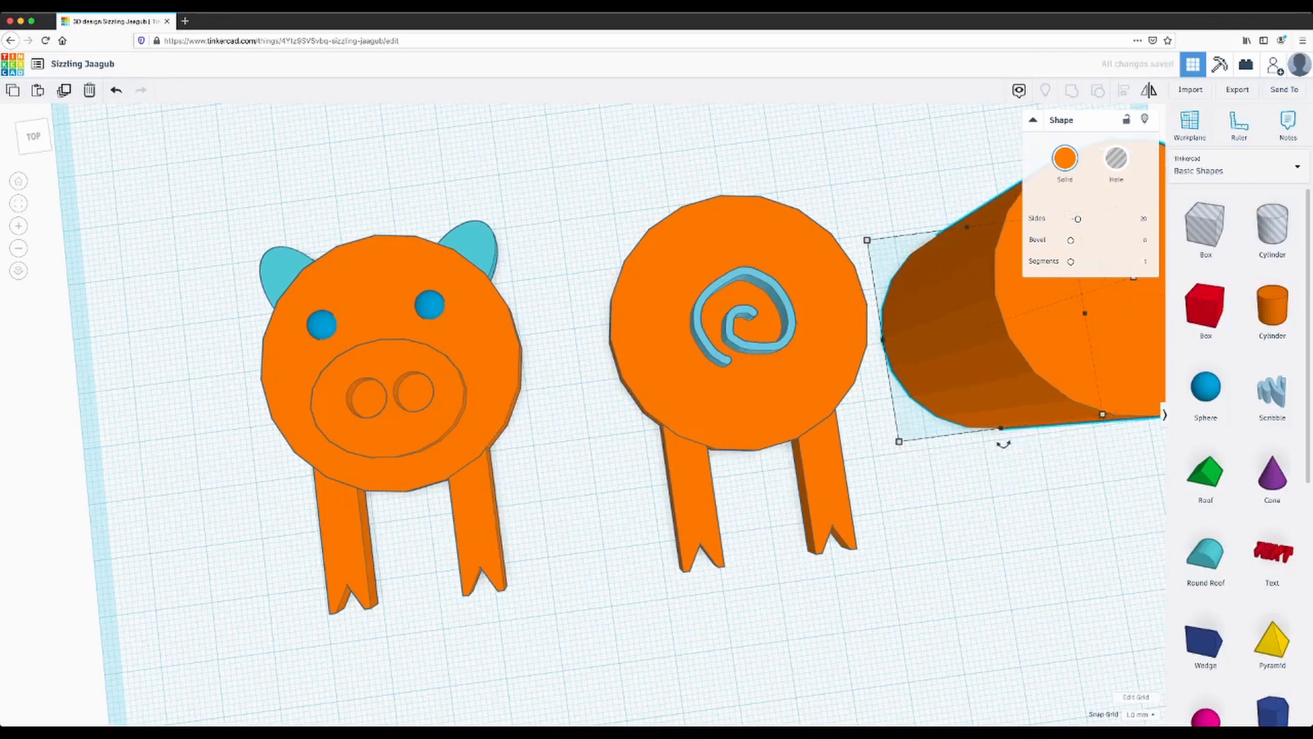
{"action": "right_click_drag", "start_coordinate": [1094, 486], "coordinate": [1189, 327]}
{"action": "left_click_drag", "start_coordinate": [794, 156], "coordinate": [789, 223]}
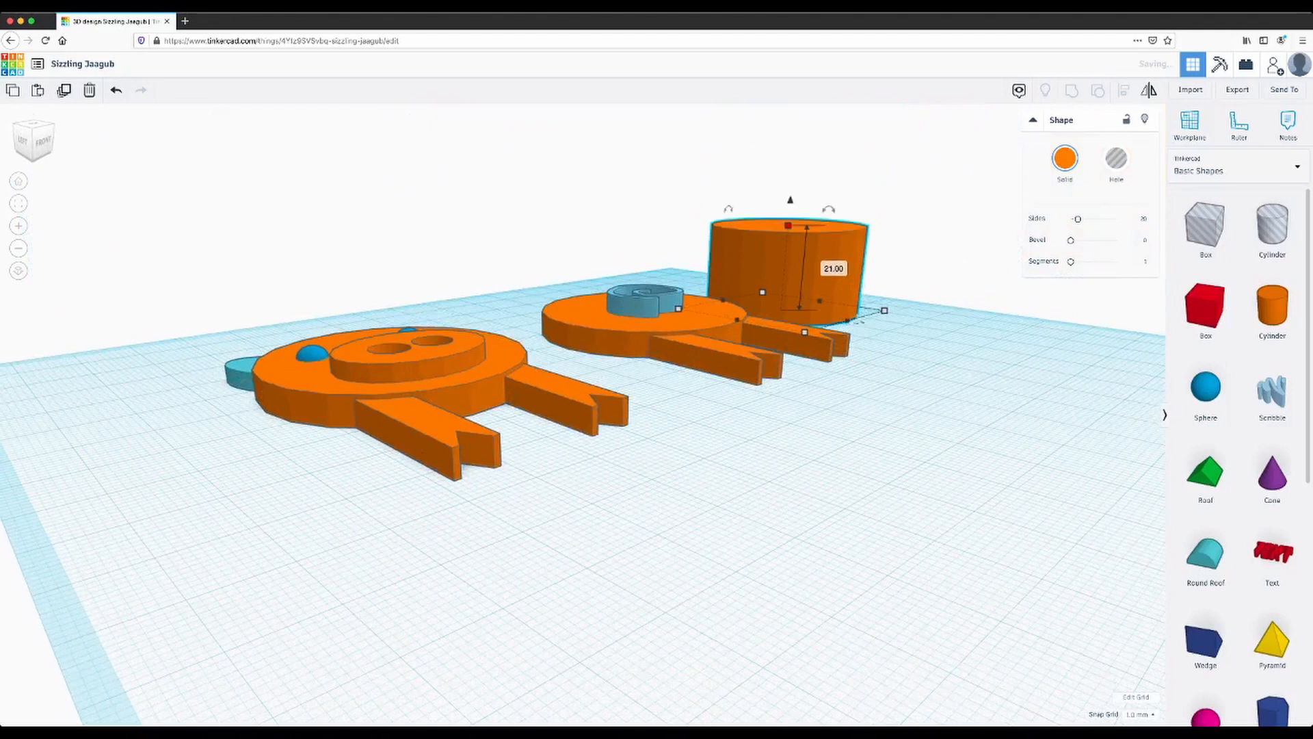
{"action": "left_click_drag", "start_coordinate": [900, 414], "coordinate": [969, 470]}
{"action": "right_click_drag", "start_coordinate": [968, 470], "coordinate": [889, 542]}
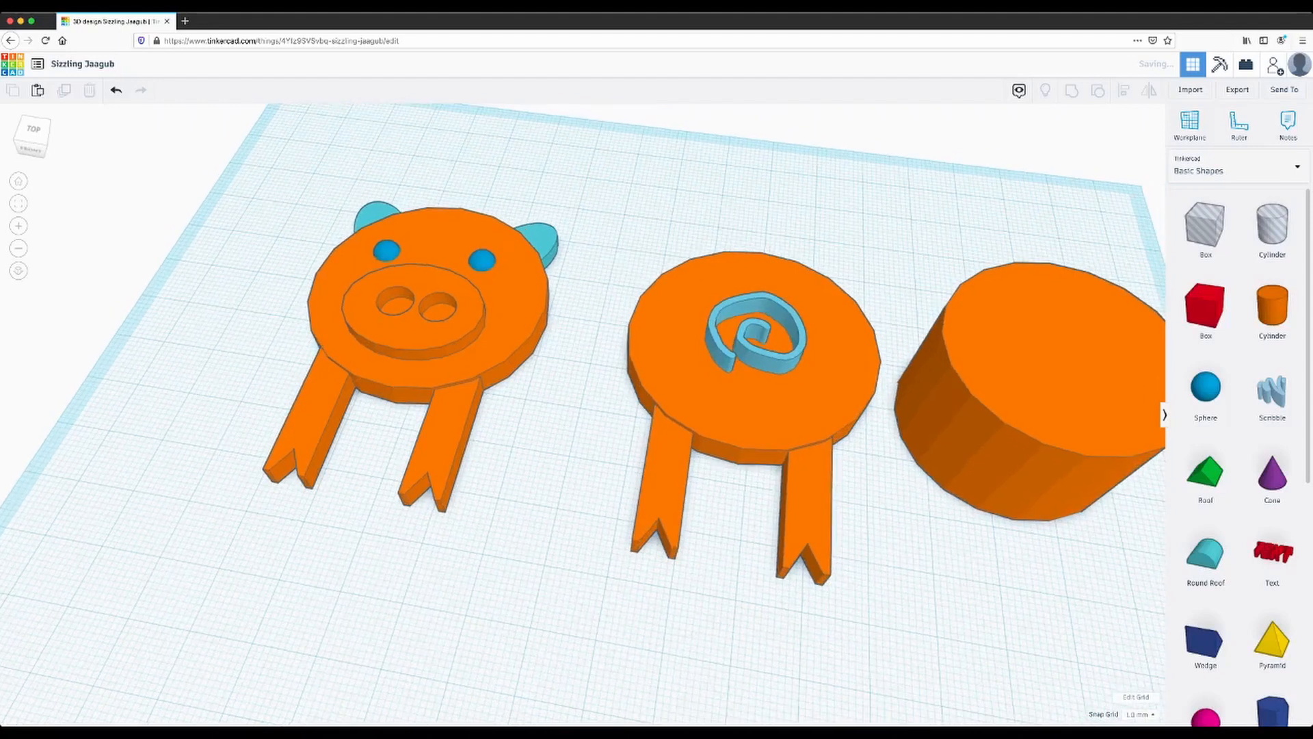
{"action": "left_click", "coordinate": [408, 306]}
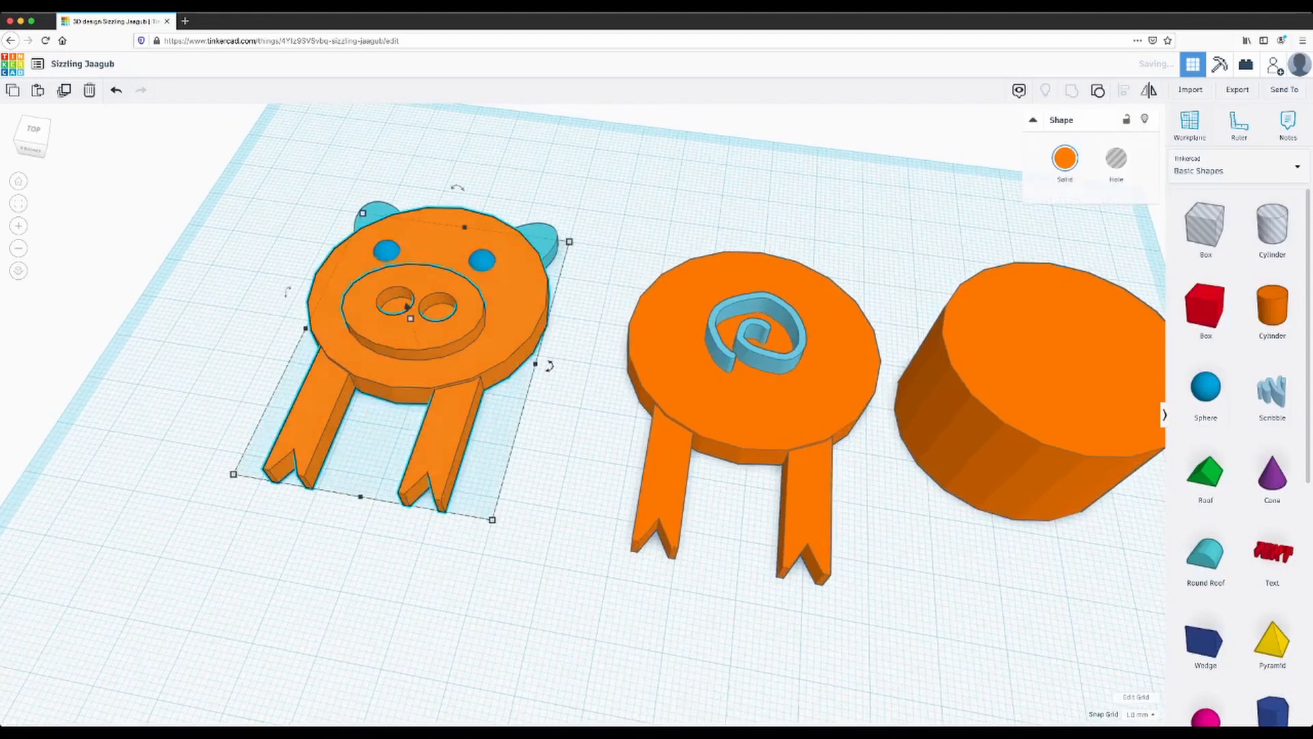
{"action": "left_click_drag", "start_coordinate": [287, 290], "coordinate": [299, 315]}
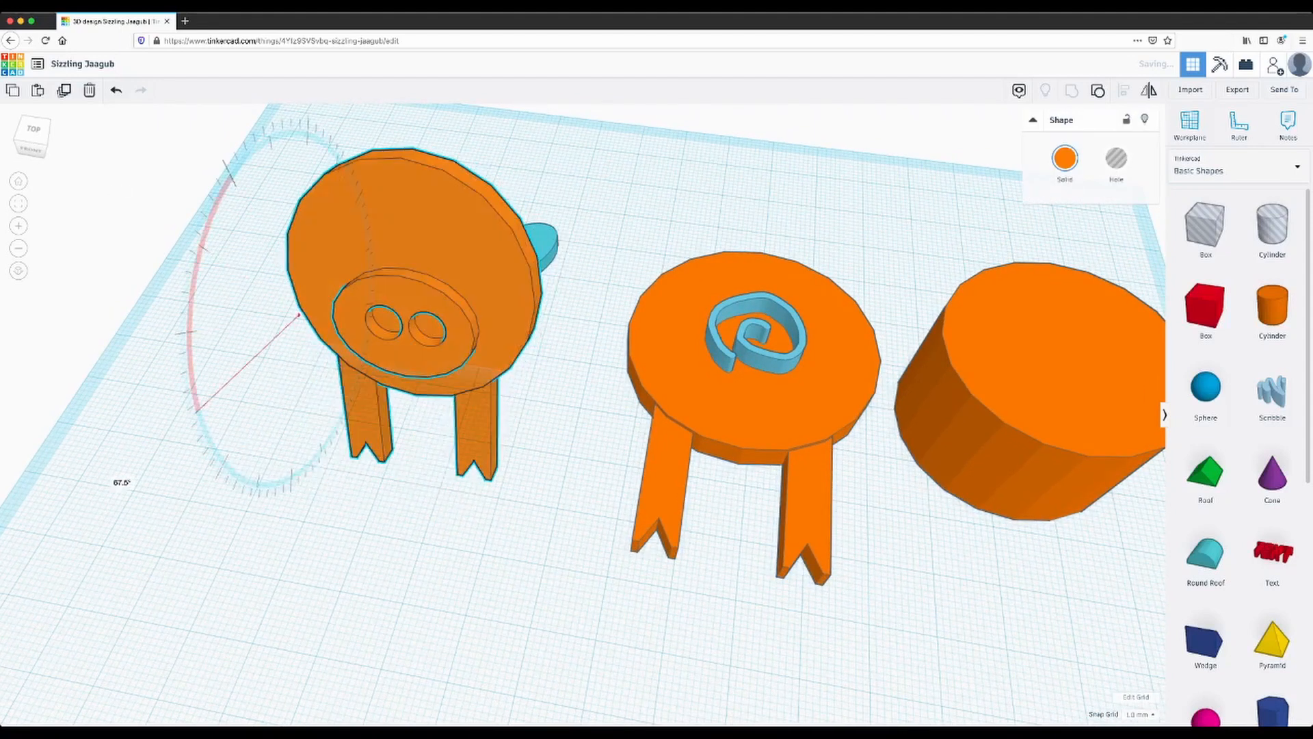
{"action": "left_click", "coordinate": [116, 90]}
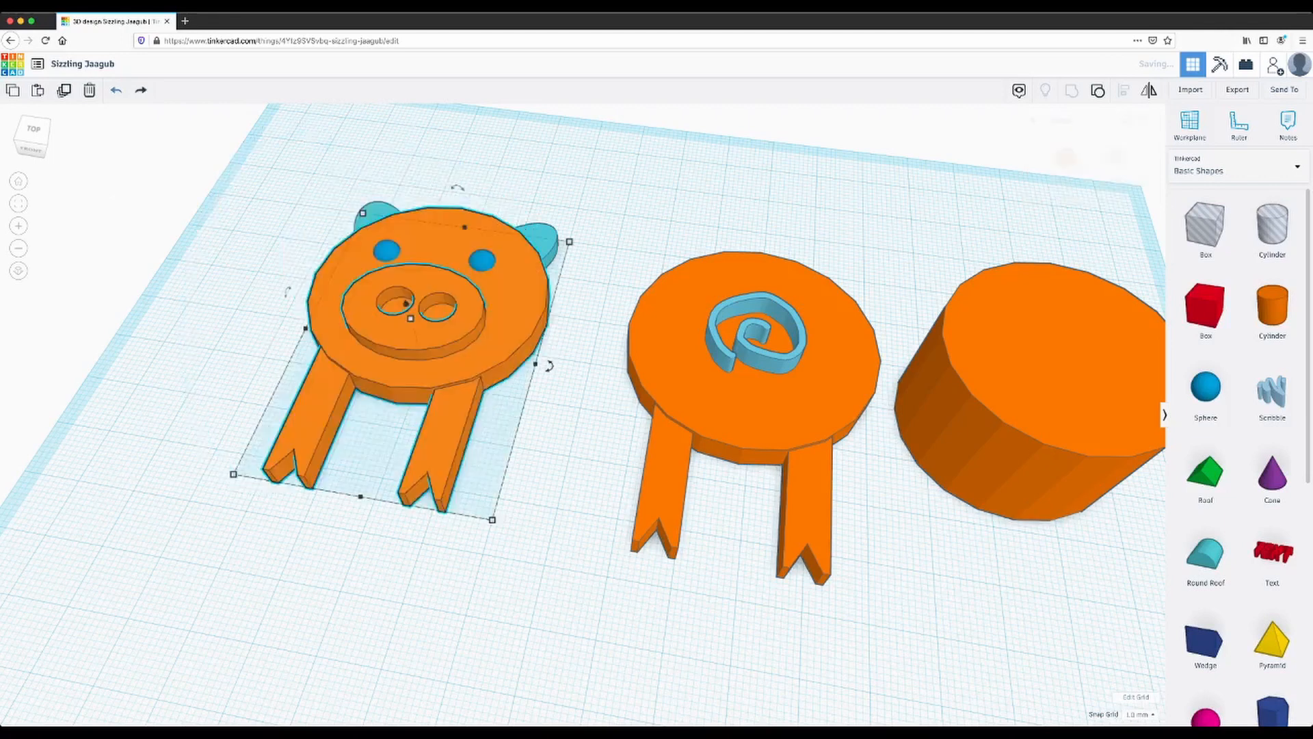
Select the pig front's body, ears and eyes together and group them into one shape.
{"action": "left_click_drag", "start_coordinate": [319, 198], "coordinate": [560, 547]}
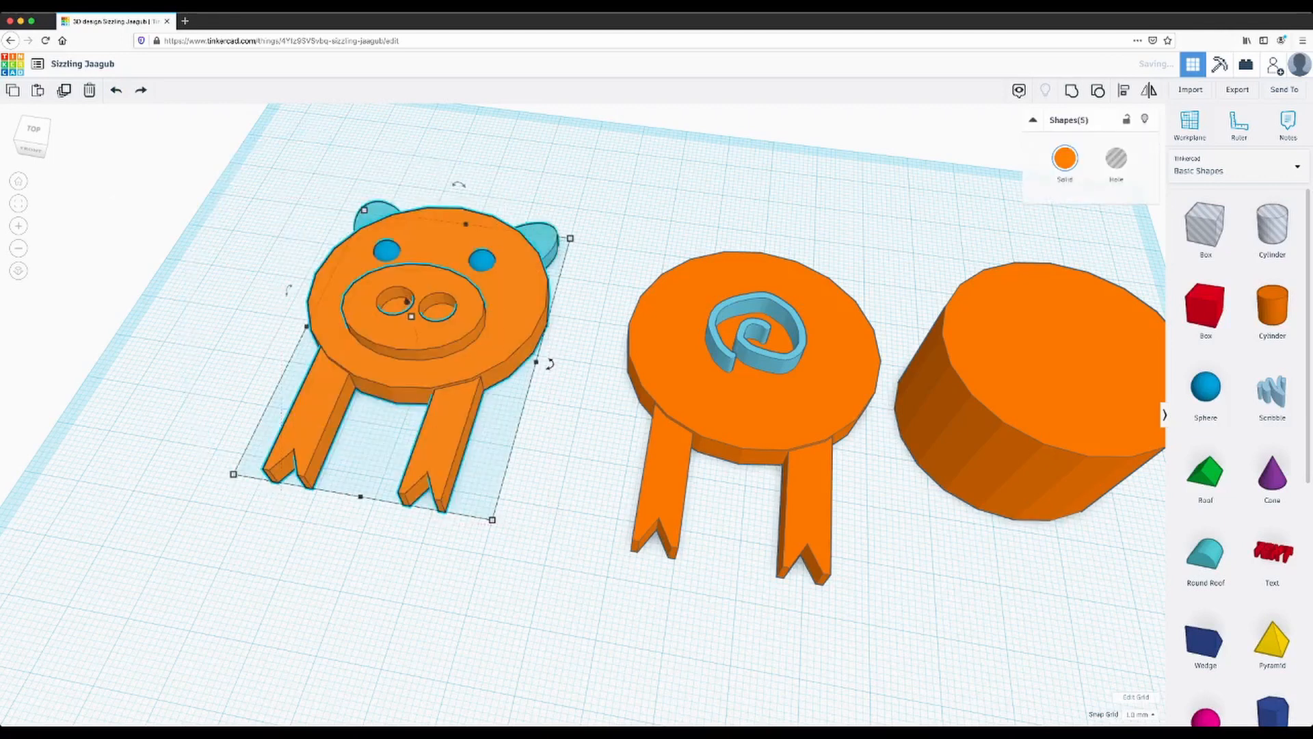
{"action": "key", "text": "ctrl+g"}
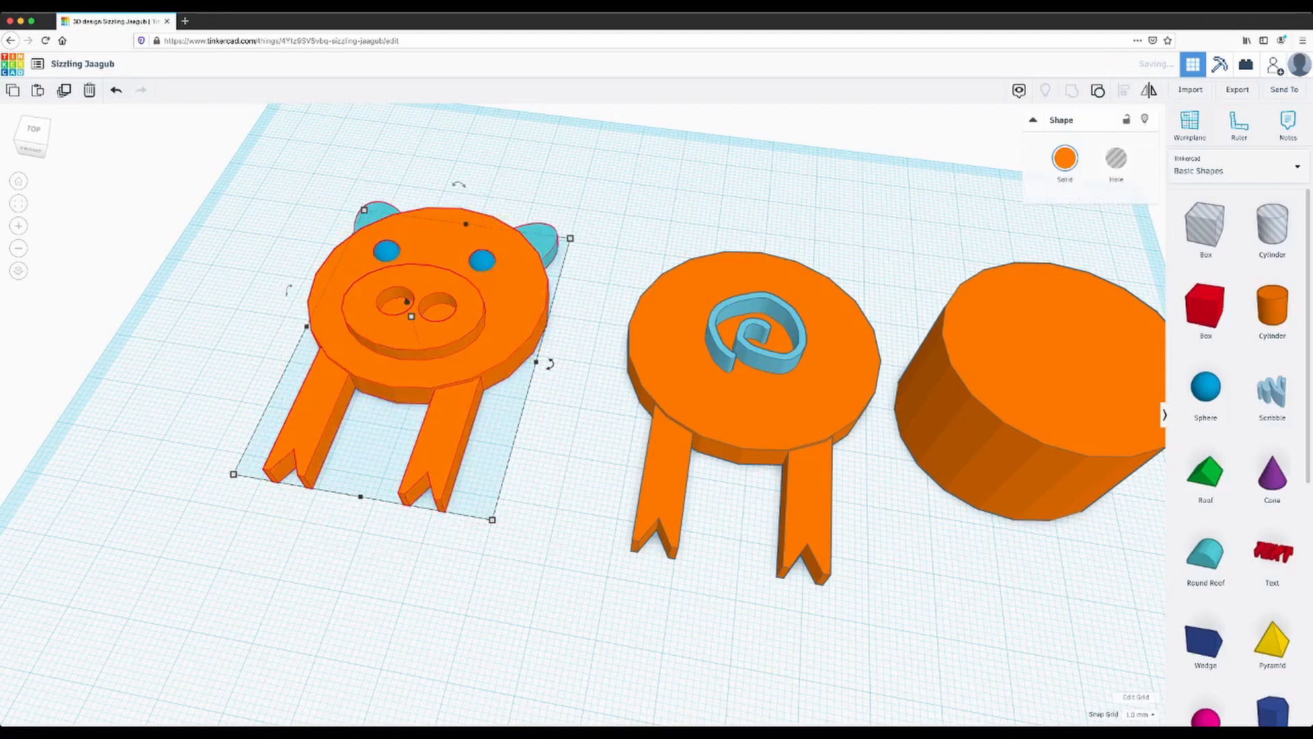
Stand the grouped pig front upright at 90°, raise its feet onto the workplane and turn it sideways about the vertical axis.
{"action": "left_click_drag", "start_coordinate": [288, 291], "coordinate": [120, 483]}
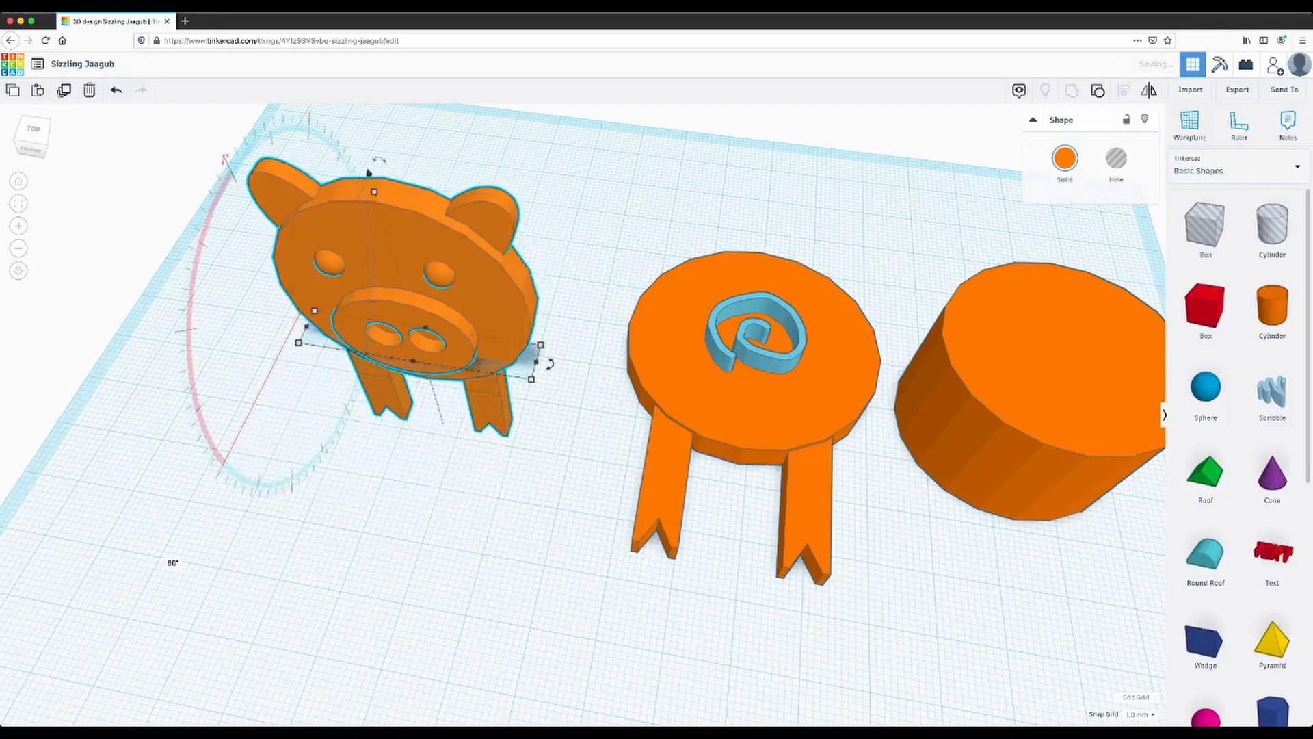
{"action": "left_click_drag", "start_coordinate": [369, 173], "coordinate": [342, 86]}
{"action": "scroll", "coordinate": [583, 415], "scroll_direction": "up", "scroll_amount": 6}
{"action": "scroll", "coordinate": [582, 414], "scroll_direction": "down", "scroll_amount": 3}
{"action": "scroll", "coordinate": [581, 414], "scroll_direction": "down", "scroll_amount": 10}
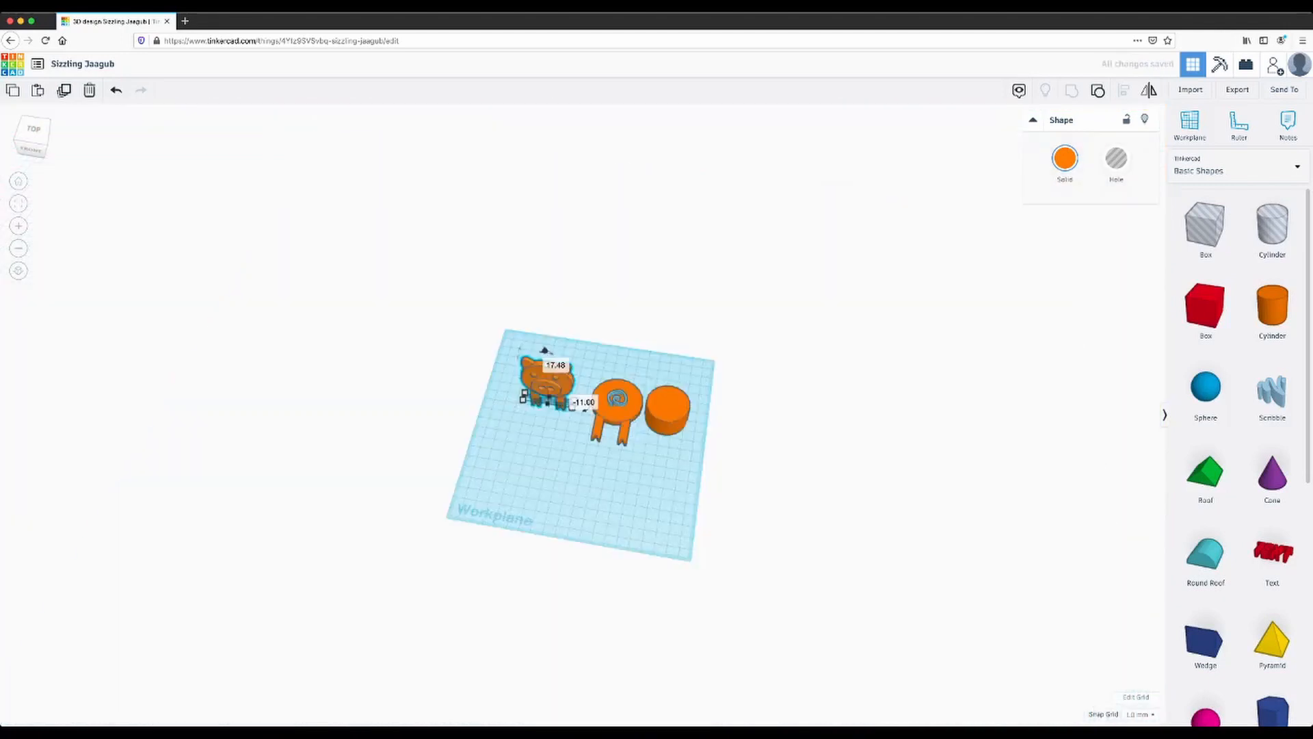
{"action": "scroll", "coordinate": [581, 415], "scroll_direction": "up", "scroll_amount": 5}
{"action": "scroll", "coordinate": [581, 414], "scroll_direction": "up", "scroll_amount": 3}
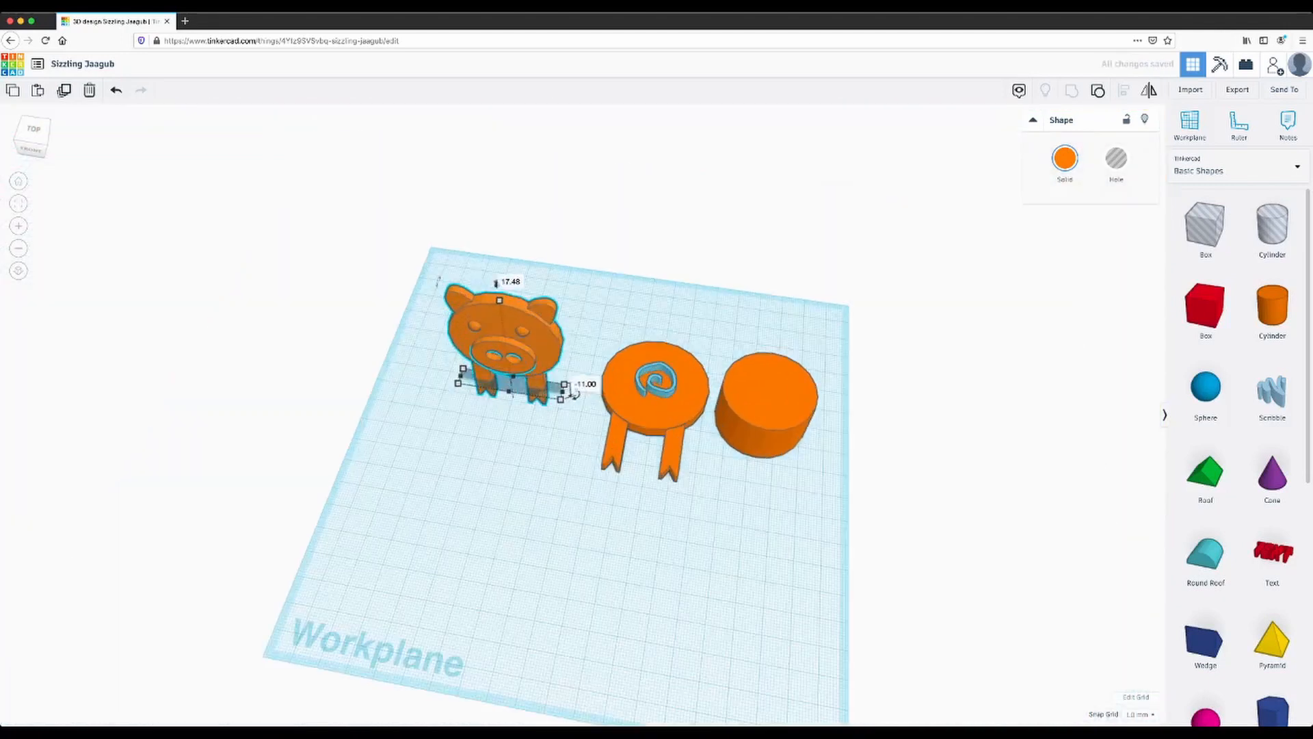
{"action": "left_click_drag", "start_coordinate": [468, 244], "coordinate": [465, 211]}
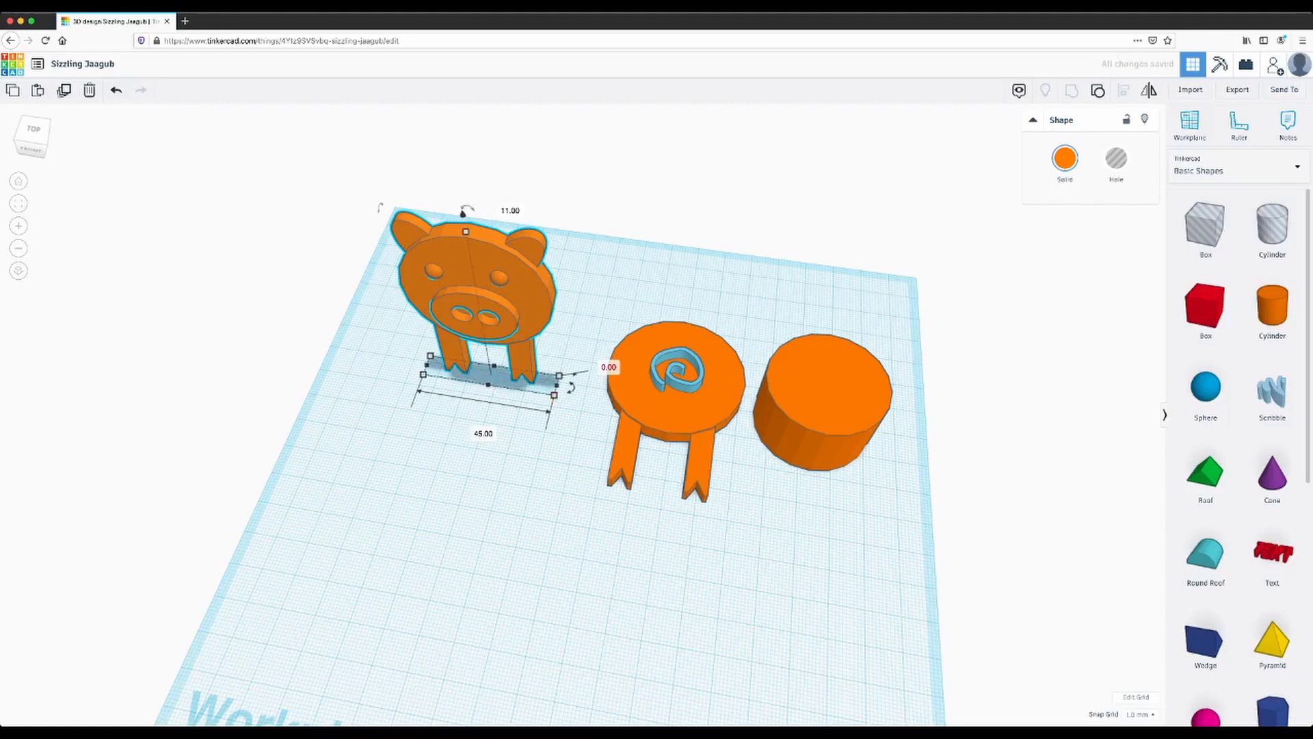
{"action": "mouse_move", "coordinate": [464, 212]}
{"action": "left_mouse_down"}
{"action": "mouse_move", "coordinate": [467, 244]}
{"action": "mouse_move", "coordinate": [464, 214]}
{"action": "left_mouse_up"}
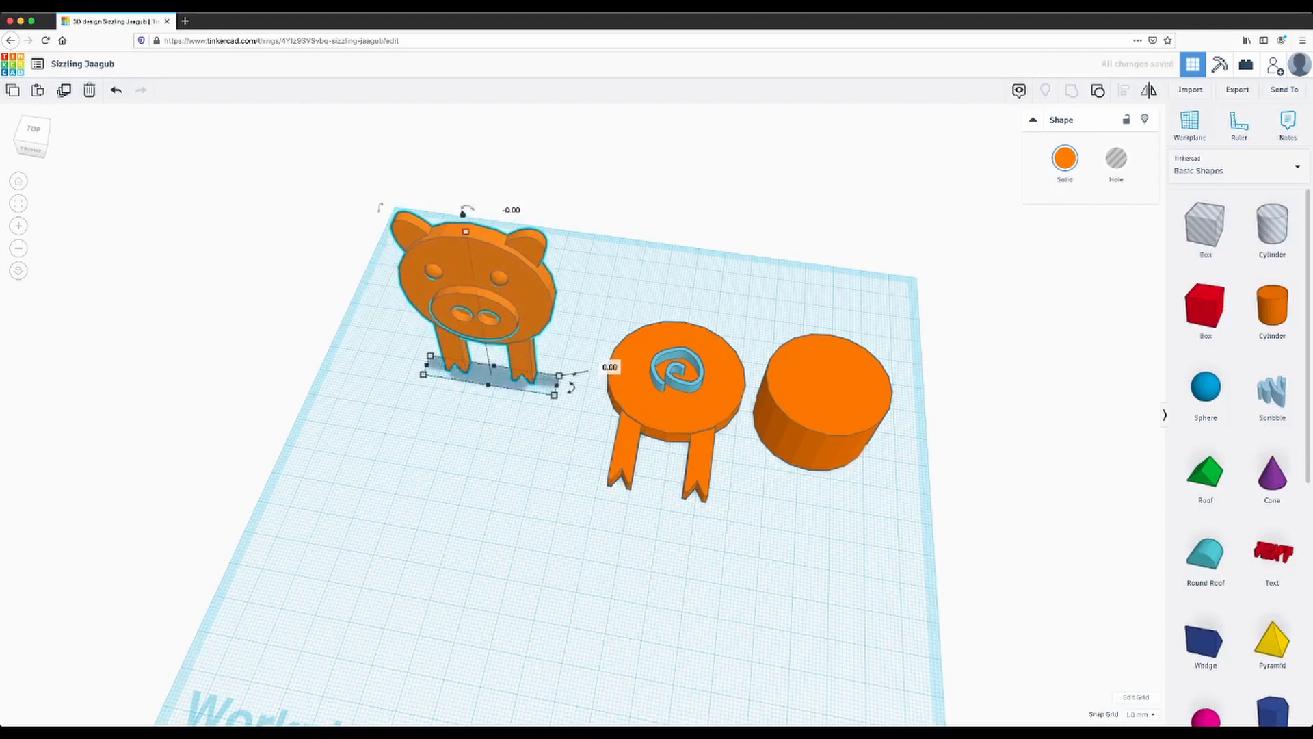
{"action": "left_click_drag", "start_coordinate": [571, 387], "coordinate": [462, 458]}
Stand the pig's back piece upright on the workplane and place it parallel behind the front, tail facing outward.
{"action": "left_click", "coordinate": [653, 411]}
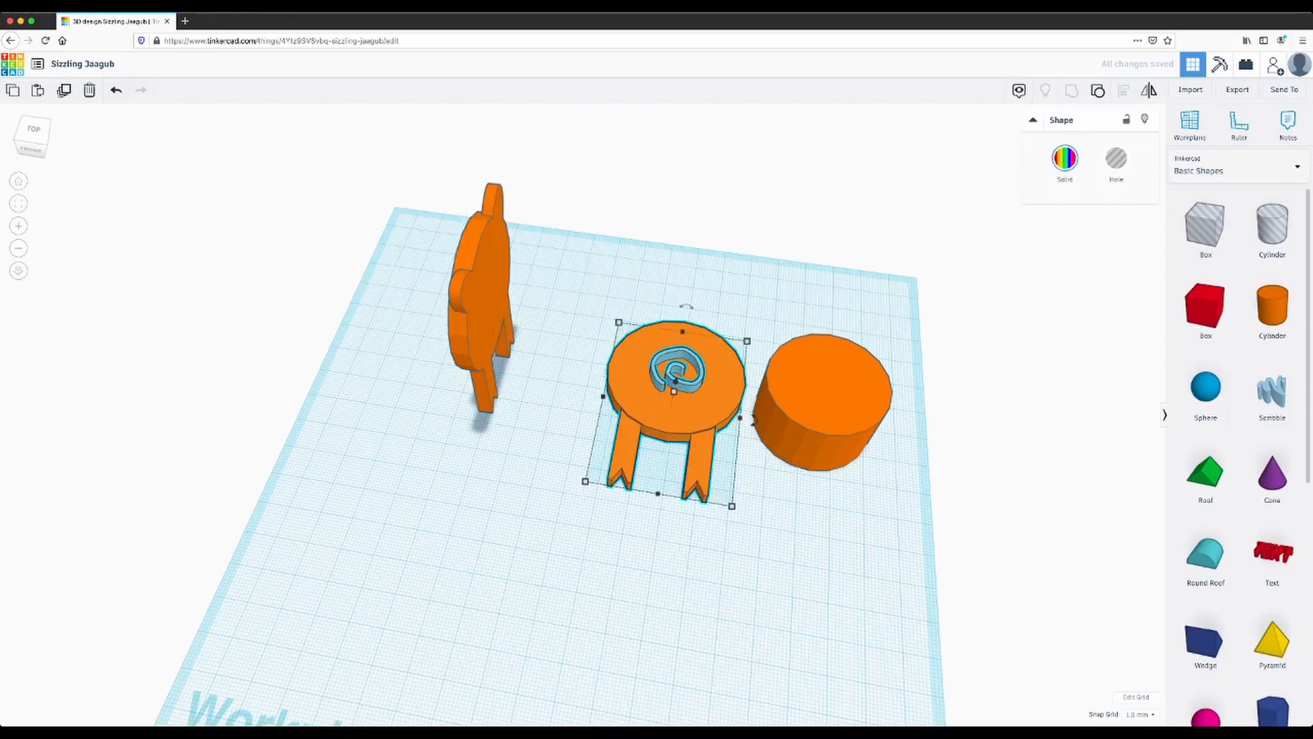
{"action": "right_click_drag", "start_coordinate": [739, 520], "coordinate": [581, 509]}
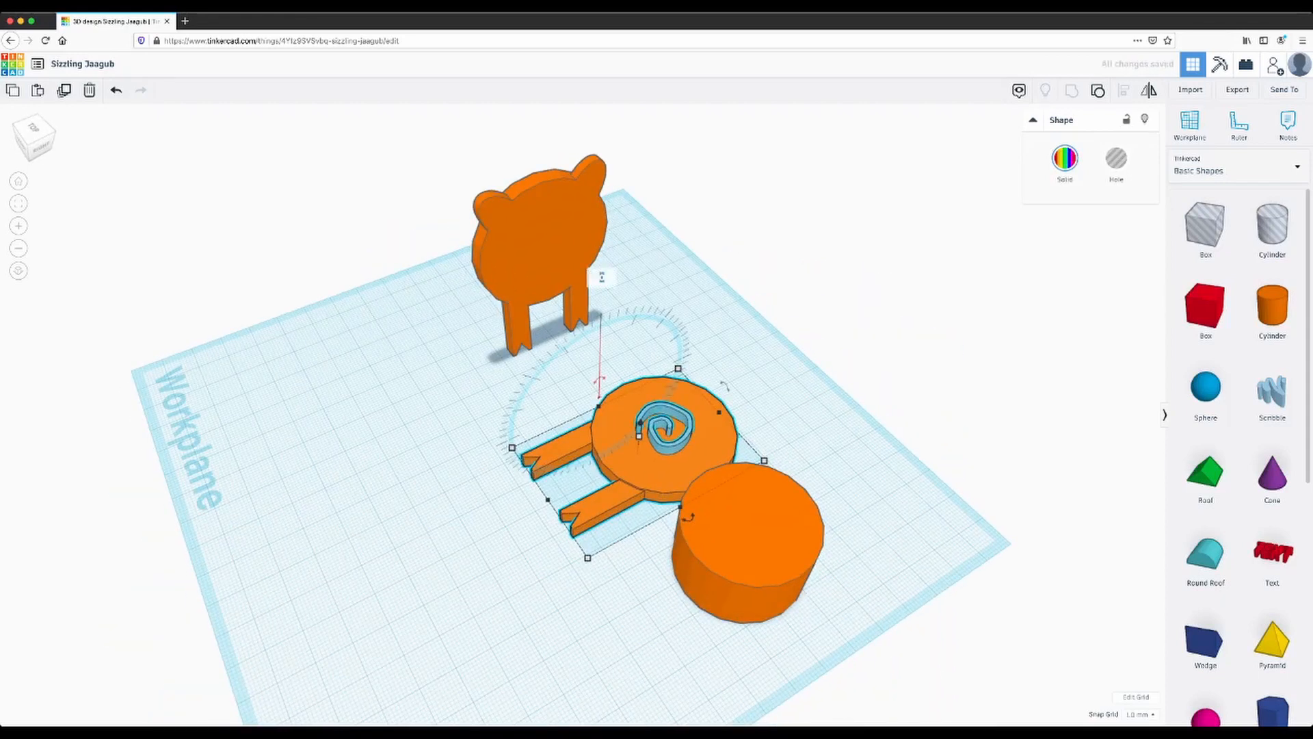
{"action": "key", "text": "Return"}
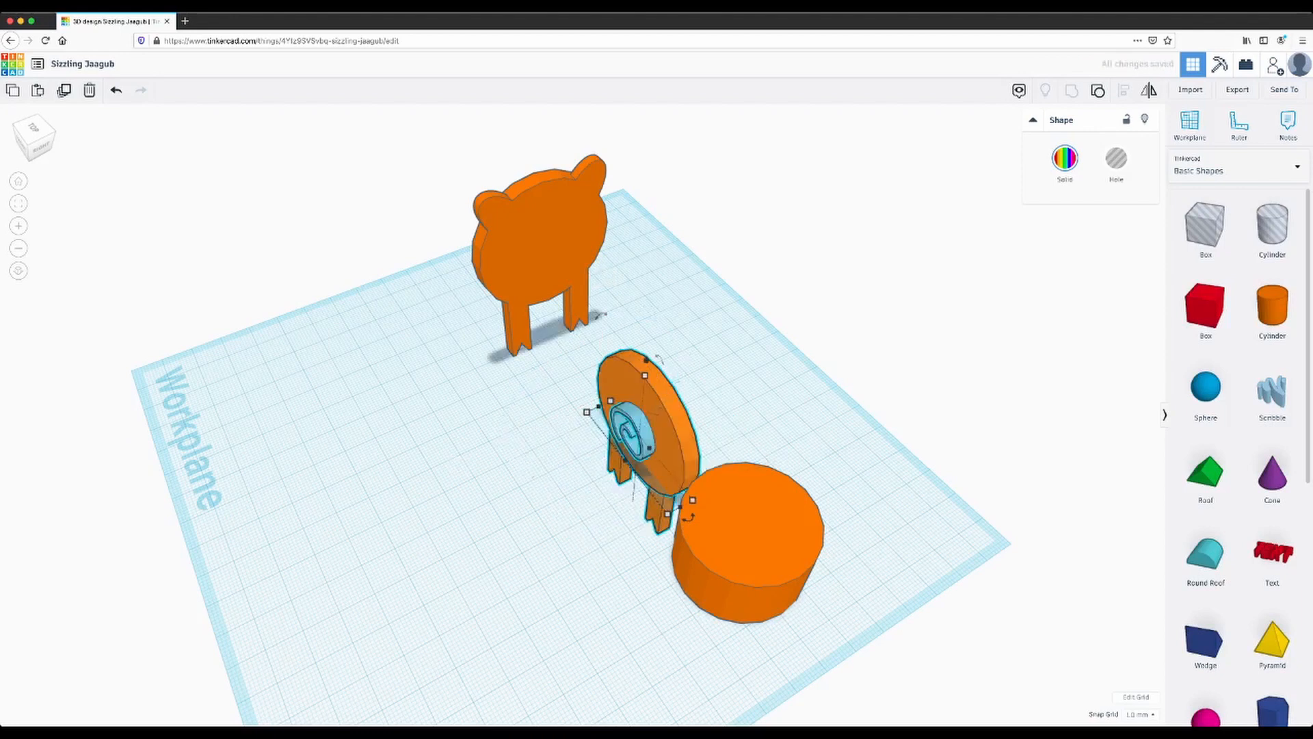
{"action": "left_click_drag", "start_coordinate": [646, 359], "coordinate": [653, 282]}
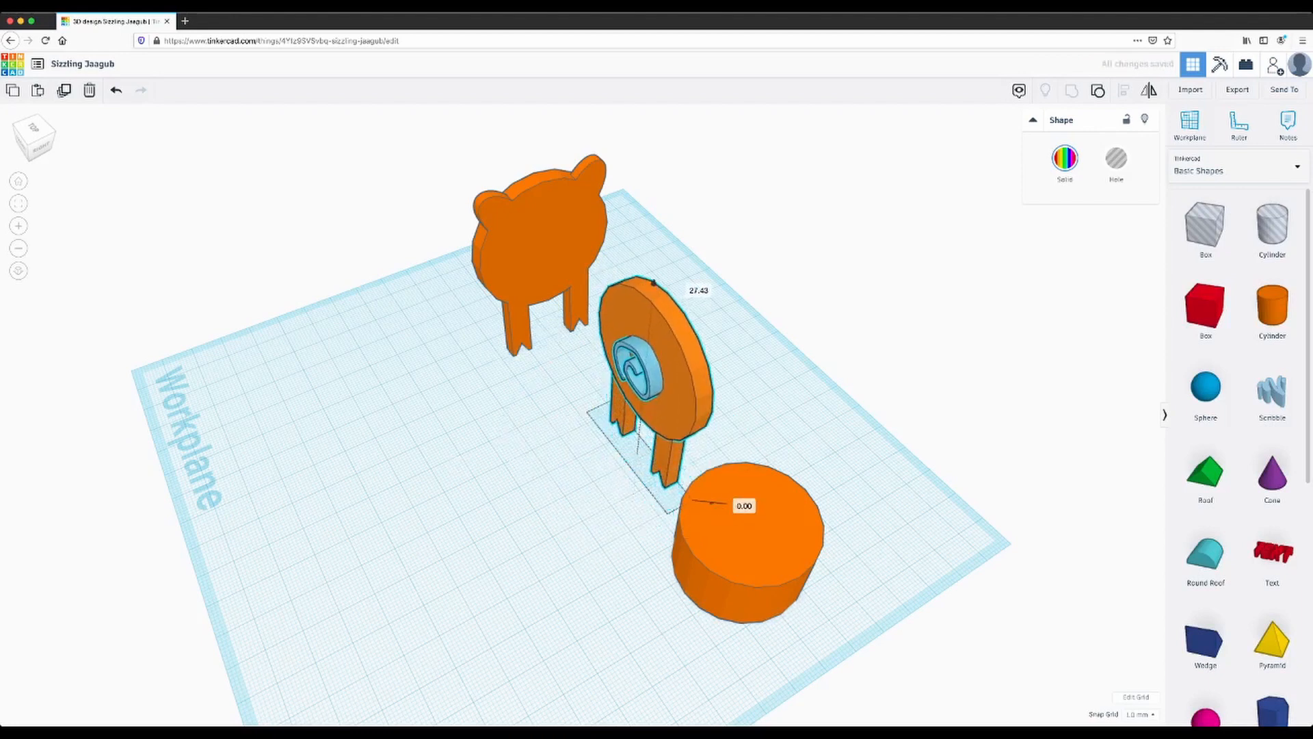
{"action": "left_click_drag", "start_coordinate": [683, 531], "coordinate": [705, 423]}
{"action": "left_click_drag", "start_coordinate": [674, 342], "coordinate": [591, 233]}
{"action": "right_click_drag", "start_coordinate": [591, 234], "coordinate": [719, 192]}
{"action": "left_click_drag", "start_coordinate": [505, 294], "coordinate": [581, 281]}
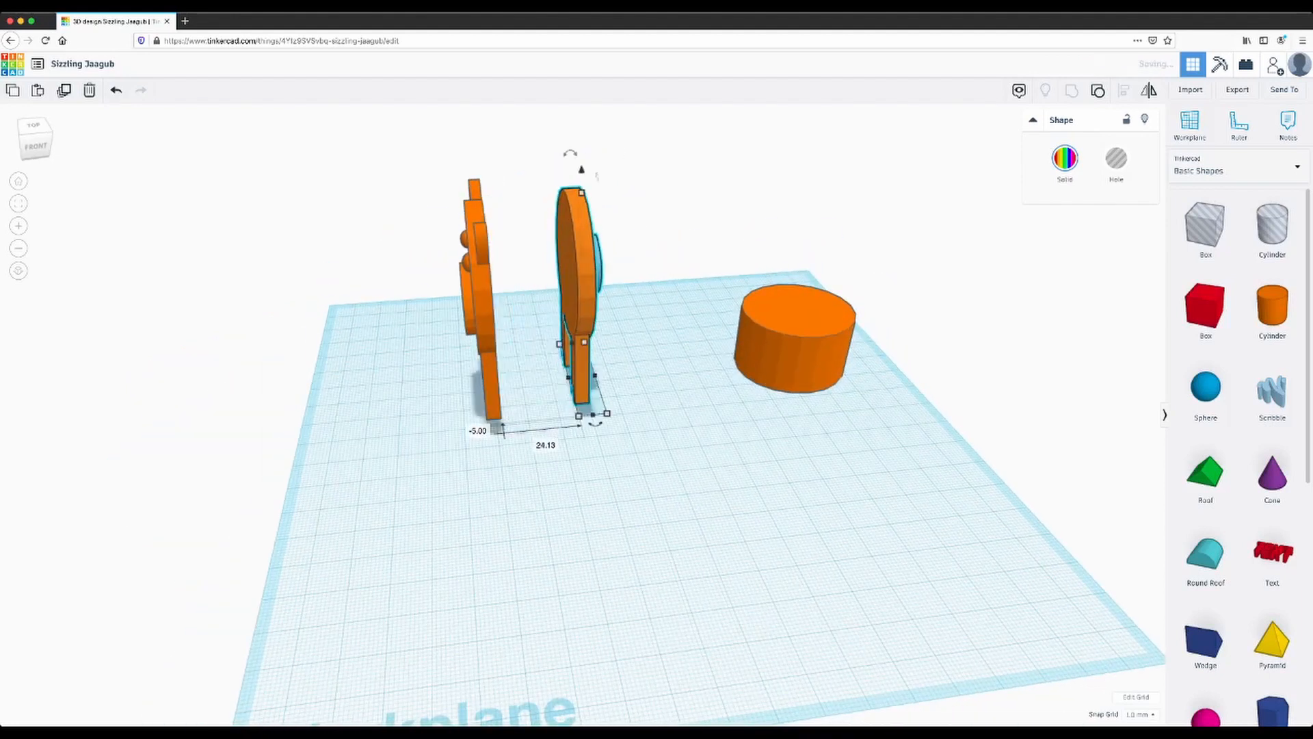
Bring the cylinder close to the upright pieces, enlarge its base to 45 by 45 mm and rotate it 90° onto its side.
{"action": "left_click", "coordinate": [795, 339]}
{"action": "left_click", "coordinate": [578, 294]}
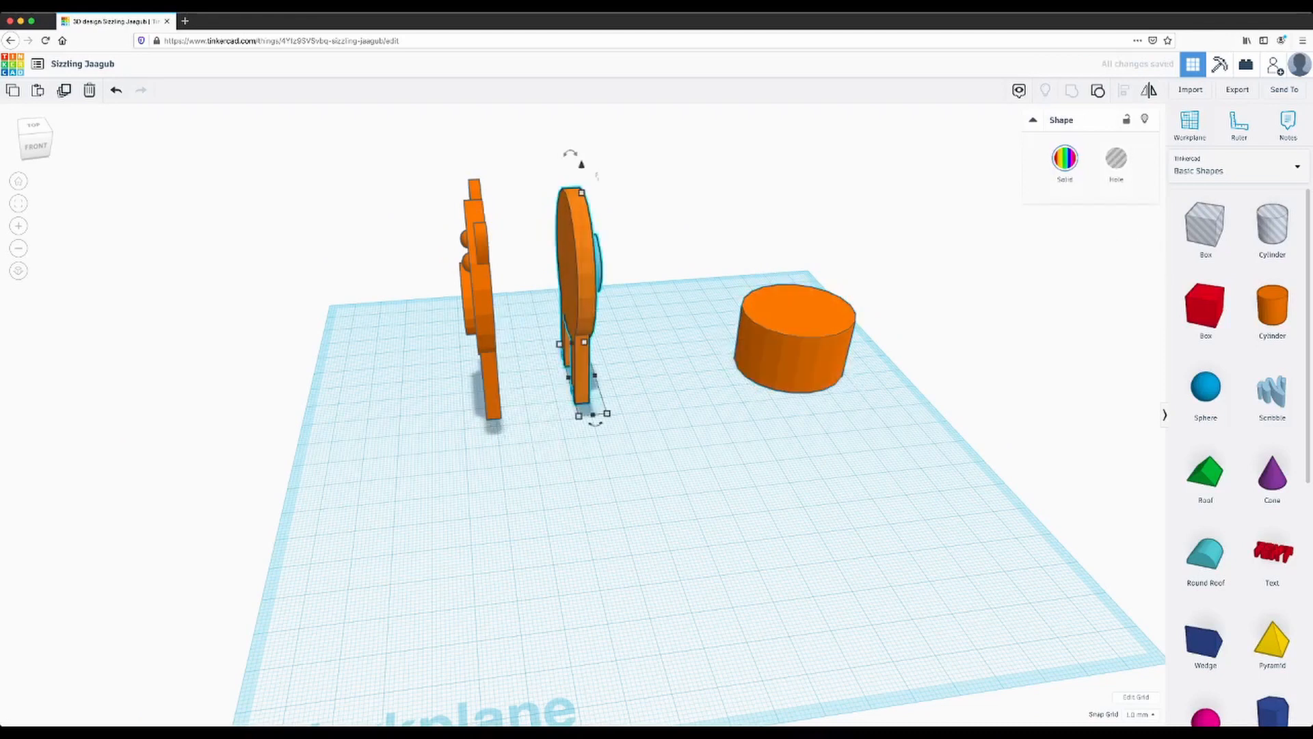
{"action": "left_click_drag", "start_coordinate": [797, 339], "coordinate": [606, 409]}
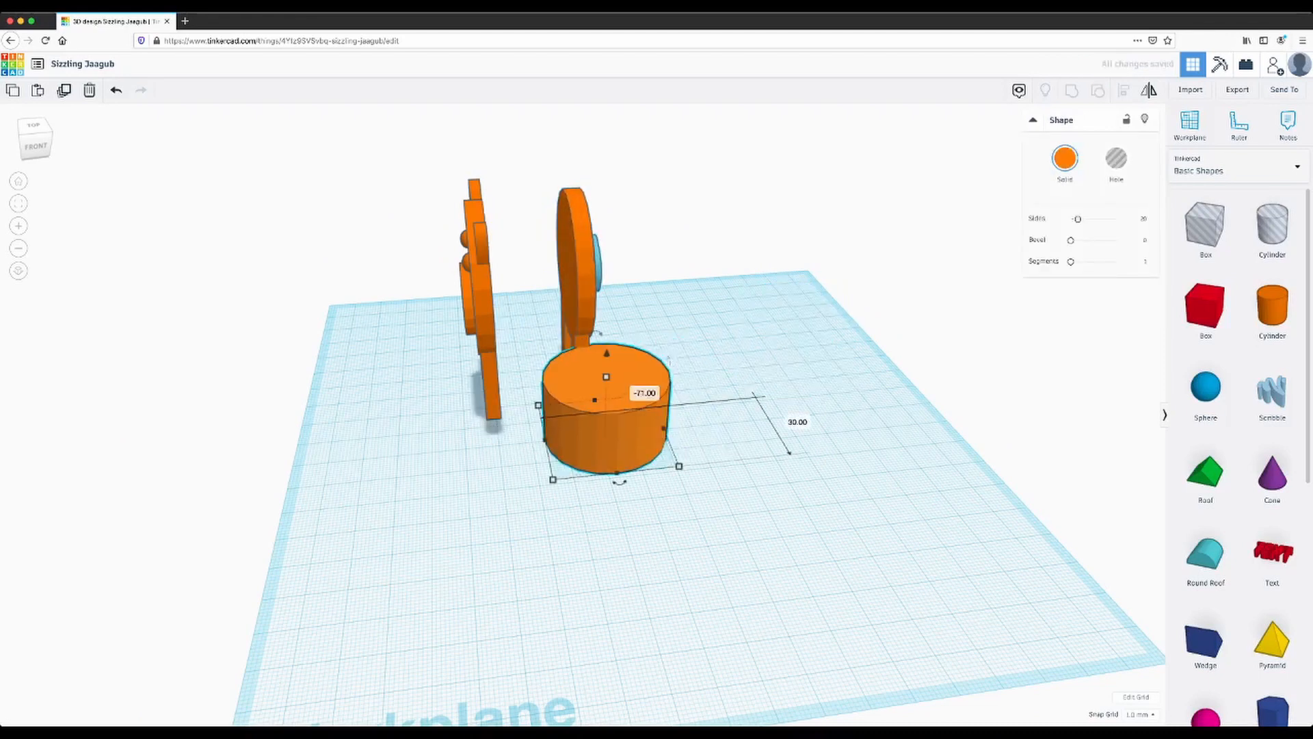
{"action": "left_click_drag", "start_coordinate": [680, 466], "coordinate": [714, 481], "text": "shift"}
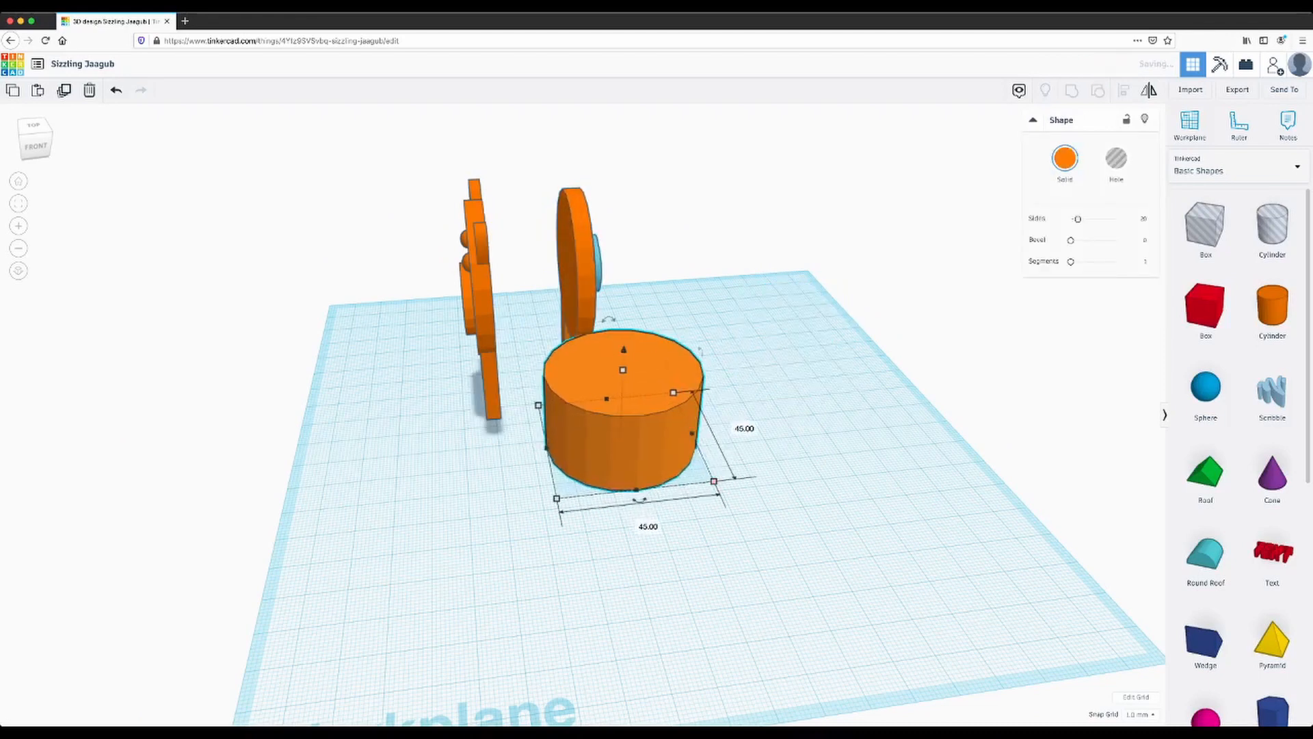
{"action": "left_click_drag", "start_coordinate": [608, 320], "coordinate": [677, 359]}
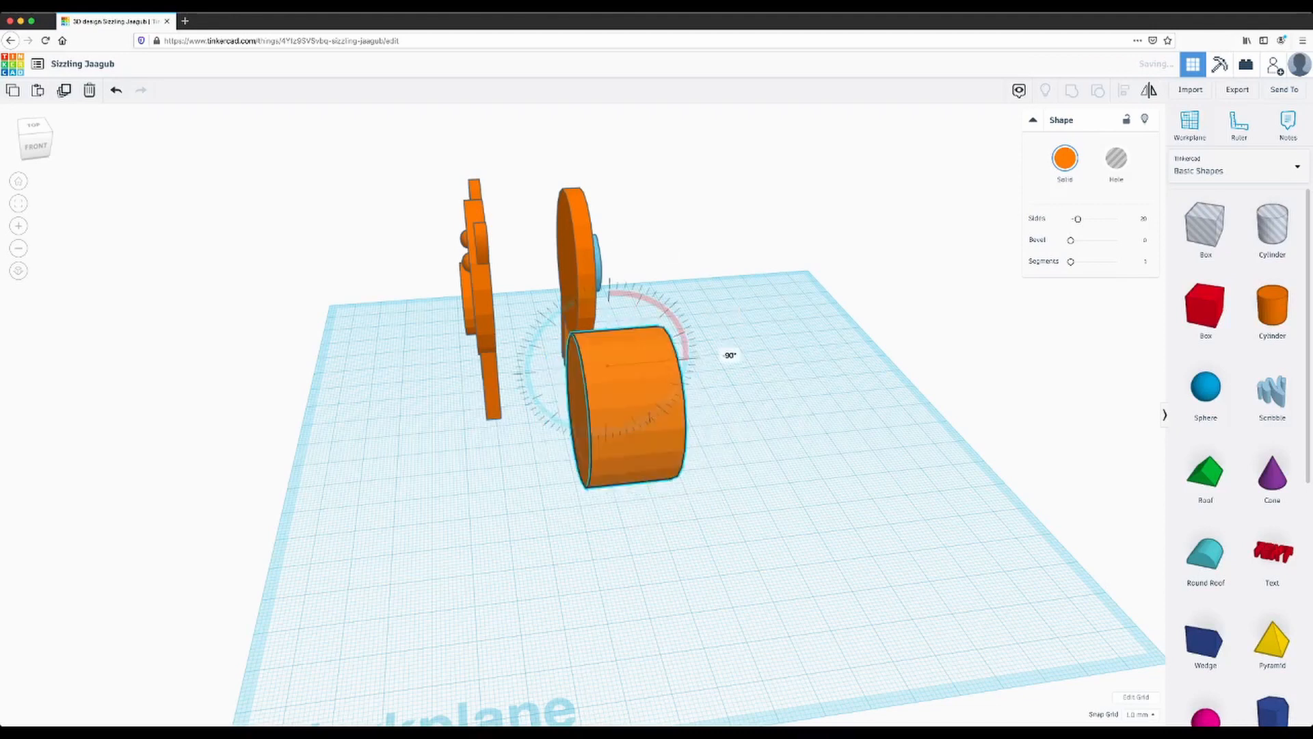
Move the cylinder between the front and back pieces and raise it to the height of their discs.
{"action": "left_click_drag", "start_coordinate": [625, 410], "coordinate": [540, 335]}
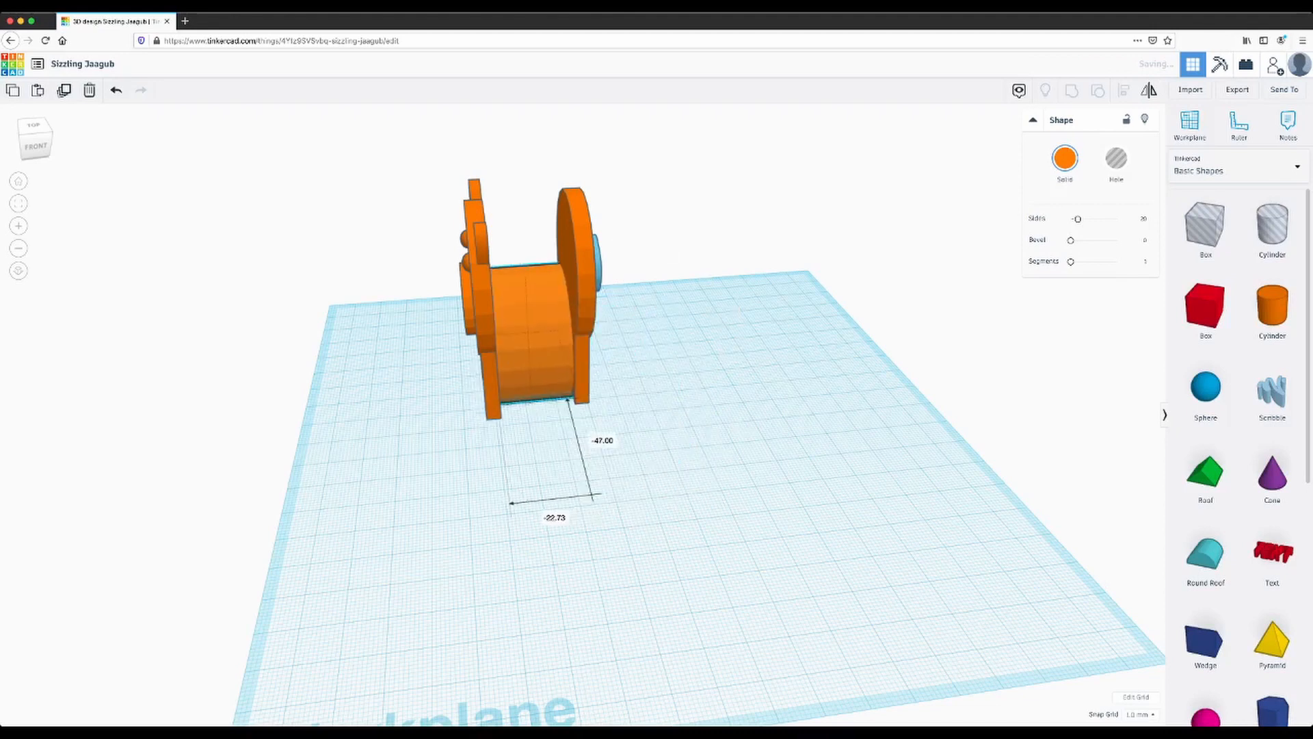
{"action": "left_click_drag", "start_coordinate": [527, 253], "coordinate": [523, 170]}
{"action": "right_click_drag", "start_coordinate": [520, 164], "coordinate": [718, 239]}
{"action": "left_click_drag", "start_coordinate": [514, 348], "coordinate": [544, 336]}
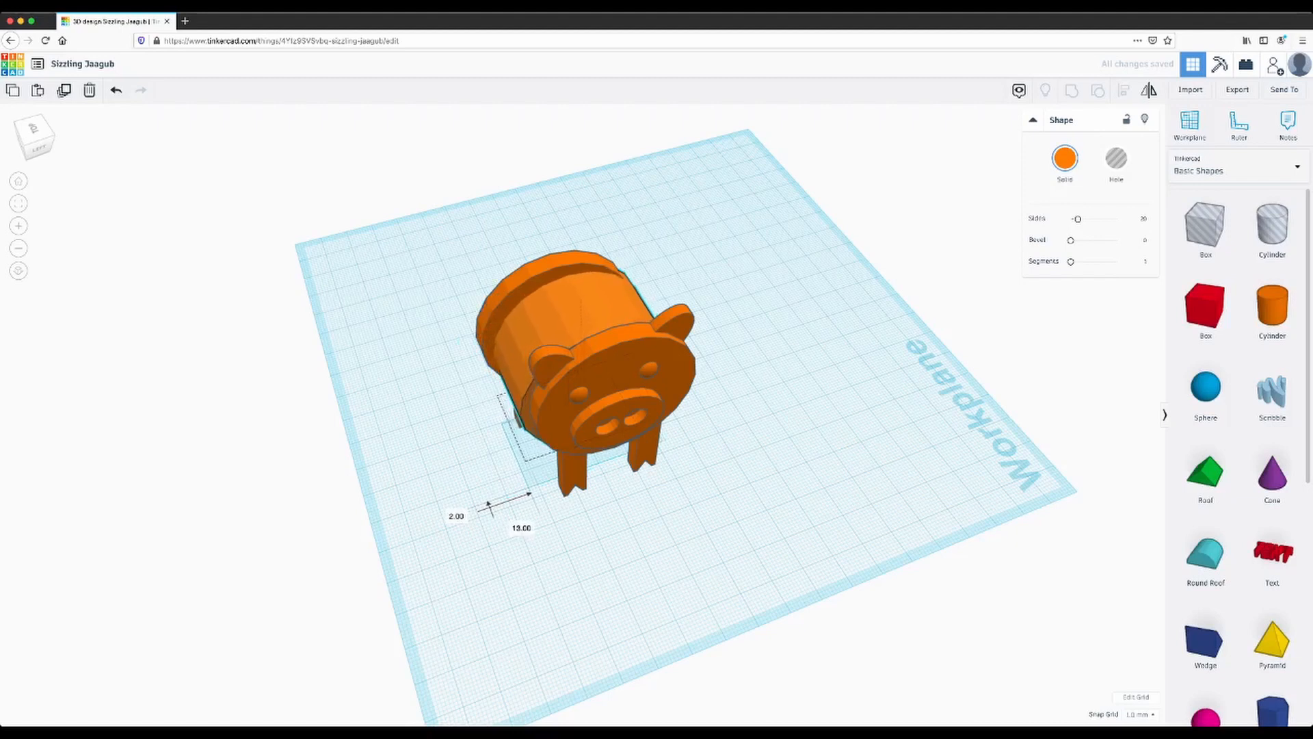
{"action": "right_click_drag", "start_coordinate": [554, 335], "coordinate": [1012, 301]}
{"action": "right_click_drag", "start_coordinate": [547, 438], "coordinate": [786, 438]}
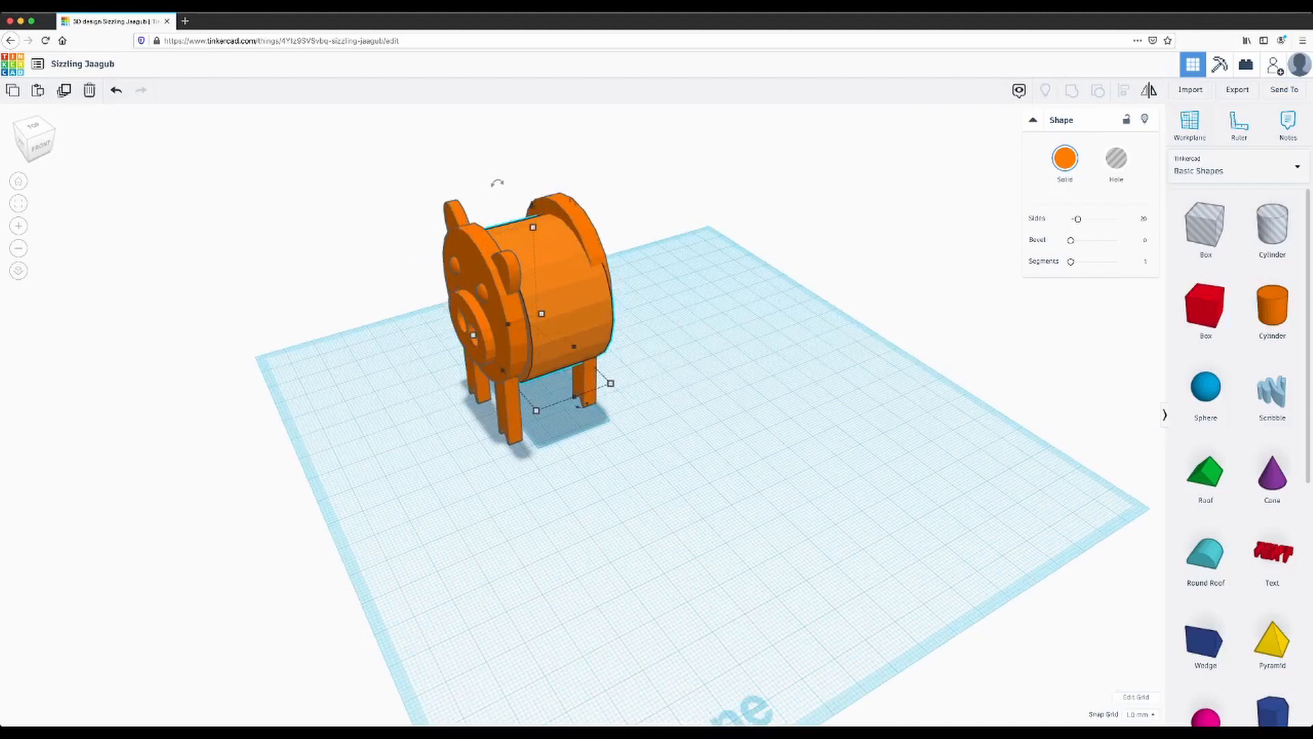
Fine-tune the cylinder's position and height until it lines up with the front and back discs.
{"action": "right_click_drag", "start_coordinate": [605, 383], "coordinate": [427, 421]}
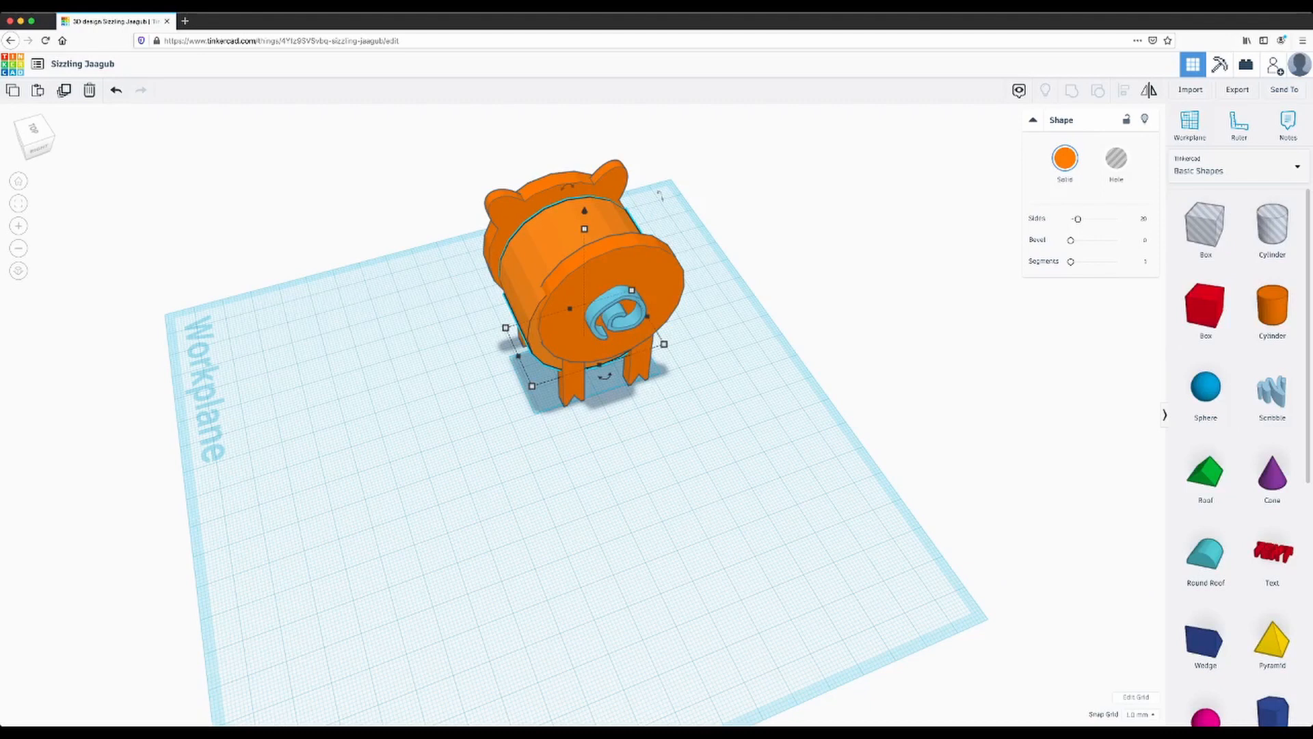
{"action": "left_click_drag", "start_coordinate": [566, 252], "coordinate": [560, 240]}
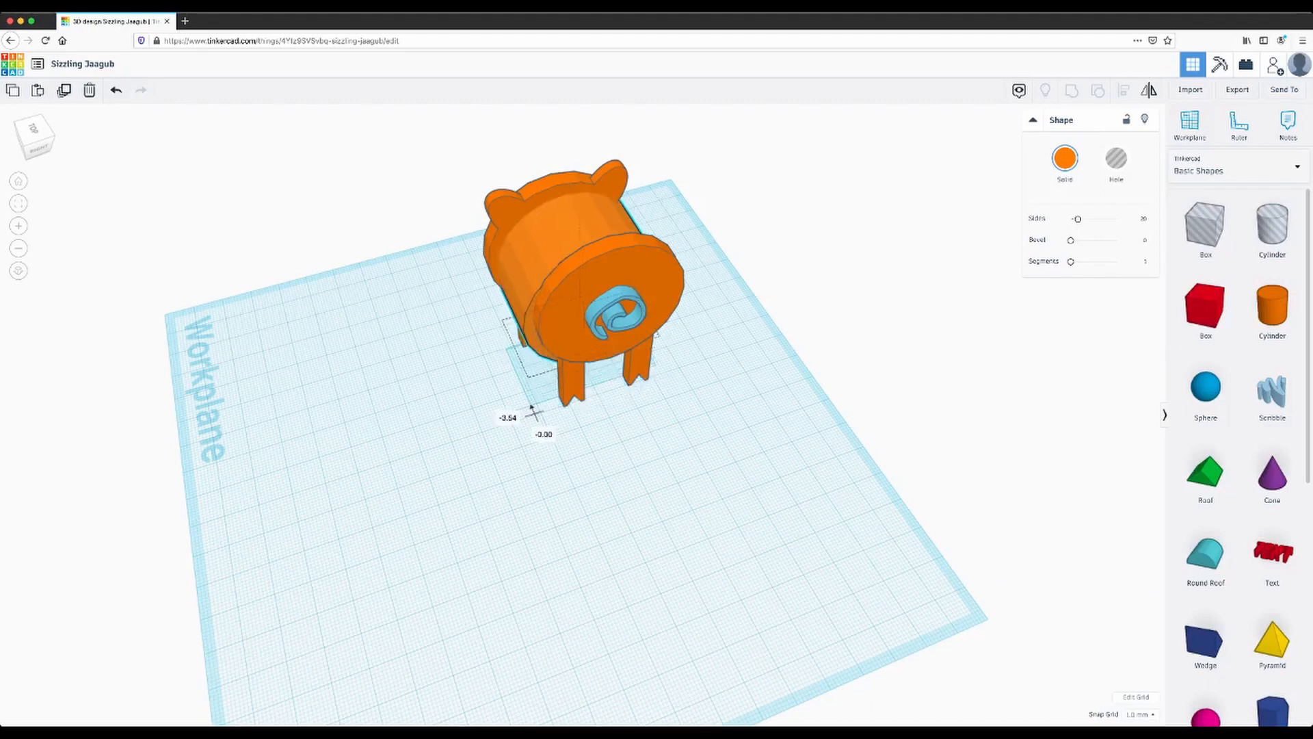
{"action": "right_click_drag", "start_coordinate": [562, 247], "coordinate": [627, 222]}
{"action": "left_click_drag", "start_coordinate": [530, 179], "coordinate": [529, 170]}
{"action": "right_click_drag", "start_coordinate": [629, 218], "coordinate": [947, 233]}
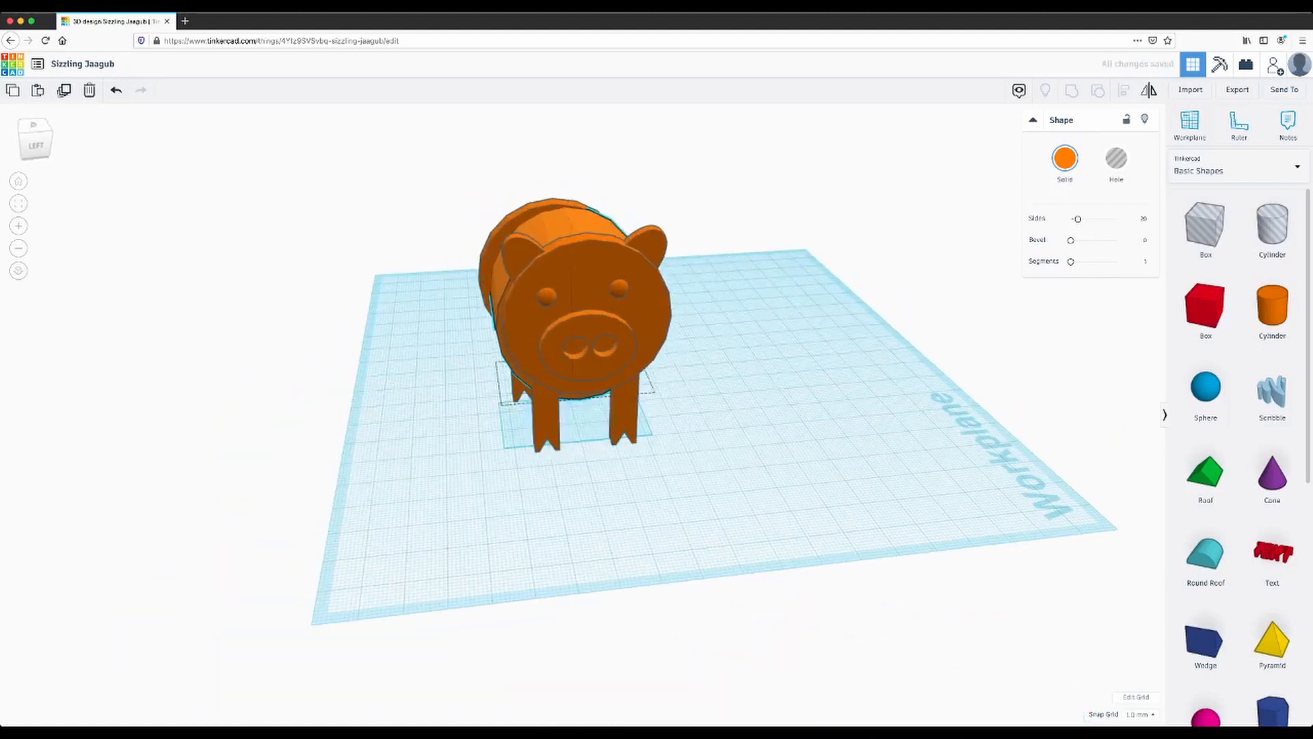
{"action": "left_click_drag", "start_coordinate": [588, 287], "coordinate": [572, 290]}
{"action": "right_click_drag", "start_coordinate": [662, 214], "coordinate": [499, 215]}
{"action": "left_click", "coordinate": [562, 267]}
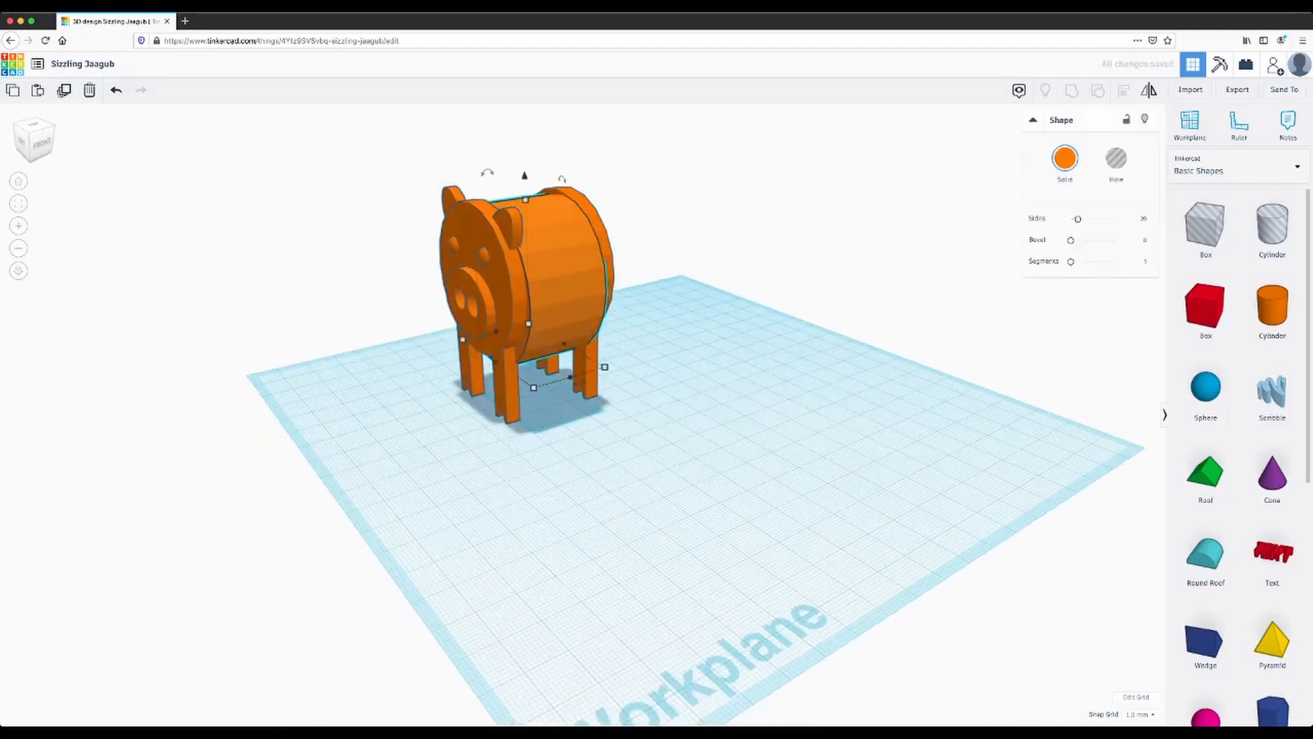
{"action": "left_click_drag", "start_coordinate": [524, 175], "coordinate": [524, 167]}
{"action": "right_click_drag", "start_coordinate": [581, 226], "coordinate": [551, 224]}
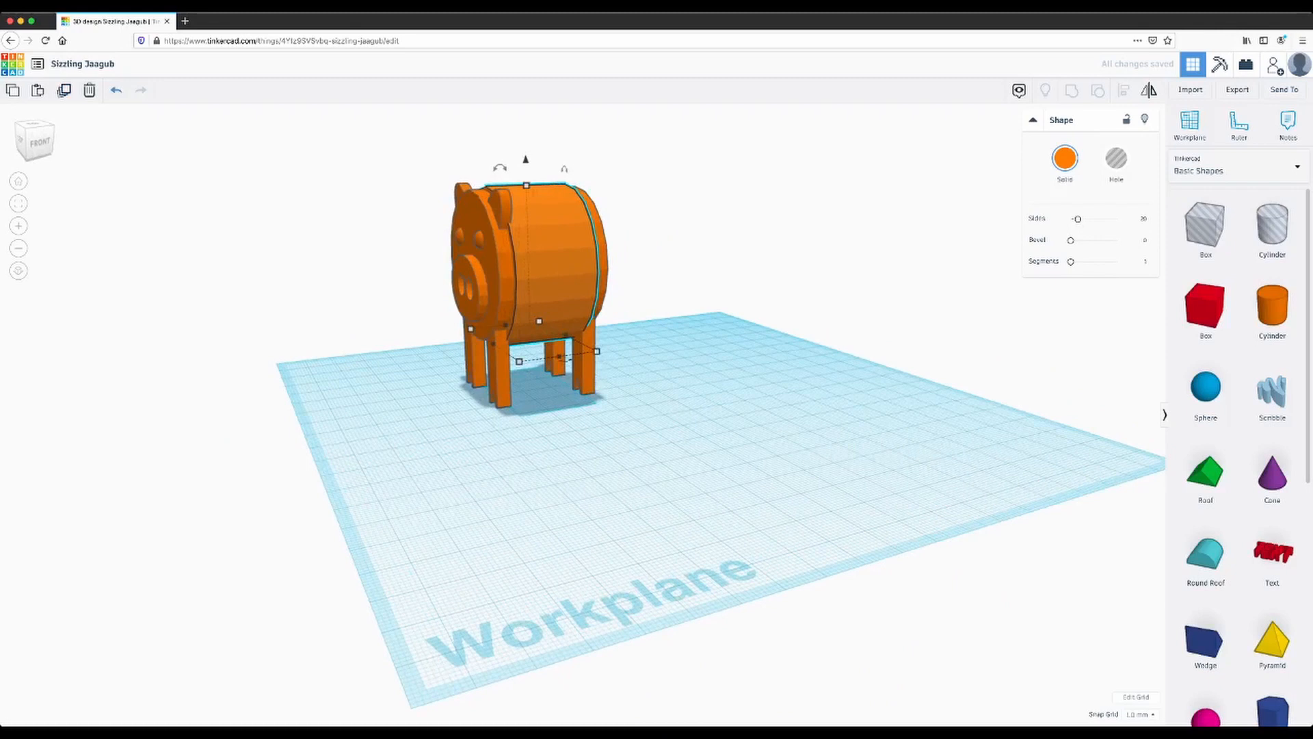
Undo the pig's assembly back to the flat grouped front, the flat back and the separate standing cylinder.
{"action": "key", "text": "super+z"}
{"action": "key", "text": "super+z"}
{"action": "key", "text": "super+z"}
{"action": "key", "text": "super+z"}
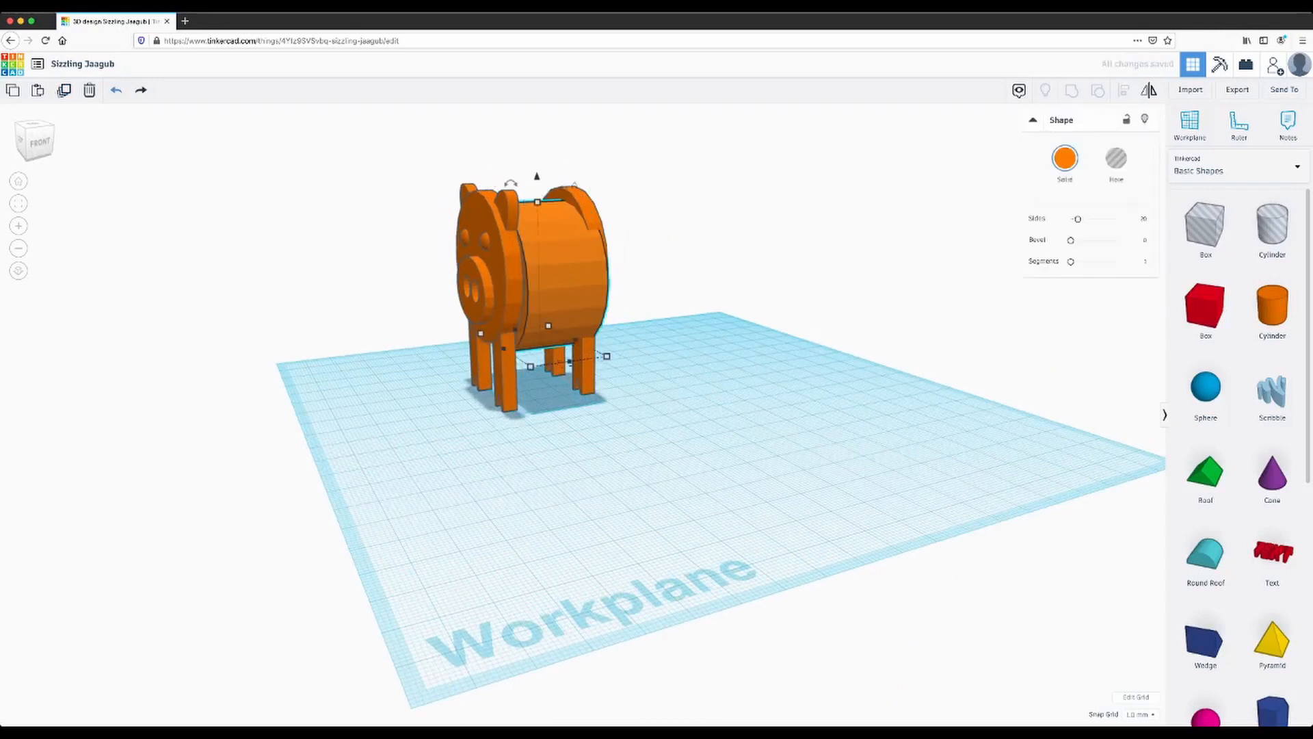
{"action": "key", "text": "super+z"}
{"action": "key", "text": "super+z"}
{"action": "key", "text": "super+z"}
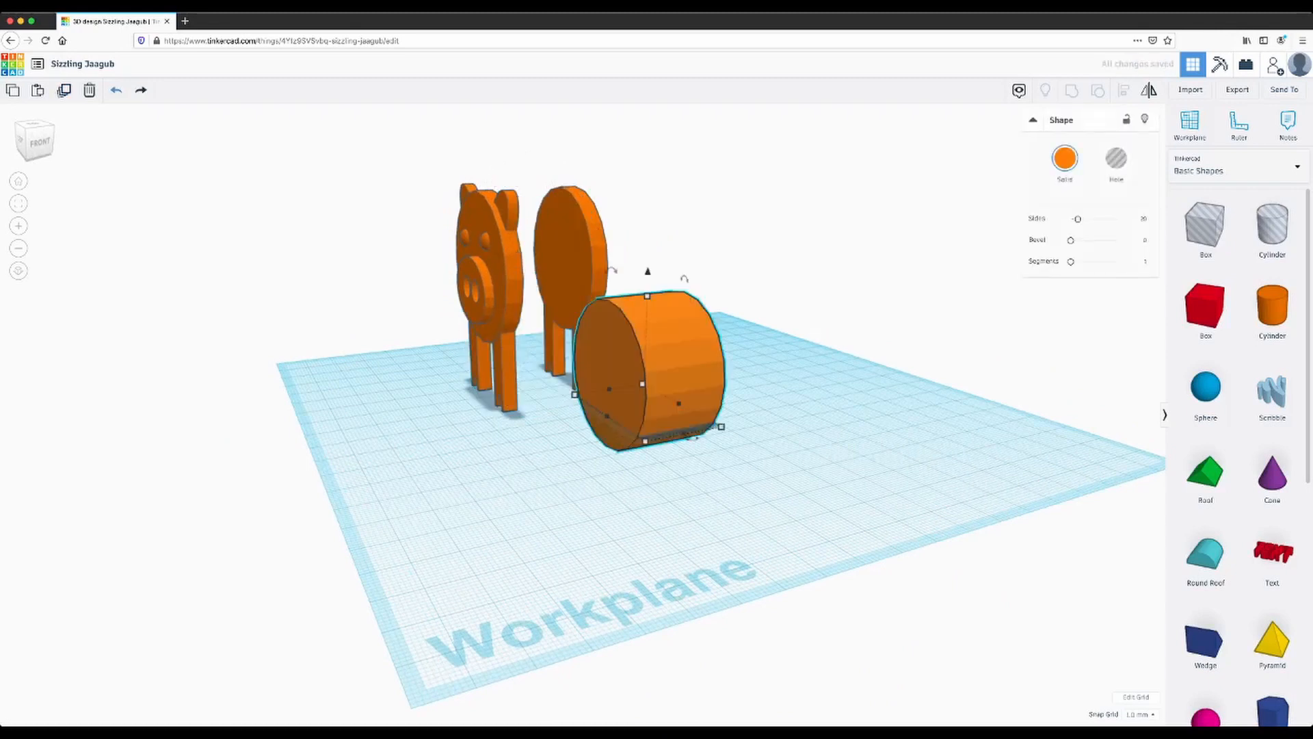
{"action": "key", "text": "super+z"}
{"action": "key", "text": "super+z"}
{"action": "key", "text": "super+z"}
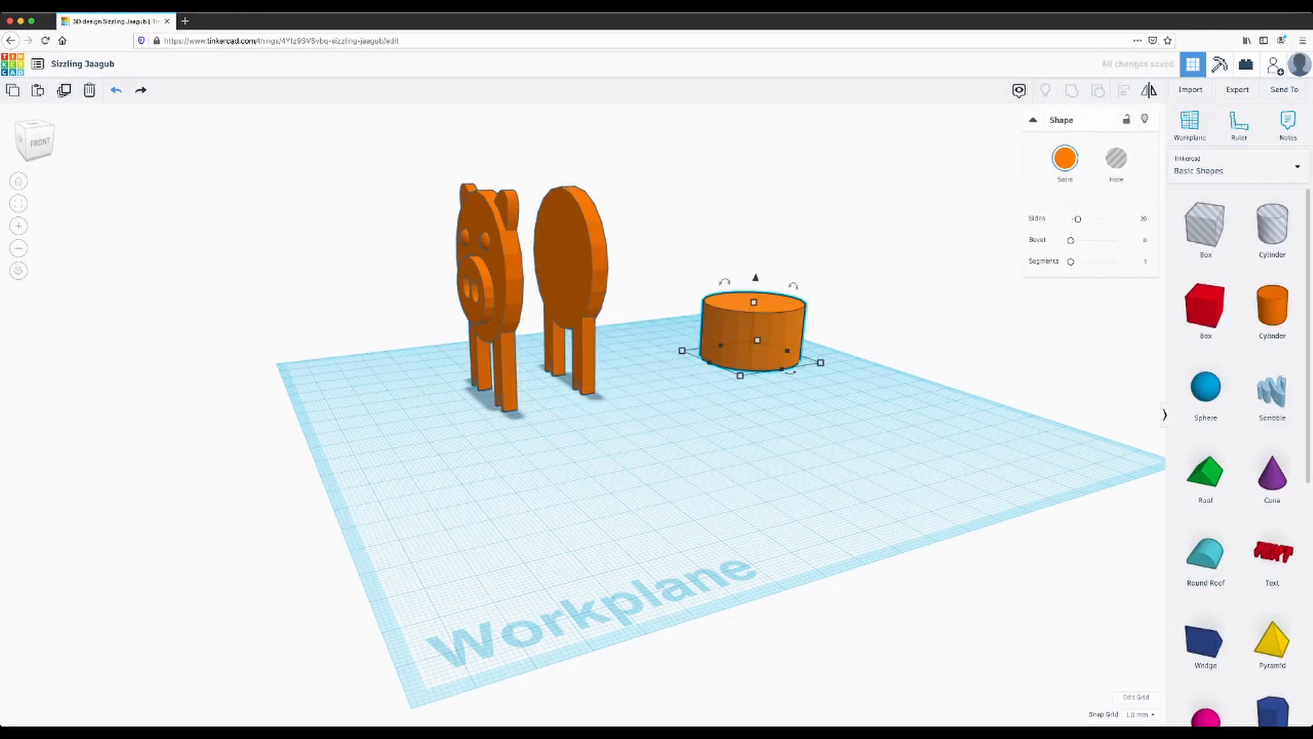
{"action": "key", "text": "super+z"}
{"action": "key", "text": "super+z"}
{"action": "key", "text": "super+z"}
{"action": "key", "text": "super+z"}
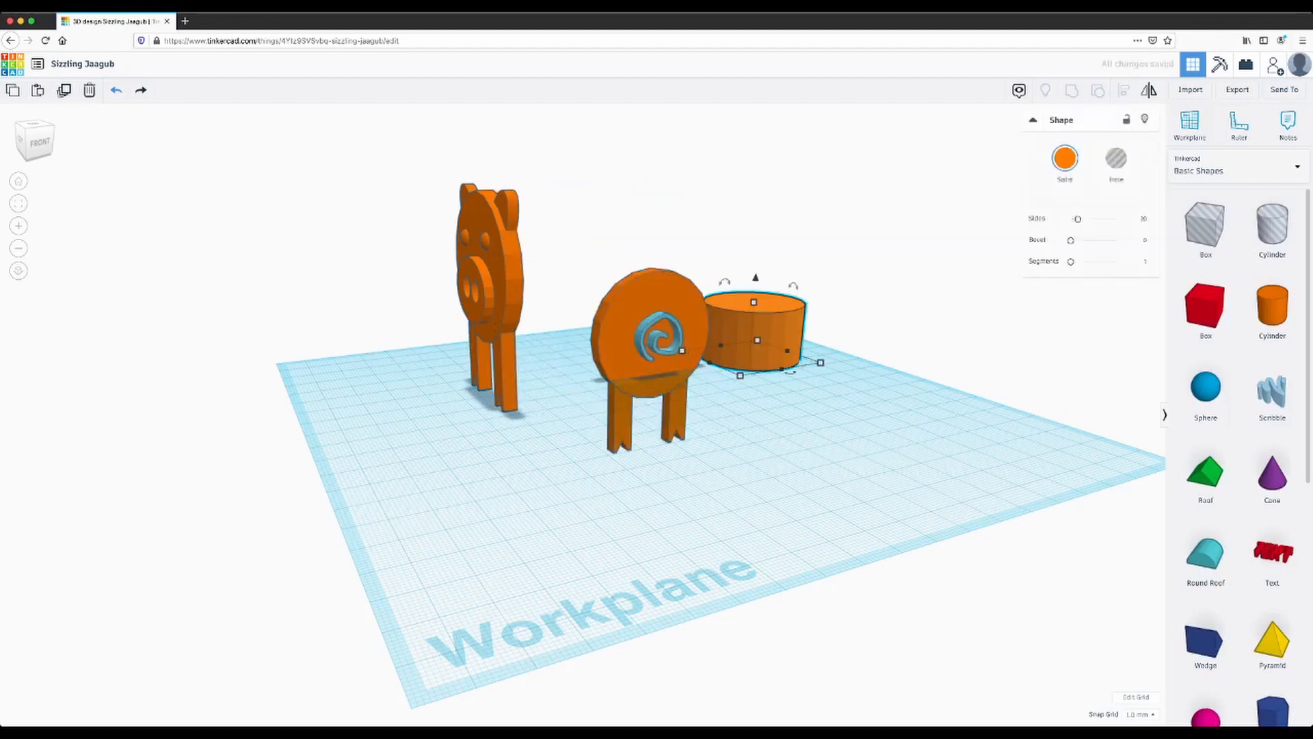
{"action": "key", "text": "super+z"}
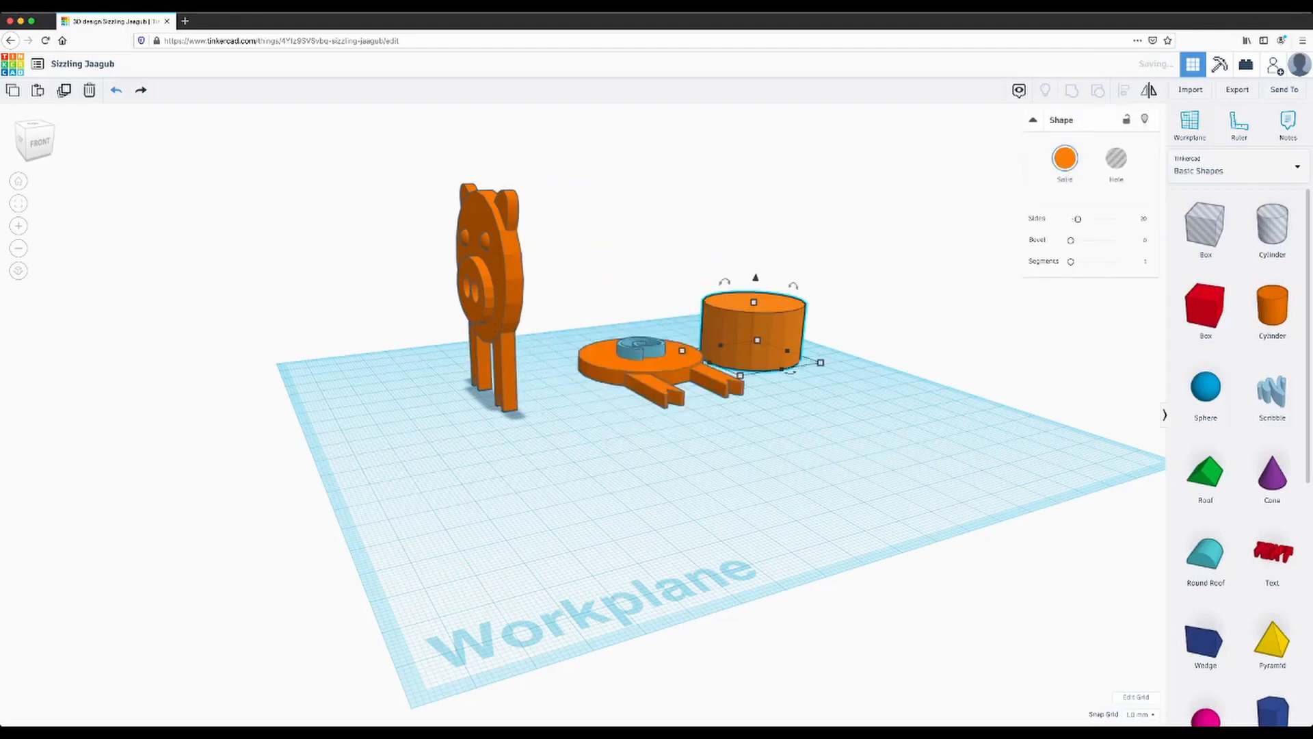
{"action": "key", "text": "super+z"}
{"action": "key", "text": "super+z"}
{"action": "key", "text": "super+z"}
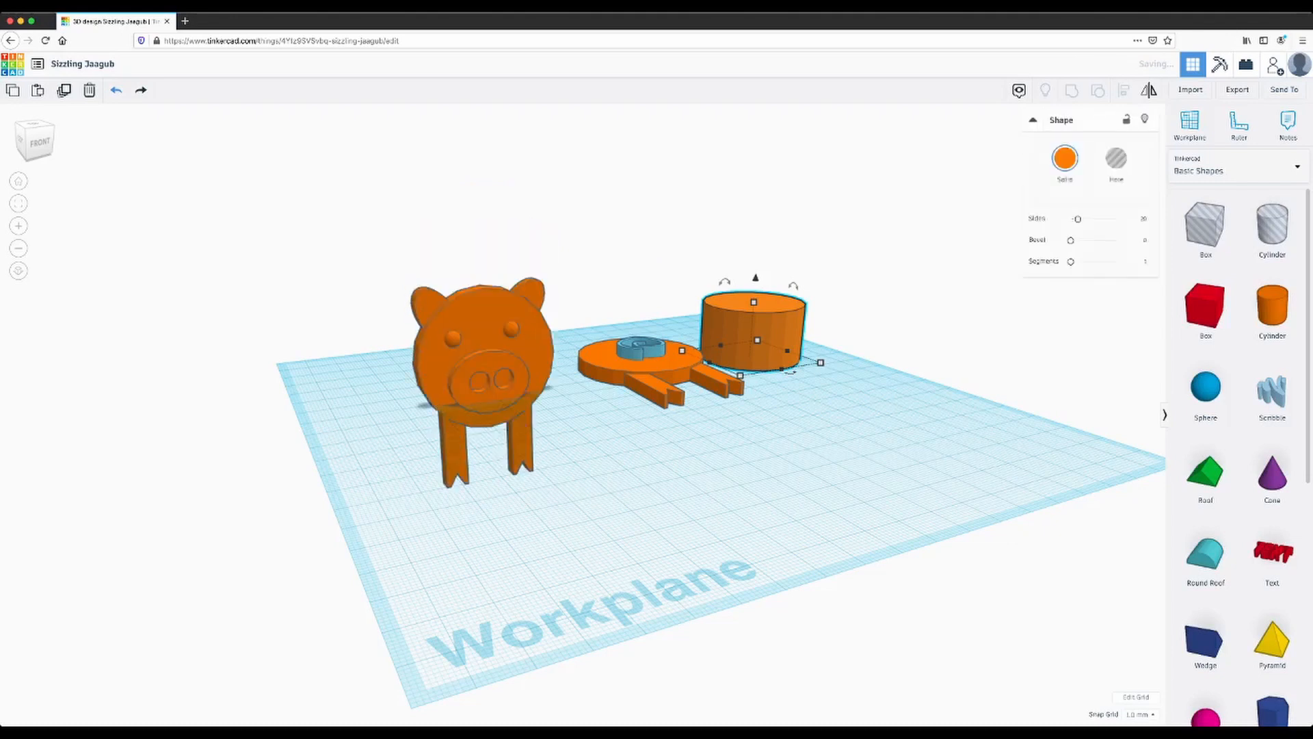
{"action": "key", "text": "super+z"}
Rearrange the flat pieces: front in the workplane's far corner, back beside it, and the cylinder in the open area before them.
{"action": "right_click_drag", "start_coordinate": [657, 410], "coordinate": [544, 547]}
{"action": "left_click_drag", "start_coordinate": [492, 342], "coordinate": [447, 232]}
{"action": "left_click_drag", "start_coordinate": [679, 396], "coordinate": [605, 264]}
{"action": "left_click_drag", "start_coordinate": [820, 455], "coordinate": [585, 537]}
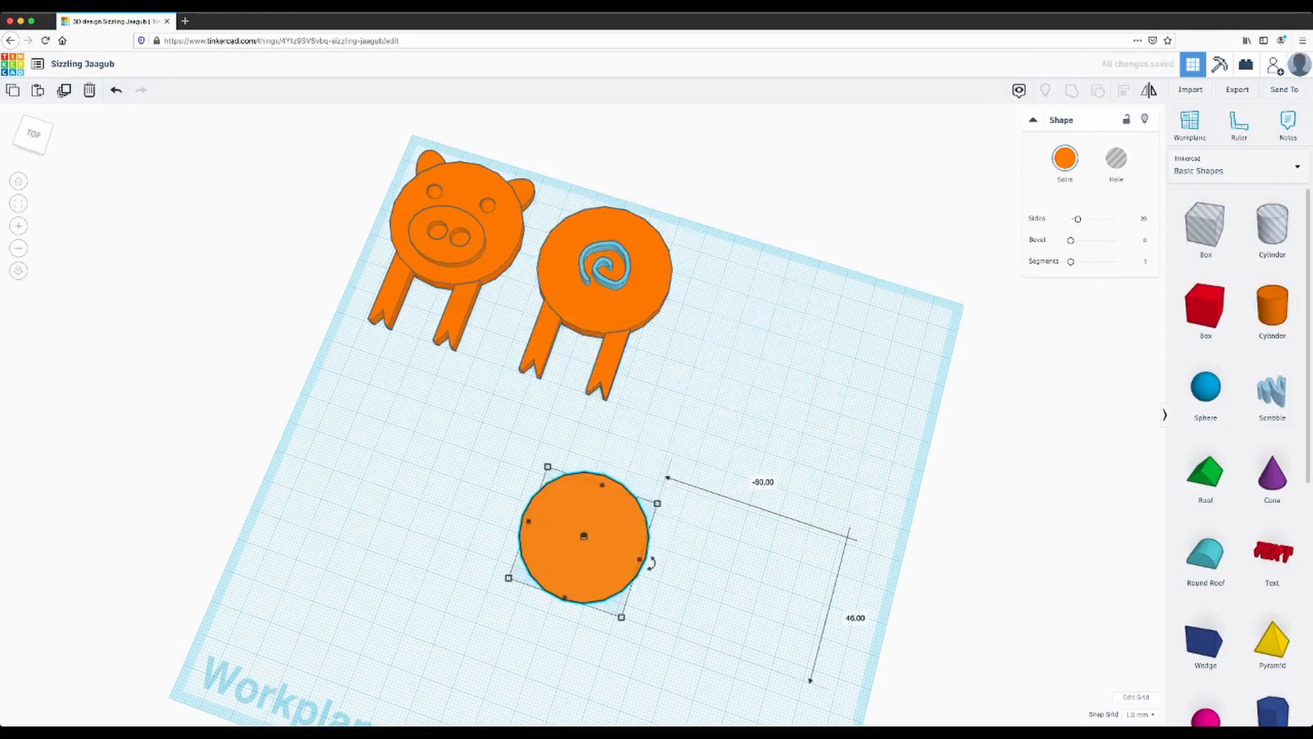
Shrink the cylinder's base to 25 by 25 mm and stretch it upward into a tall, slim standing body.
{"action": "right_click_drag", "start_coordinate": [585, 536], "coordinate": [646, 414]}
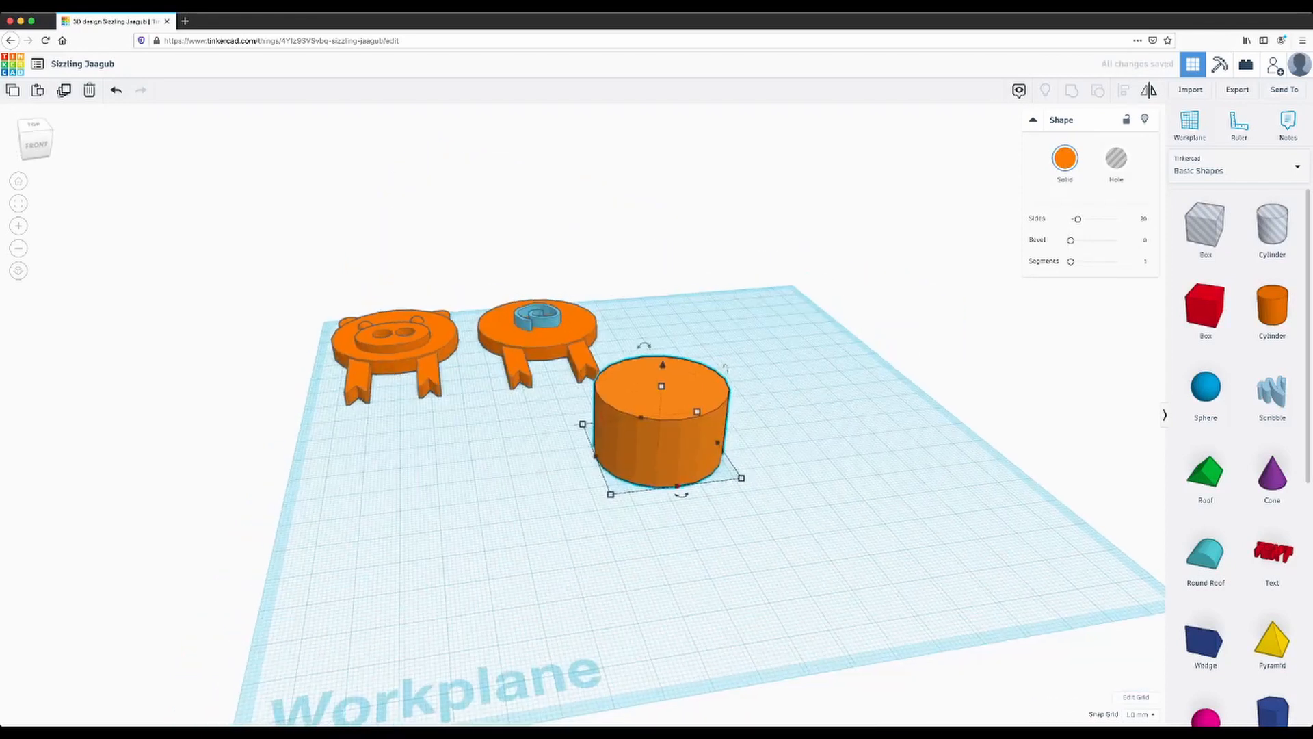
{"action": "left_click_drag", "start_coordinate": [611, 493], "coordinate": [642, 464], "text": "shift"}
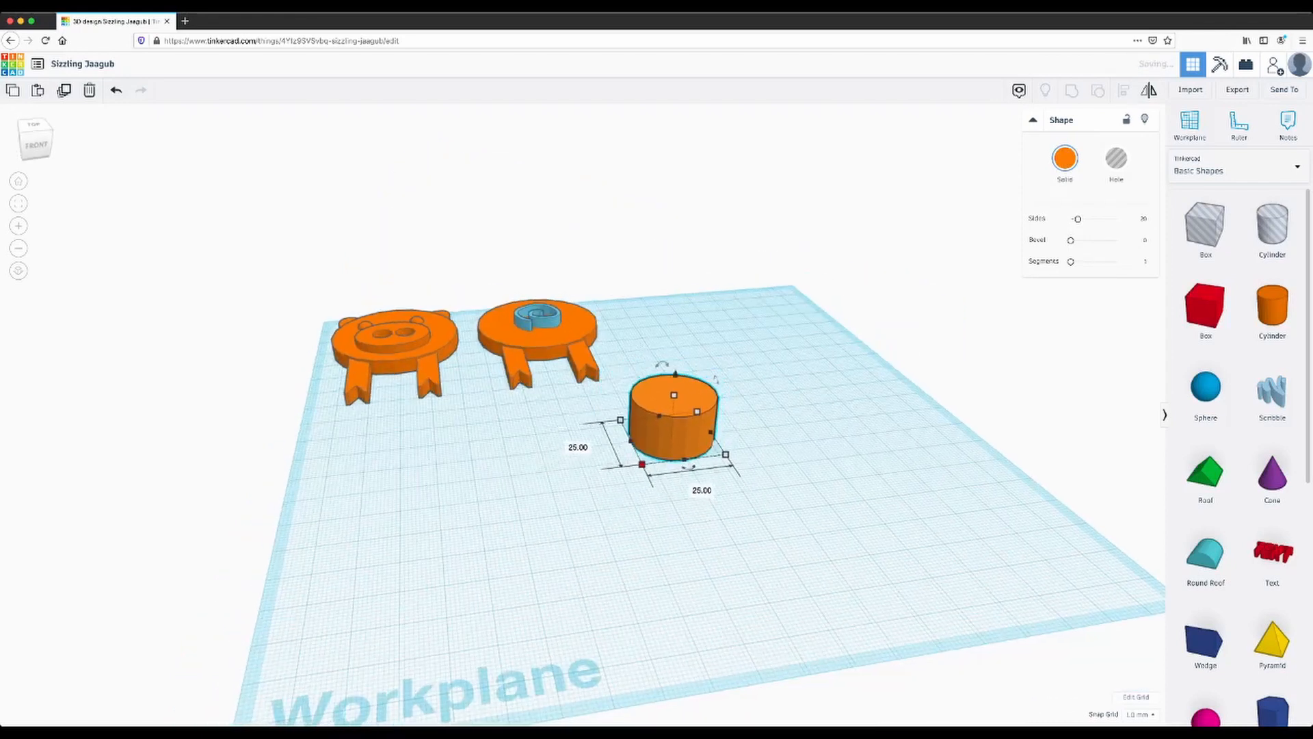
{"action": "left_click_drag", "start_coordinate": [674, 395], "coordinate": [681, 288]}
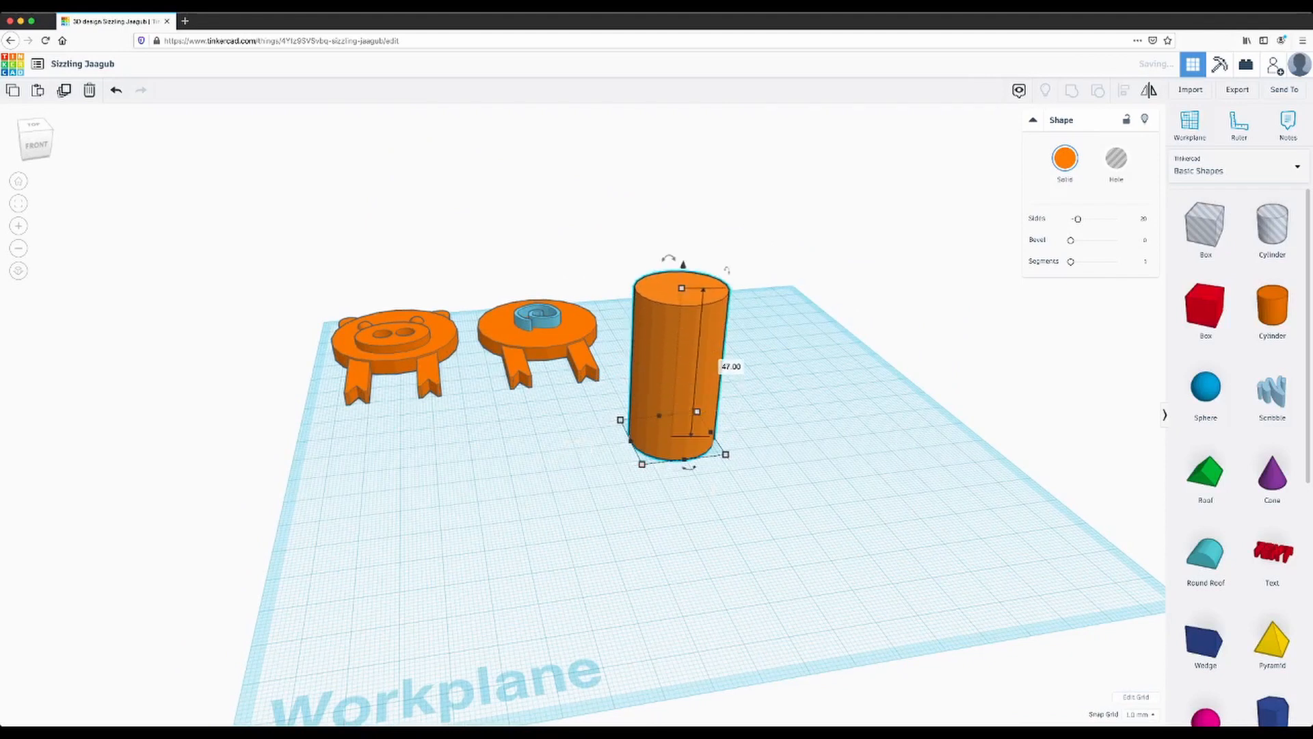
{"action": "left_click_drag", "start_coordinate": [681, 288], "coordinate": [680, 302]}
{"action": "mouse_move", "coordinate": [682, 307]}
{"action": "right_mouse_down"}
{"action": "mouse_move", "coordinate": [752, 284]}
{"action": "mouse_move", "coordinate": [711, 291]}
{"action": "mouse_move", "coordinate": [622, 342]}
{"action": "mouse_move", "coordinate": [574, 342]}
{"action": "mouse_move", "coordinate": [657, 308]}
{"action": "right_mouse_up"}
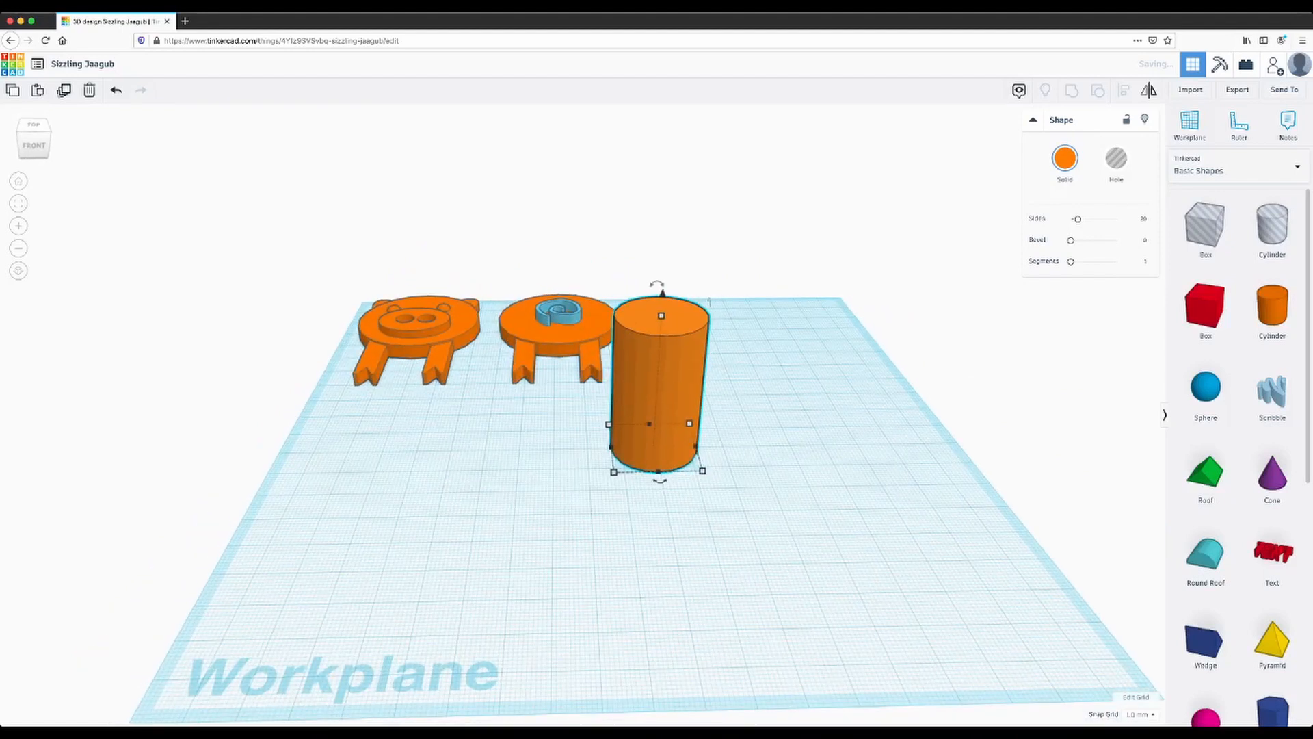
Smooth the tall cylinder with the maximum number of sides and segments, and round both ends with a large bevel.
{"action": "left_click_drag", "start_coordinate": [1078, 218], "coordinate": [1095, 219]}
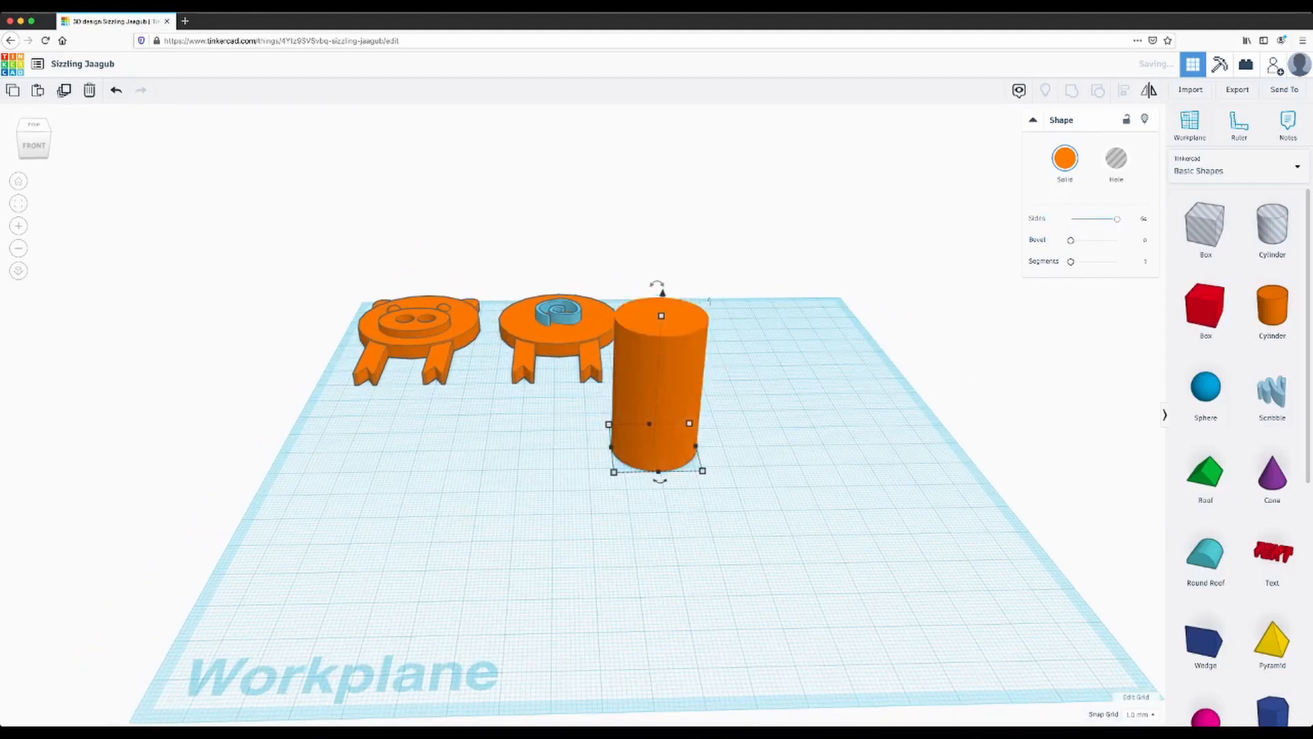
{"action": "right_click_drag", "start_coordinate": [649, 325], "coordinate": [722, 291]}
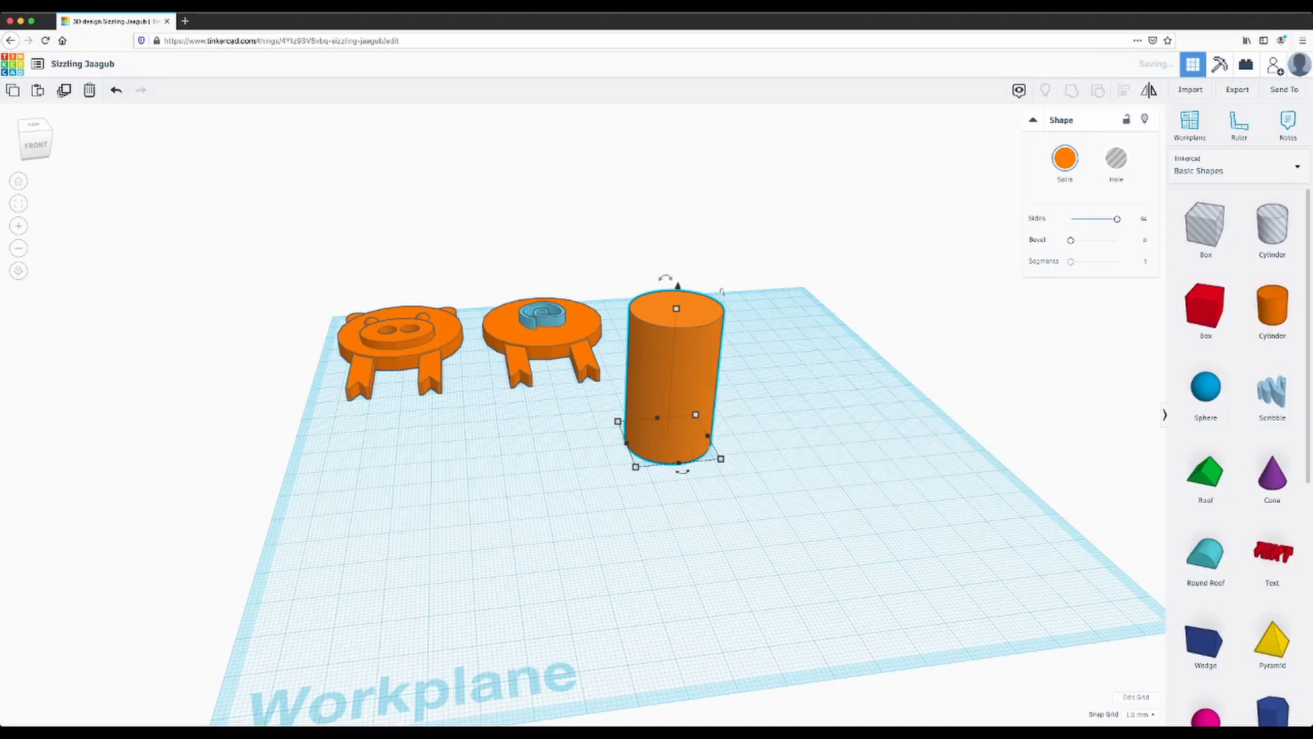
{"action": "left_click_drag", "start_coordinate": [1071, 262], "coordinate": [1086, 262]}
{"action": "left_click_drag", "start_coordinate": [1070, 240], "coordinate": [1075, 240]}
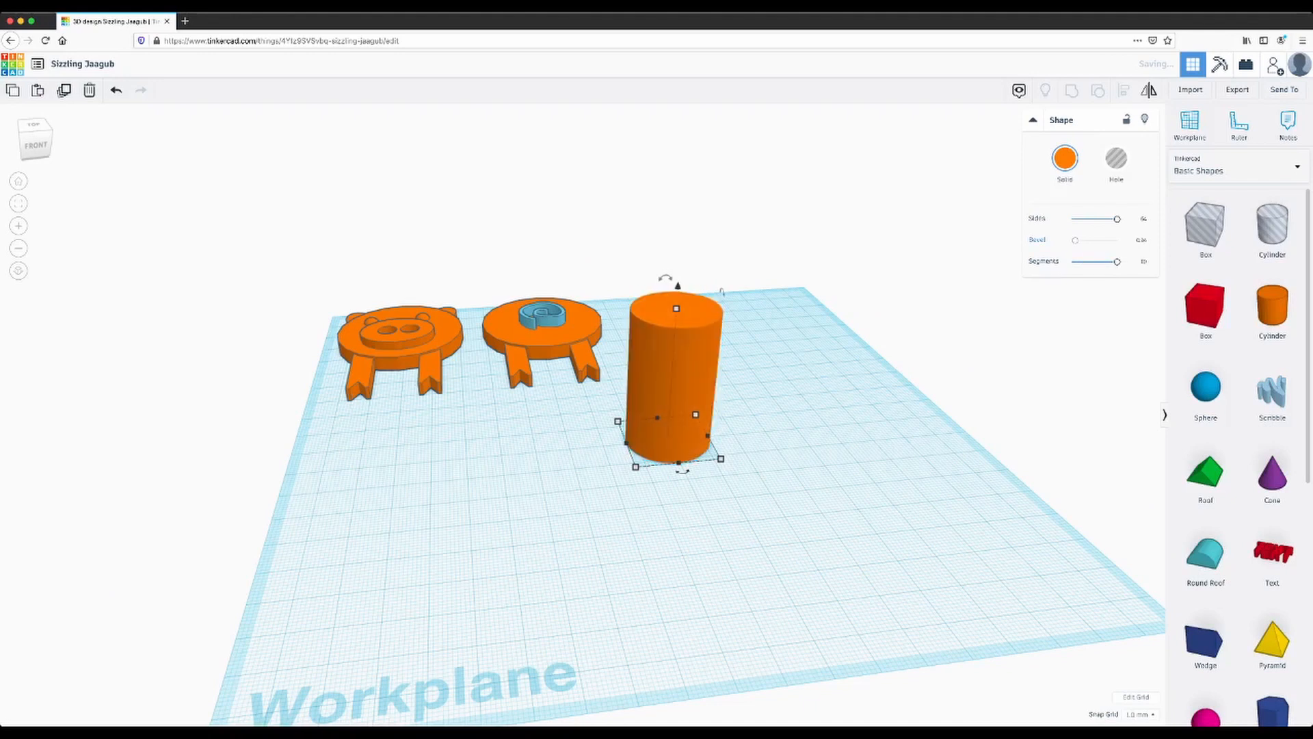
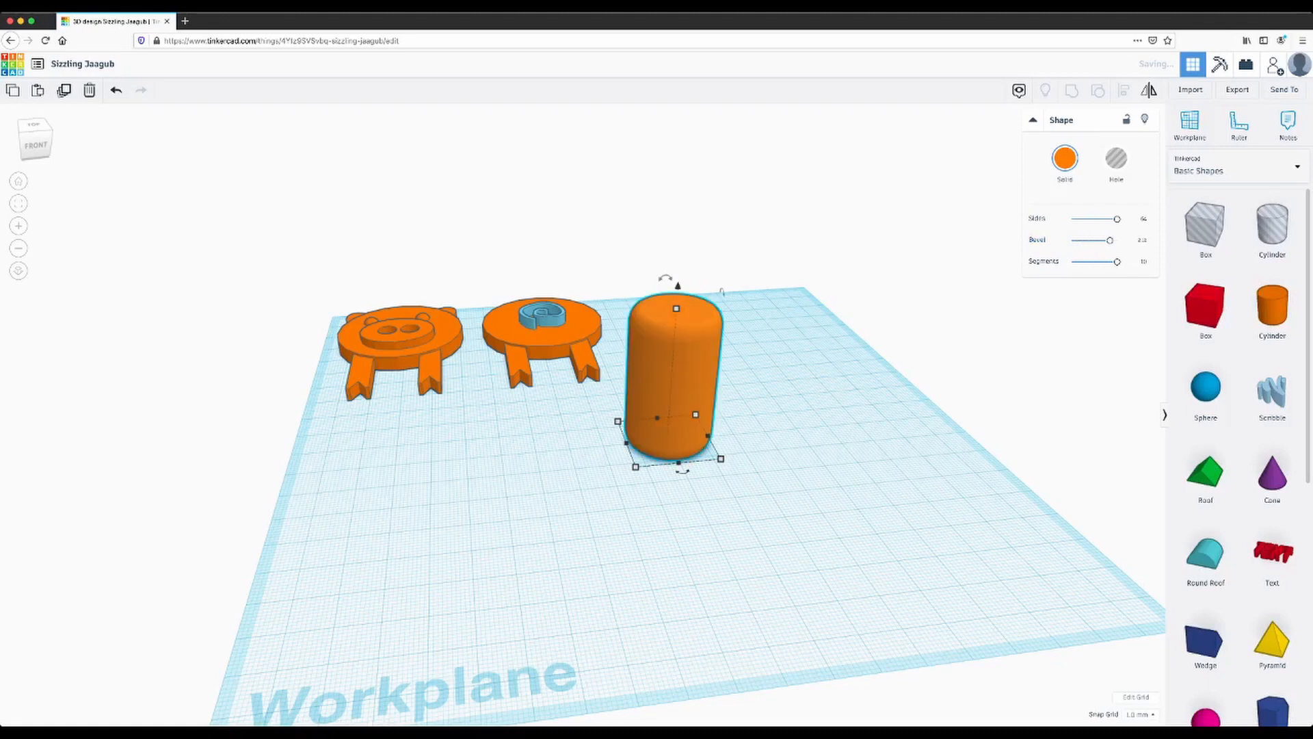
{"action": "right_click_drag", "start_coordinate": [773, 506], "coordinate": [813, 438]}
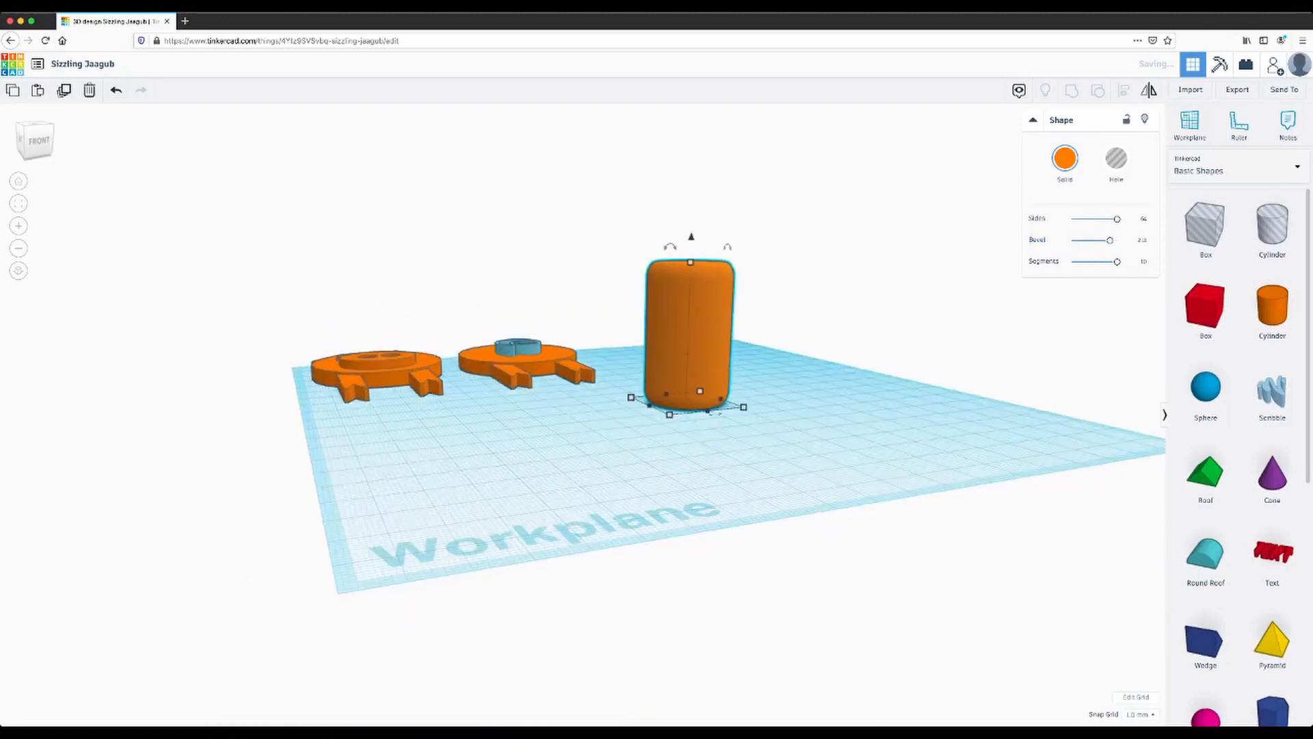
{"action": "left_click_drag", "start_coordinate": [723, 463], "coordinate": [740, 473]}
{"action": "right_click_drag", "start_coordinate": [740, 473], "coordinate": [699, 544]}
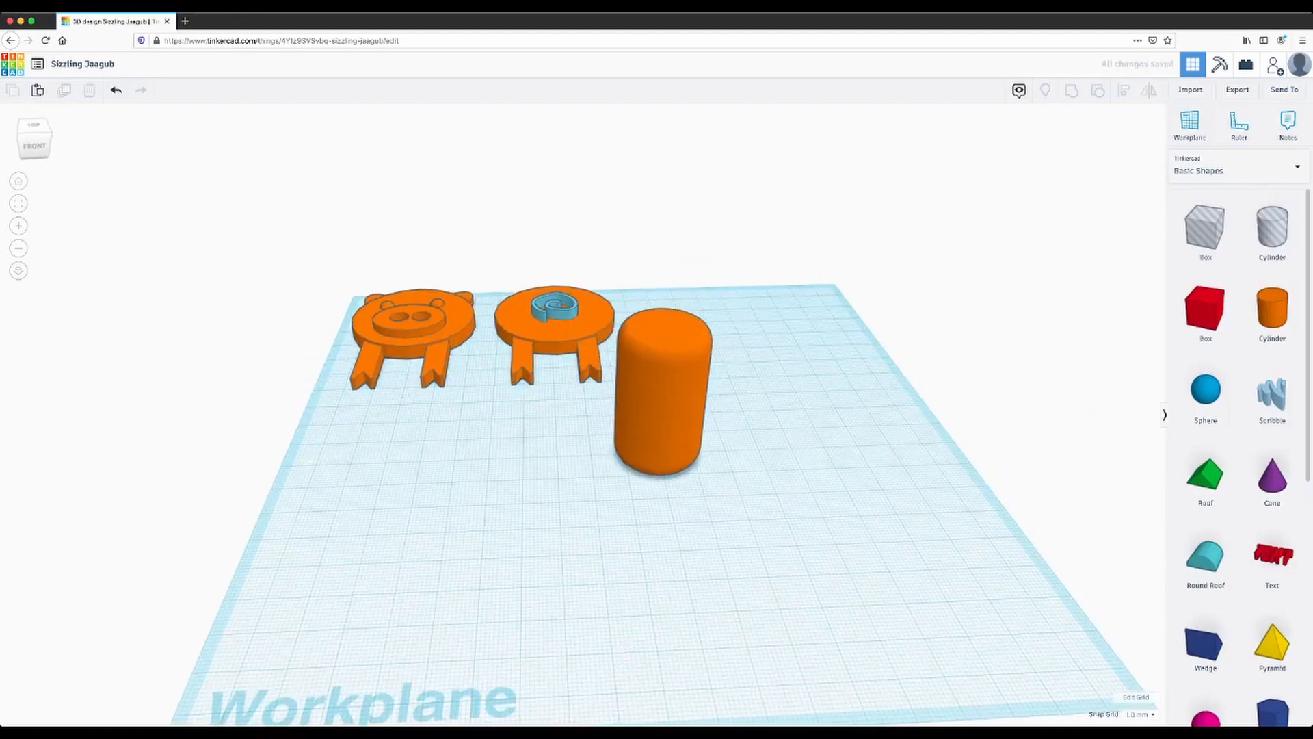
Add a half sphere, reshape it into a narrow elongated foot, and tuck it partly under the cylinder's front.
{"action": "scroll", "coordinate": [1205, 519], "scroll_direction": "down", "scroll_amount": 2}
{"action": "scroll", "coordinate": [1206, 495], "scroll_direction": "down", "scroll_amount": 1}
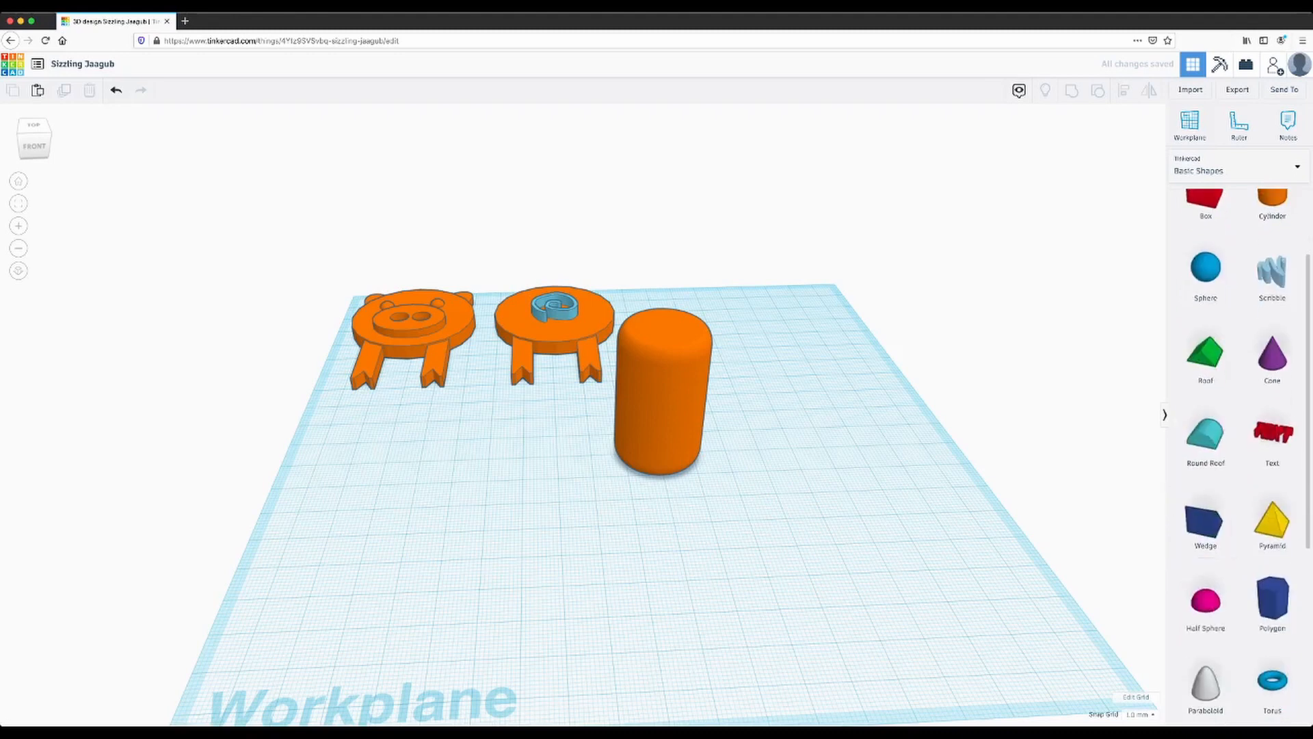
{"action": "right_click_drag", "start_coordinate": [766, 506], "coordinate": [708, 496]}
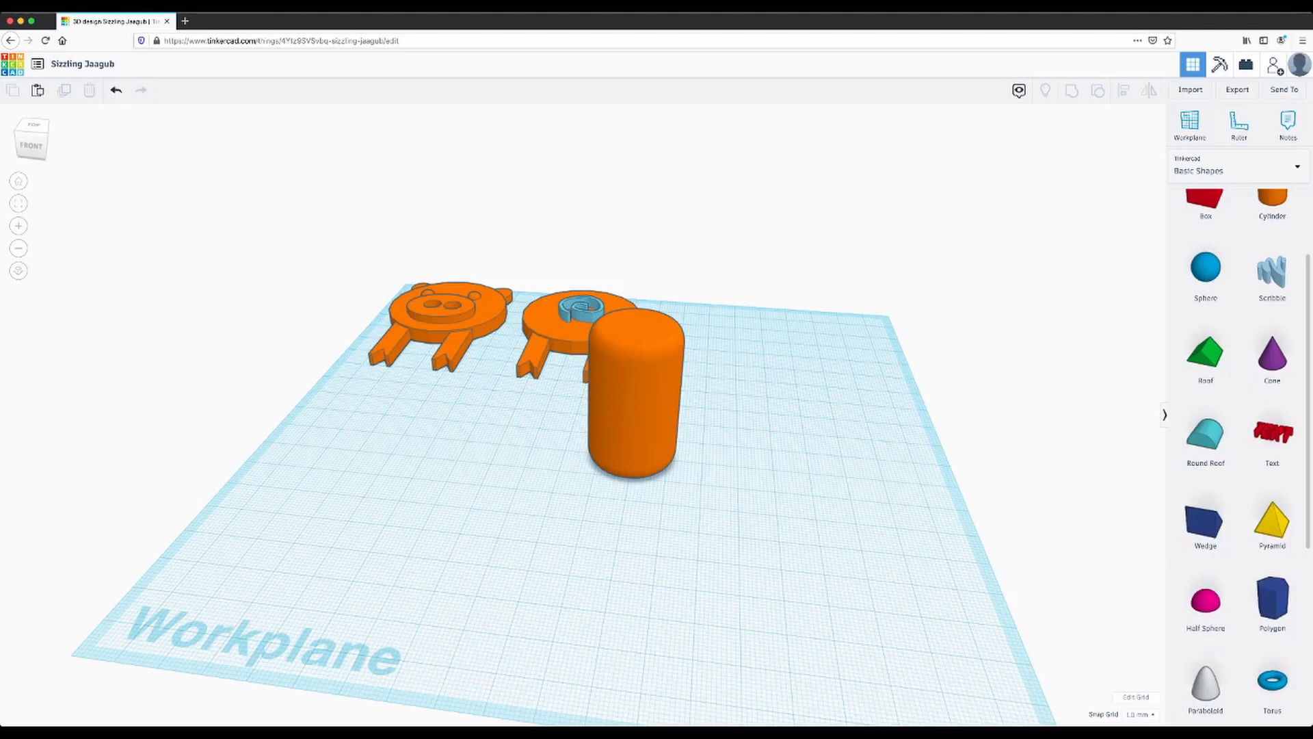
{"action": "right_click_drag", "start_coordinate": [708, 496], "coordinate": [850, 519]}
{"action": "left_click_drag", "start_coordinate": [1206, 602], "coordinate": [820, 500]}
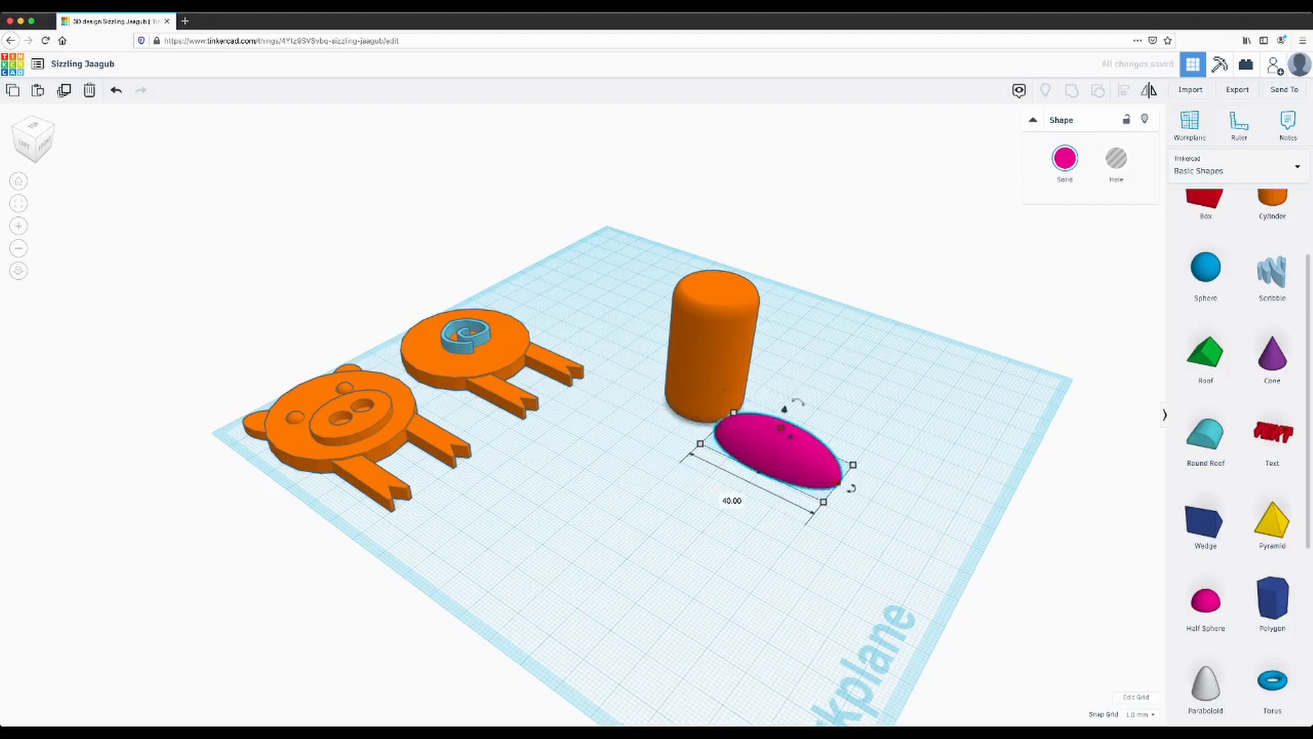
{"action": "left_click_drag", "start_coordinate": [790, 435], "coordinate": [768, 461]}
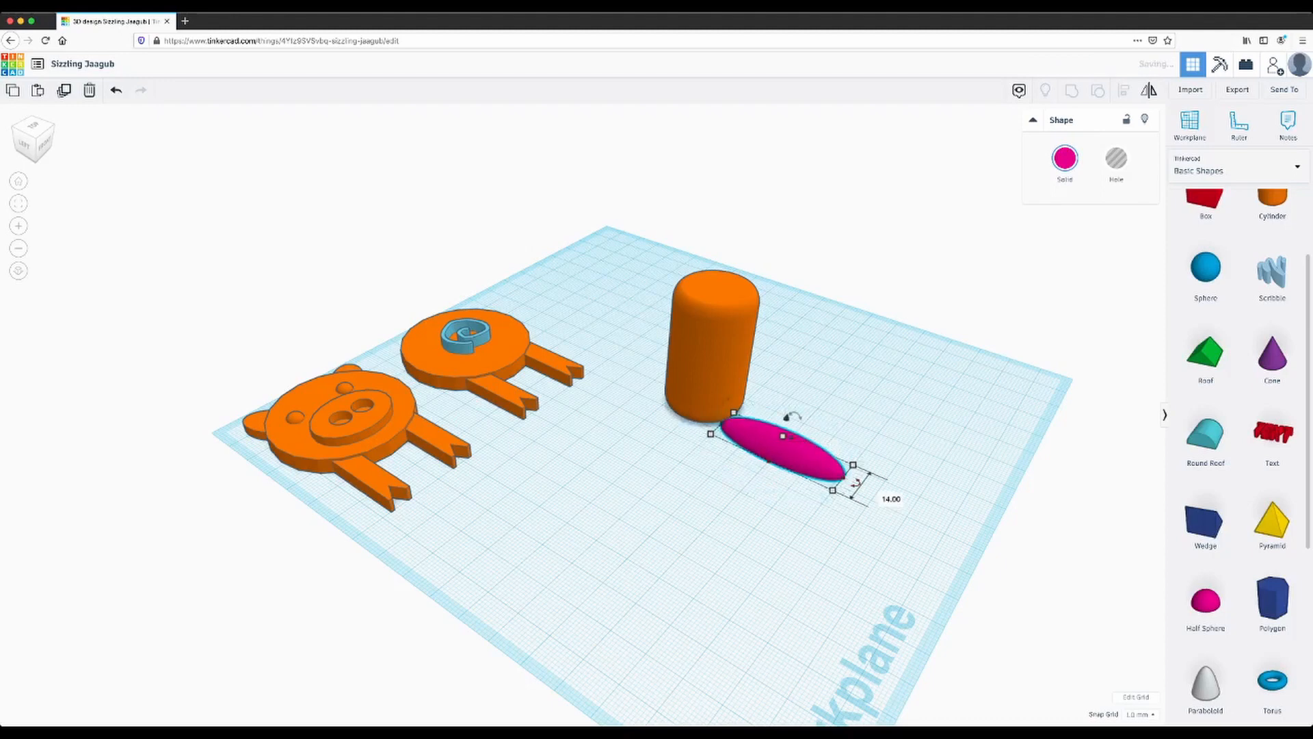
{"action": "left_click_drag", "start_coordinate": [843, 477], "coordinate": [736, 416]}
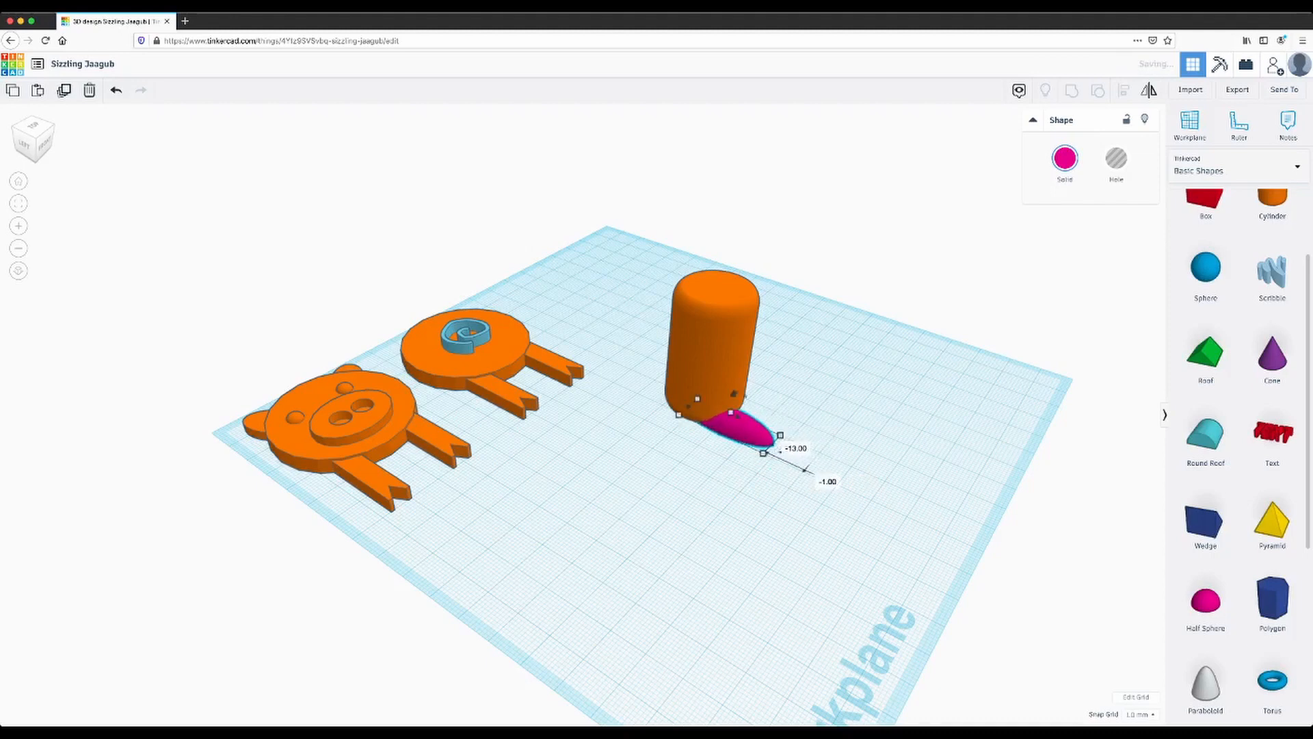
{"action": "right_click_drag", "start_coordinate": [739, 419], "coordinate": [627, 404]}
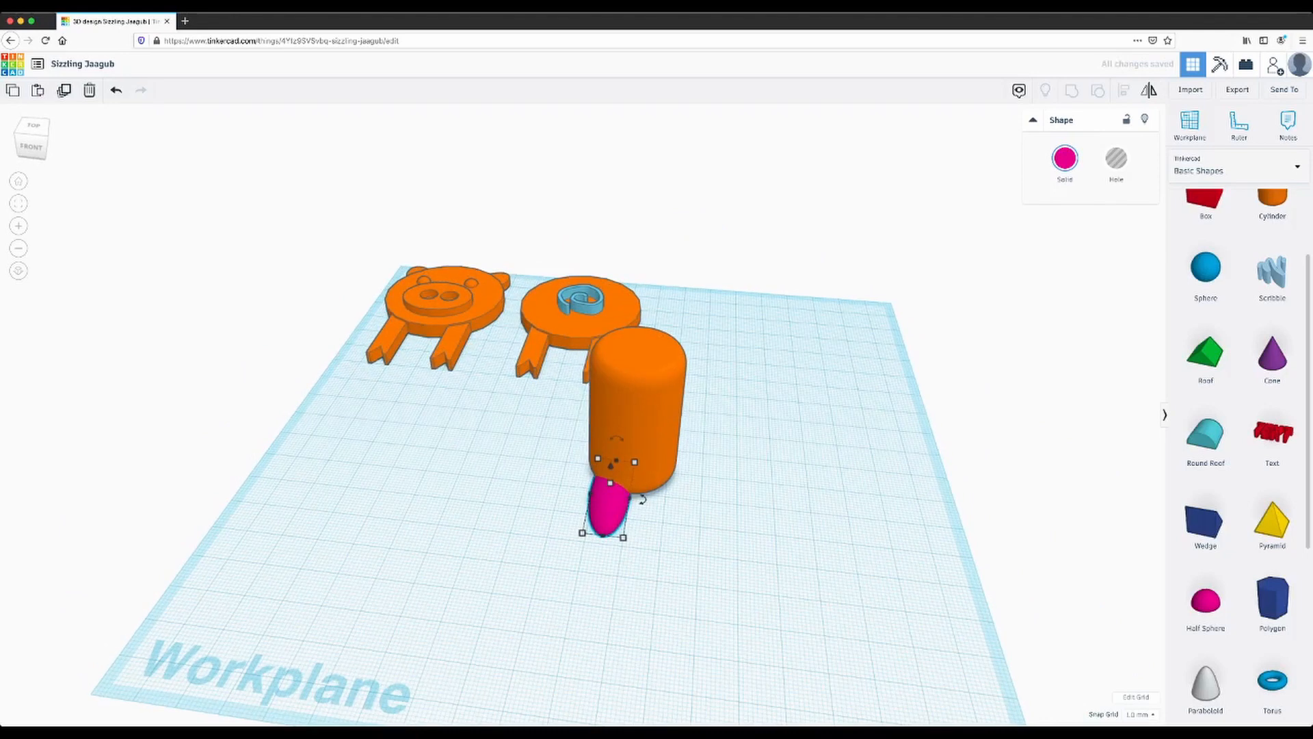
Duplicate the pink foot, shift the copy sideways beside the original, and make the copy narrower.
{"action": "key", "text": "super+v"}
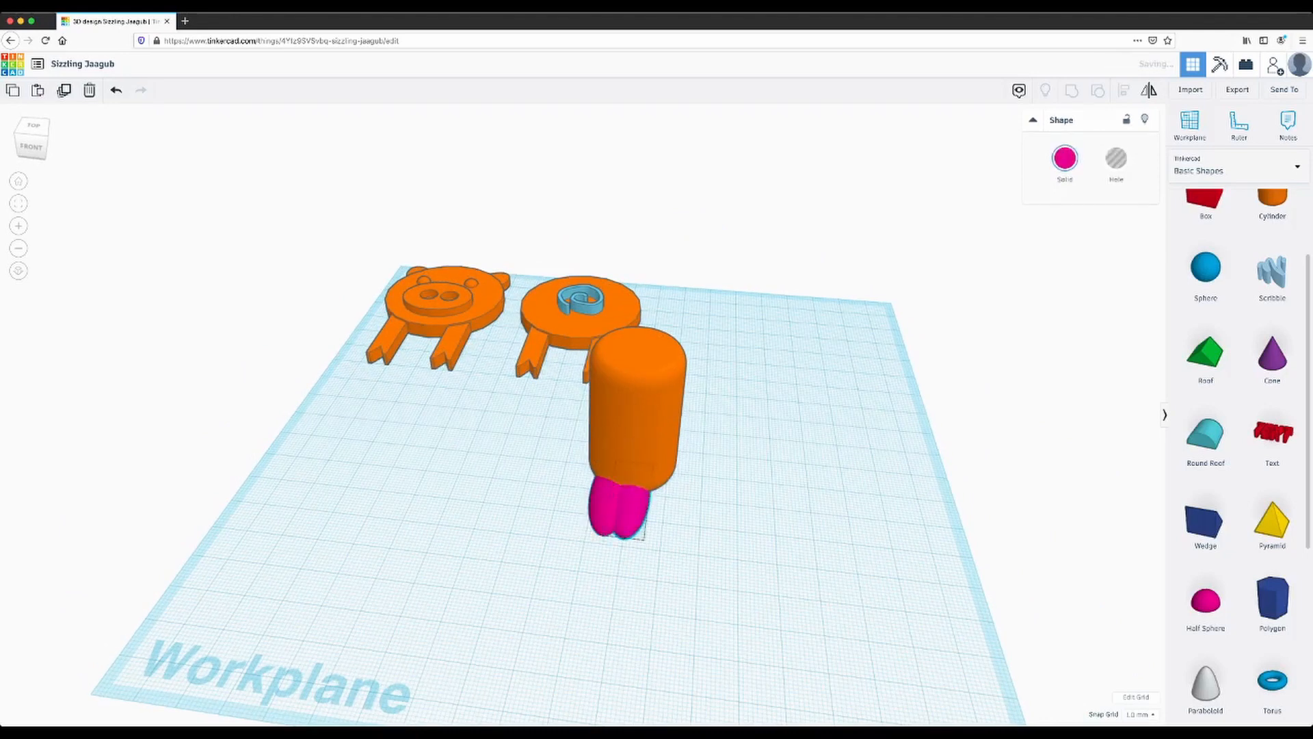
{"action": "key", "text": "Right"}
{"action": "key", "text": "Right"}
{"action": "key", "text": "Right"}
{"action": "key", "text": "Right"}
{"action": "key", "text": "Right"}
{"action": "key", "text": "Right"}
{"action": "key", "text": "Right"}
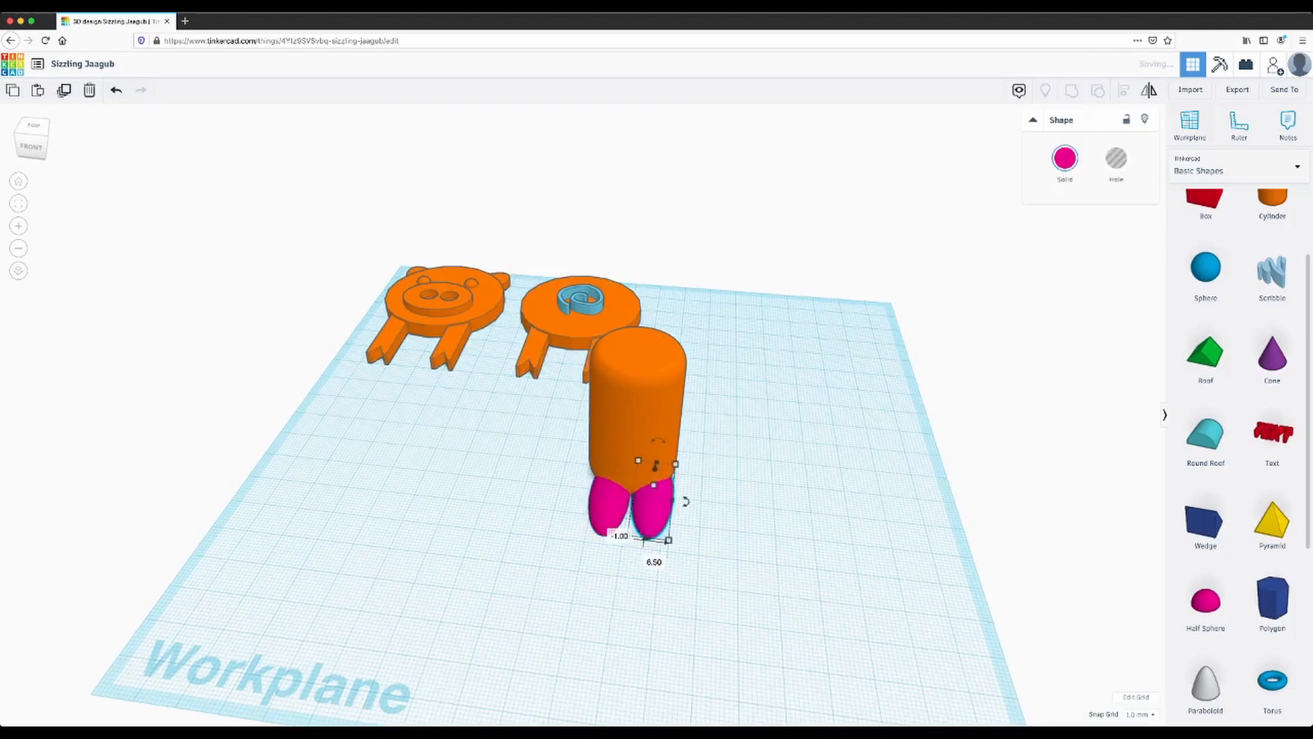
{"action": "left_click_drag", "start_coordinate": [668, 540], "coordinate": [657, 539]}
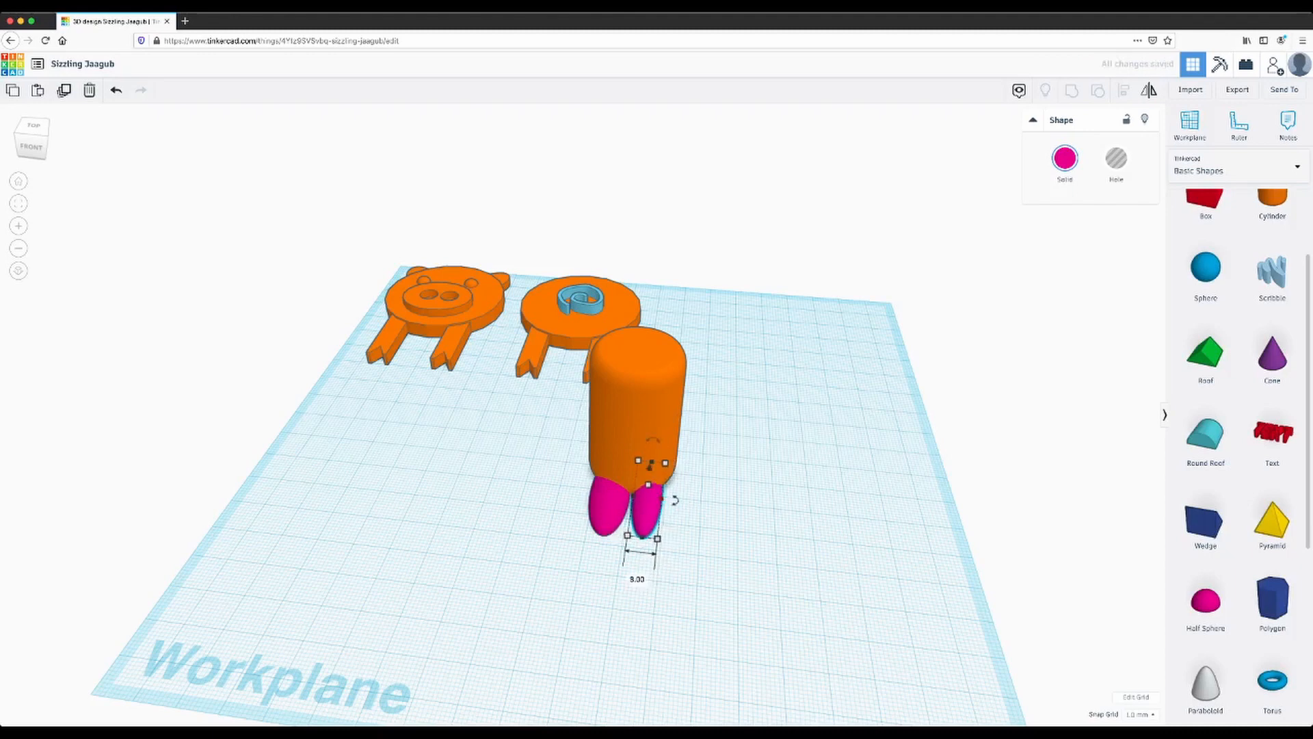
Delete the larger foot and replace it with a duplicate of the smaller one at the cylinder's front base.
{"action": "left_click", "coordinate": [605, 509]}
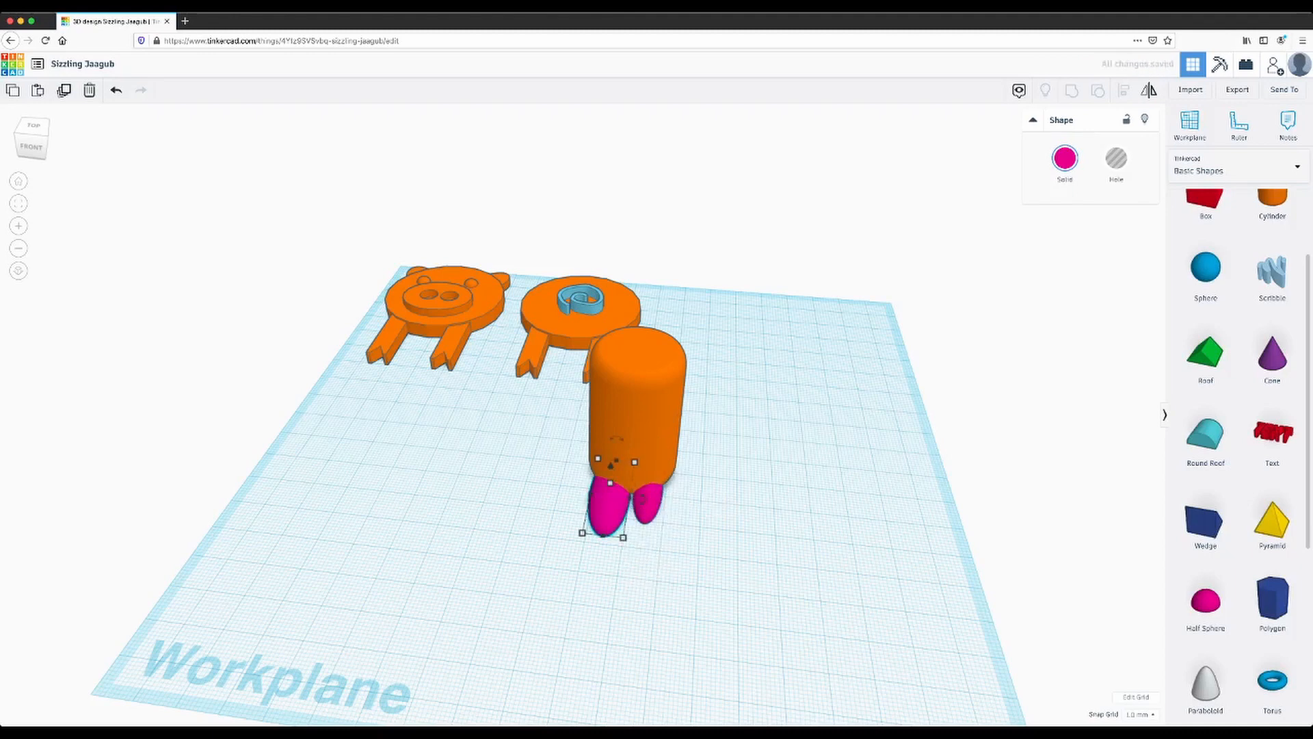
{"action": "key", "text": "Delete"}
{"action": "left_click", "coordinate": [646, 505]}
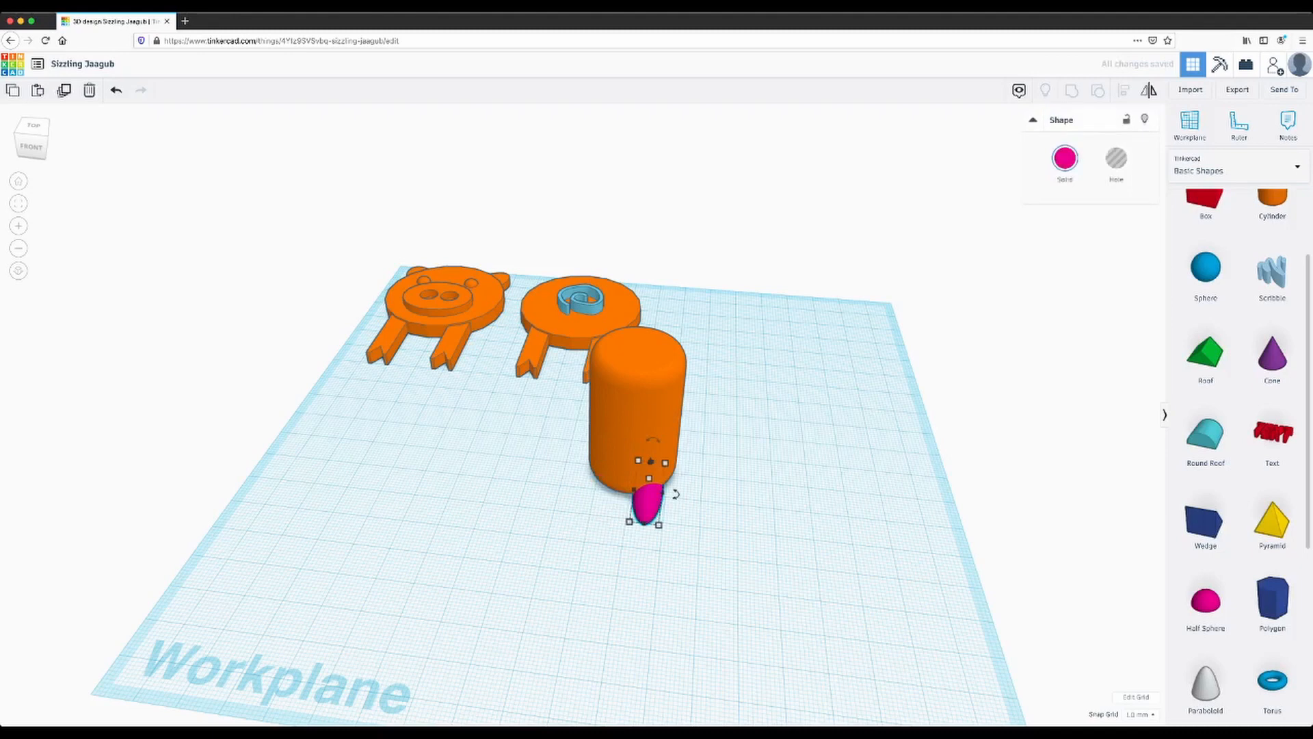
{"action": "key", "text": "ctrl+d"}
{"action": "left_click_drag", "start_coordinate": [646, 505], "coordinate": [596, 494]}
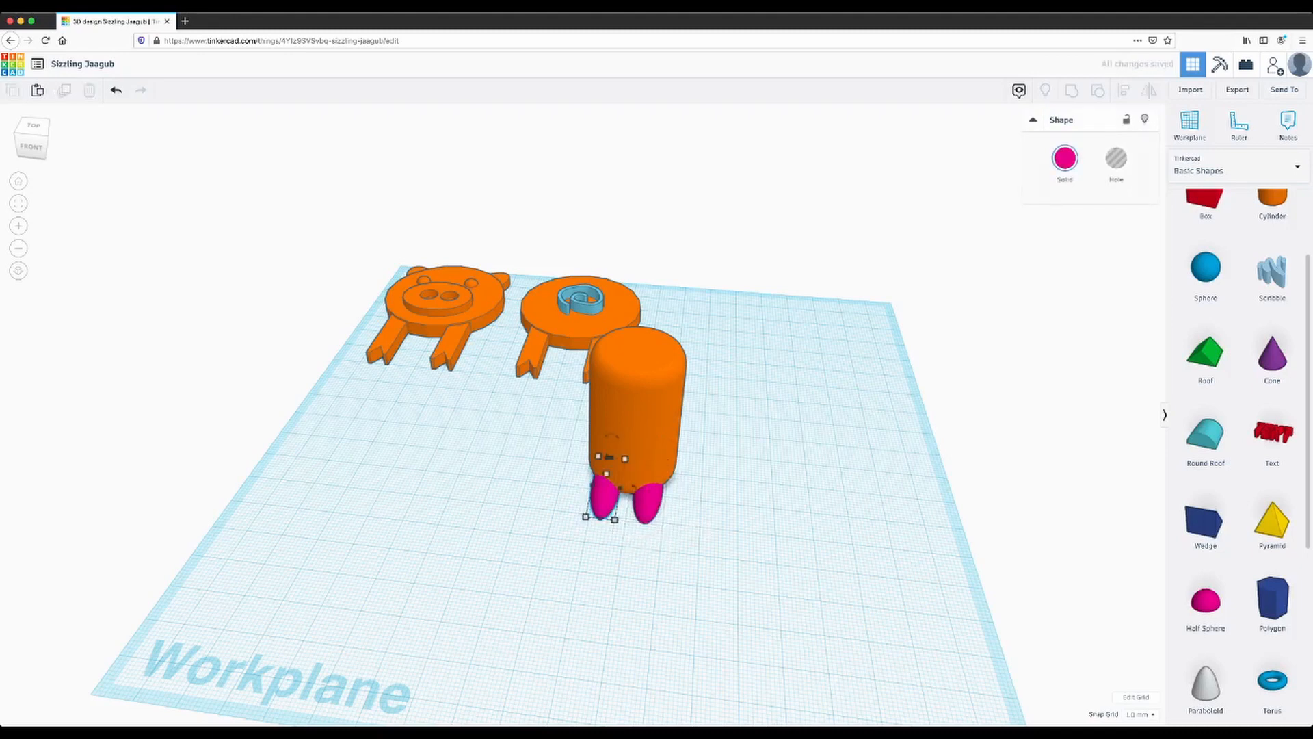
{"action": "left_click", "coordinate": [739, 575]}
Add a sphere, shrink it evenly to a small ball, and set it against the cylinder's lower back as a tail.
{"action": "right_click_drag", "start_coordinate": [739, 574], "coordinate": [576, 539]}
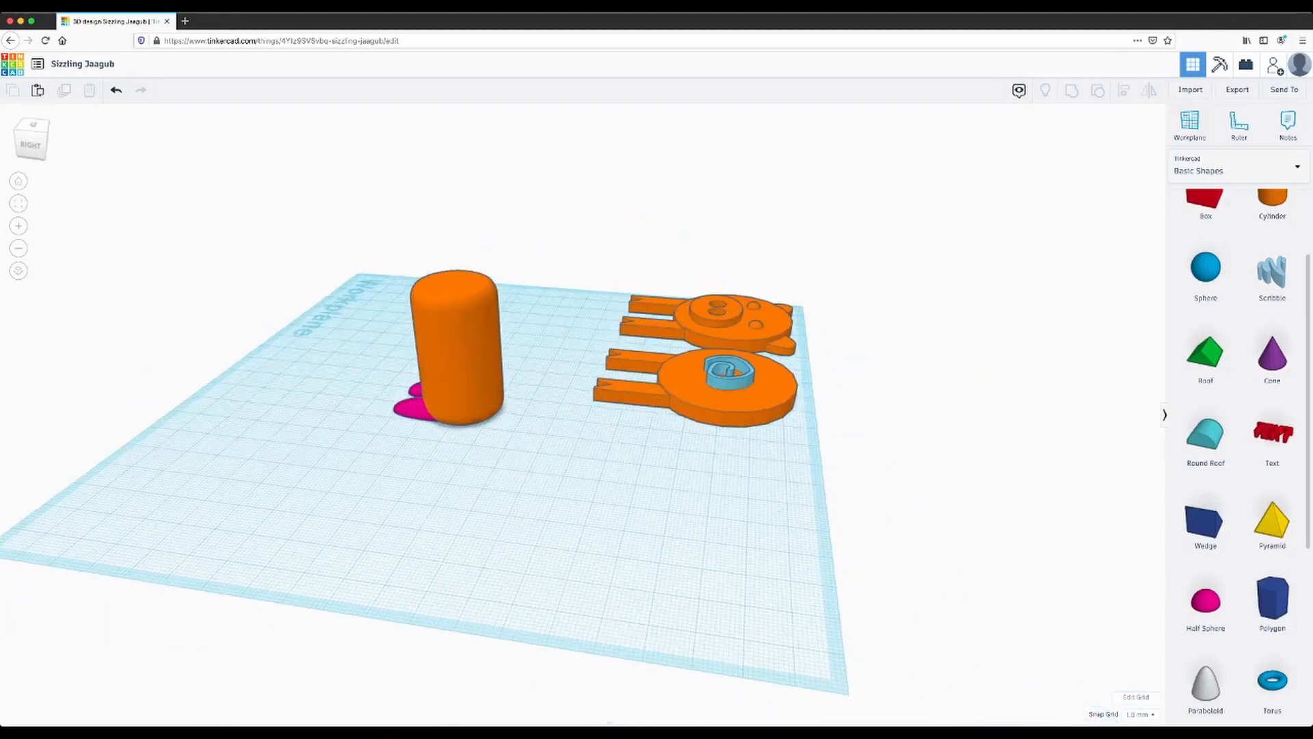
{"action": "left_click_drag", "start_coordinate": [1205, 268], "coordinate": [511, 436]}
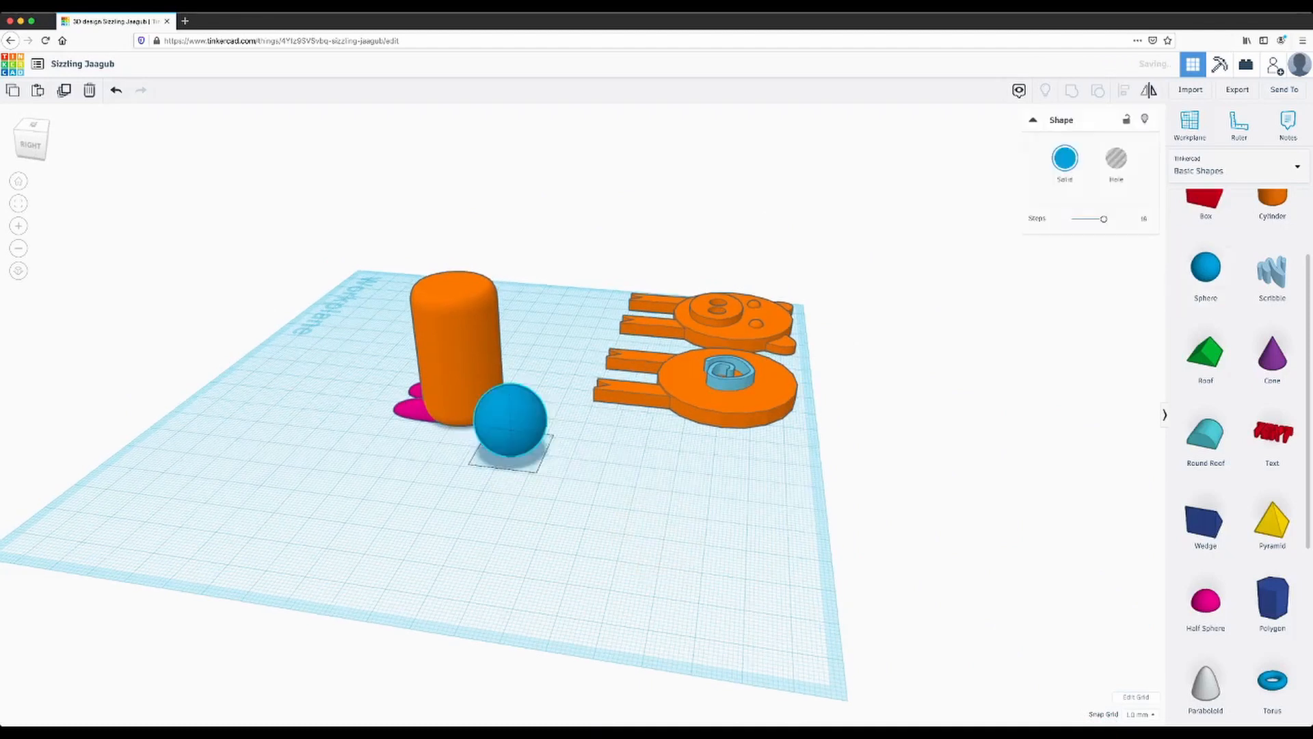
{"action": "right_click_drag", "start_coordinate": [512, 438], "coordinate": [447, 484]}
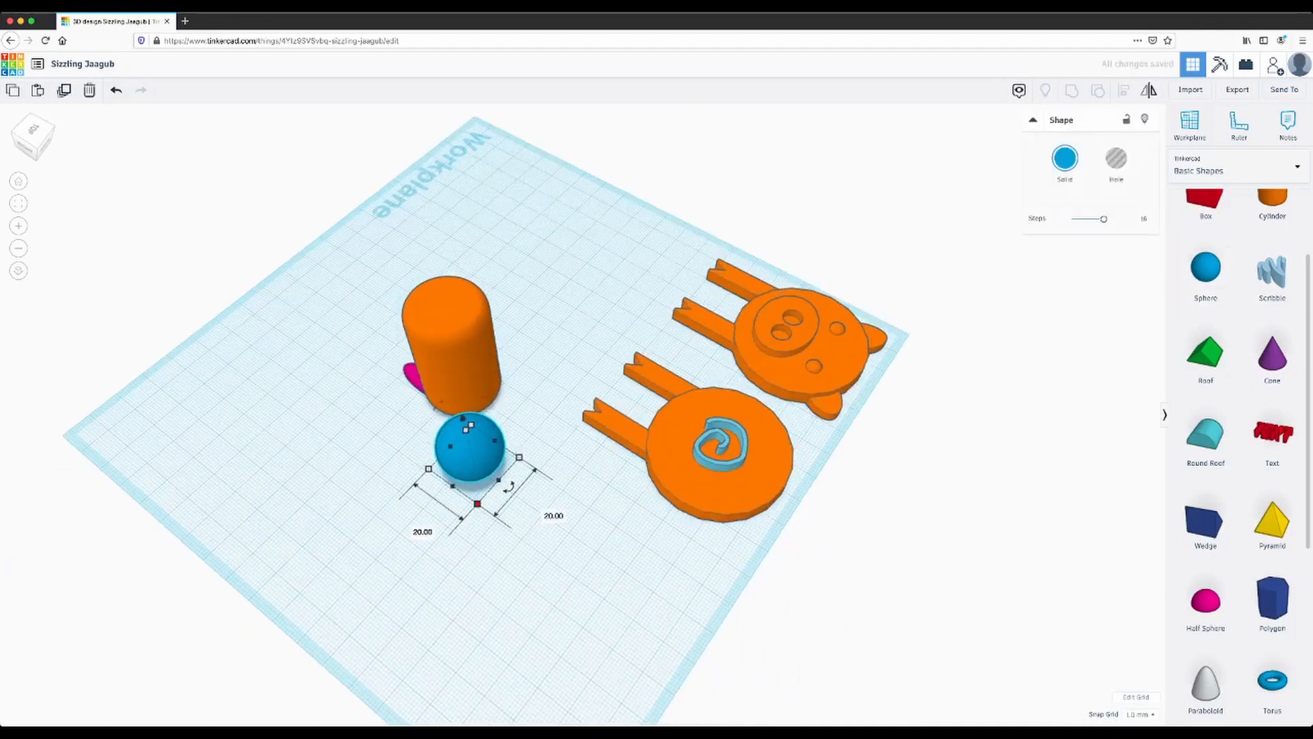
{"action": "left_click_drag", "start_coordinate": [477, 503], "coordinate": [471, 436], "text": "shift"}
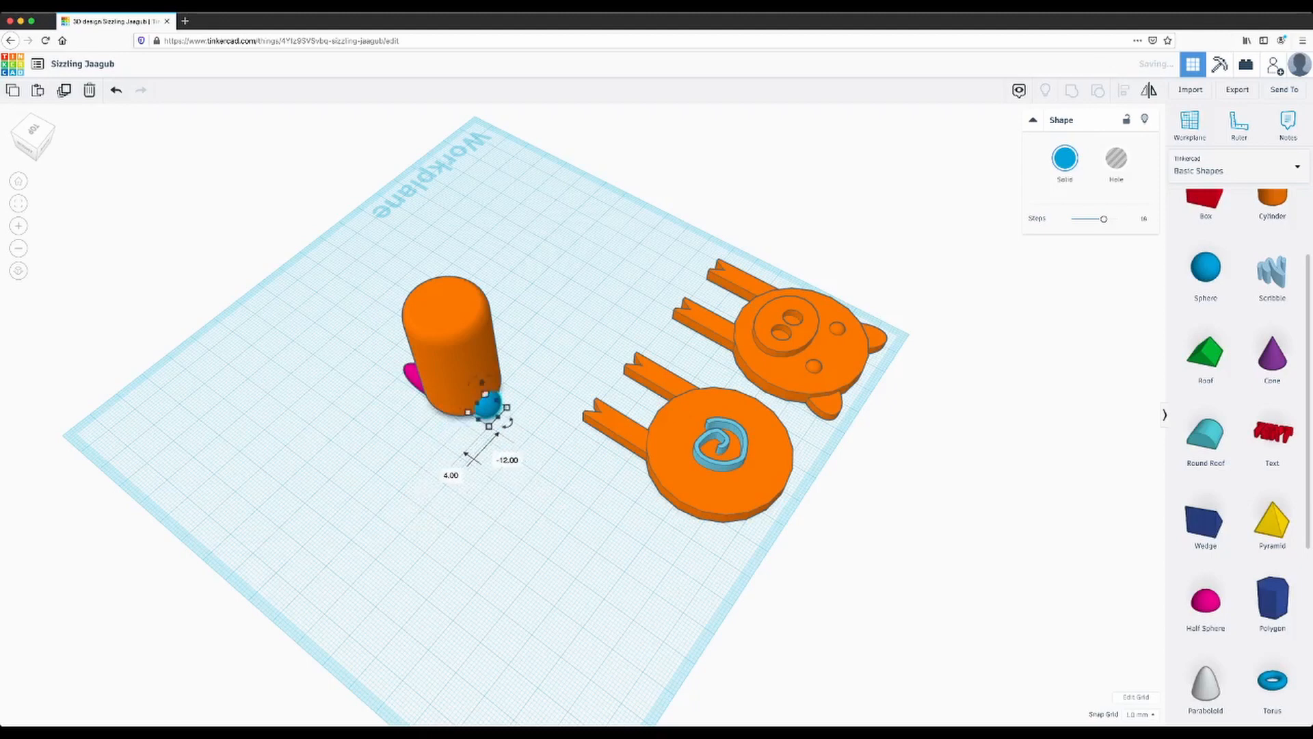
{"action": "right_click_drag", "start_coordinate": [482, 478], "coordinate": [390, 383]}
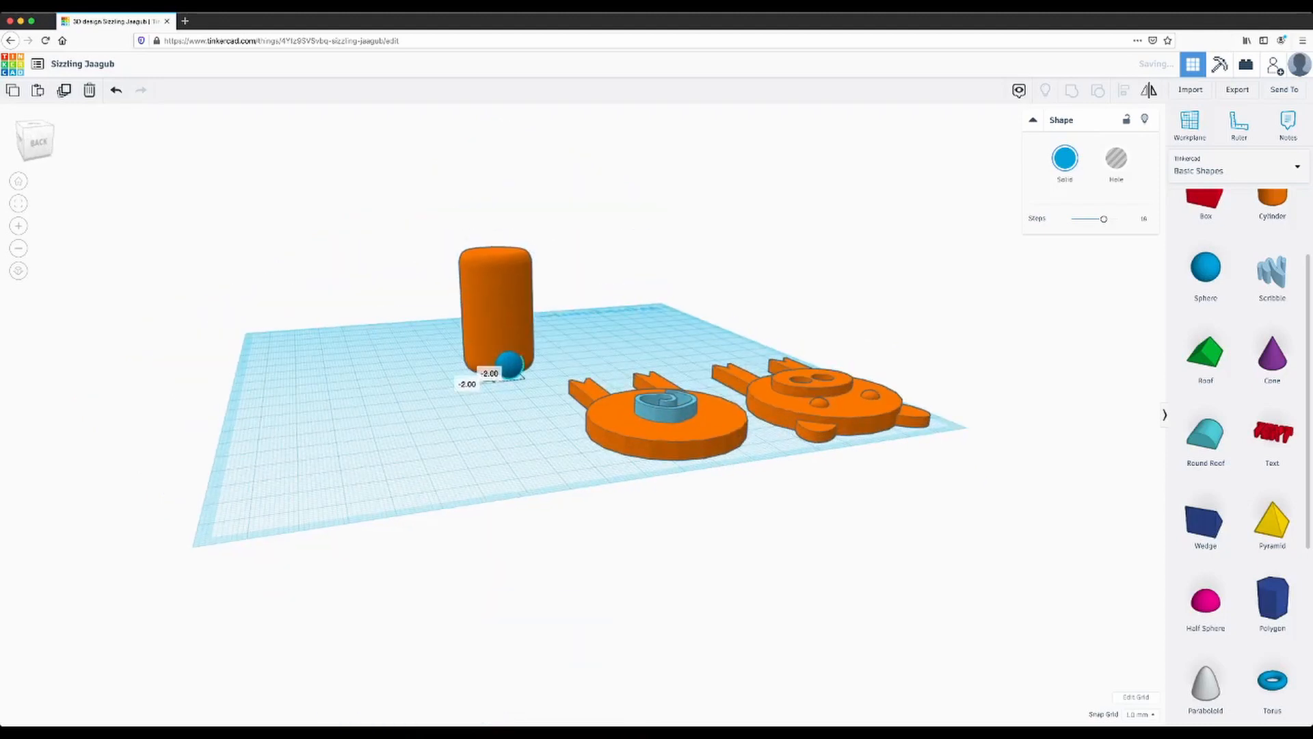
{"action": "left_click", "coordinate": [411, 451]}
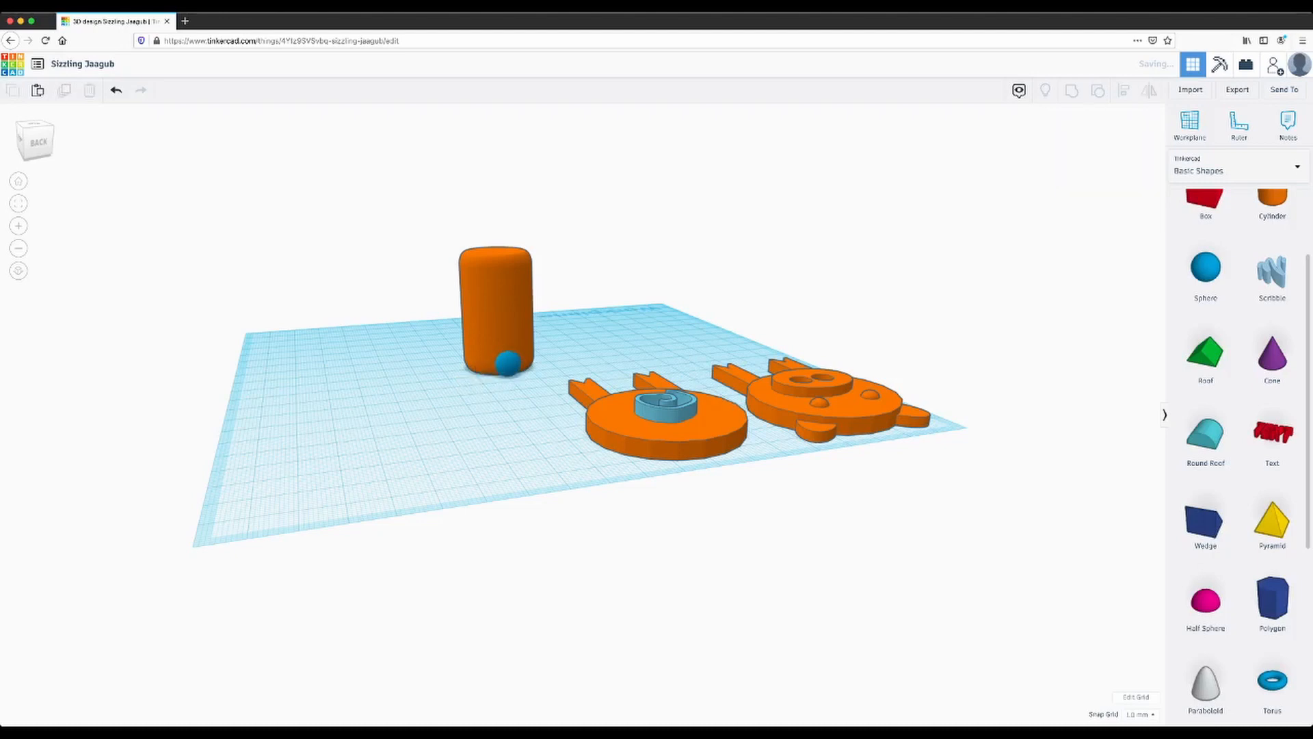
Add a Round Roof in the workplane's open front area, widen it to 54 mm and reduce its depth to 5 mm.
{"action": "right_click_drag", "start_coordinate": [411, 452], "coordinate": [741, 433]}
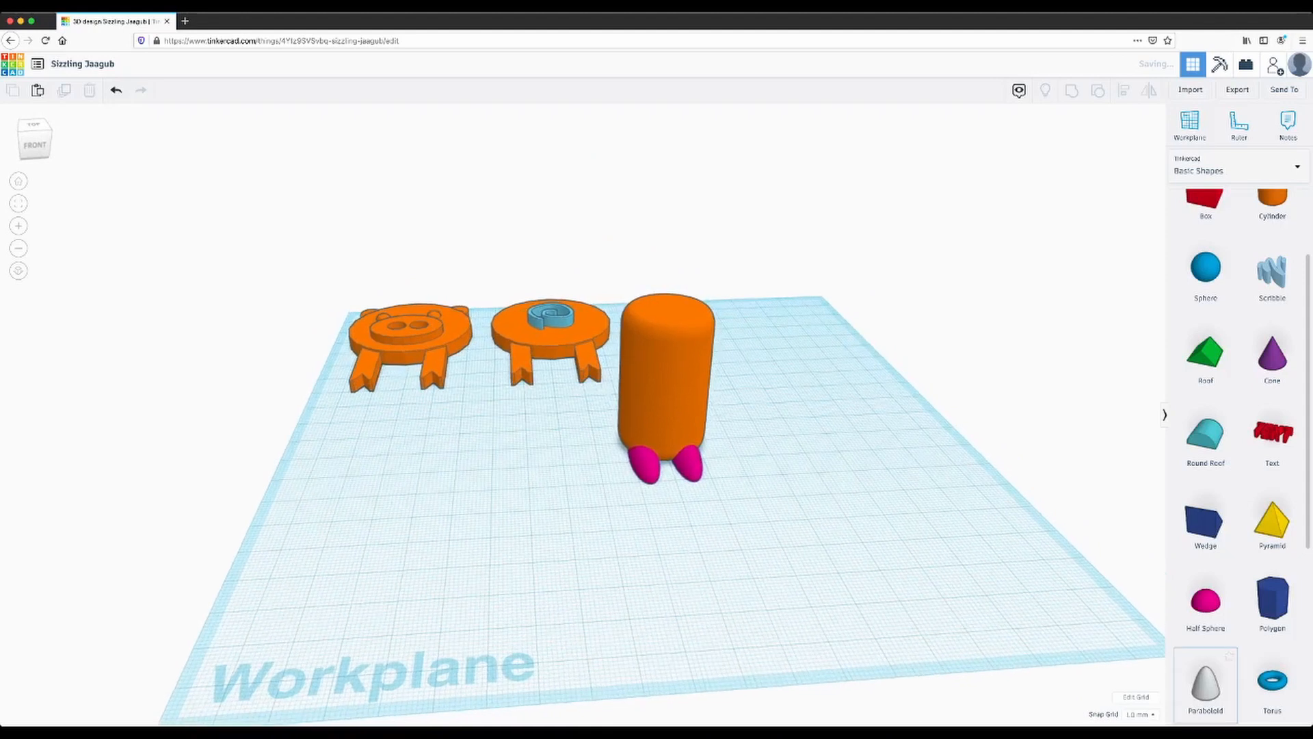
{"action": "scroll", "coordinate": [1241, 455], "scroll_direction": "up", "scroll_amount": 1}
{"action": "scroll", "coordinate": [1241, 455], "scroll_direction": "down", "scroll_amount": 3}
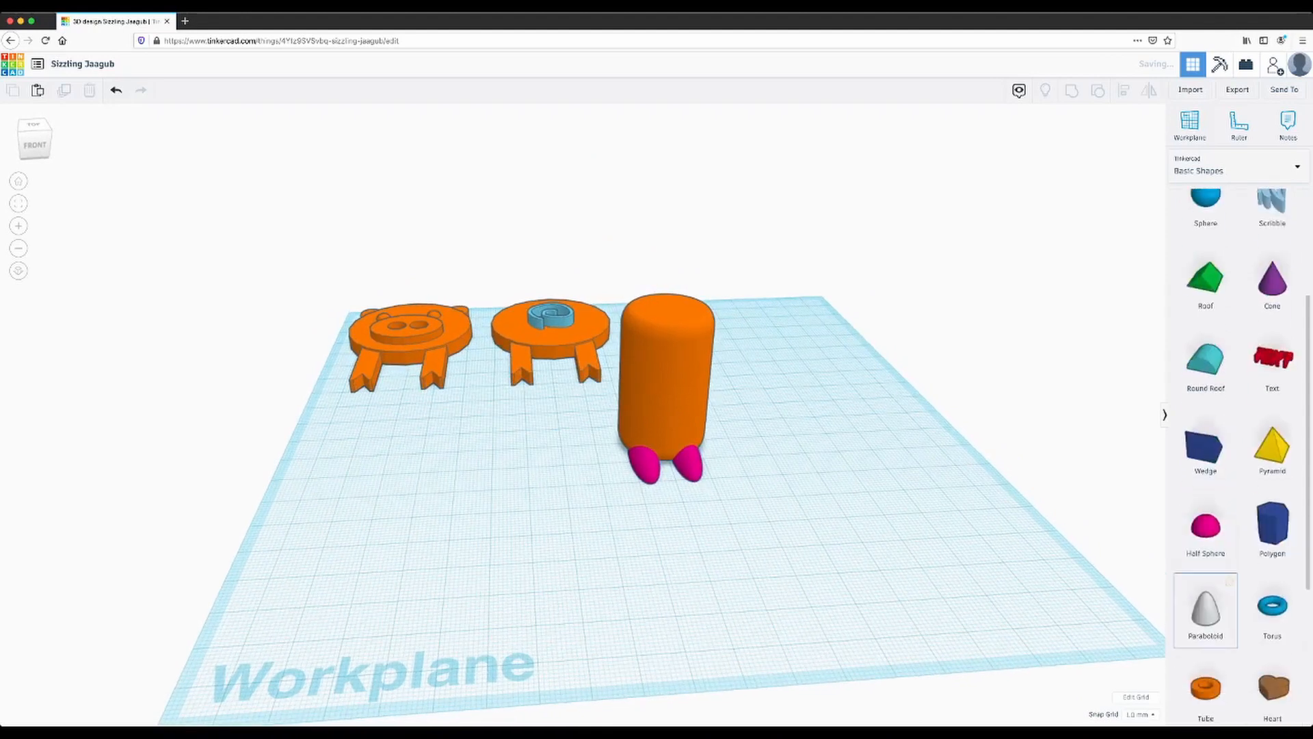
{"action": "scroll", "coordinate": [1205, 609], "scroll_direction": "down", "scroll_amount": 5}
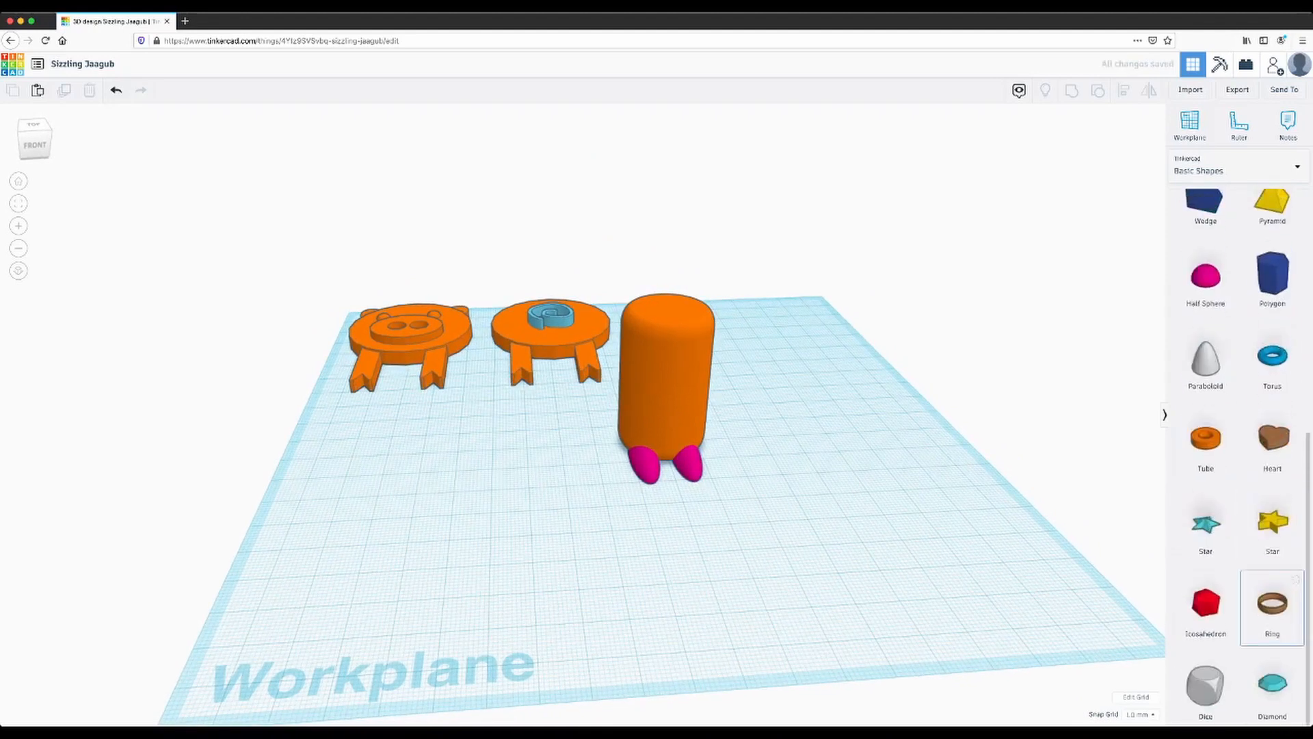
{"action": "scroll", "coordinate": [1272, 602], "scroll_direction": "up", "scroll_amount": 8}
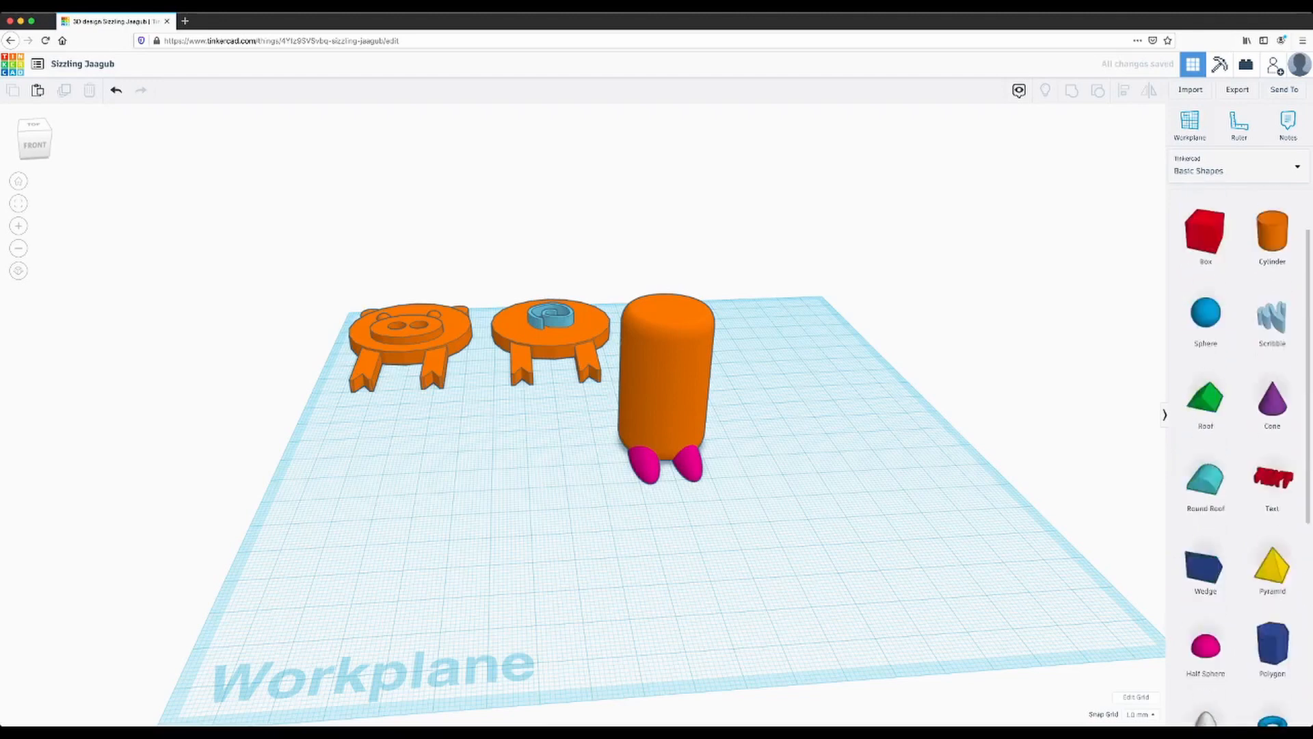
{"action": "scroll", "coordinate": [1205, 444], "scroll_direction": "down", "scroll_amount": 6}
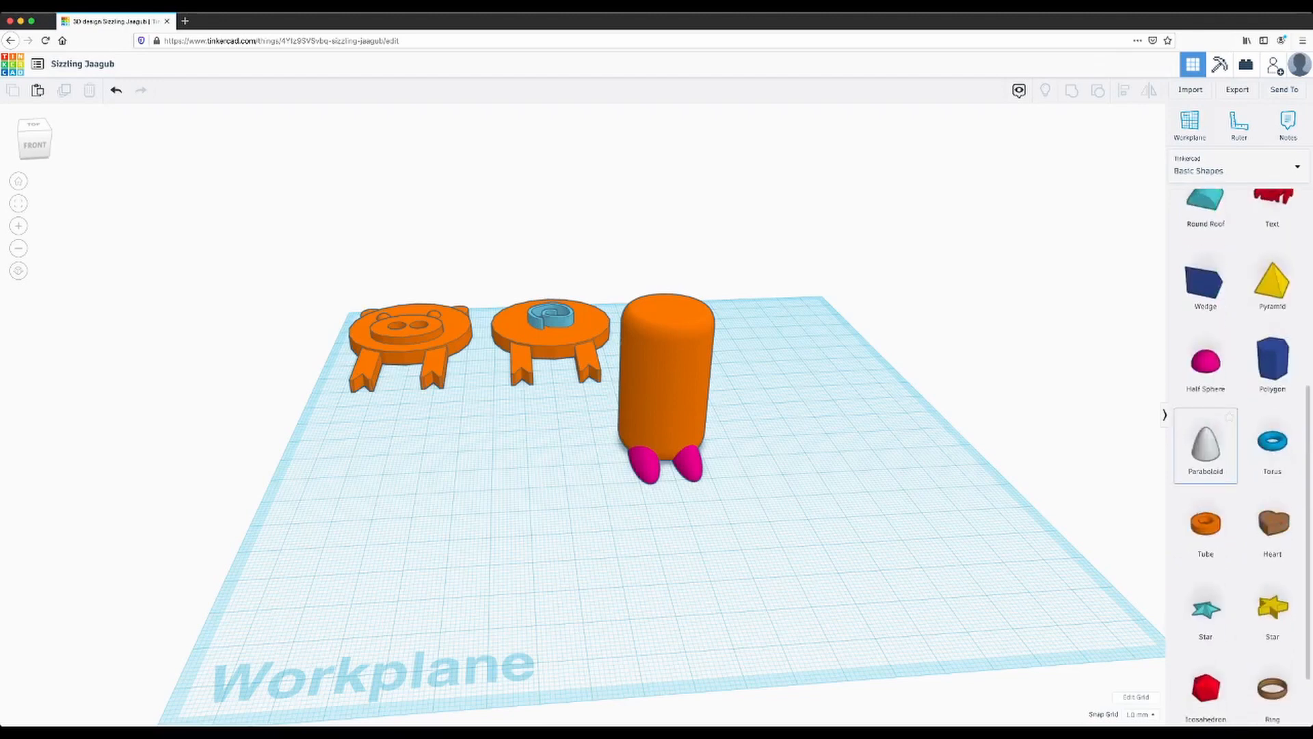
{"action": "scroll", "coordinate": [1206, 444], "scroll_direction": "up", "scroll_amount": 6}
{"action": "left_click_drag", "start_coordinate": [1206, 465], "coordinate": [318, 541]}
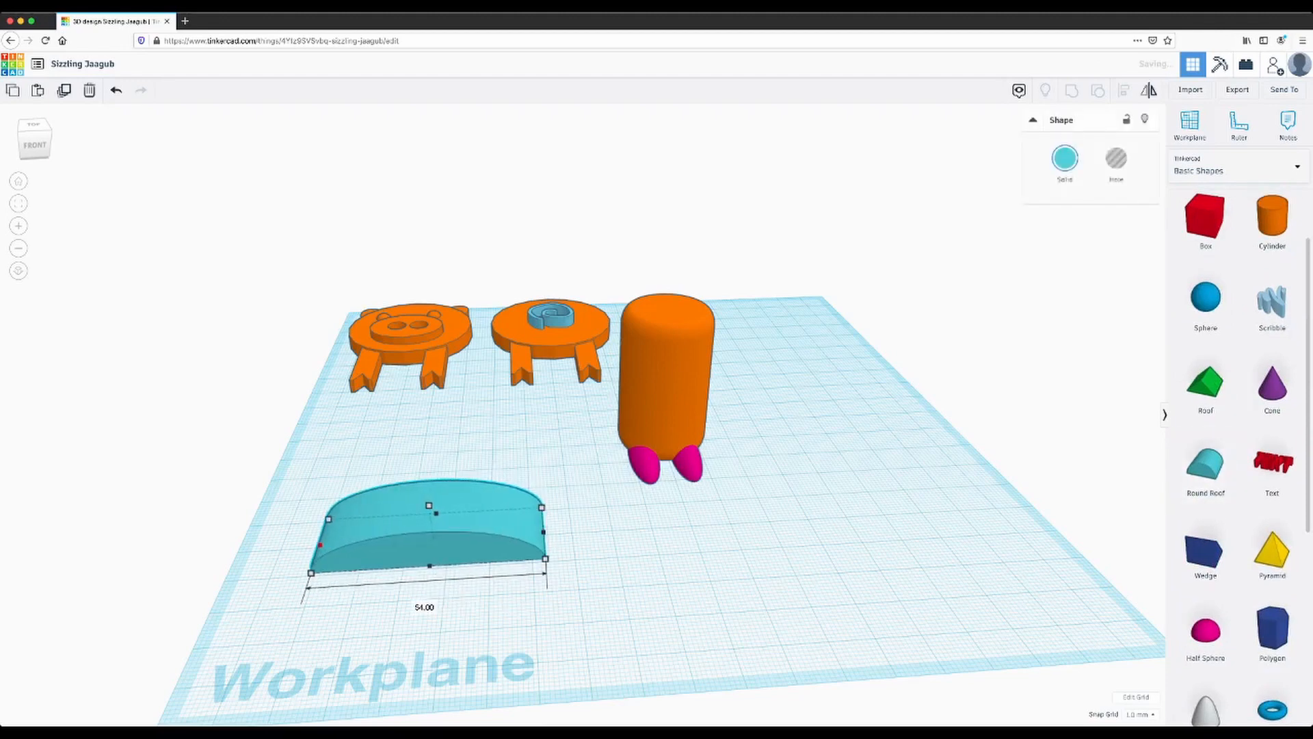
{"action": "right_click_drag", "start_coordinate": [317, 541], "coordinate": [265, 531]}
{"action": "left_click_drag", "start_coordinate": [365, 448], "coordinate": [366, 513]}
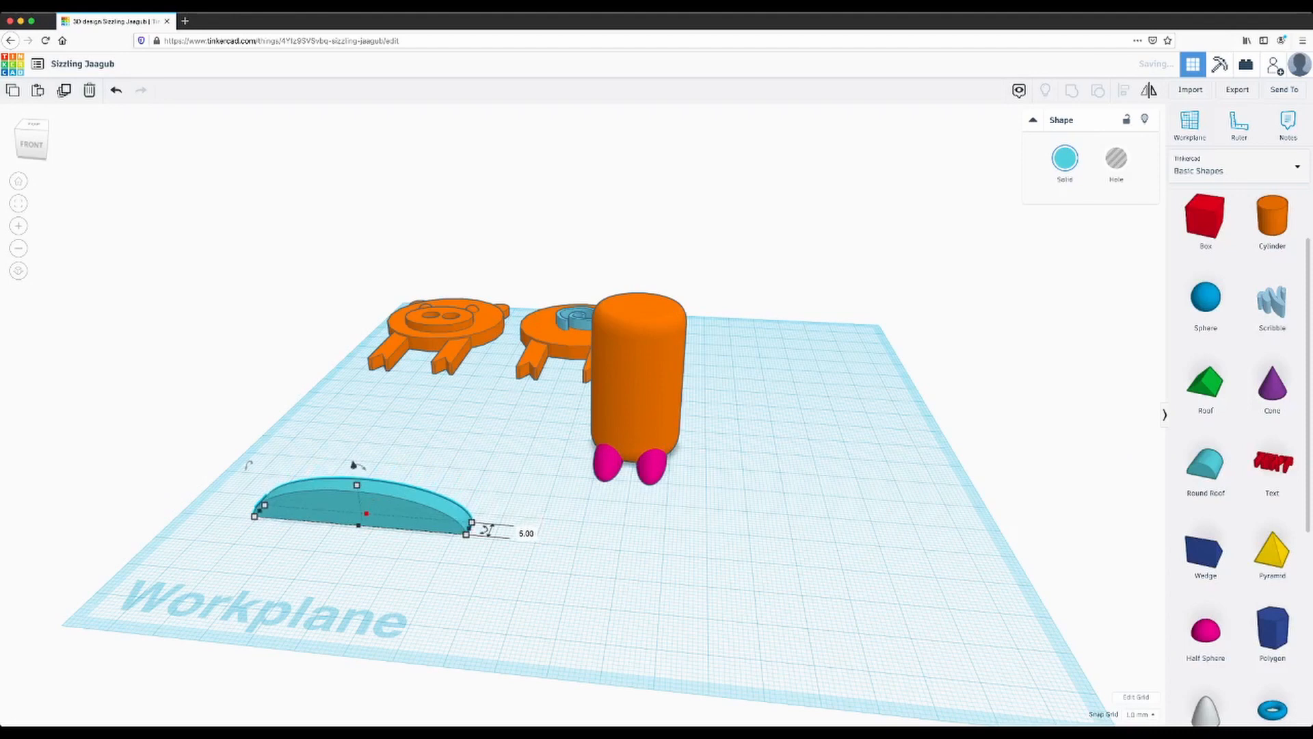
Stand the Round Roof upright at a slant on the cylinder's top as an ear, resizing its footprint to 19.18 by 9 mm.
{"action": "left_click_drag", "start_coordinate": [352, 464], "coordinate": [516, 557]}
{"action": "left_click_drag", "start_coordinate": [359, 478], "coordinate": [669, 380]}
{"action": "left_click_drag", "start_coordinate": [668, 310], "coordinate": [677, 149]}
{"action": "right_click_drag", "start_coordinate": [630, 153], "coordinate": [536, 390]}
{"action": "left_click_drag", "start_coordinate": [582, 485], "coordinate": [550, 508]}
{"action": "right_click_drag", "start_coordinate": [550, 508], "coordinate": [625, 278]}
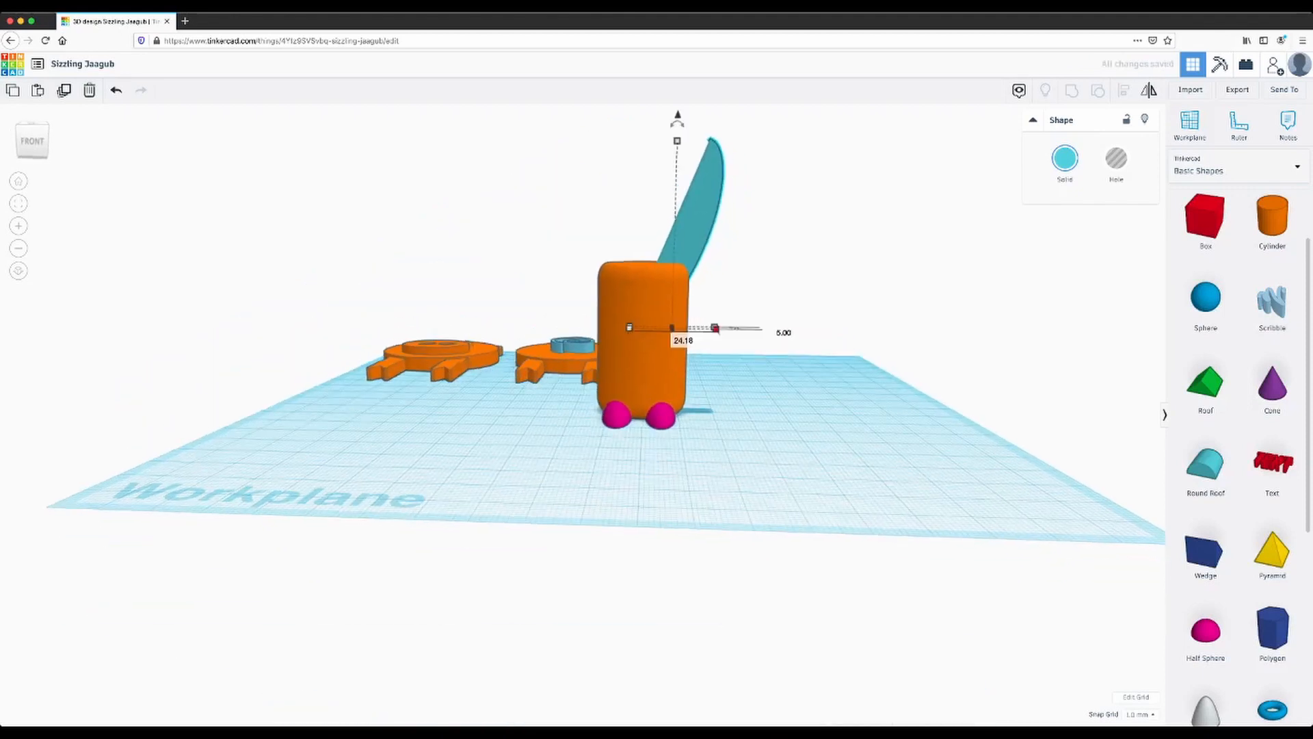
{"action": "left_click_drag", "start_coordinate": [718, 327], "coordinate": [697, 329]}
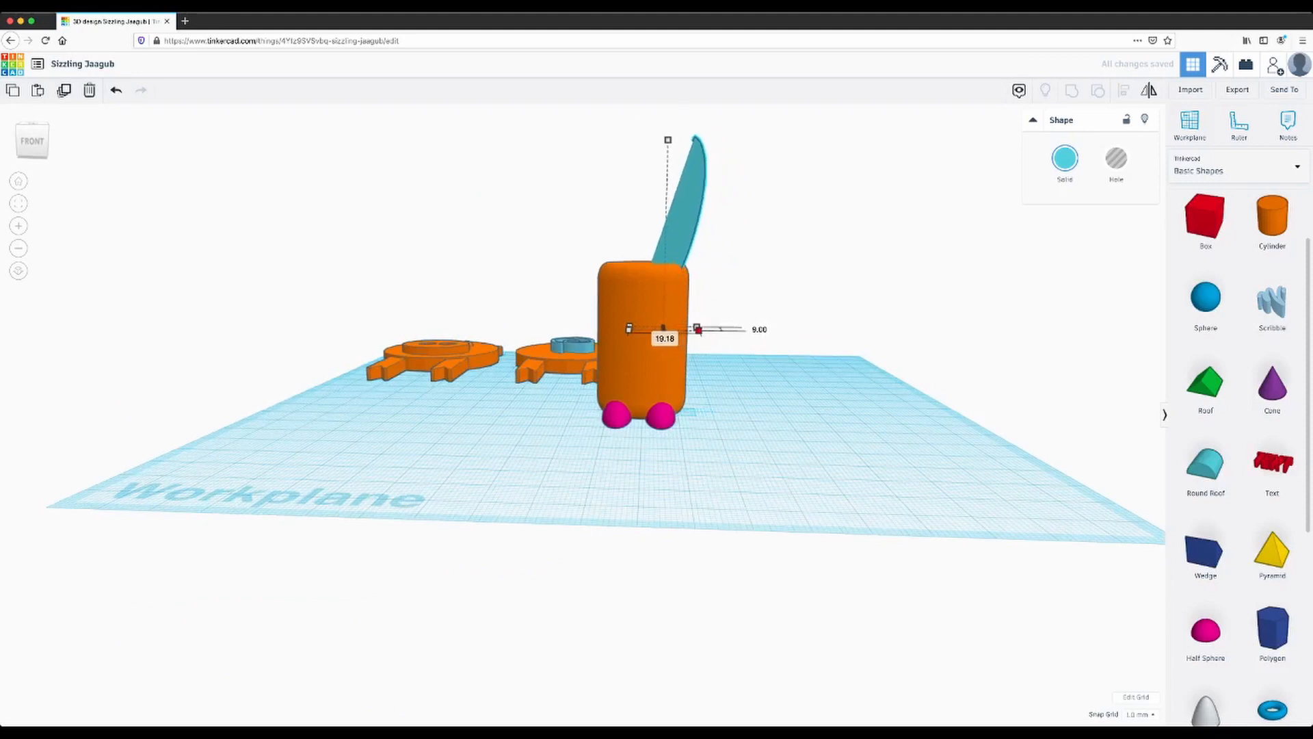
Add a copy of the ear, rotate it 180°, and place it on the opposite side of the cylinder's top.
{"action": "key", "text": "super+v"}
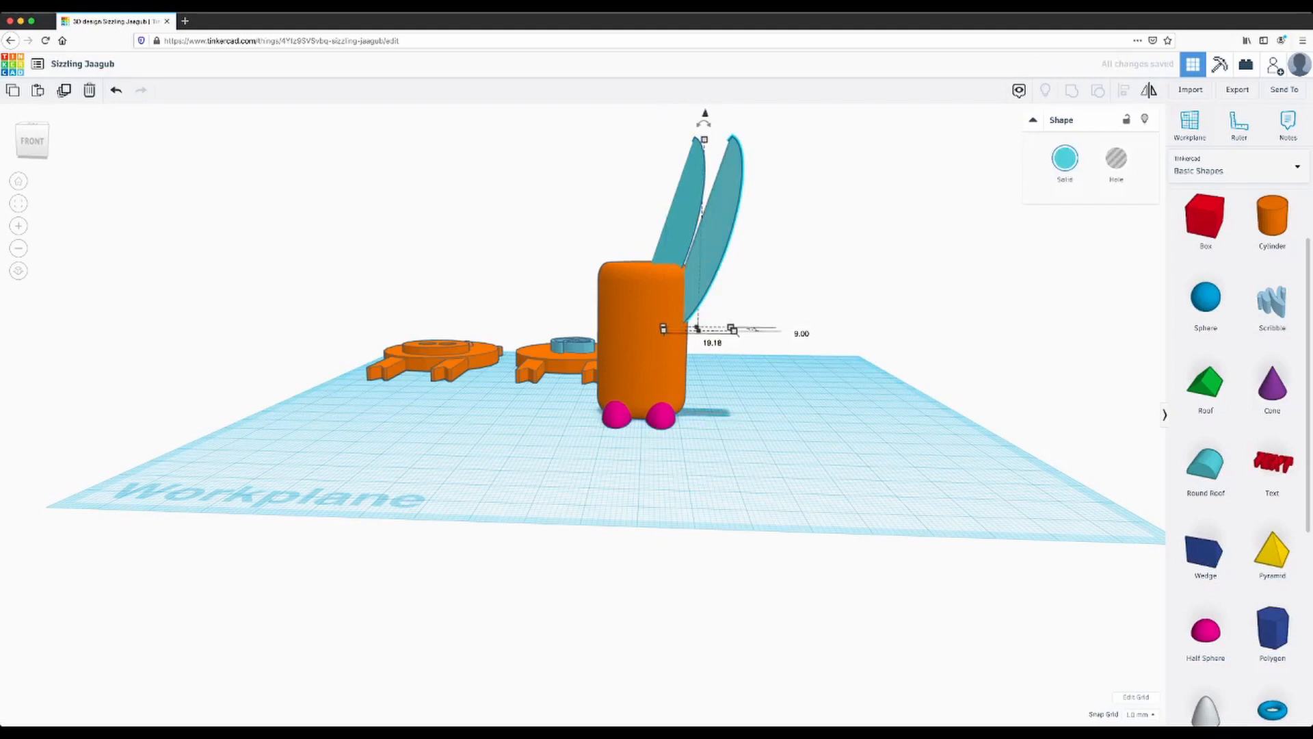
{"action": "right_click_drag", "start_coordinate": [759, 390], "coordinate": [715, 473]}
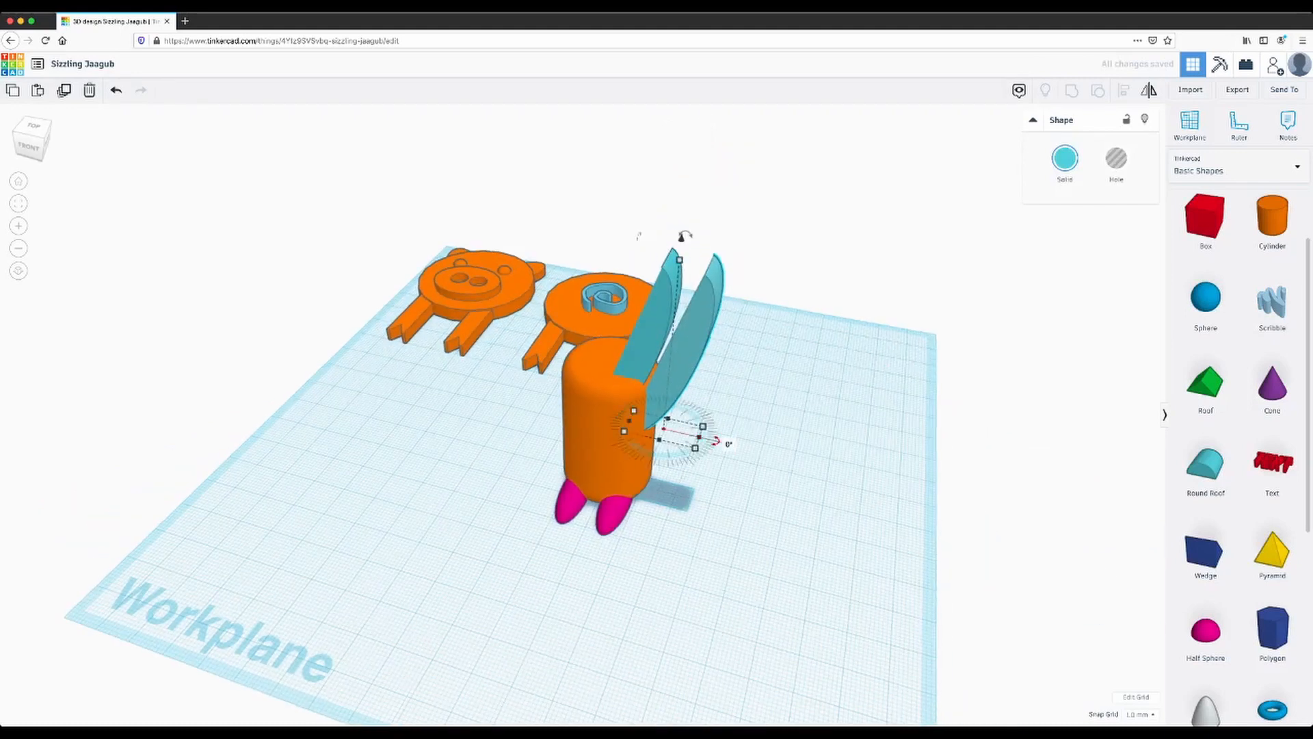
{"action": "left_click_drag", "start_coordinate": [716, 441], "coordinate": [629, 420]}
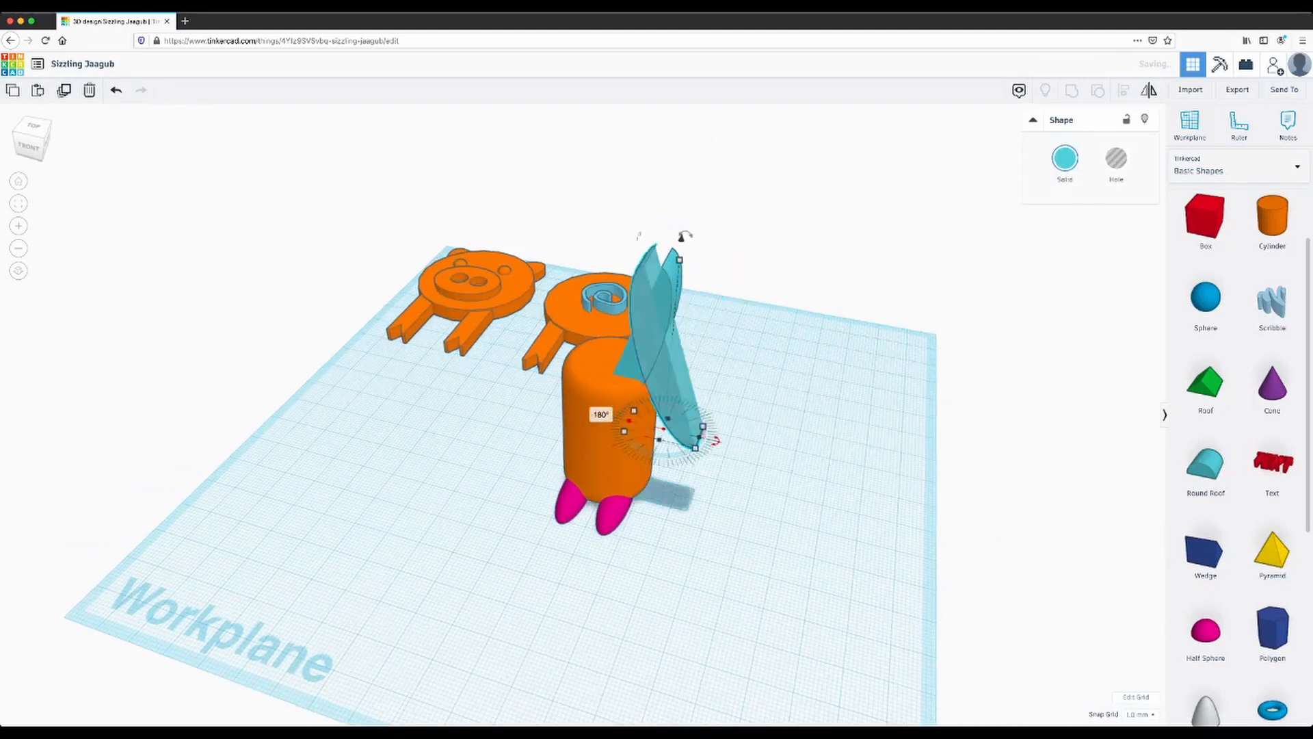
{"action": "left_click_drag", "start_coordinate": [667, 363], "coordinate": [587, 350]}
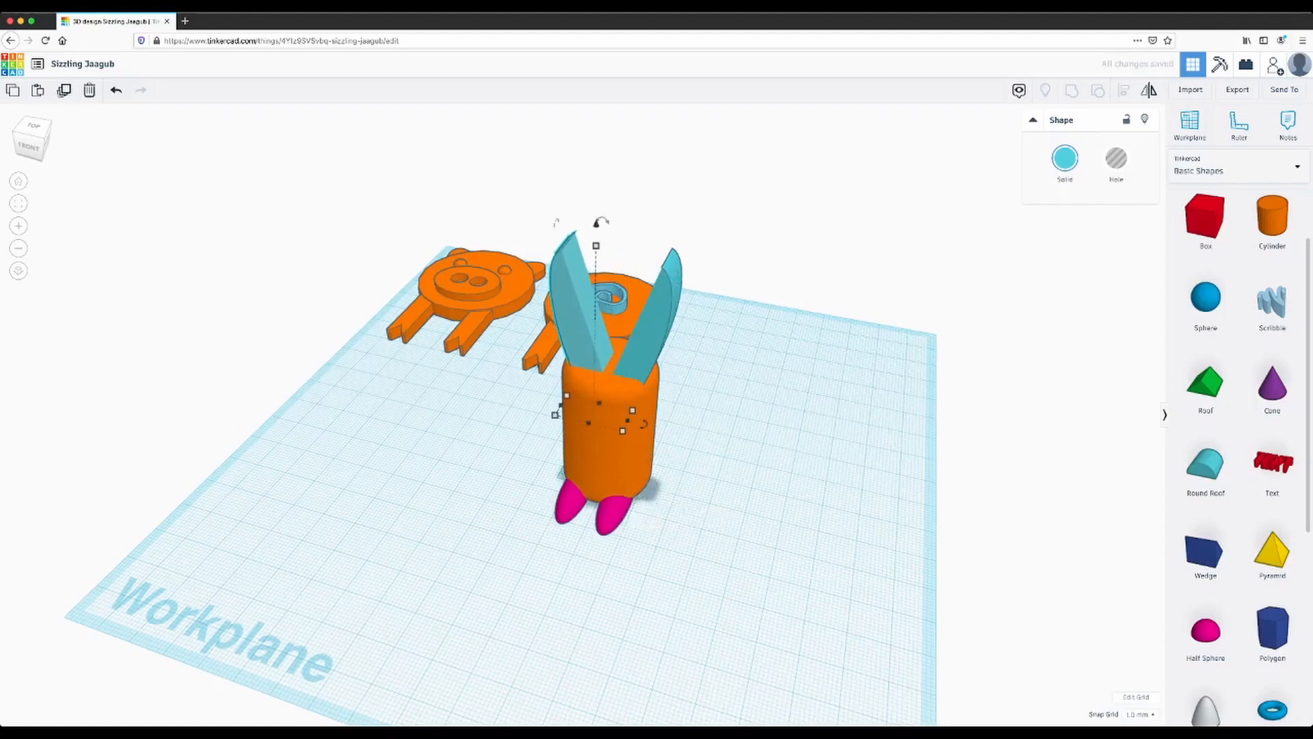
Shift both ears front to back so they sit in line on the cylinder's top.
{"action": "key", "text": "Escape"}
{"action": "right_click_drag", "start_coordinate": [745, 437], "coordinate": [553, 487]}
{"action": "left_click", "coordinate": [436, 342]}
{"action": "left_click_drag", "start_coordinate": [471, 411], "coordinate": [454, 442]}
{"action": "left_click", "coordinate": [412, 417]}
{"action": "left_click_drag", "start_coordinate": [434, 356], "coordinate": [441, 359]}
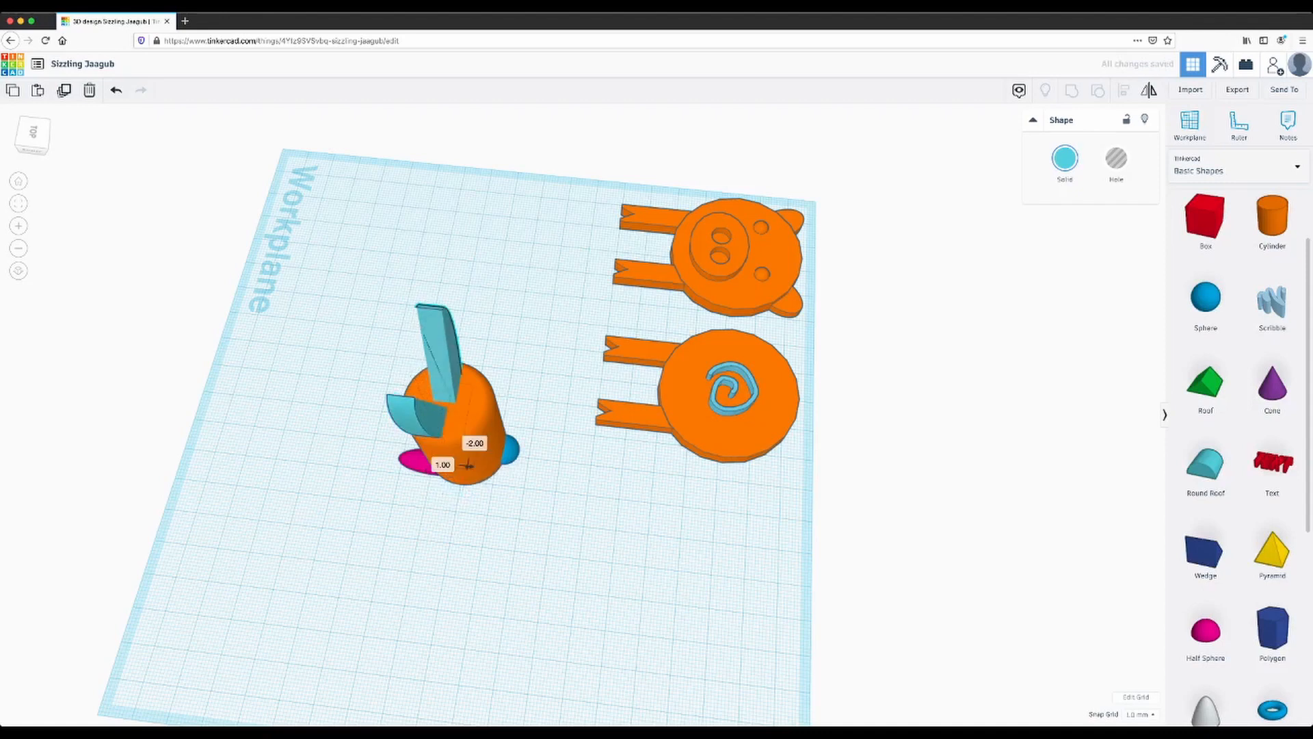
{"action": "left_click_drag", "start_coordinate": [428, 425], "coordinate": [437, 426]}
{"action": "left_click", "coordinate": [369, 506]}
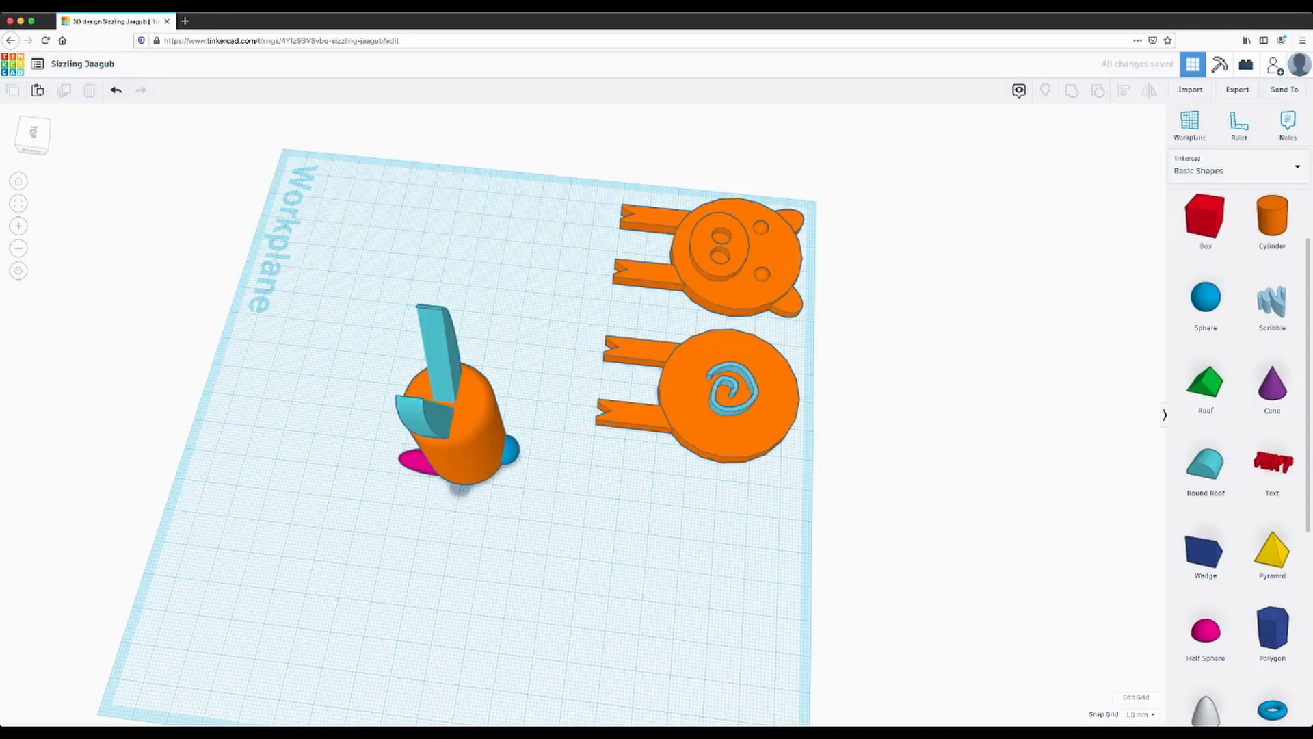
Nudge one ear slightly outward to spread the pair evenly over the cylinder.
{"action": "right_click_drag", "start_coordinate": [369, 506], "coordinate": [585, 404]}
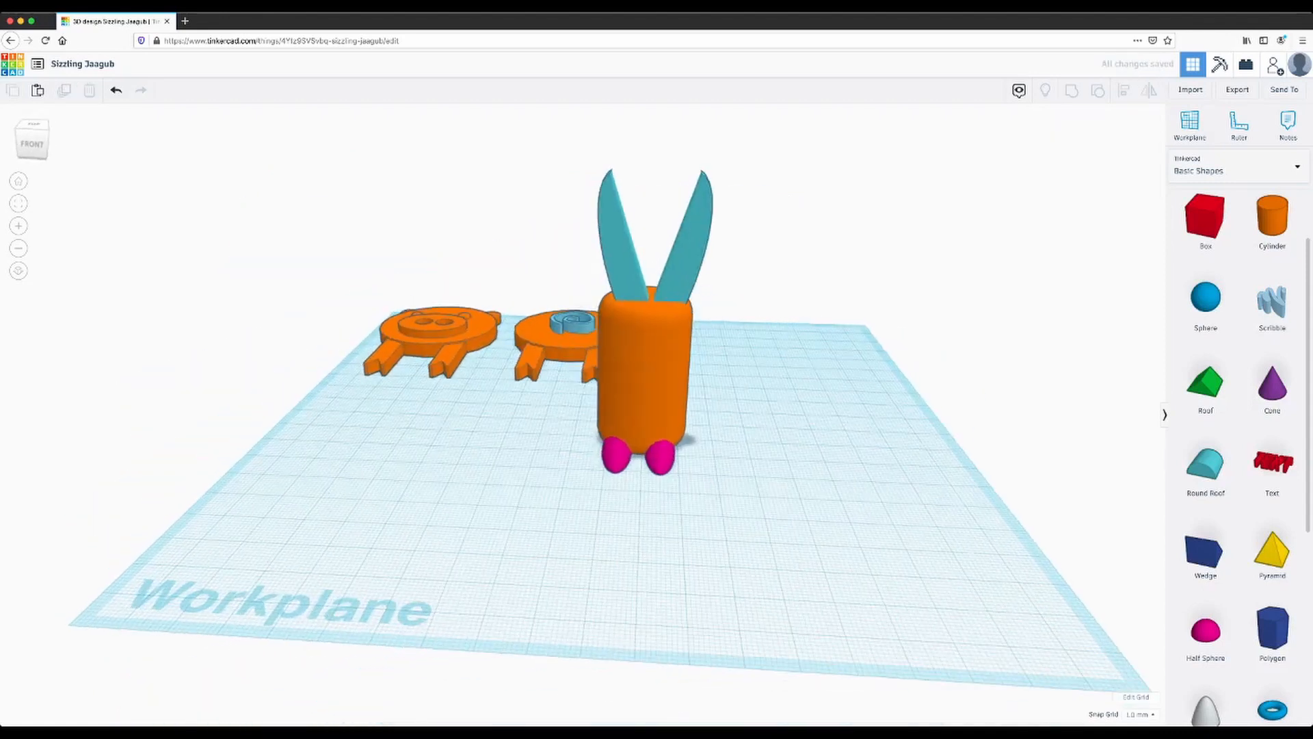
{"action": "left_click_drag", "start_coordinate": [619, 260], "coordinate": [612, 262]}
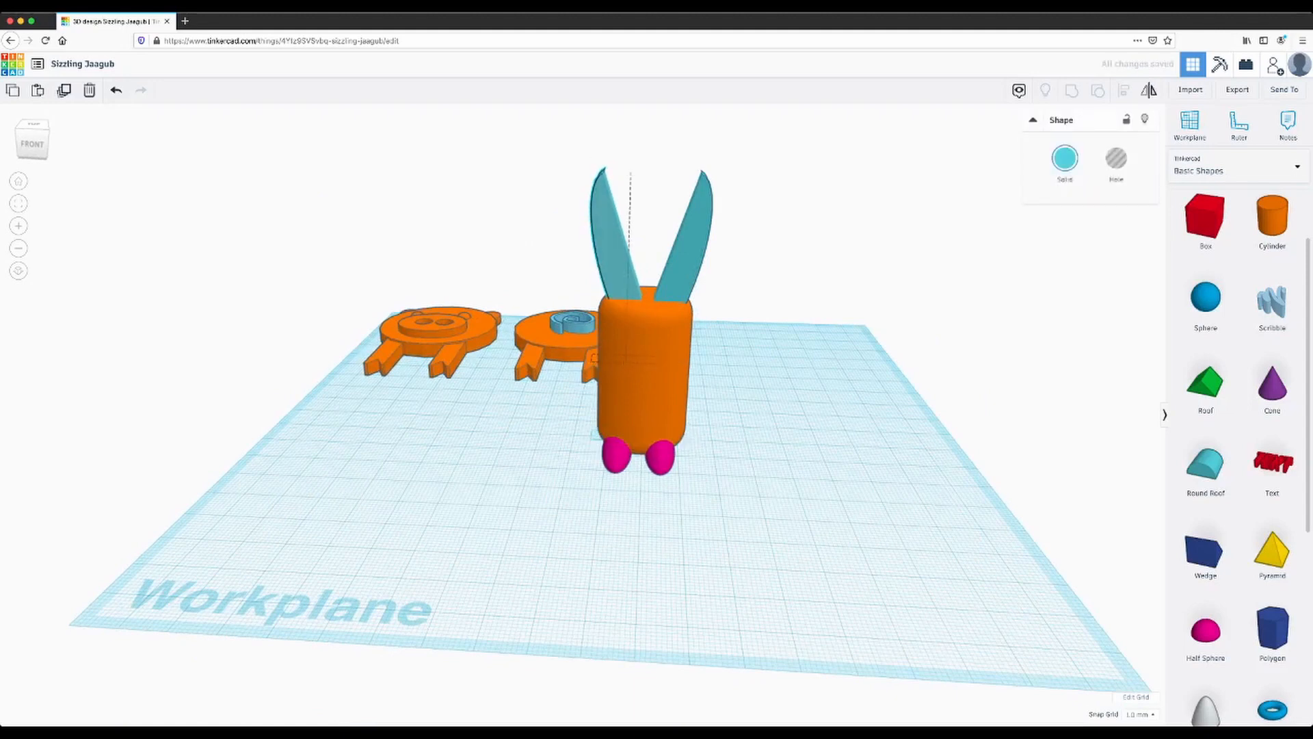
{"action": "left_click", "coordinate": [687, 254]}
{"action": "left_click", "coordinate": [793, 253]}
{"action": "right_click_drag", "start_coordinate": [793, 253], "coordinate": [792, 284]}
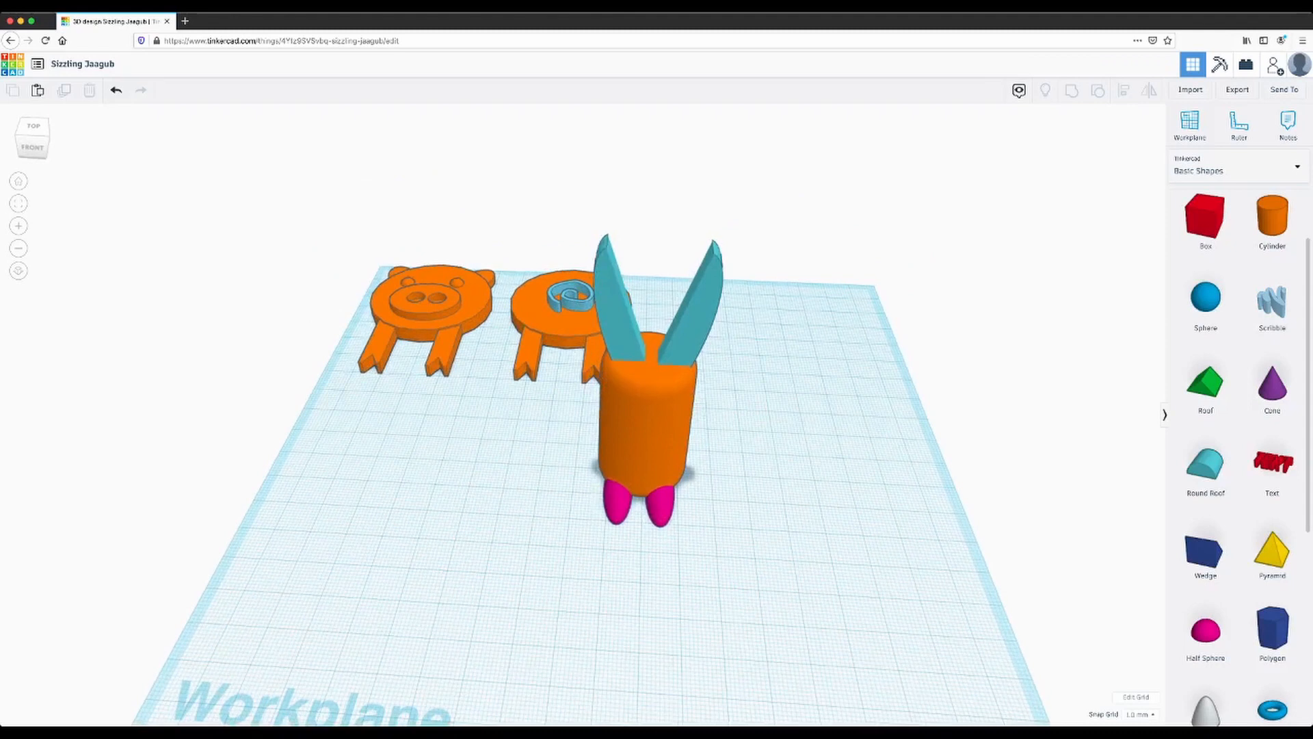
Add a sphere beside the figure, shrink it to about 7 mm wide, and make it a hole.
{"action": "left_click_drag", "start_coordinate": [1206, 296], "coordinate": [812, 521]}
{"action": "left_click_drag", "start_coordinate": [826, 463], "coordinate": [802, 512]}
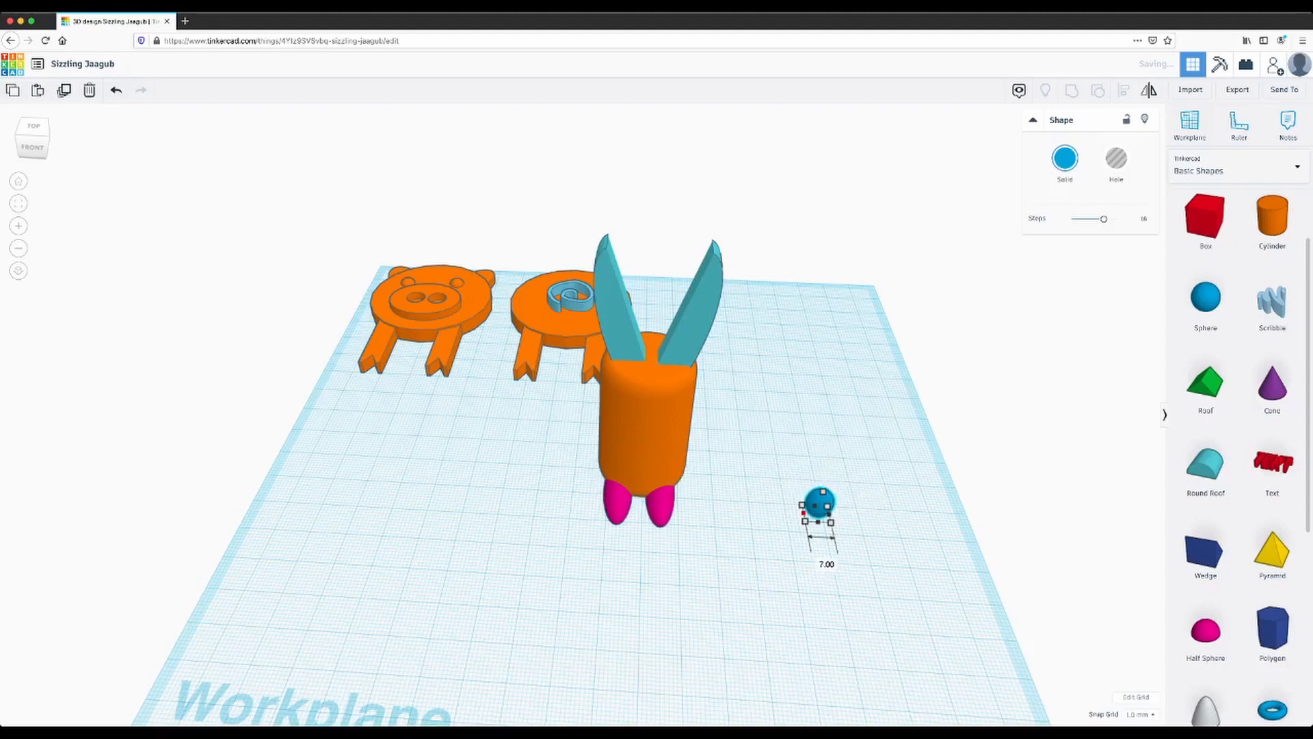
{"action": "left_click", "coordinate": [1116, 160]}
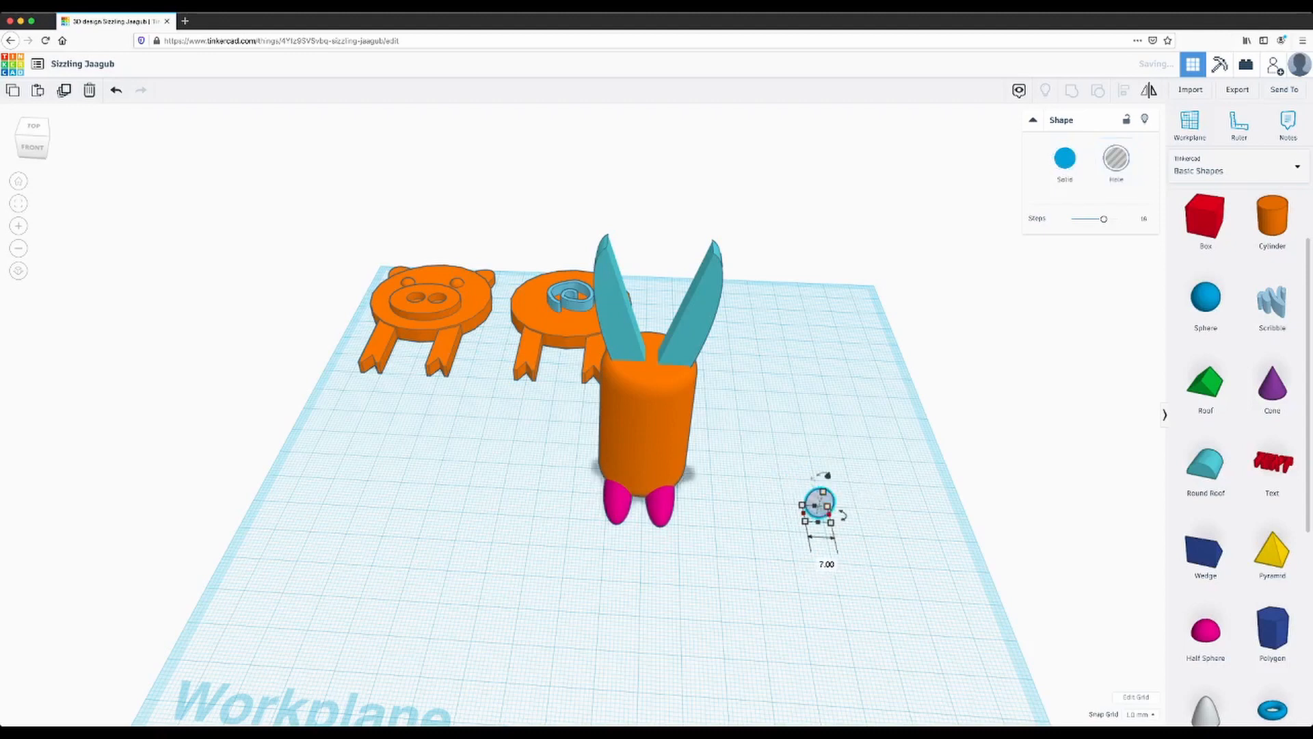
{"action": "left_click_drag", "start_coordinate": [802, 512], "coordinate": [631, 517]}
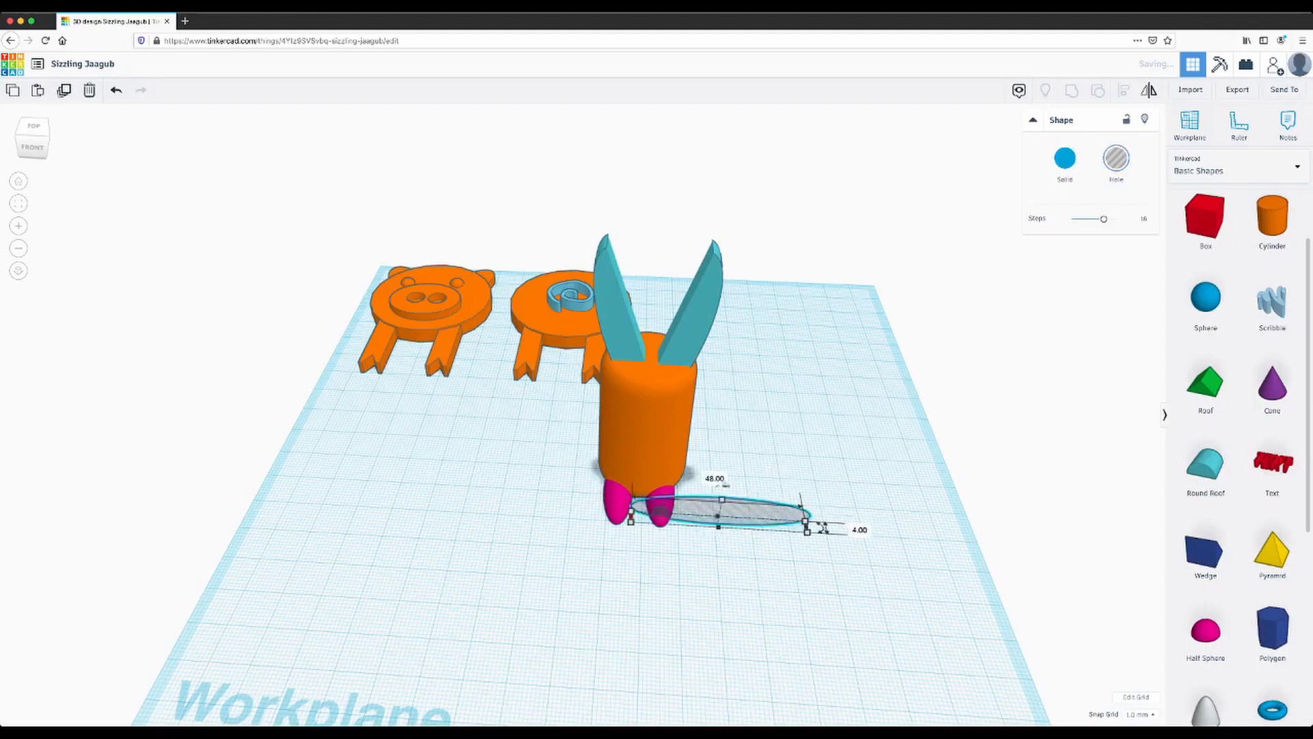
{"action": "key", "text": "ctrl+z"}
Place the hole sphere on the cylinder's upper front as an eye, trim its size, and raise it 2 mm.
{"action": "left_click_drag", "start_coordinate": [821, 506], "coordinate": [624, 415]}
{"action": "left_click", "coordinate": [568, 539]}
{"action": "left_click", "coordinate": [625, 416]}
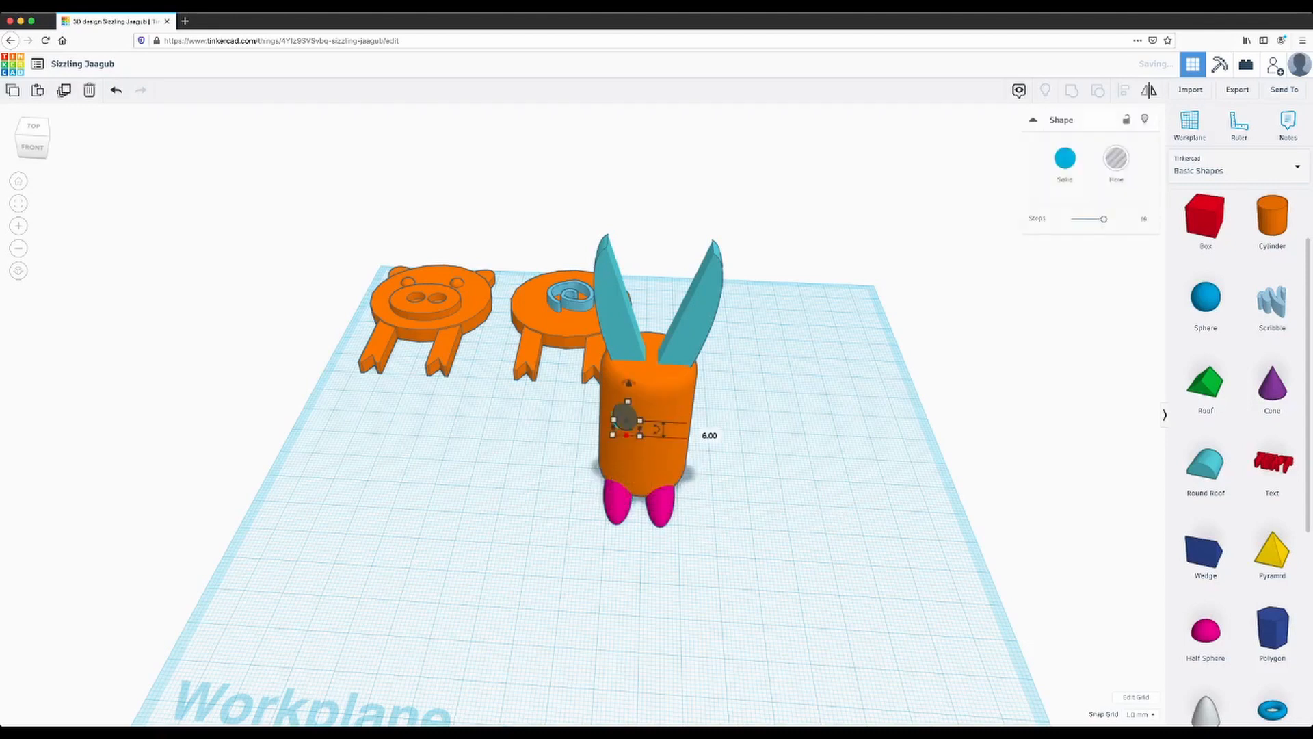
{"action": "left_click_drag", "start_coordinate": [613, 434], "coordinate": [621, 434]}
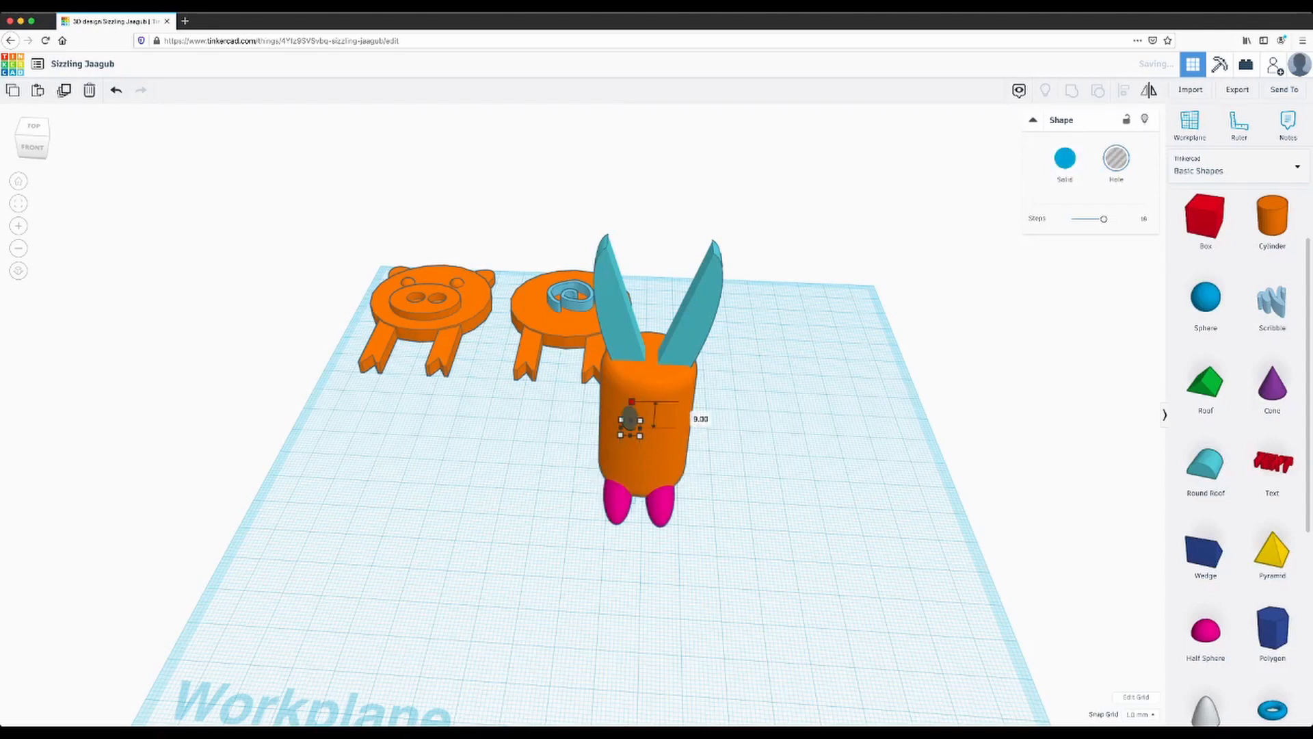
{"action": "left_click_drag", "start_coordinate": [632, 402], "coordinate": [631, 407]}
{"action": "left_click", "coordinate": [569, 539]}
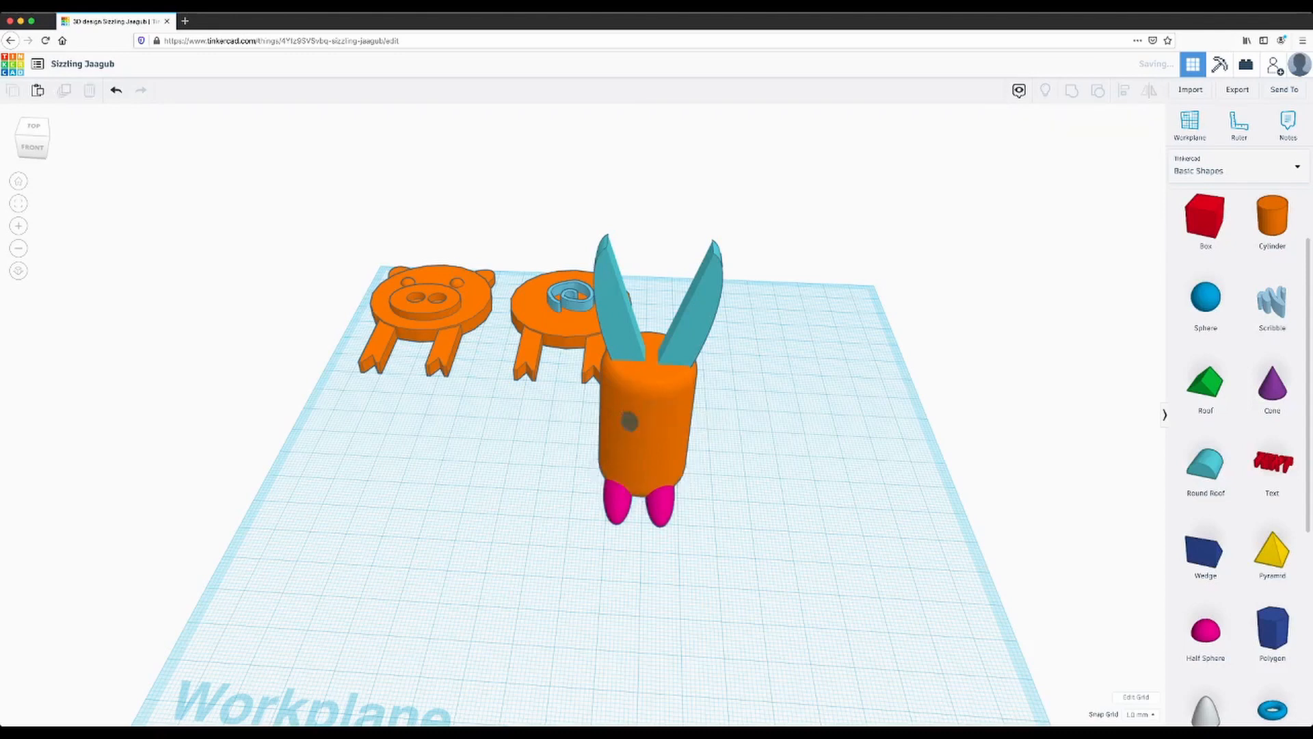
{"action": "left_click", "coordinate": [634, 504]}
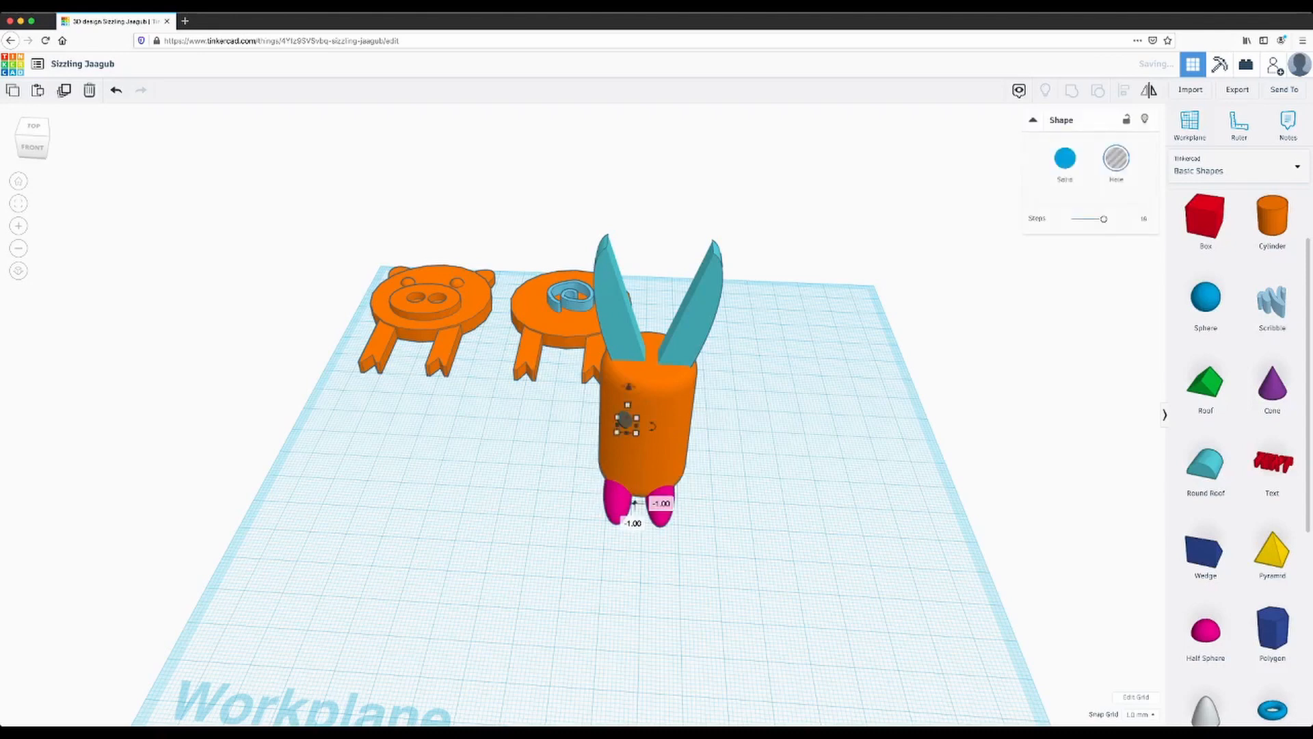
{"action": "left_click_drag", "start_coordinate": [629, 387], "coordinate": [629, 380]}
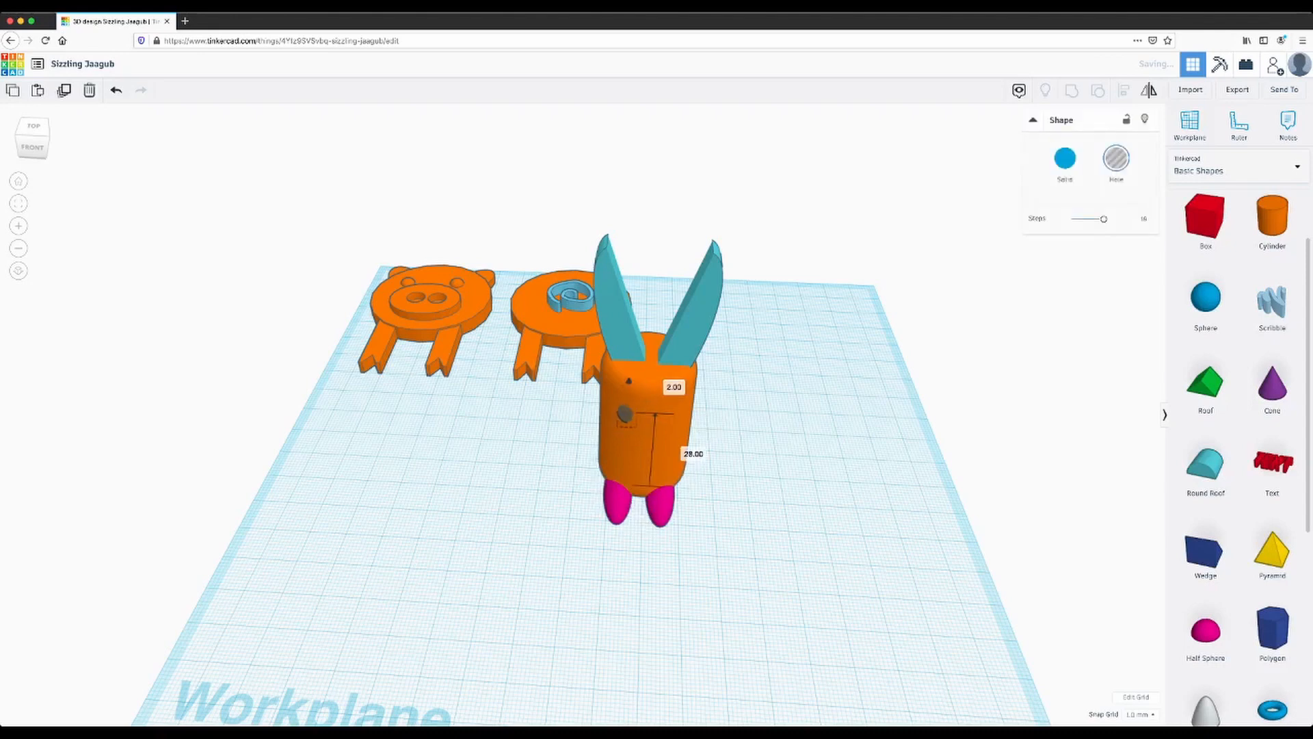
Duplicate the hole sphere and move one sideways across the cylinder's front for the second eye.
{"action": "key", "text": "super+d"}
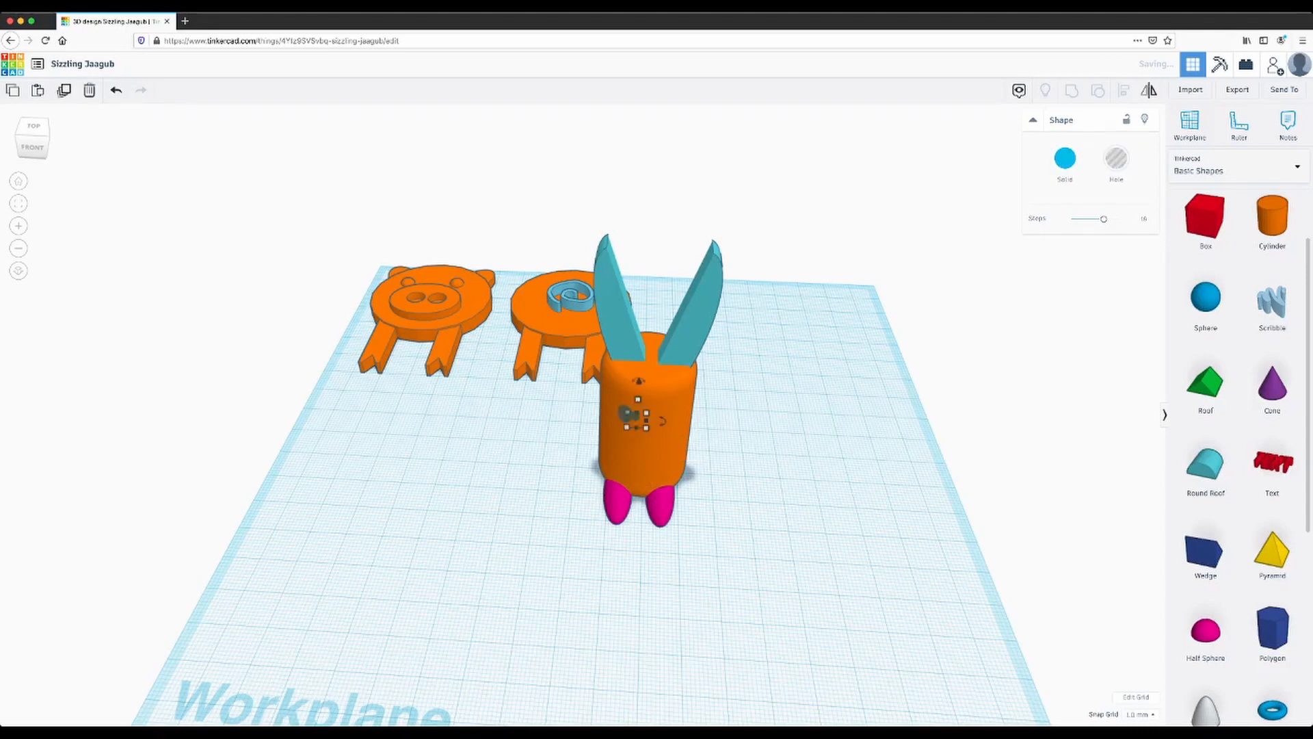
{"action": "left_click", "coordinate": [773, 465]}
{"action": "left_click_drag", "start_coordinate": [626, 413], "coordinate": [669, 415]}
{"action": "right_click_drag", "start_coordinate": [671, 418], "coordinate": [769, 428]}
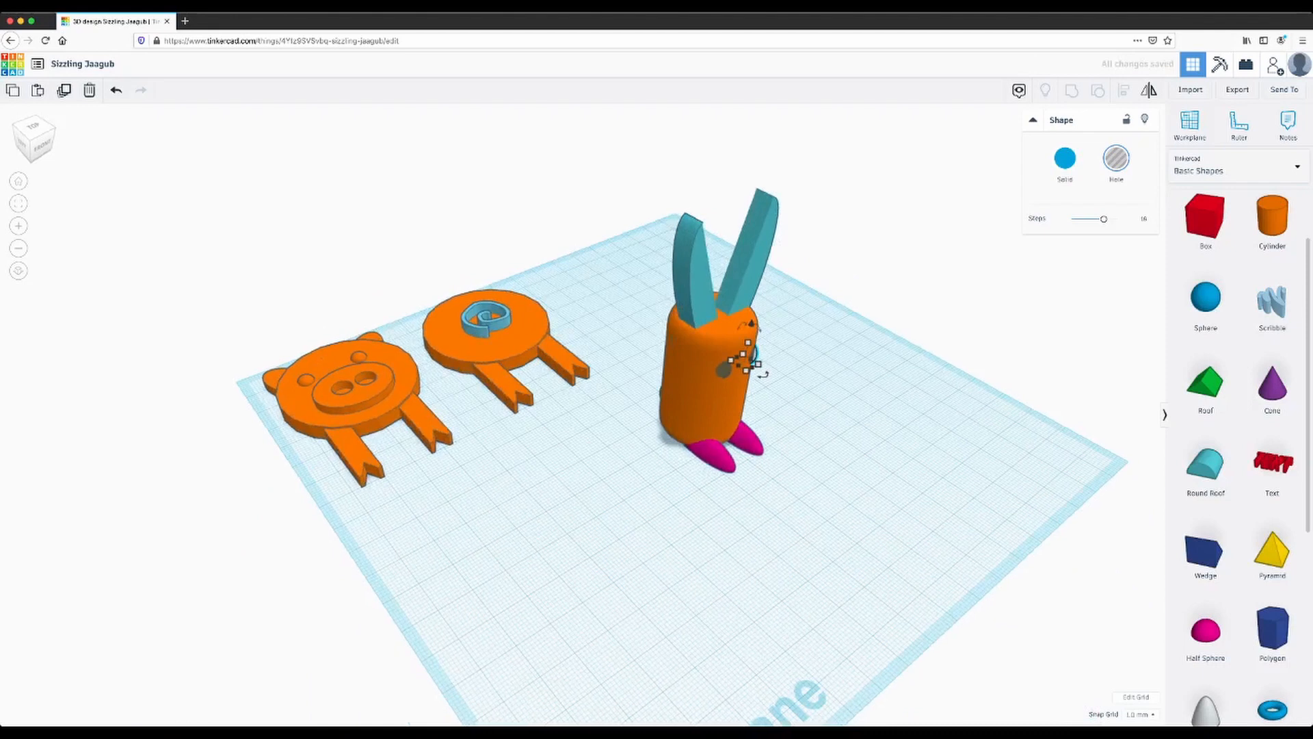
Group both hole spheres with the cylinder to cut the eye sockets into its front.
{"action": "left_click", "coordinate": [724, 370], "text": "shift"}
{"action": "left_click", "coordinate": [708, 400], "text": "shift"}
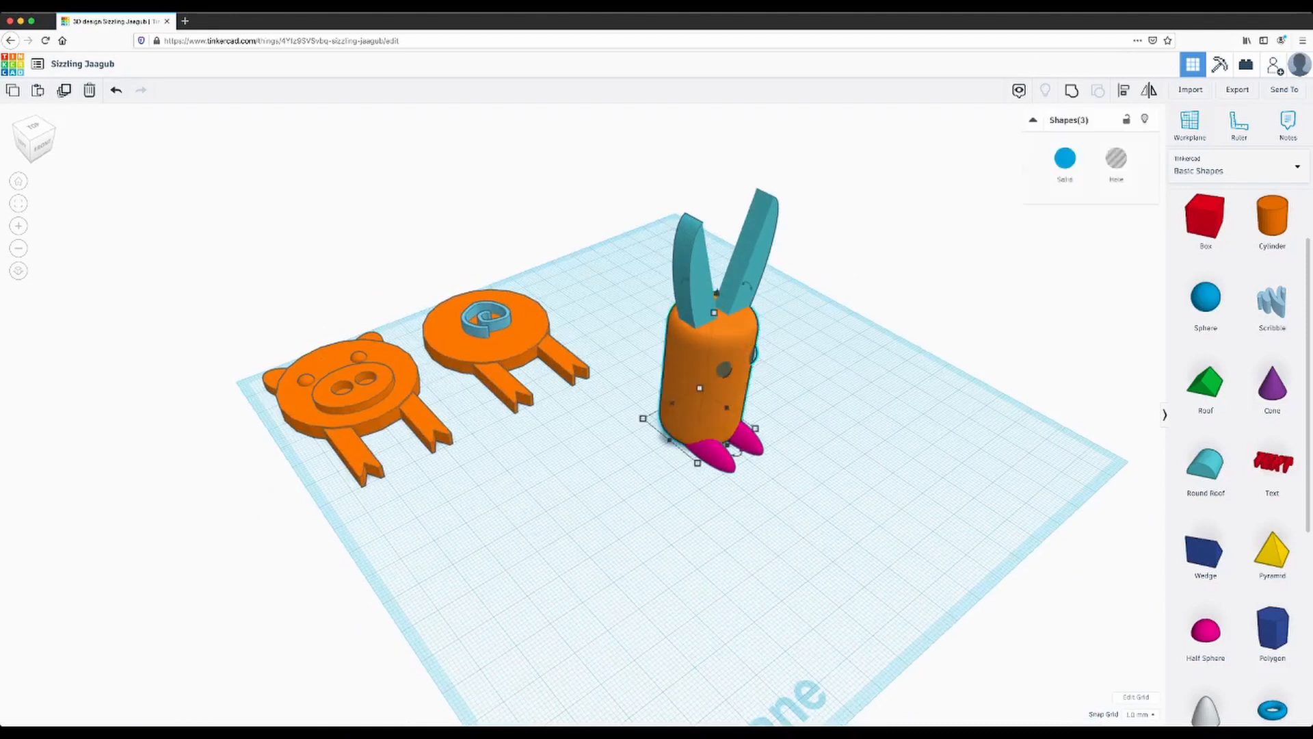
{"action": "key", "text": "ctrl+g"}
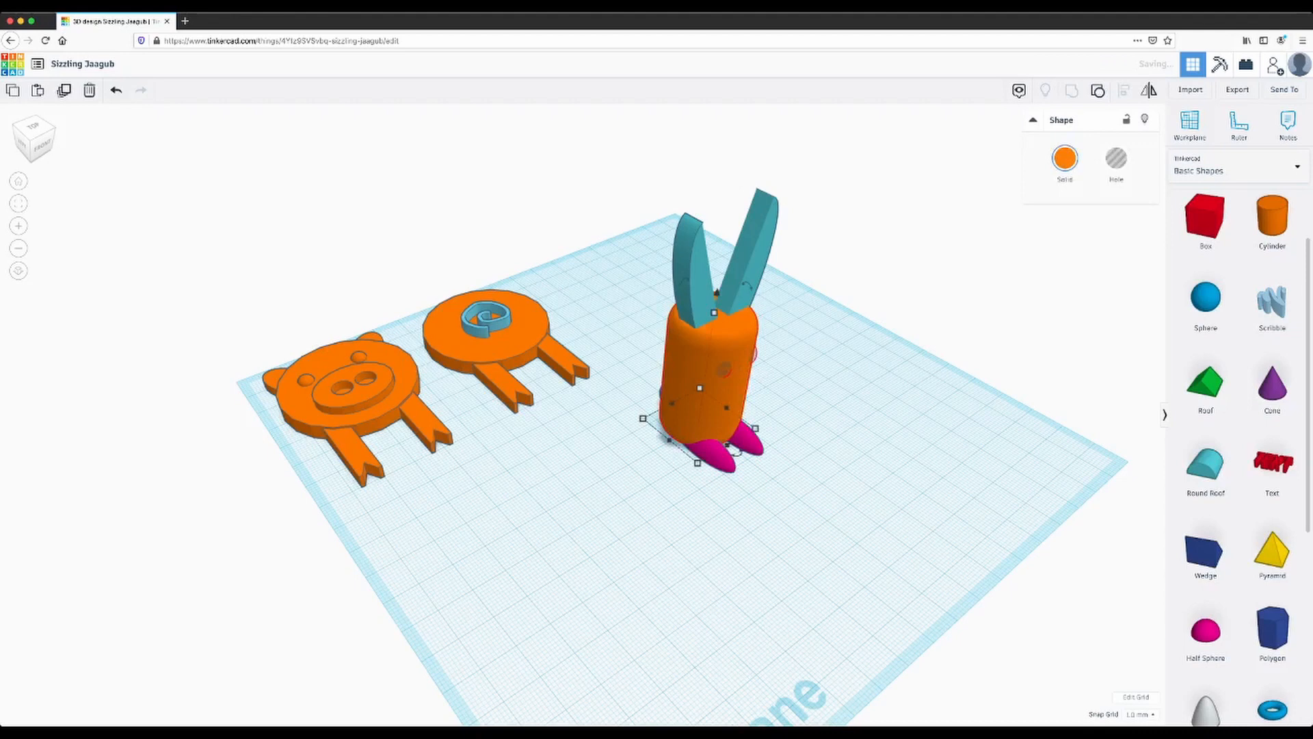
{"action": "right_click_drag", "start_coordinate": [711, 403], "coordinate": [657, 387]}
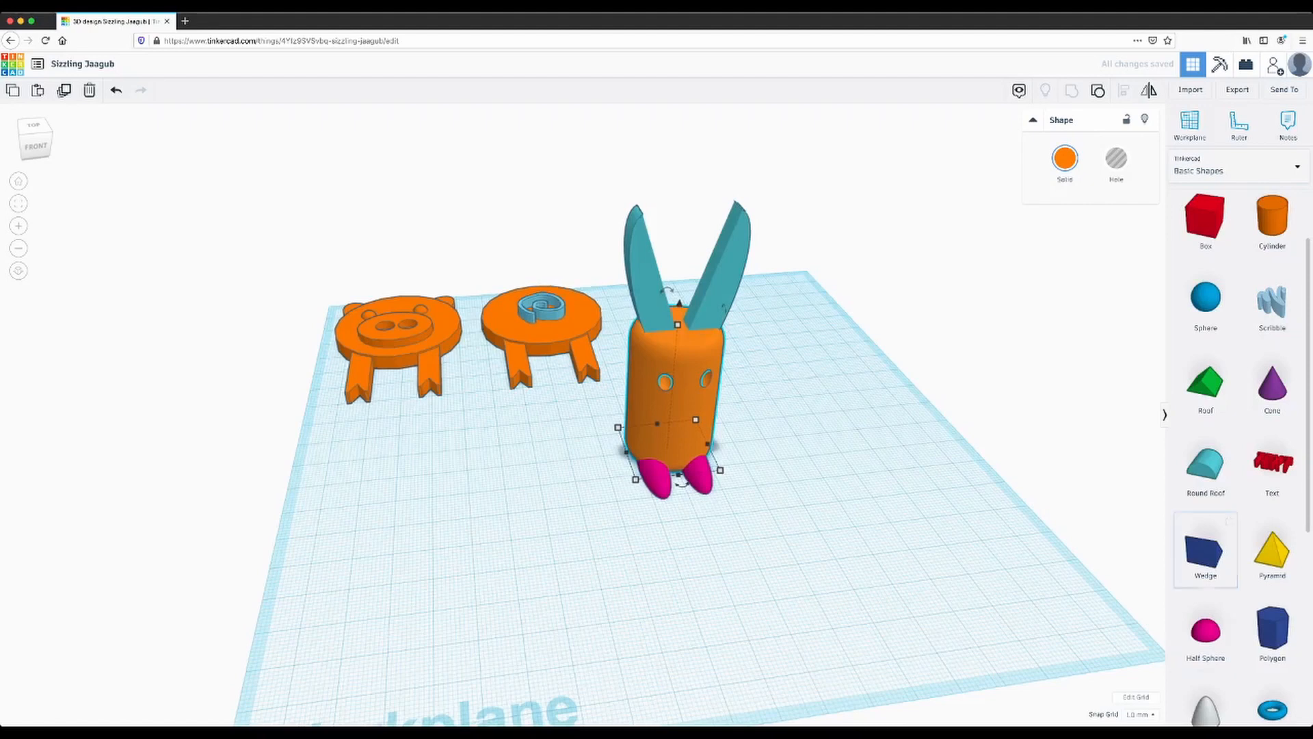
Add a box in front of the figure, resize its base to 8 by 4 mm, and reduce its height.
{"action": "scroll", "coordinate": [1224, 547], "scroll_direction": "down", "scroll_amount": 5}
{"action": "scroll", "coordinate": [1272, 636], "scroll_direction": "up", "scroll_amount": 6}
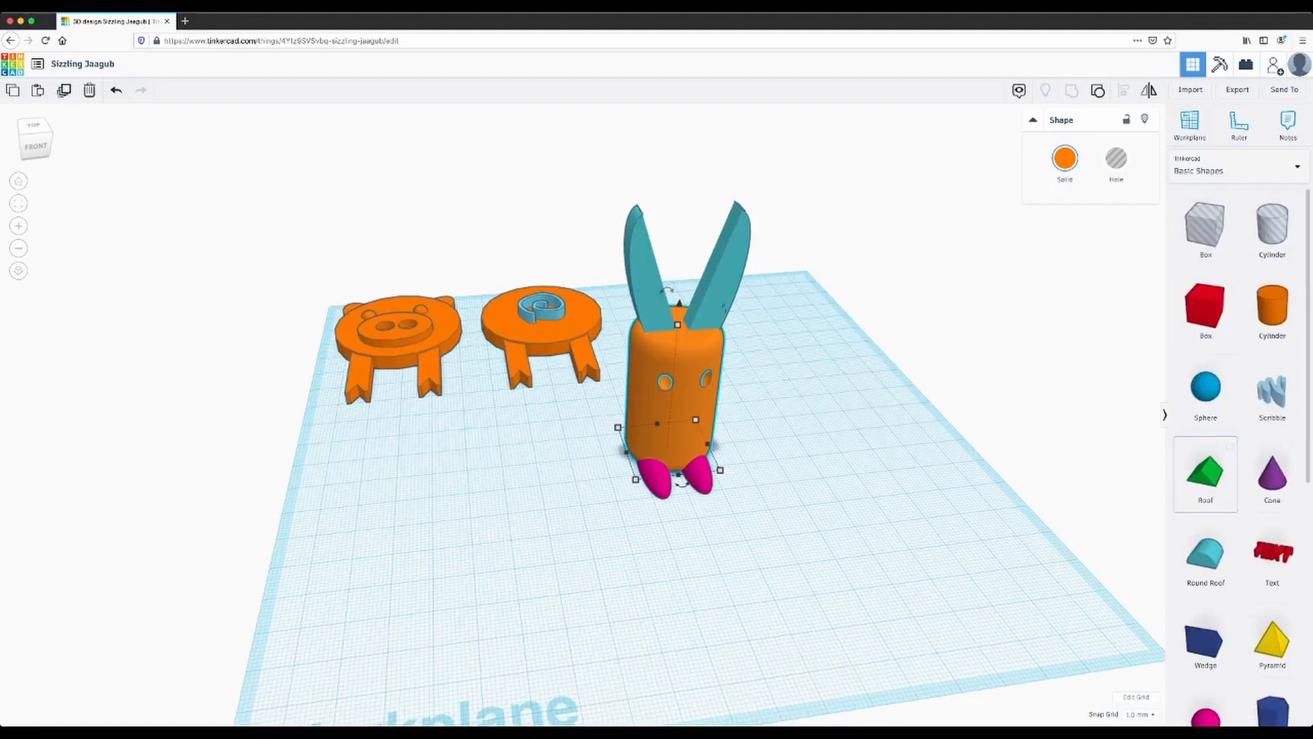
{"action": "left_click_drag", "start_coordinate": [1205, 305], "coordinate": [752, 555]}
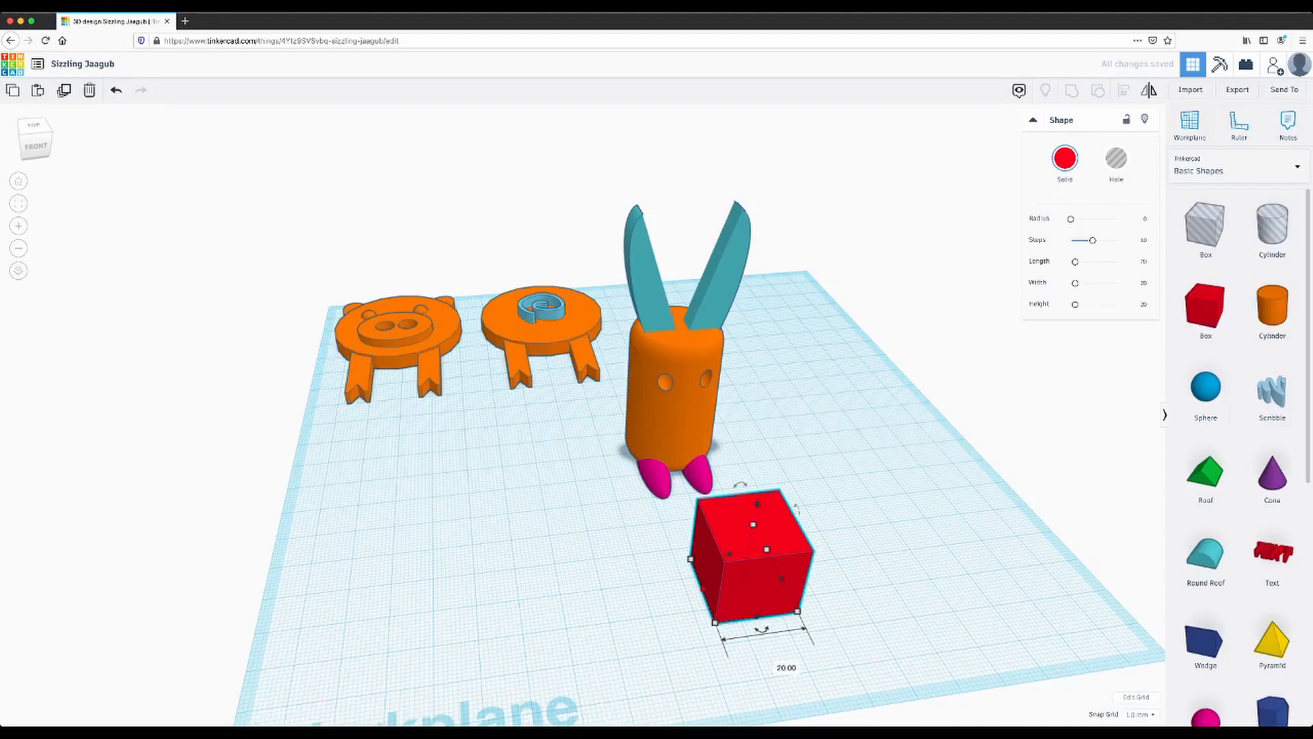
{"action": "left_click_drag", "start_coordinate": [690, 559], "coordinate": [732, 552]}
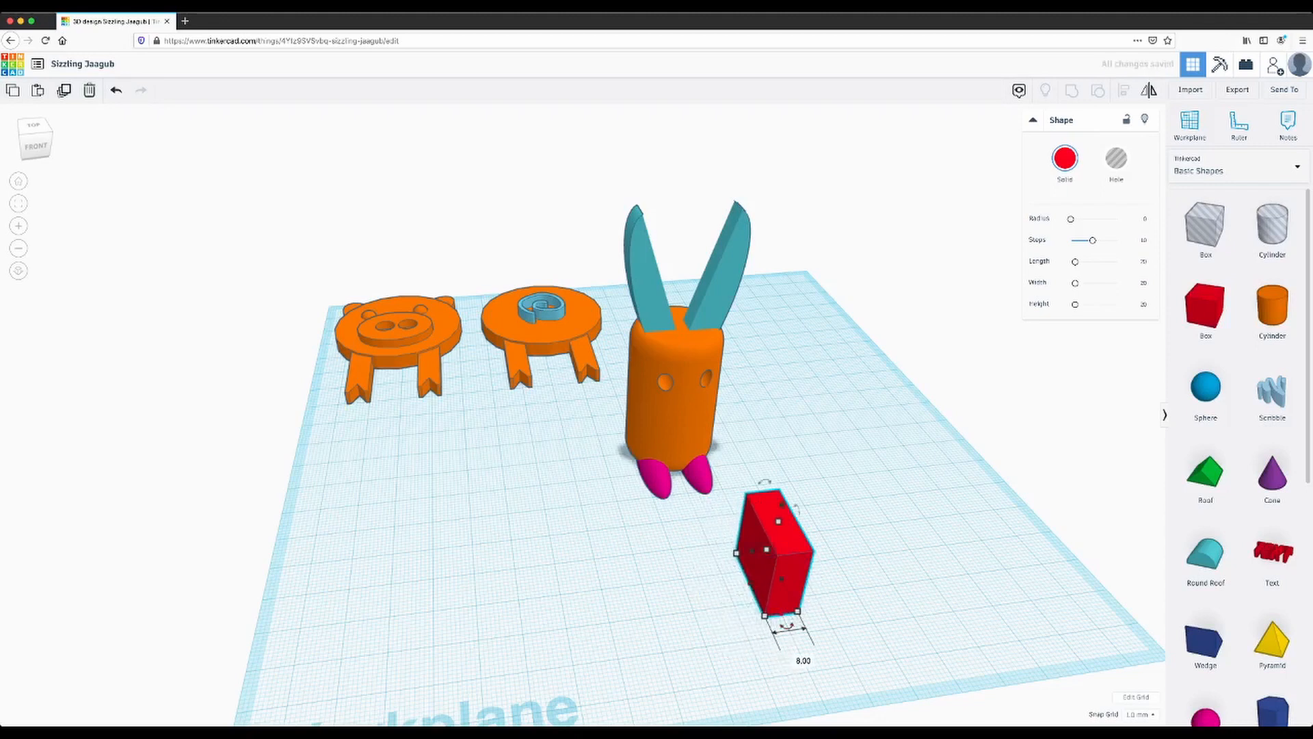
{"action": "left_click_drag", "start_coordinate": [779, 614], "coordinate": [757, 562]}
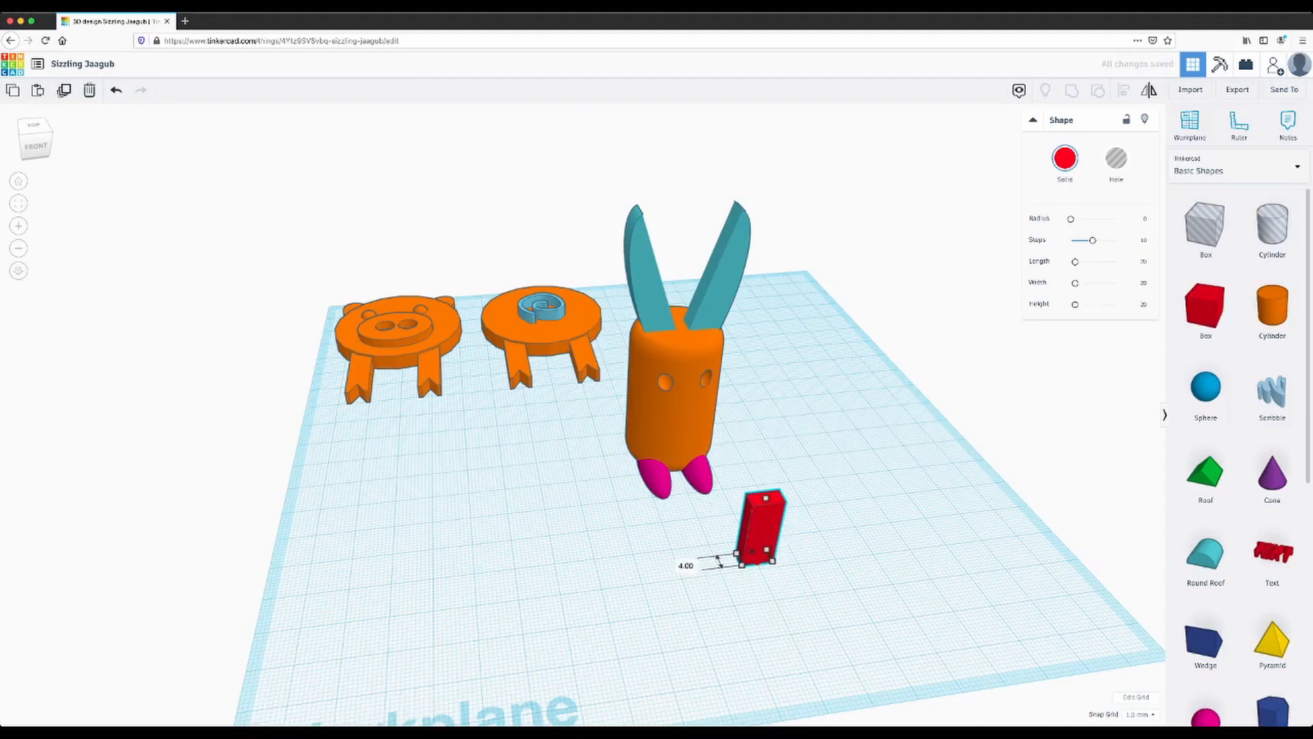
{"action": "left_click_drag", "start_coordinate": [766, 498], "coordinate": [761, 535]}
Move the red box to the cylinder's front as a nose and raise it to 23 mm, just below the eyes.
{"action": "left_click", "coordinate": [842, 582]}
{"action": "right_click_drag", "start_coordinate": [841, 581], "coordinate": [771, 522]}
{"action": "left_click", "coordinate": [687, 507]}
{"action": "left_click_drag", "start_coordinate": [688, 493], "coordinate": [642, 334]}
{"action": "left_click", "coordinate": [718, 544]}
{"action": "left_click", "coordinate": [688, 510]}
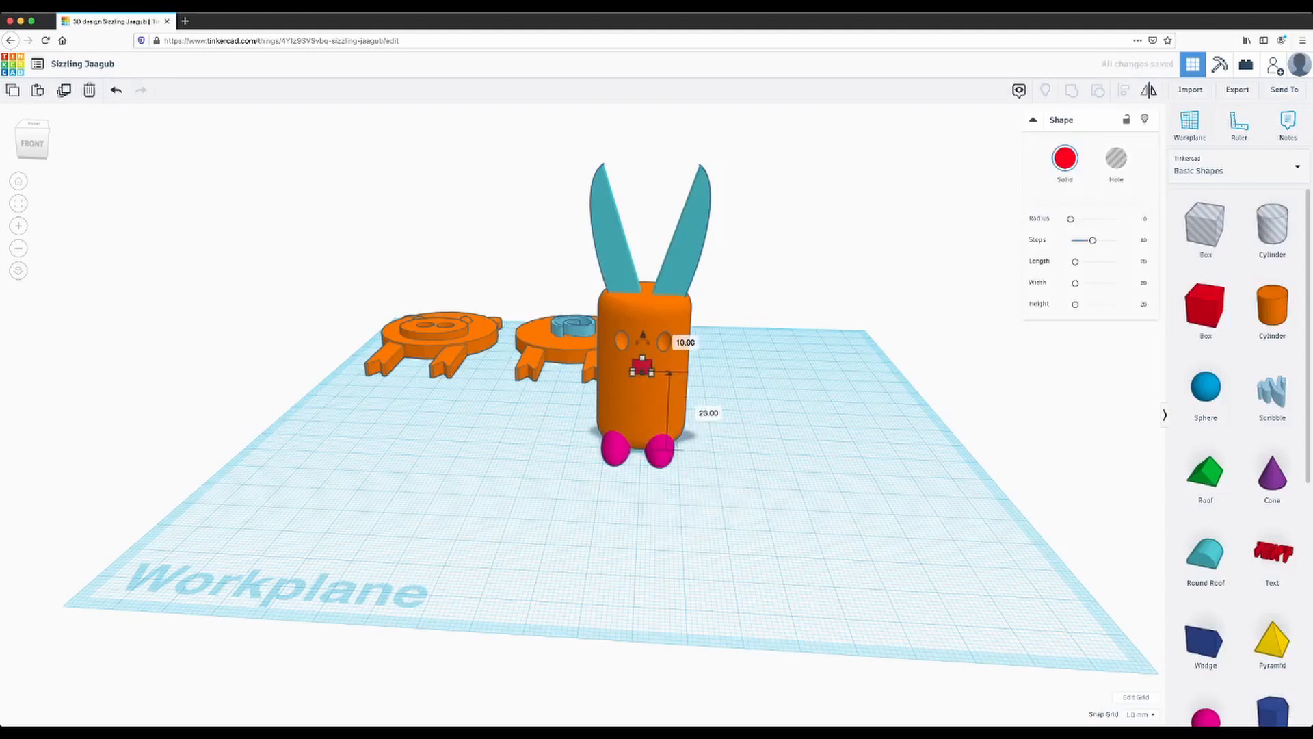
Push the red nose back into the cylinder's front surface so only a little sticks out.
{"action": "left_click", "coordinate": [787, 479]}
{"action": "right_click_drag", "start_coordinate": [786, 479], "coordinate": [915, 489]}
{"action": "left_click", "coordinate": [746, 324]}
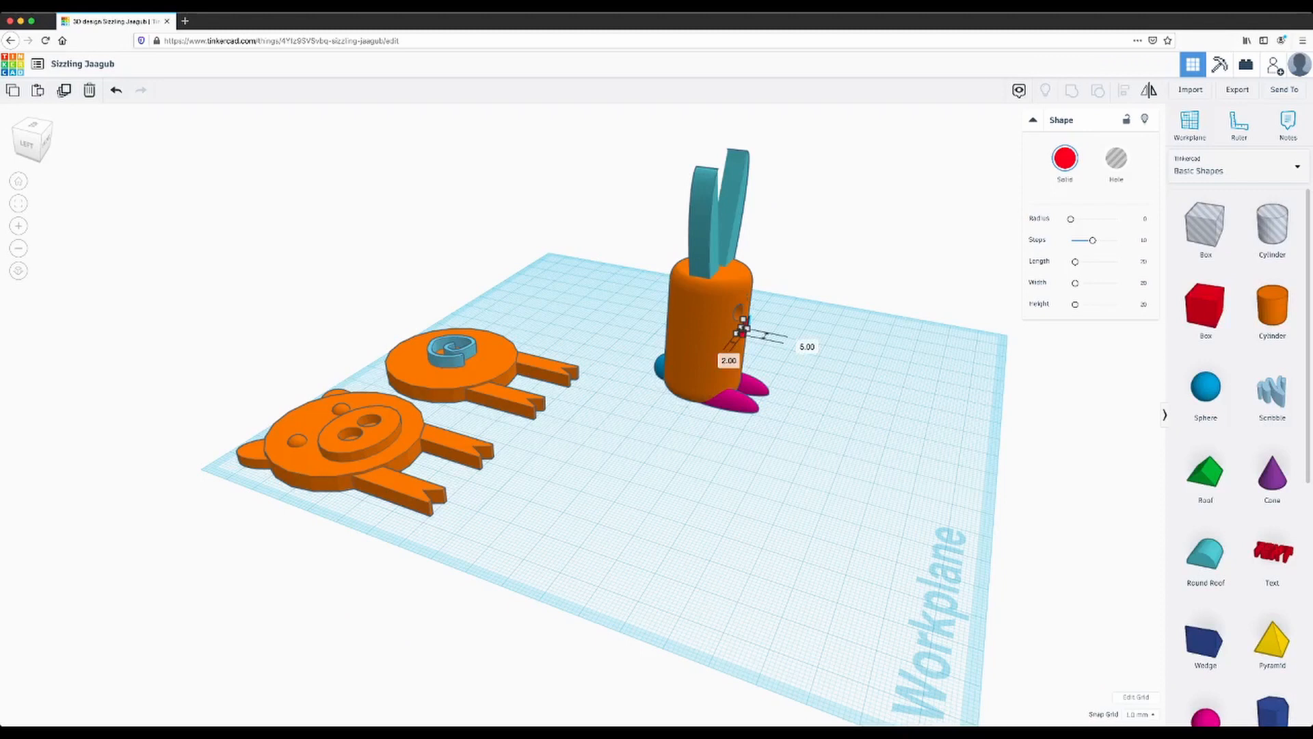
{"action": "left_click_drag", "start_coordinate": [742, 333], "coordinate": [736, 331]}
Shrink the red nose to a small square block about 3 mm high.
{"action": "left_click", "coordinate": [855, 451]}
{"action": "right_click_drag", "start_coordinate": [855, 452], "coordinate": [664, 448]}
{"action": "left_click", "coordinate": [665, 399]}
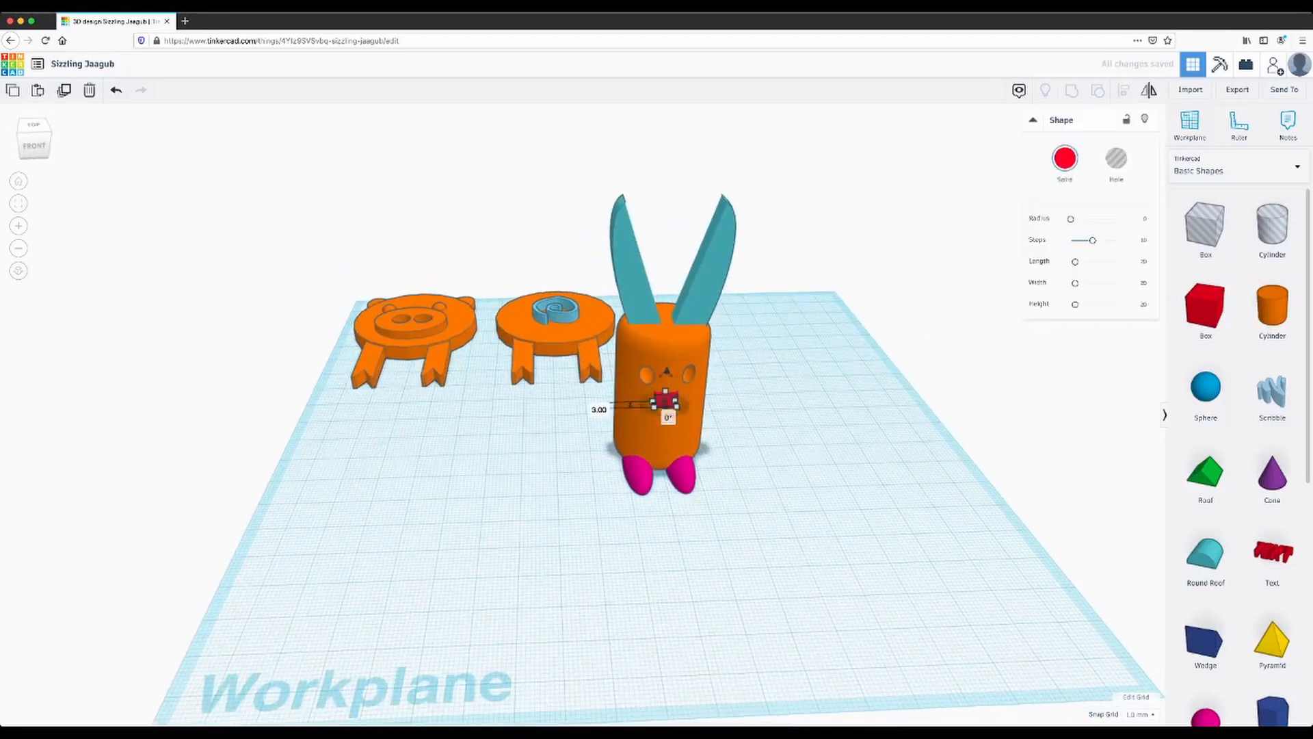
{"action": "mouse_move", "coordinate": [665, 399]}
{"action": "left_mouse_down"}
{"action": "mouse_move", "coordinate": [683, 407]}
{"action": "mouse_move", "coordinate": [668, 391]}
{"action": "left_mouse_up"}
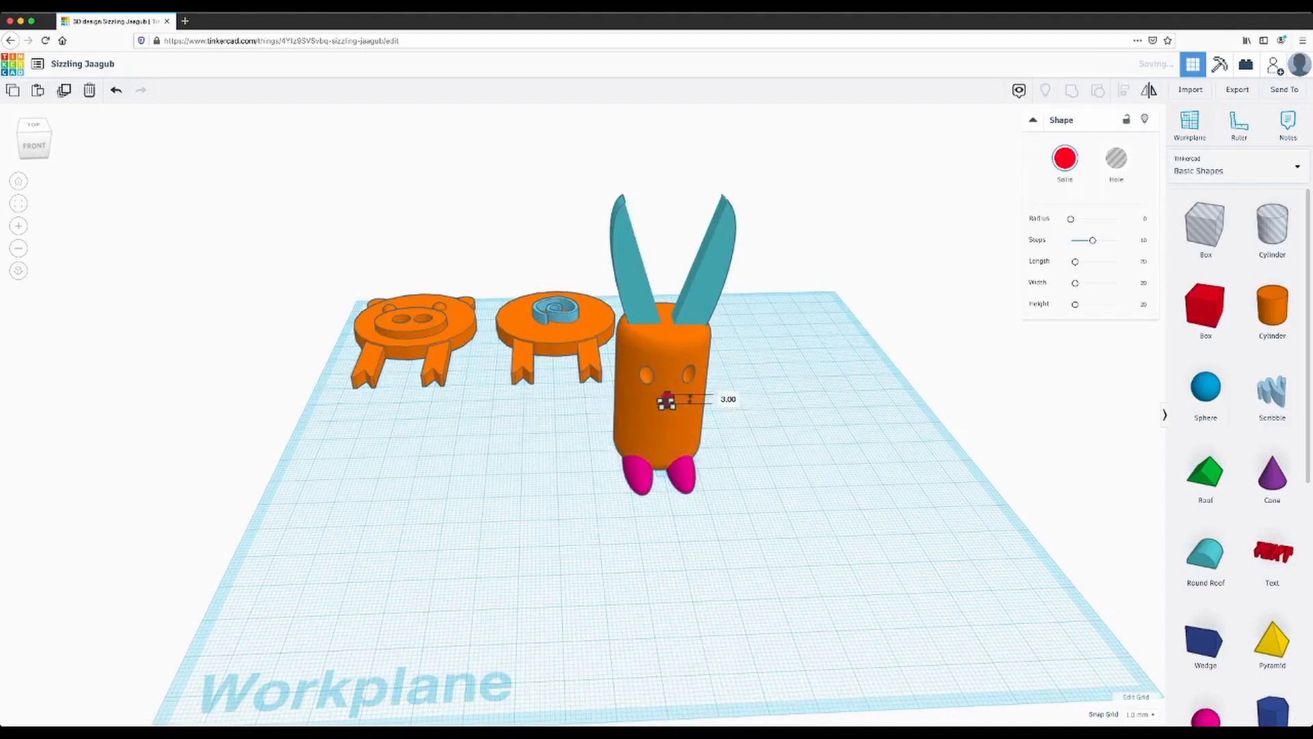
{"action": "key", "text": "Escape"}
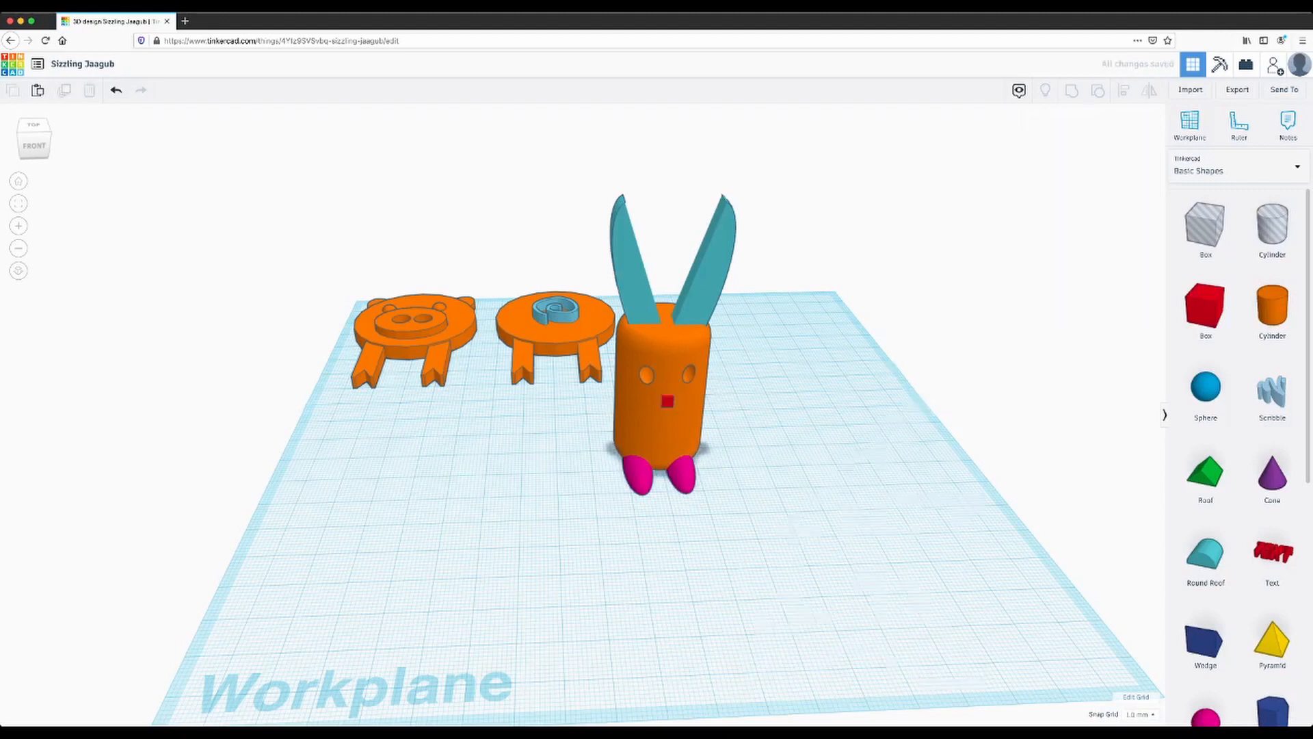
Open the export options for the whole design.
{"action": "mouse_move", "coordinate": [752, 547]}
{"action": "right_mouse_down"}
{"action": "mouse_move", "coordinate": [602, 537]}
{"action": "mouse_move", "coordinate": [742, 471]}
{"action": "mouse_move", "coordinate": [900, 557]}
{"action": "mouse_move", "coordinate": [941, 554]}
{"action": "mouse_move", "coordinate": [916, 581]}
{"action": "mouse_move", "coordinate": [831, 591]}
{"action": "mouse_move", "coordinate": [787, 575]}
{"action": "mouse_move", "coordinate": [738, 489]}
{"action": "mouse_move", "coordinate": [684, 496]}
{"action": "mouse_move", "coordinate": [643, 550]}
{"action": "mouse_move", "coordinate": [524, 547]}
{"action": "mouse_move", "coordinate": [544, 513]}
{"action": "mouse_move", "coordinate": [592, 489]}
{"action": "mouse_move", "coordinate": [698, 551]}
{"action": "mouse_move", "coordinate": [724, 547]}
{"action": "mouse_move", "coordinate": [745, 502]}
{"action": "mouse_move", "coordinate": [807, 484]}
{"action": "mouse_move", "coordinate": [749, 564]}
{"action": "right_mouse_up"}
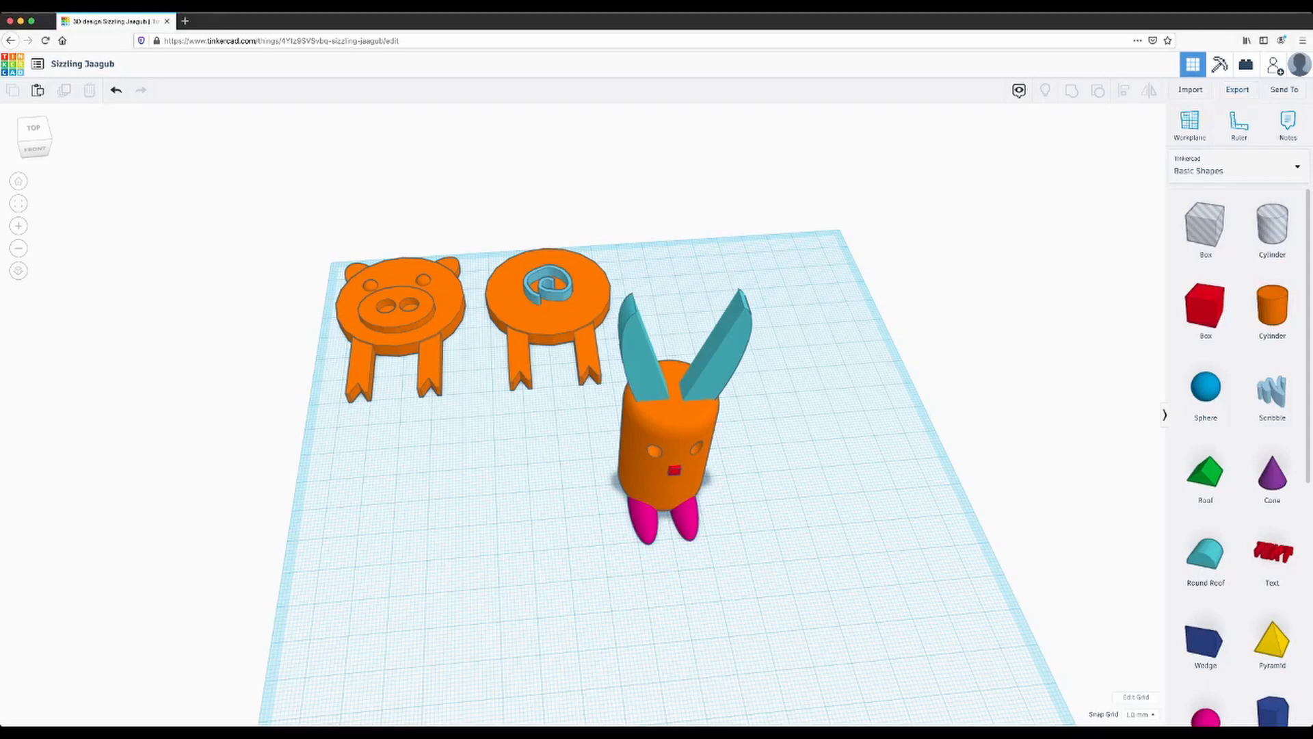
{"action": "left_click", "coordinate": [1237, 89]}
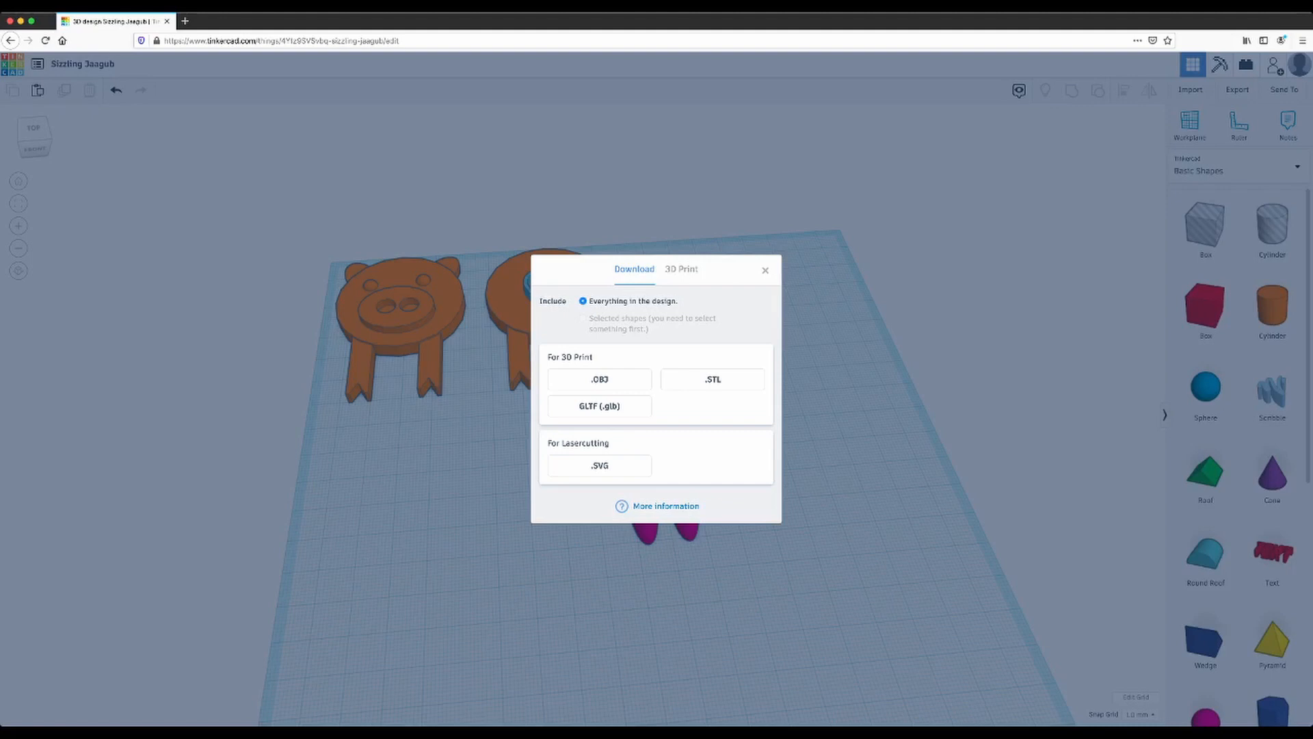
{"action": "left_click", "coordinate": [765, 270]}
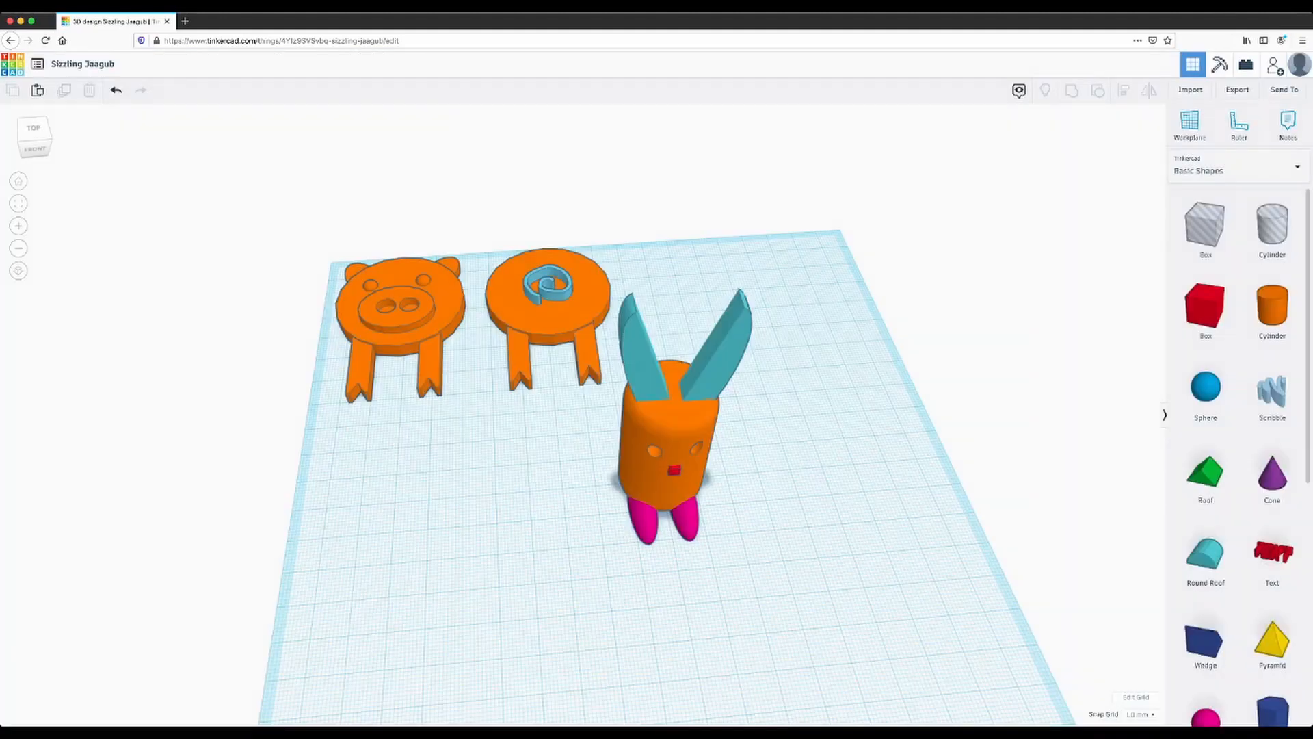
{"action": "right_click_drag", "start_coordinate": [588, 506], "coordinate": [725, 441]}
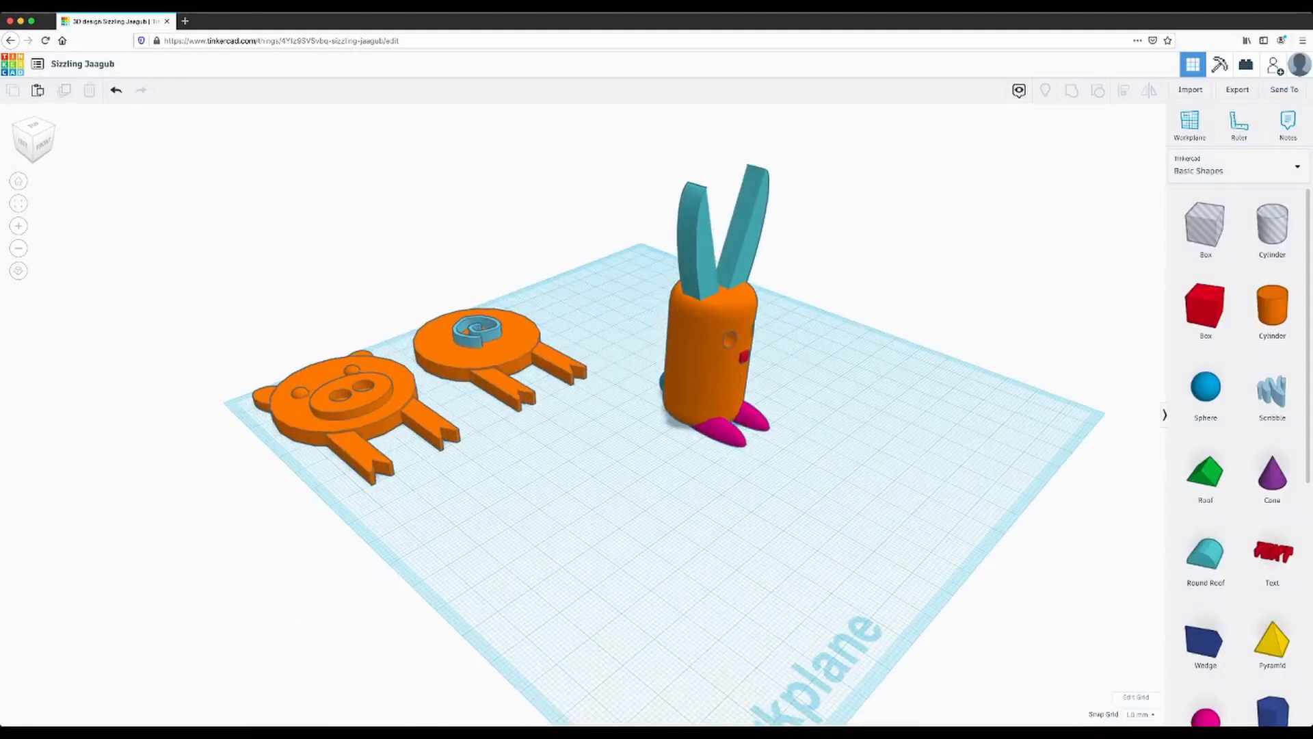
{"action": "left_click_drag", "start_coordinate": [630, 176], "coordinate": [938, 462]}
{"action": "right_click_drag", "start_coordinate": [938, 462], "coordinate": [841, 447]}
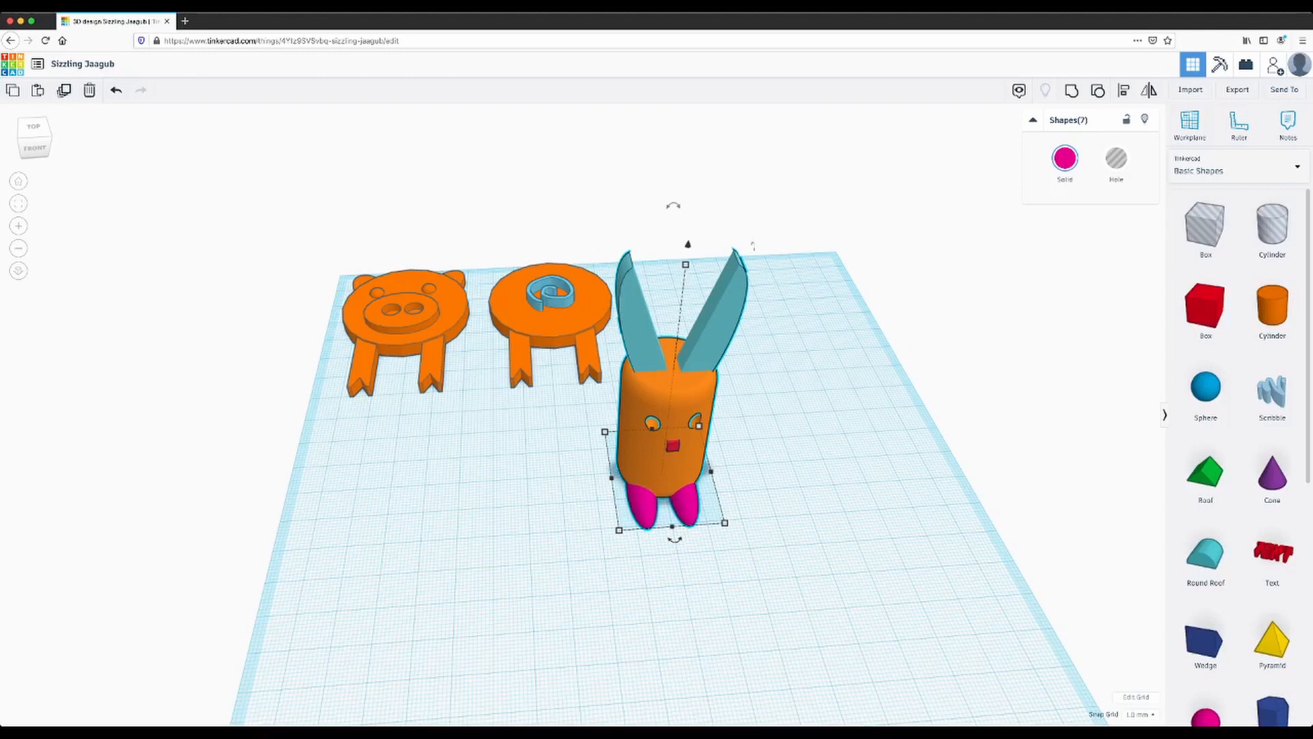
{"action": "key", "text": "Escape"}
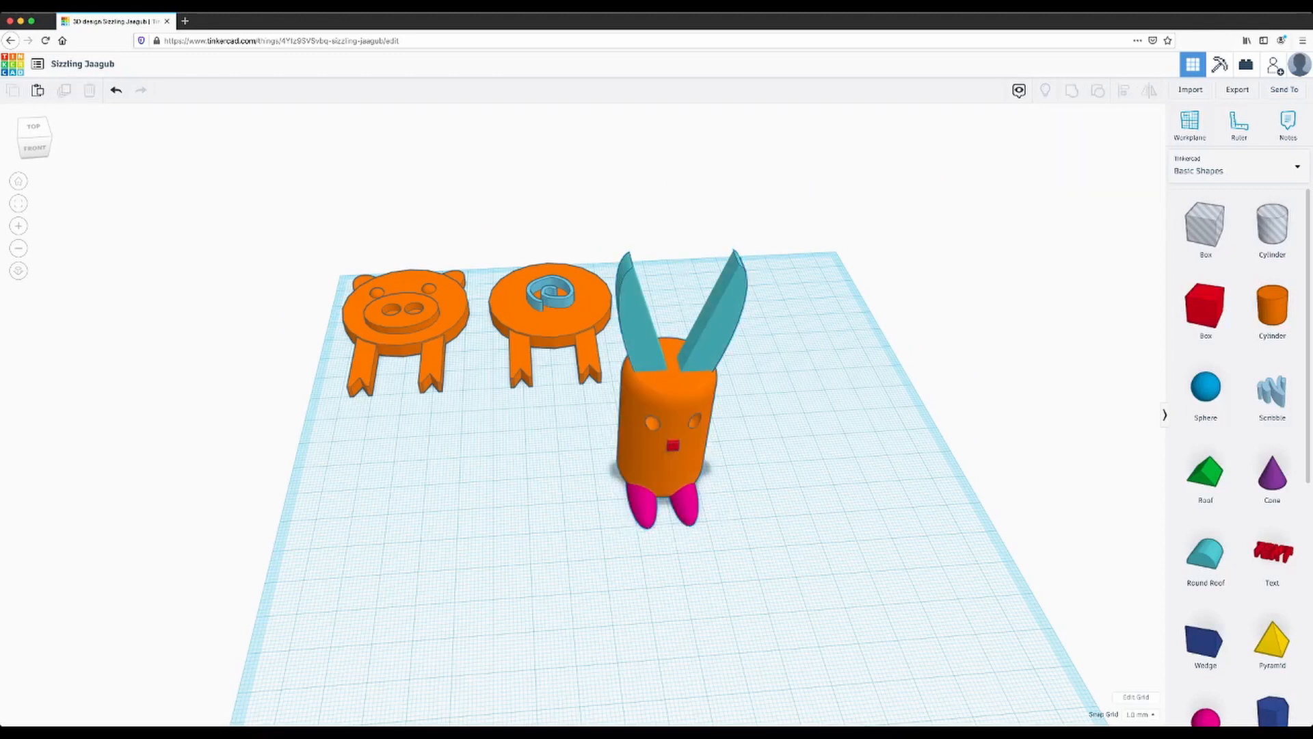
{"action": "right_click_drag", "start_coordinate": [841, 448], "coordinate": [891, 433]}
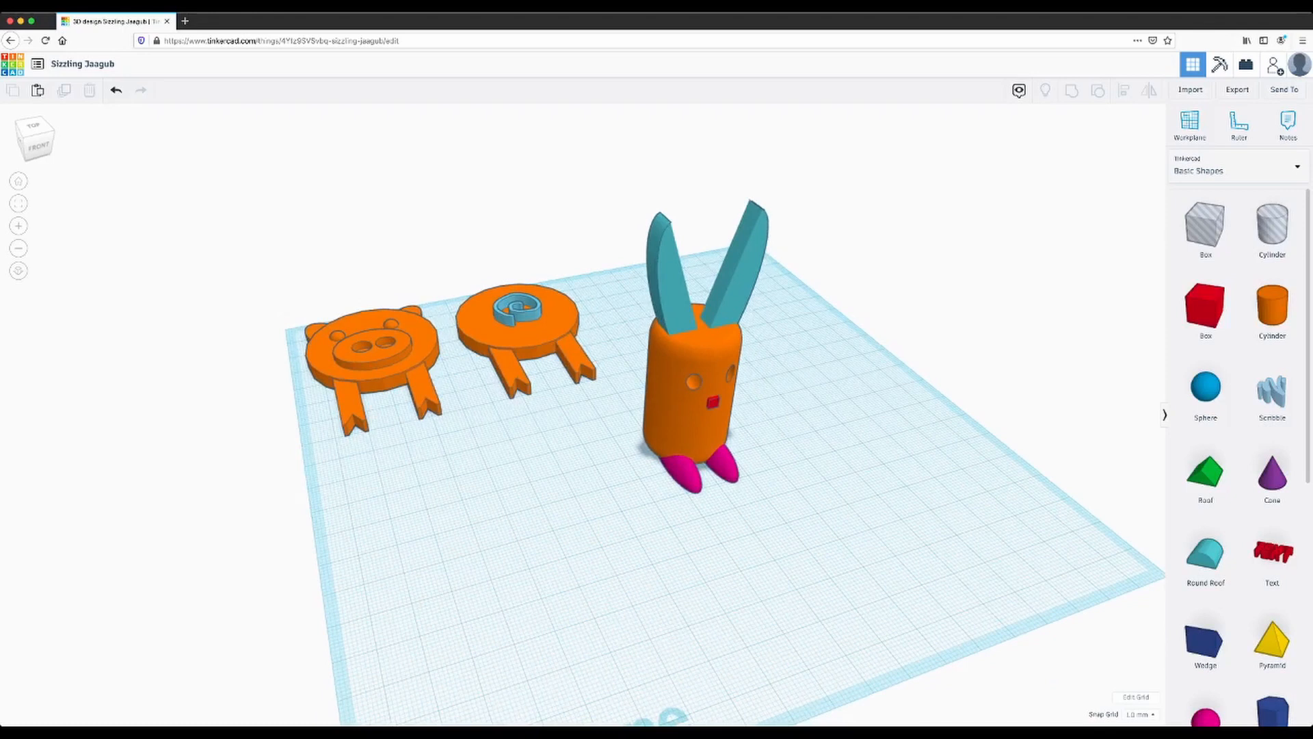
Select only the rabbit's seven shapes and export them as an STL file for 3D printing.
{"action": "left_click_drag", "start_coordinate": [727, 150], "coordinate": [674, 572]}
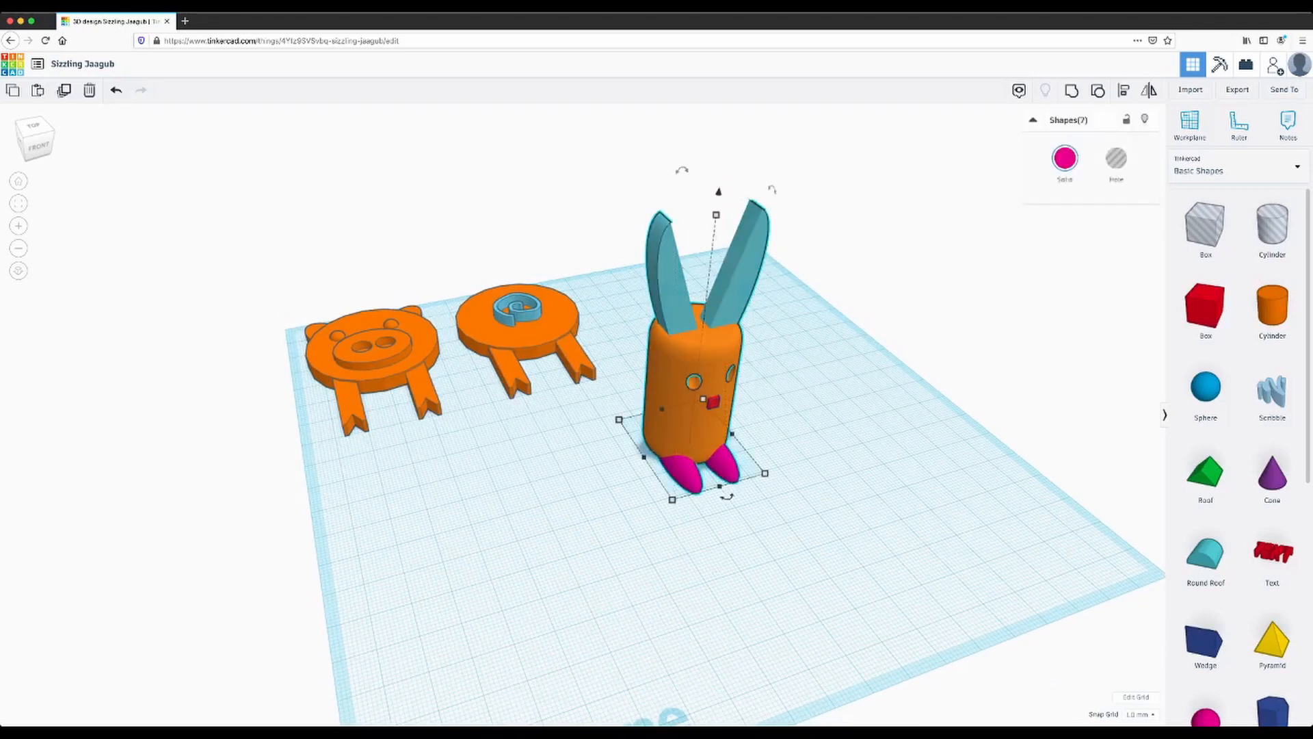
{"action": "left_click", "coordinate": [675, 572]}
{"action": "left_click_drag", "start_coordinate": [616, 189], "coordinate": [868, 521]}
{"action": "left_click", "coordinate": [1237, 89]}
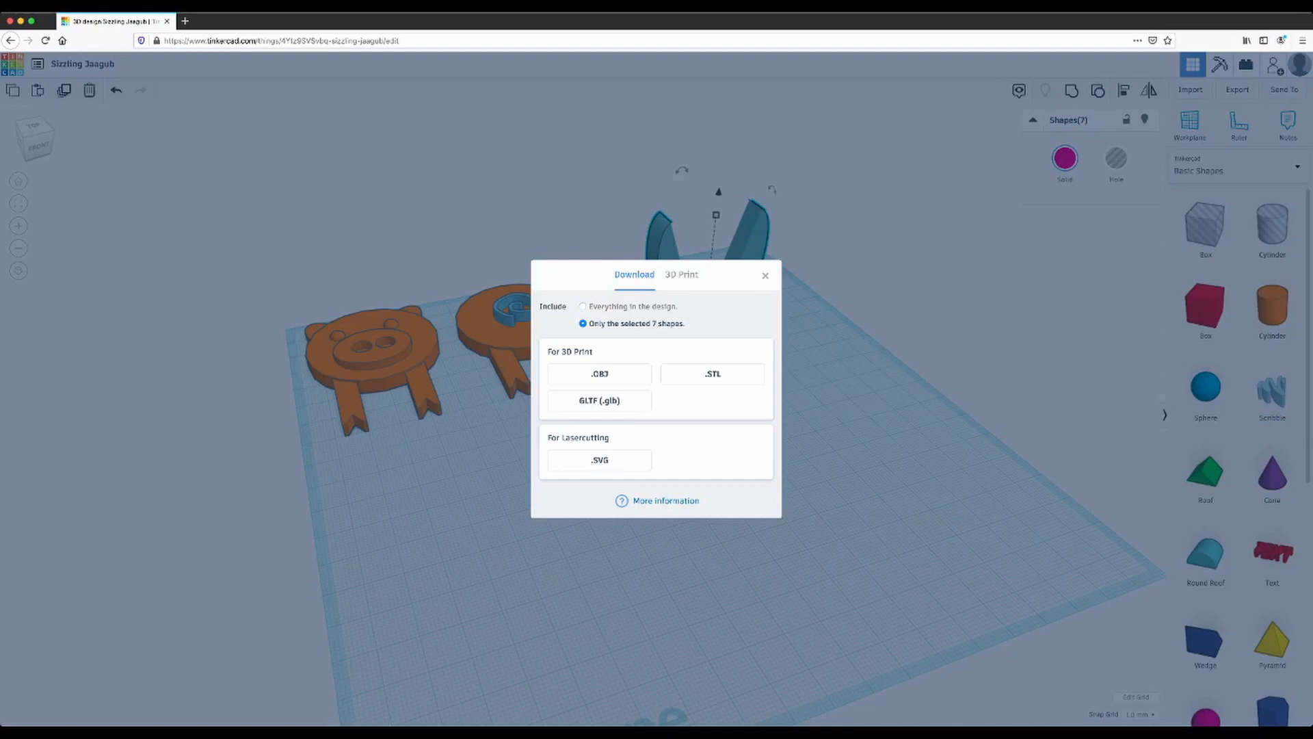
{"action": "left_click", "coordinate": [713, 373]}
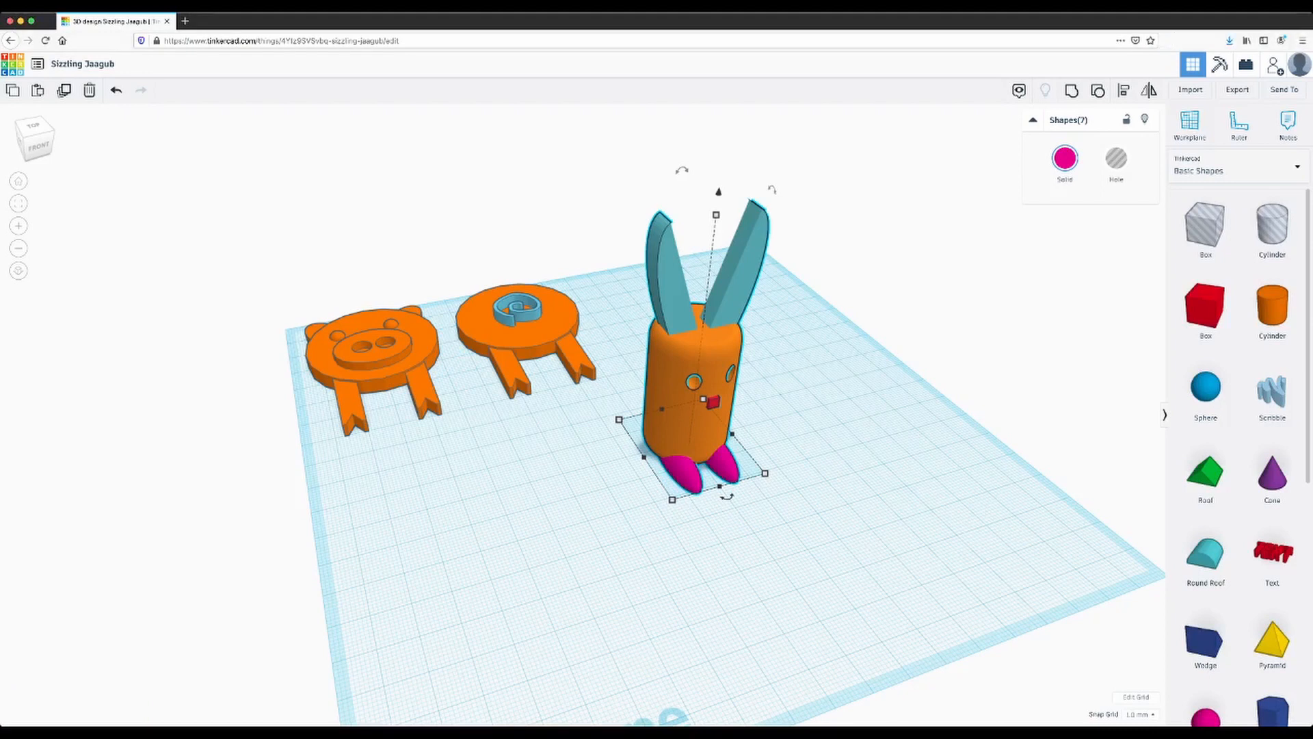
Select the pig's front and back pieces and export only these two shapes as an STL file.
{"action": "left_click", "coordinate": [882, 438]}
{"action": "right_click_drag", "start_coordinate": [882, 438], "coordinate": [858, 552]}
{"action": "left_click_drag", "start_coordinate": [293, 255], "coordinate": [648, 393]}
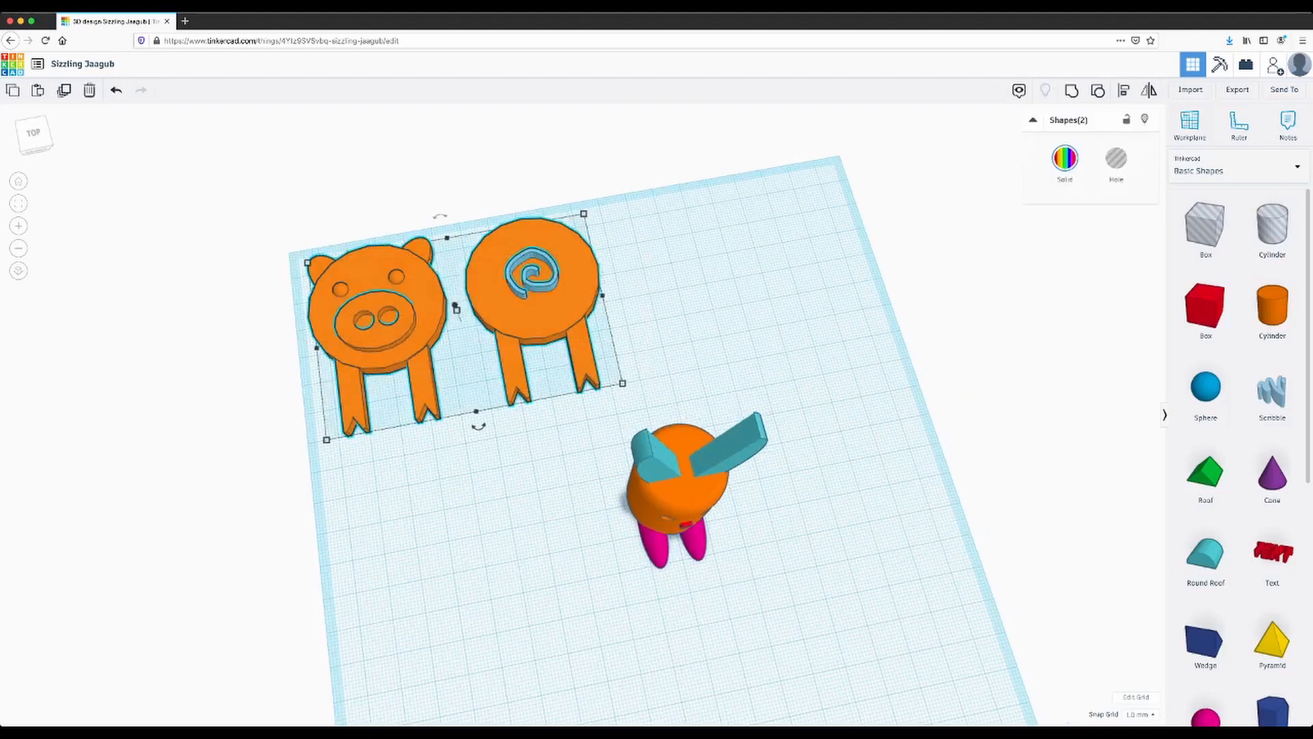
{"action": "left_click", "coordinate": [1237, 90]}
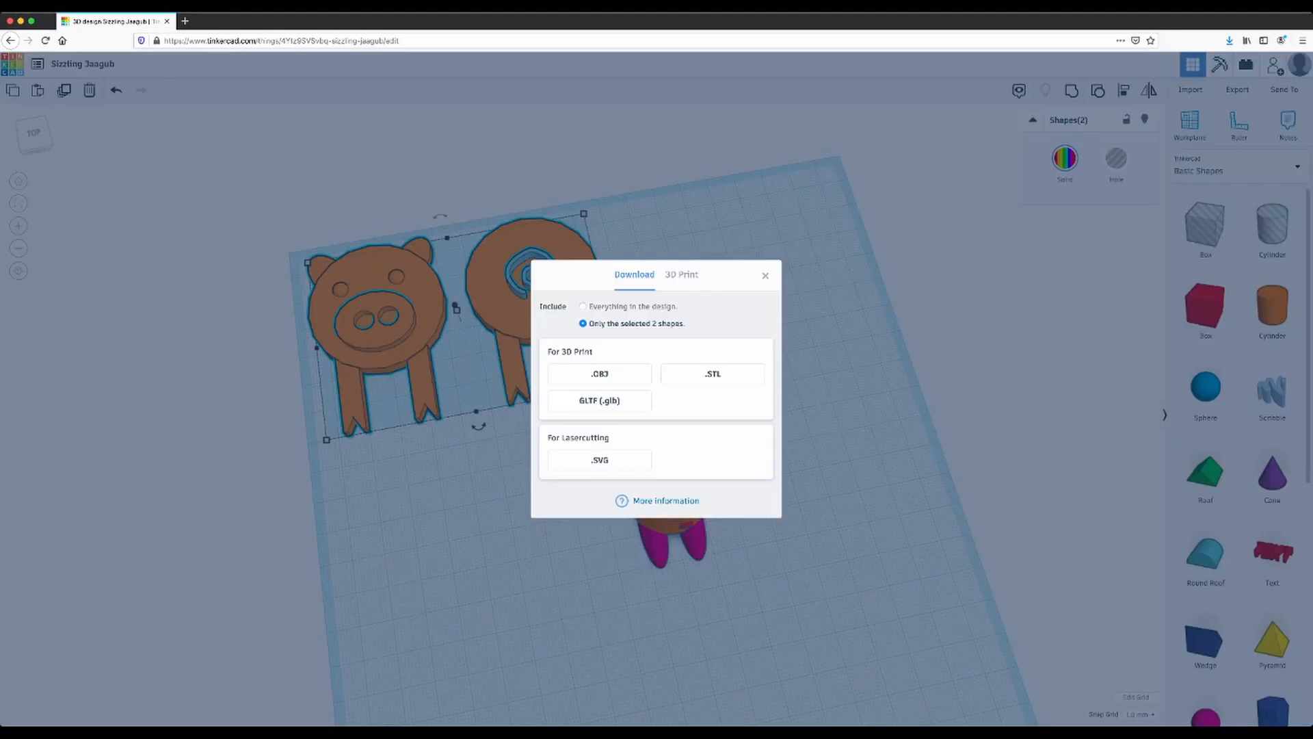
{"action": "left_click", "coordinate": [713, 373]}
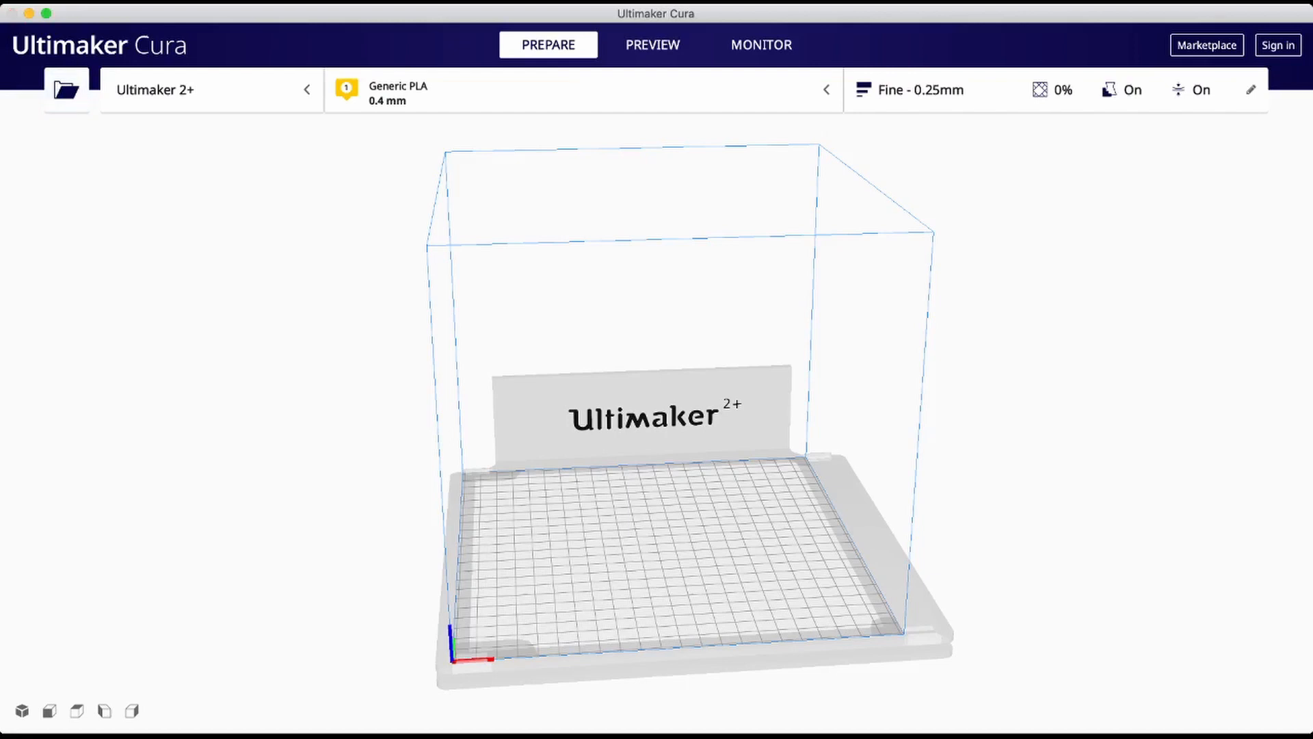
Open the print settings for the rabbit in Ultimaker Cura and change from the custom to the recommended settings.
{"action": "right_click_drag", "start_coordinate": [766, 438], "coordinate": [978, 405]}
{"action": "left_click", "coordinate": [1056, 91]}
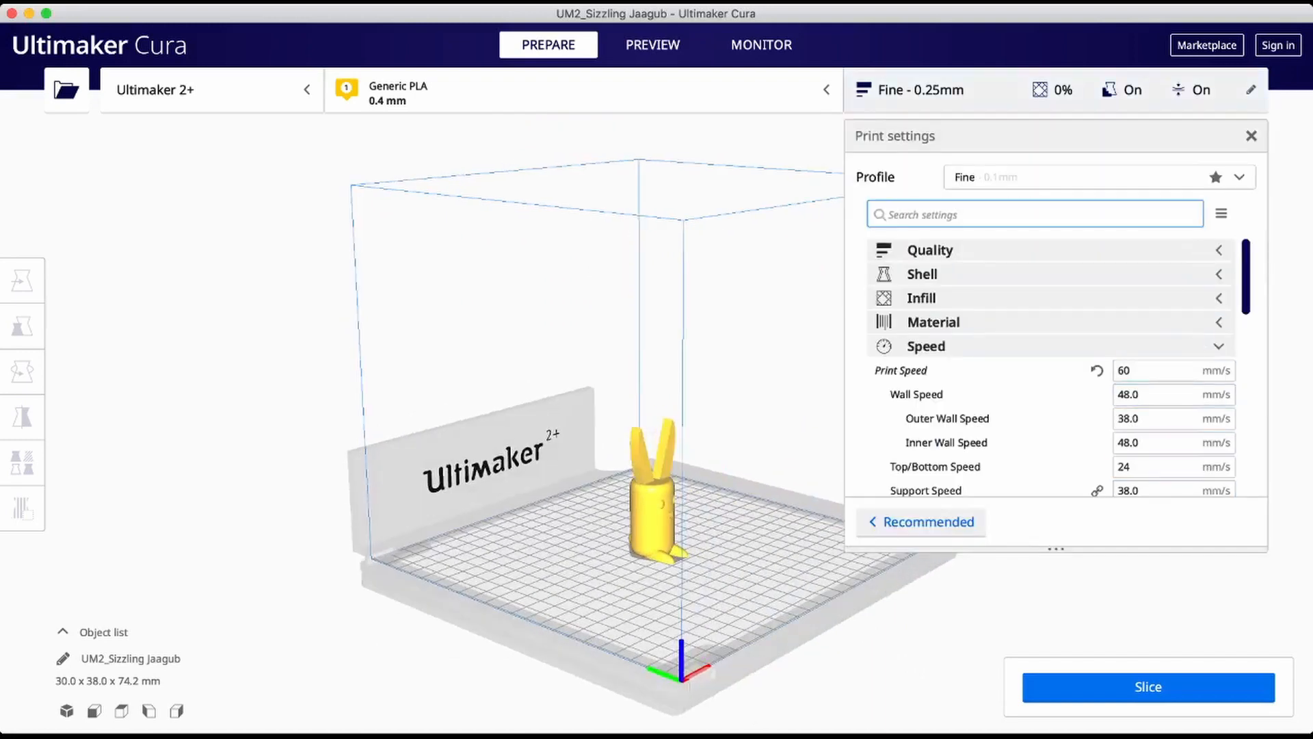
{"action": "left_click", "coordinate": [1060, 346]}
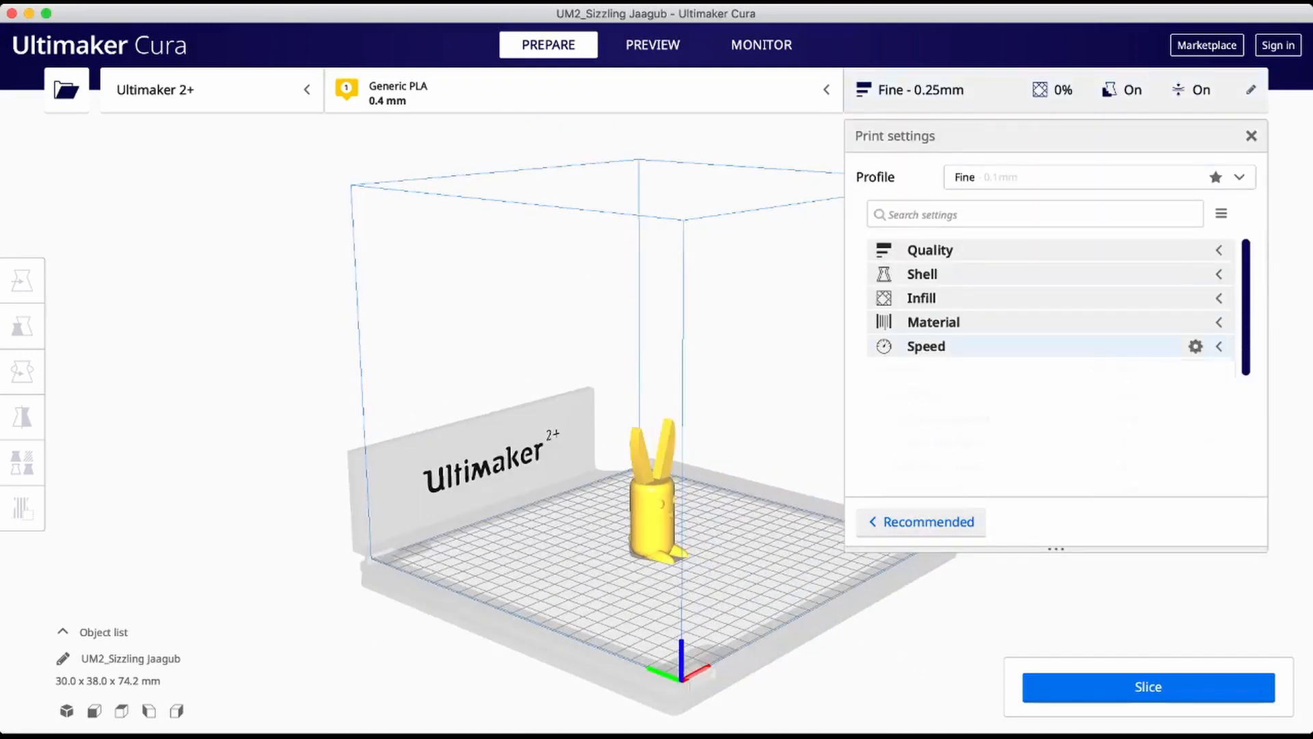
{"action": "left_click", "coordinate": [920, 521]}
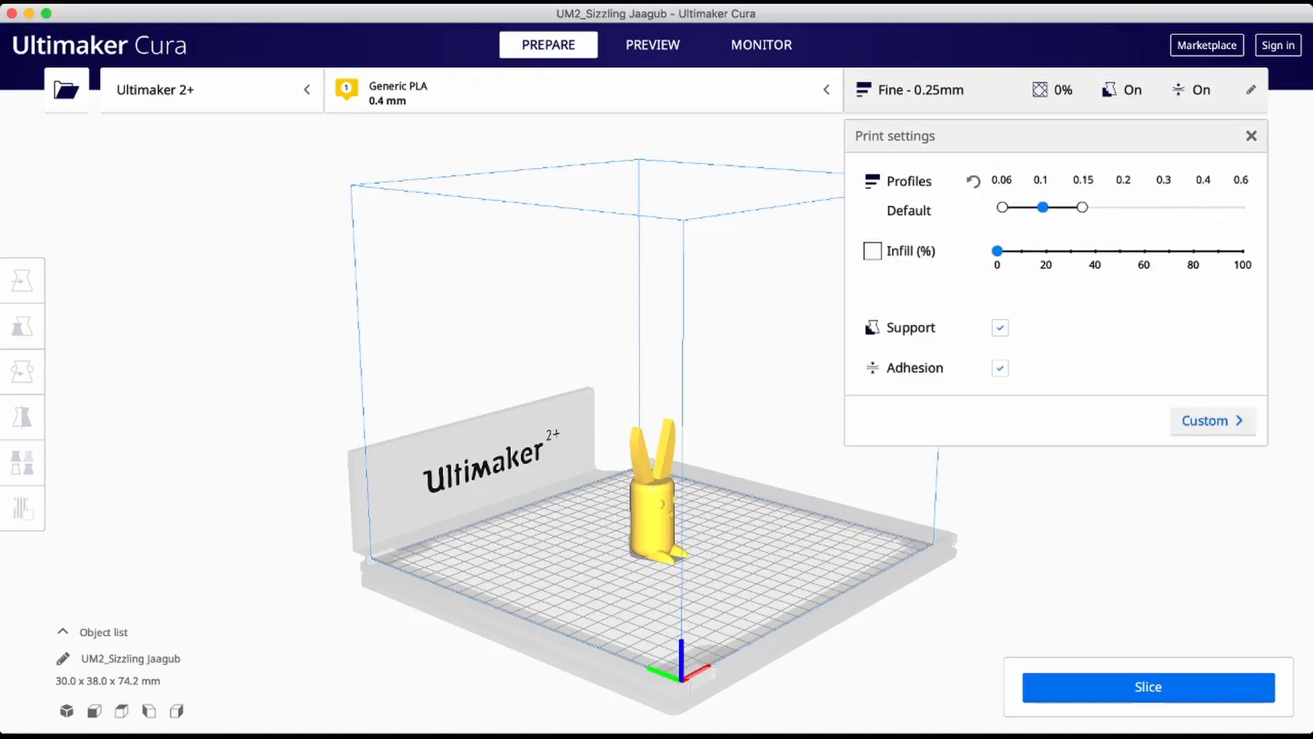
Inspect the rabbit on the build plate from several sides and set its infill to 20%.
{"action": "right_click_drag", "start_coordinate": [725, 472], "coordinate": [182, 390]}
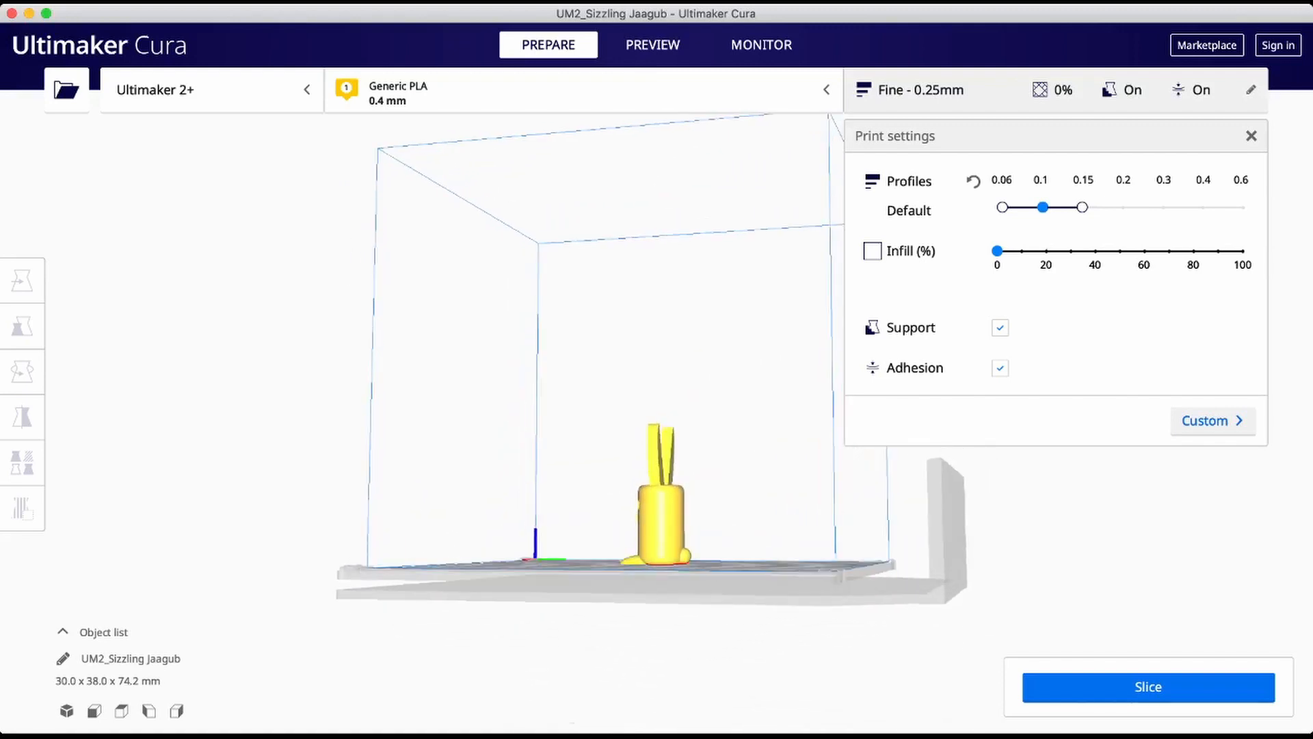
{"action": "scroll", "coordinate": [657, 410], "scroll_direction": "up", "scroll_amount": 8}
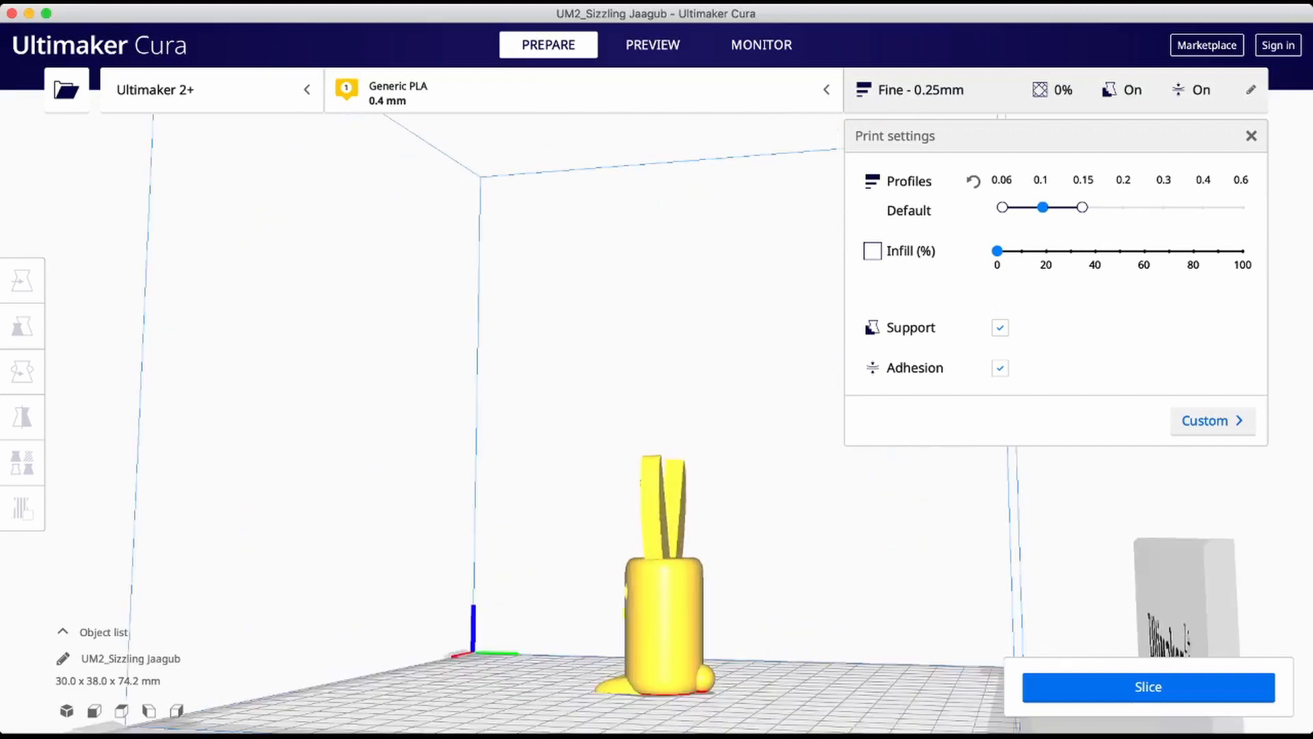
{"action": "right_click_drag", "start_coordinate": [182, 390], "coordinate": [350, 420]}
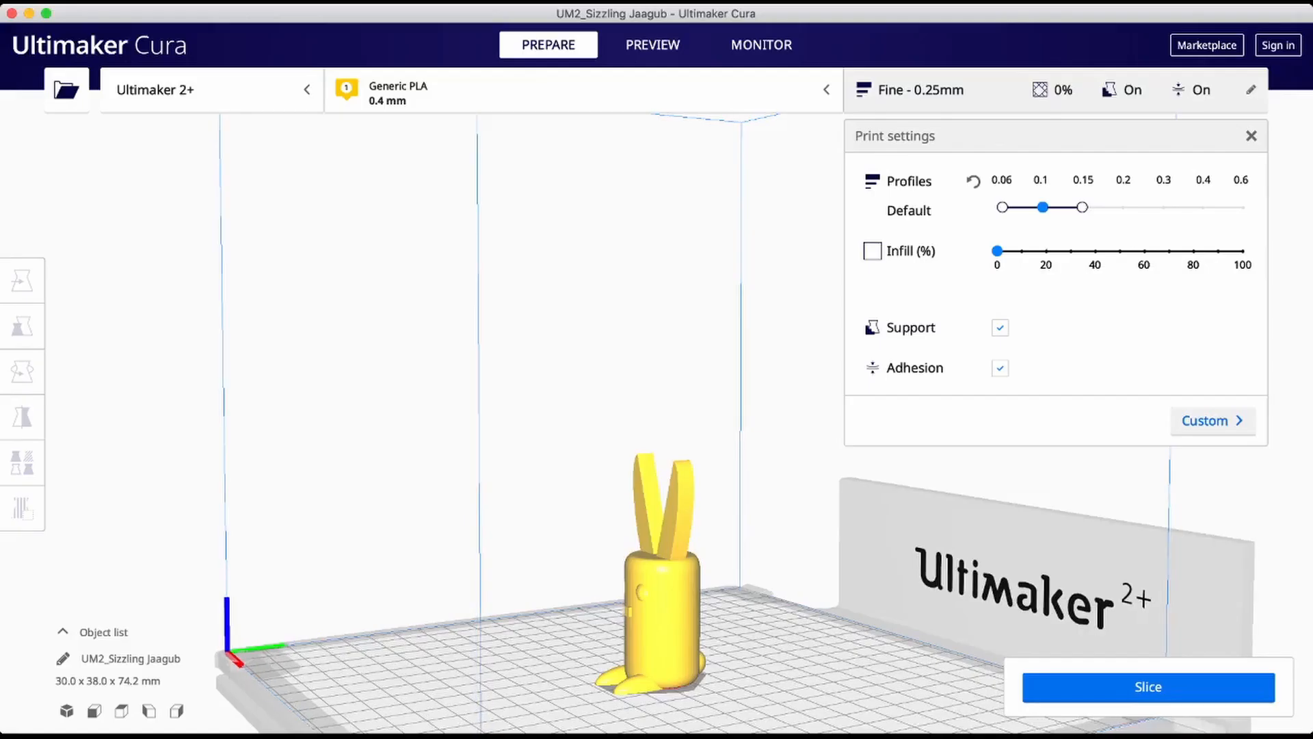
{"action": "right_click_drag", "start_coordinate": [479, 410], "coordinate": [689, 443]}
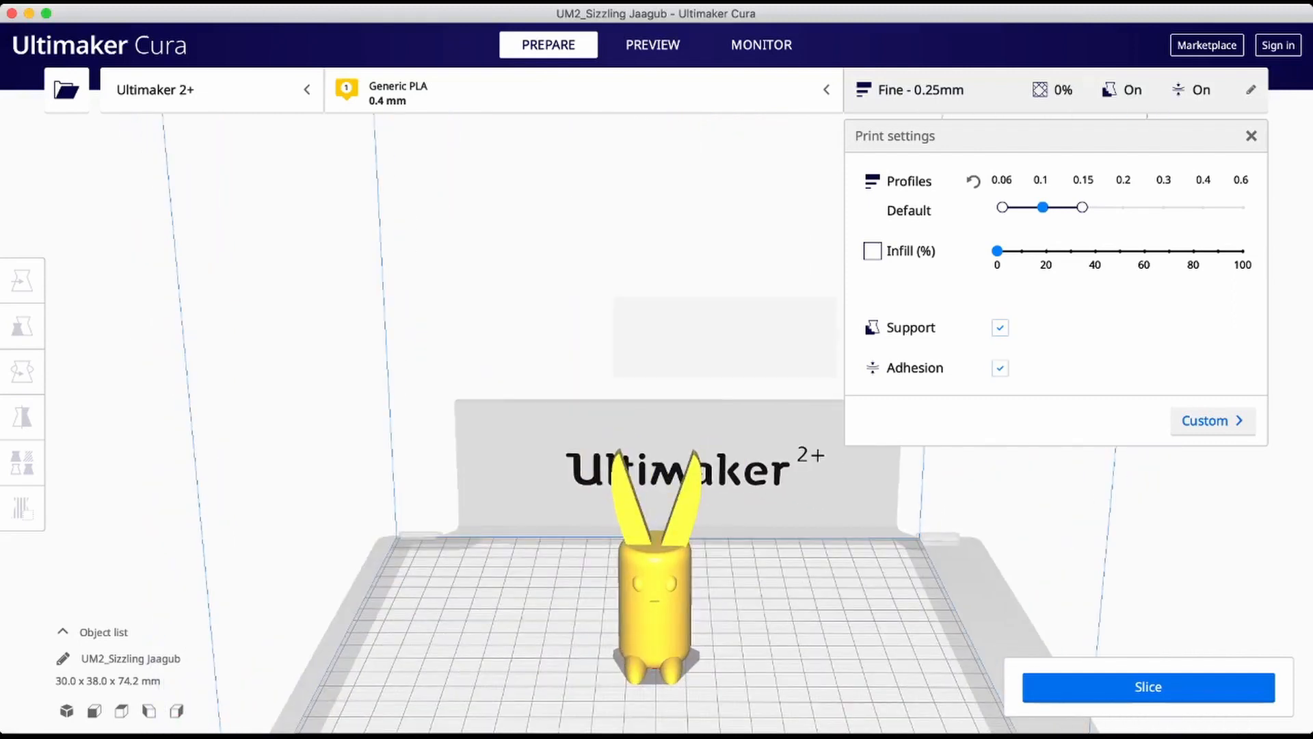
{"action": "left_click_drag", "start_coordinate": [997, 250], "coordinate": [1046, 250]}
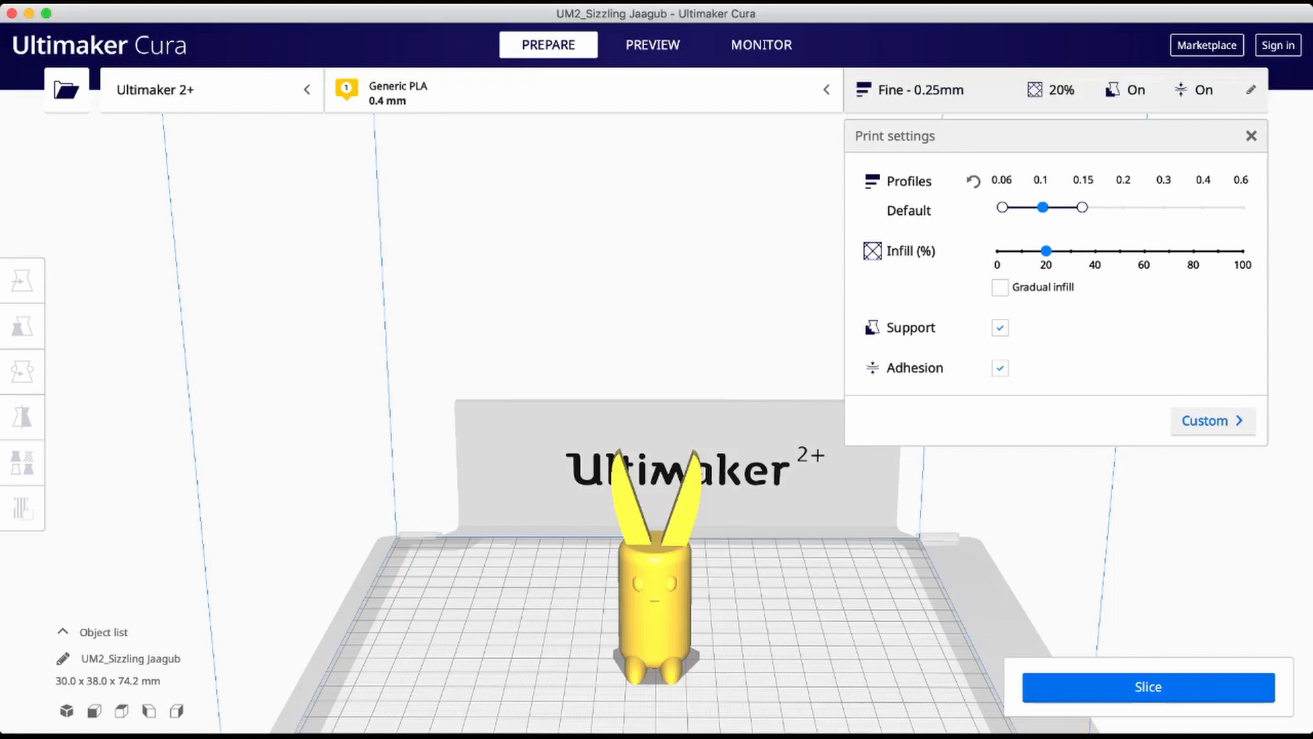
Slice the rabbit and check the detailed time and material estimation.
{"action": "right_click_drag", "start_coordinate": [519, 308], "coordinate": [462, 329]}
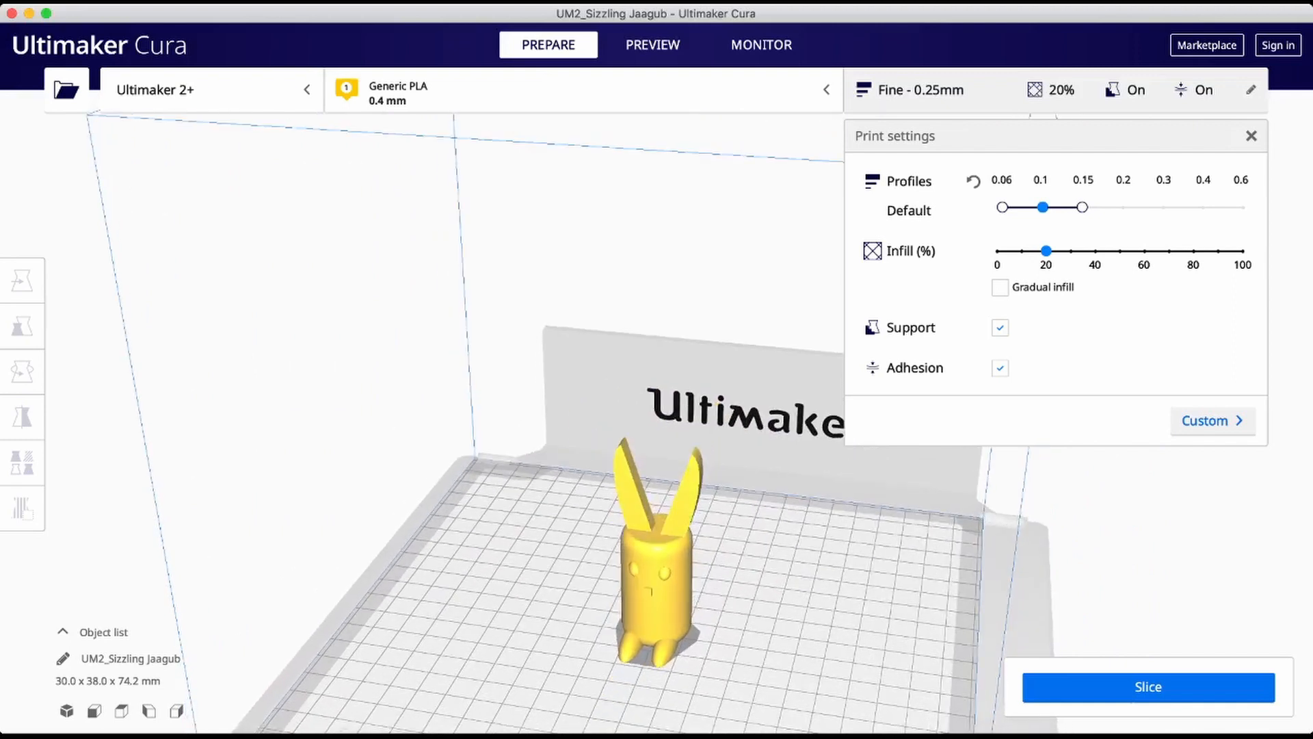
{"action": "left_click", "coordinate": [1148, 686]}
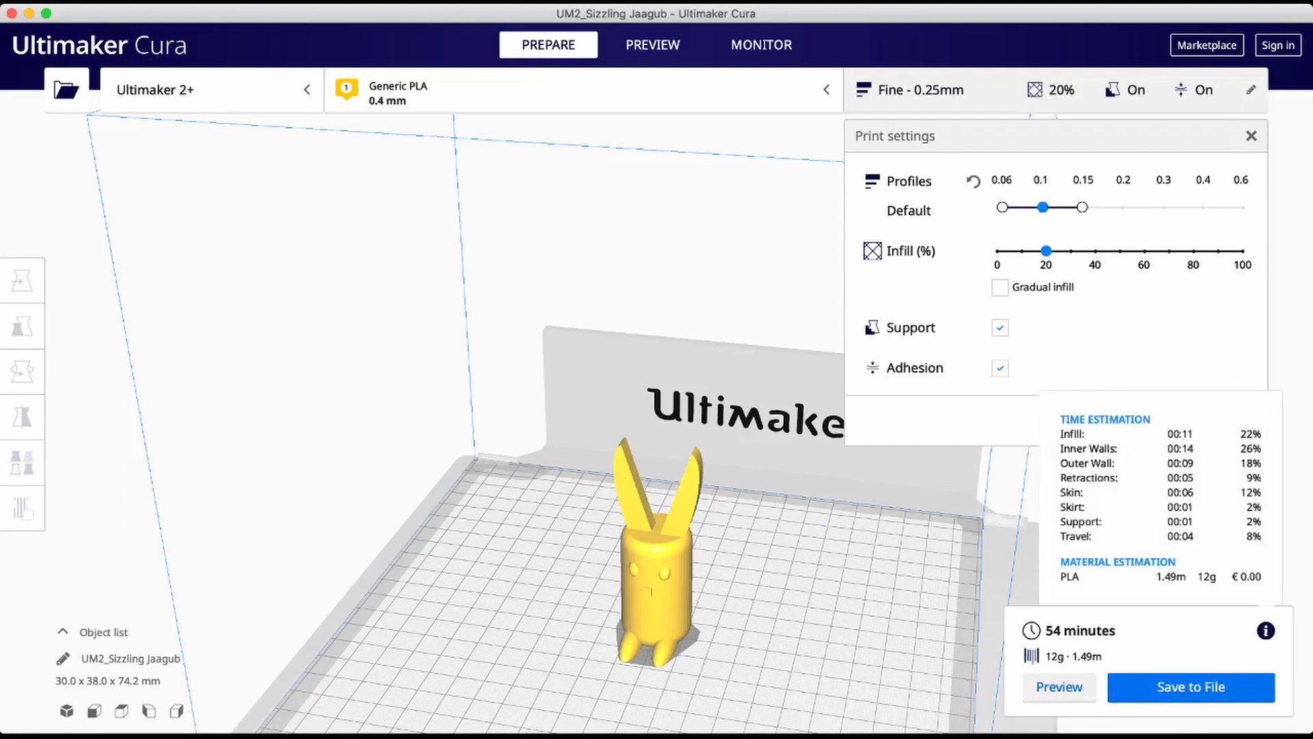
{"action": "mouse_move", "coordinate": [1266, 631]}
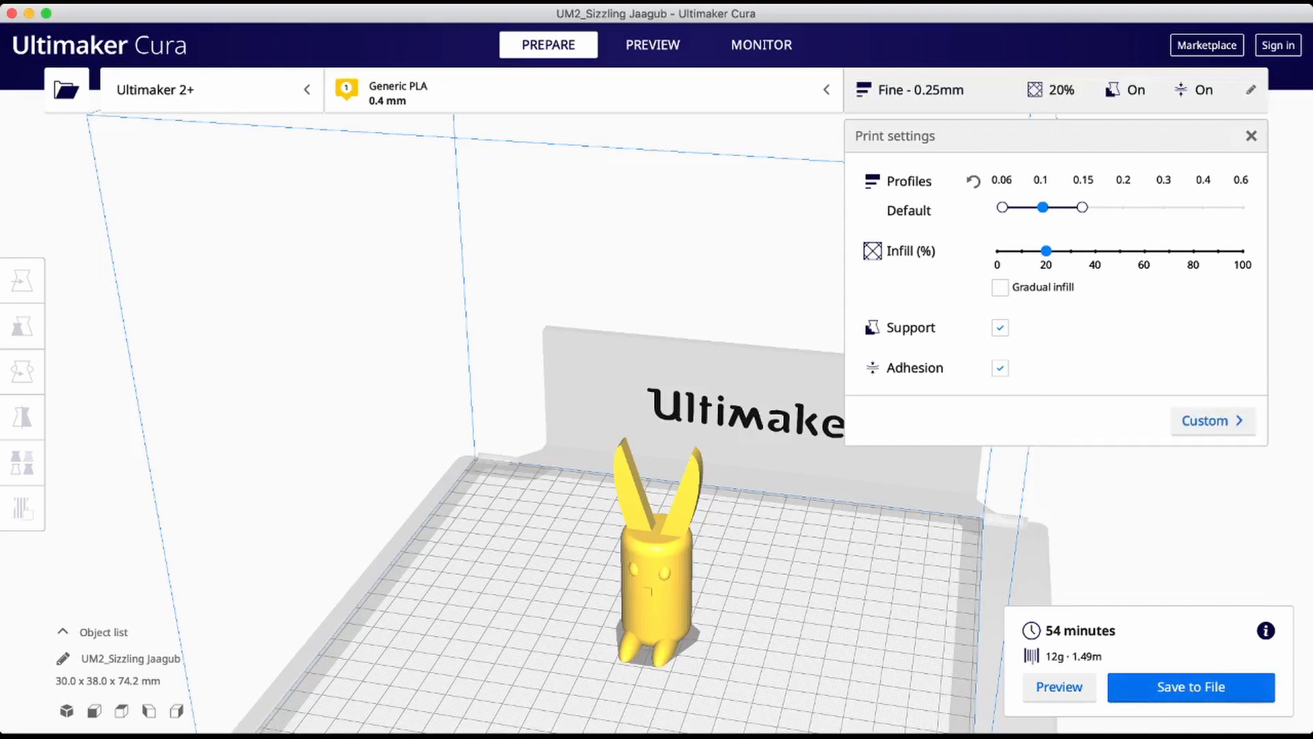
Delete the rabbit from the build plate and load the exported pig pieces in its place.
{"action": "left_click", "coordinate": [657, 592]}
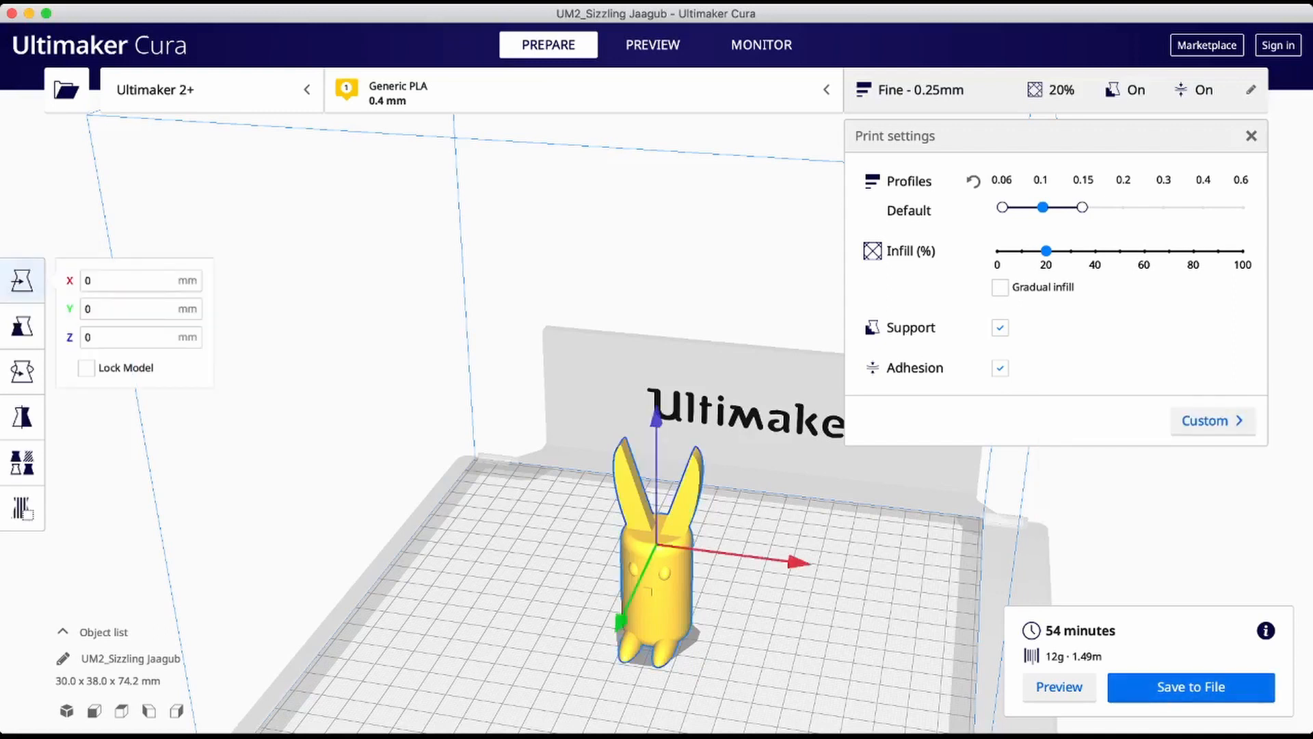
{"action": "key", "text": "Delete"}
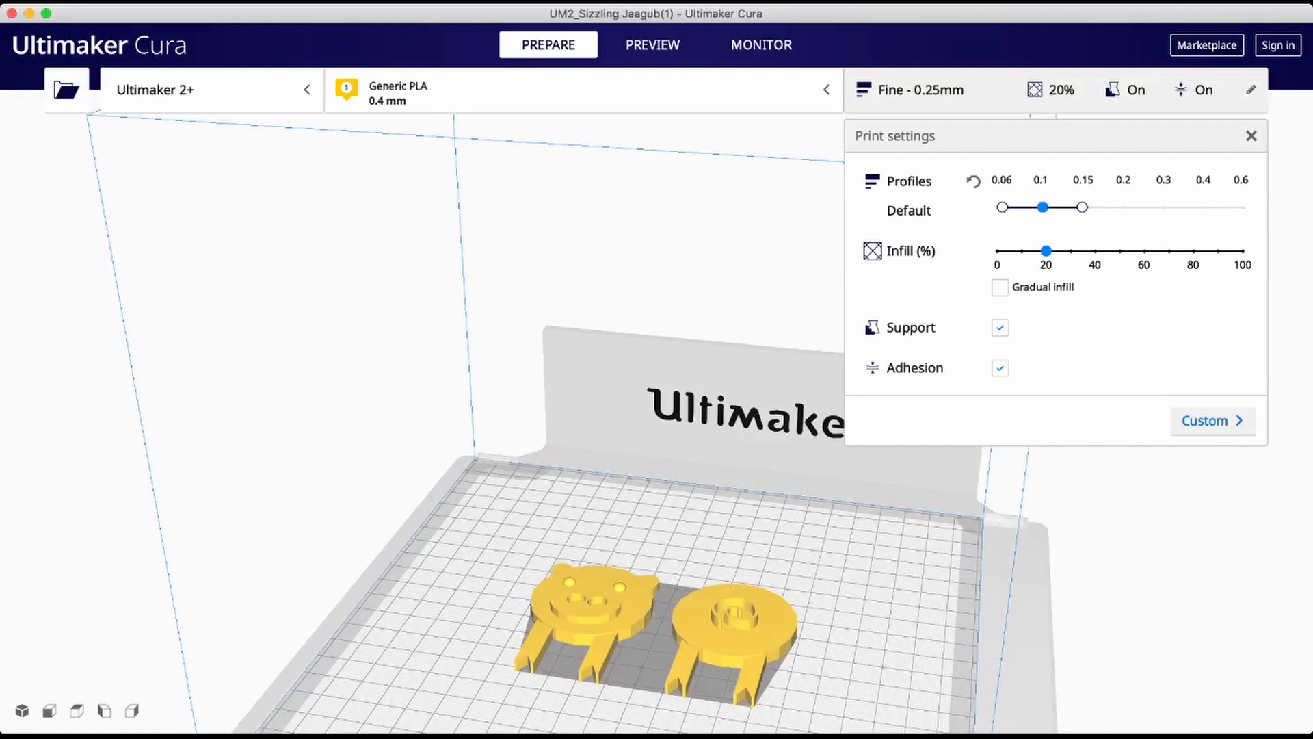
Turn off support structures for the flat pig pieces.
{"action": "right_click_drag", "start_coordinate": [656, 424], "coordinate": [662, 453]}
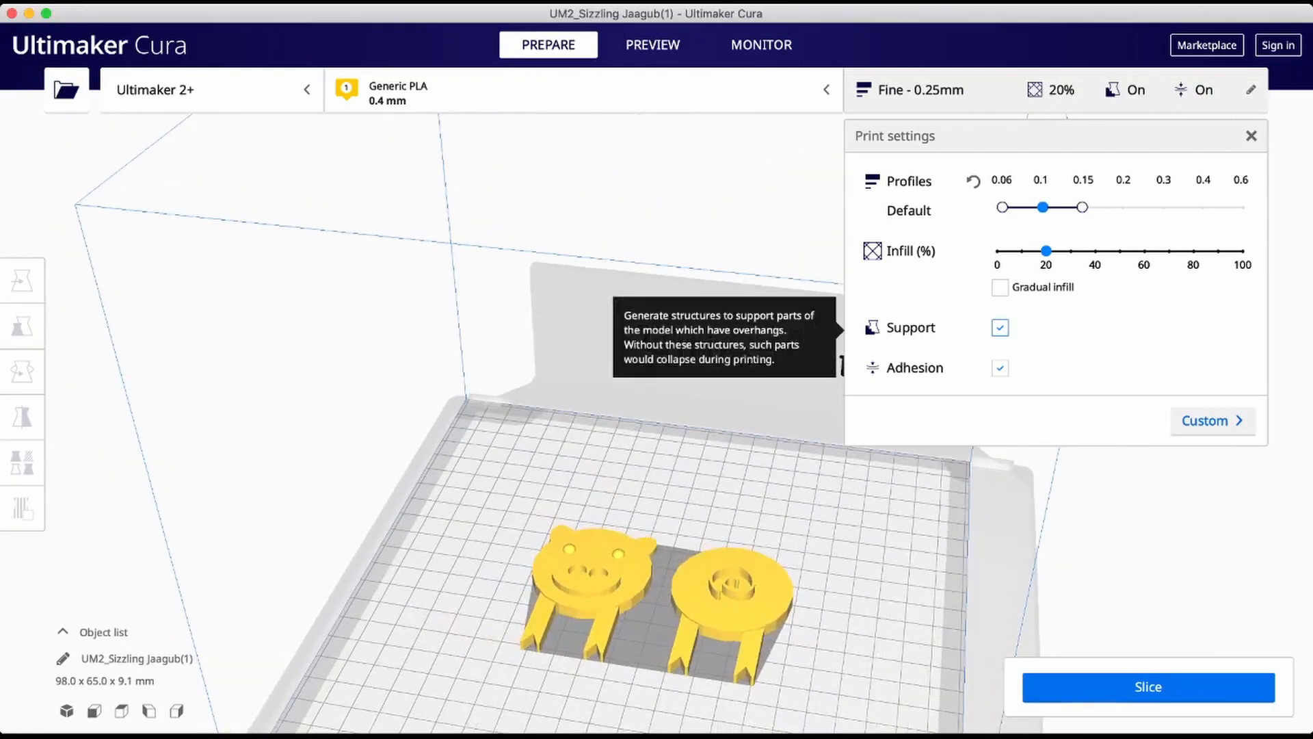
{"action": "left_click", "coordinate": [1000, 328]}
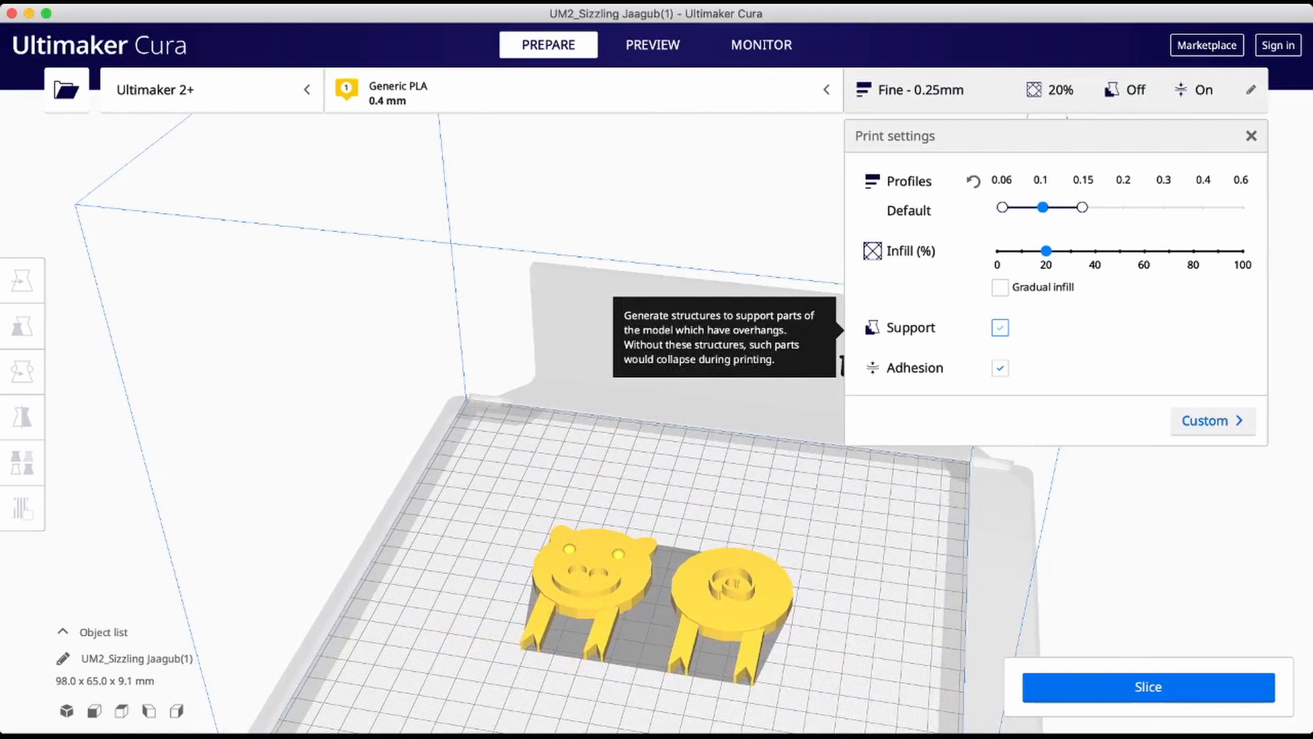
{"action": "right_click_drag", "start_coordinate": [657, 383], "coordinate": [657, 393]}
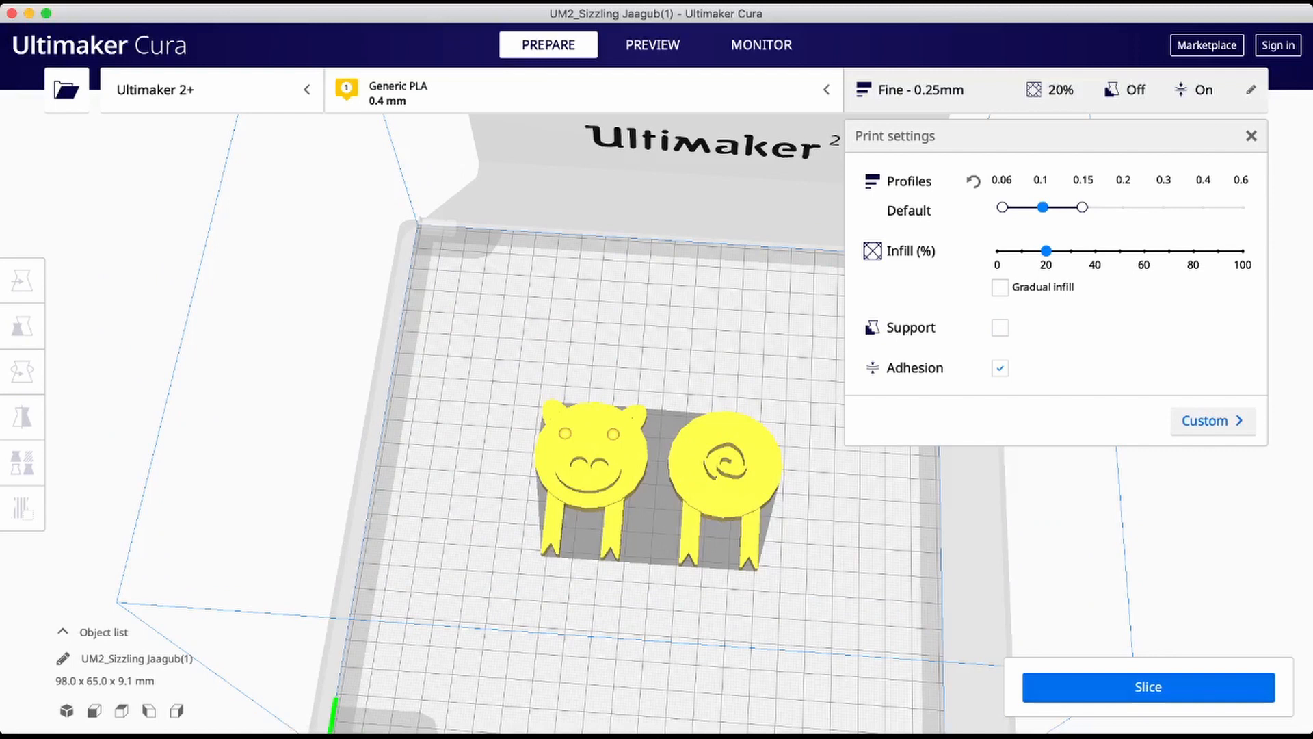
Try the pig pieces' infill at 100% and return it to 20%.
{"action": "right_click_drag", "start_coordinate": [657, 393], "coordinate": [646, 356]}
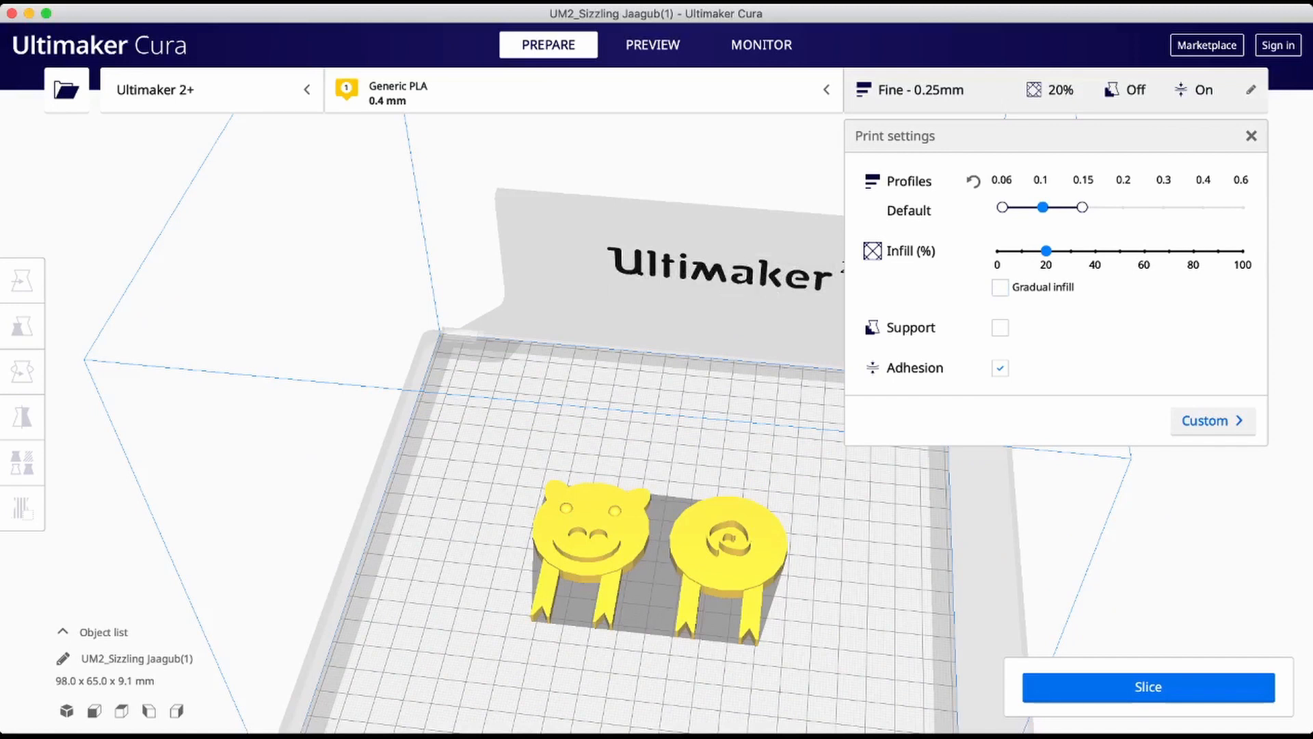
{"action": "left_click", "coordinate": [1242, 251]}
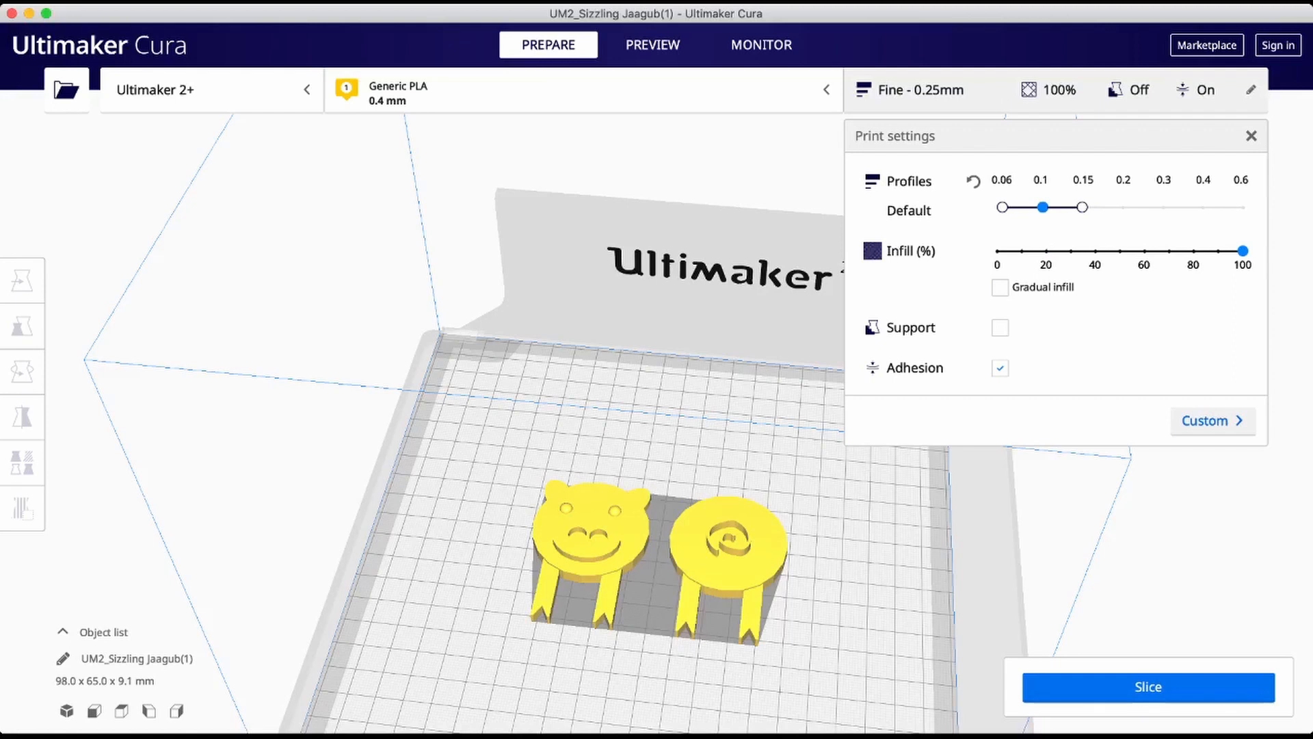
{"action": "left_click", "coordinate": [1046, 251]}
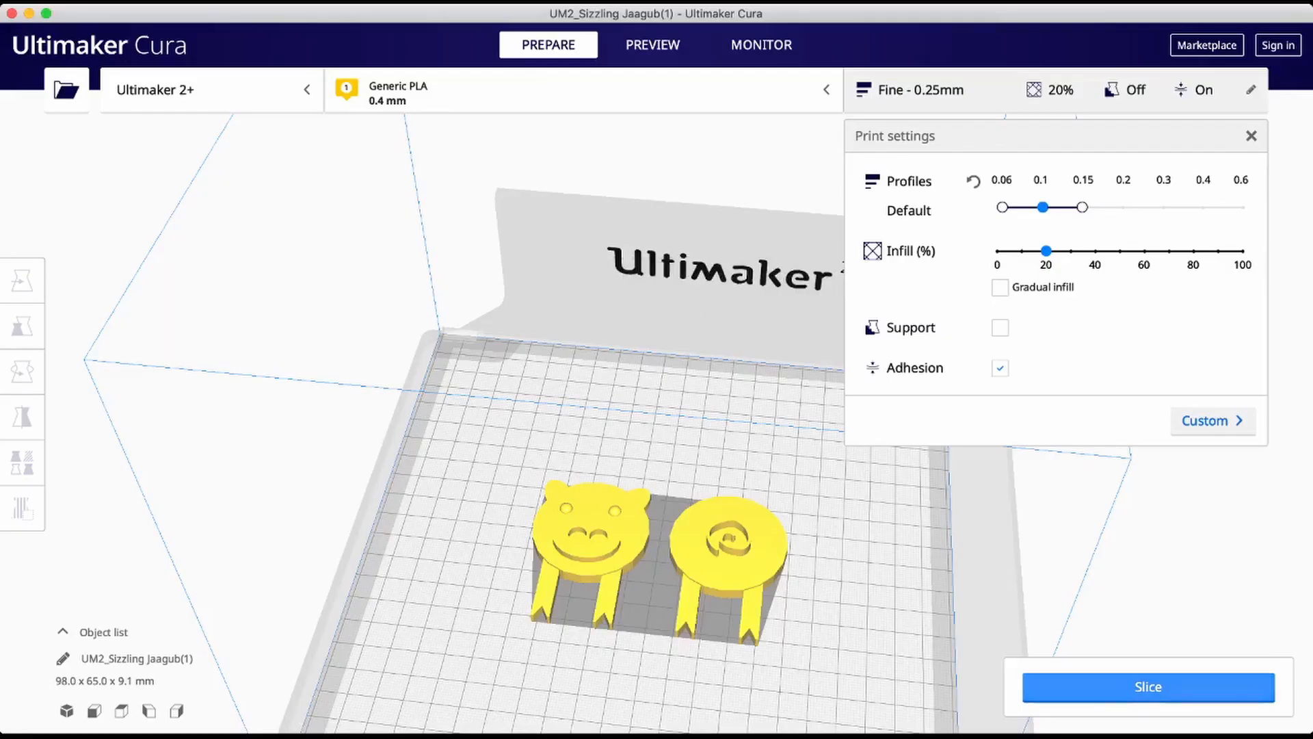
Slice the pig pieces with the chosen print settings and view them on the build plate.
{"action": "left_click", "coordinate": [1148, 687]}
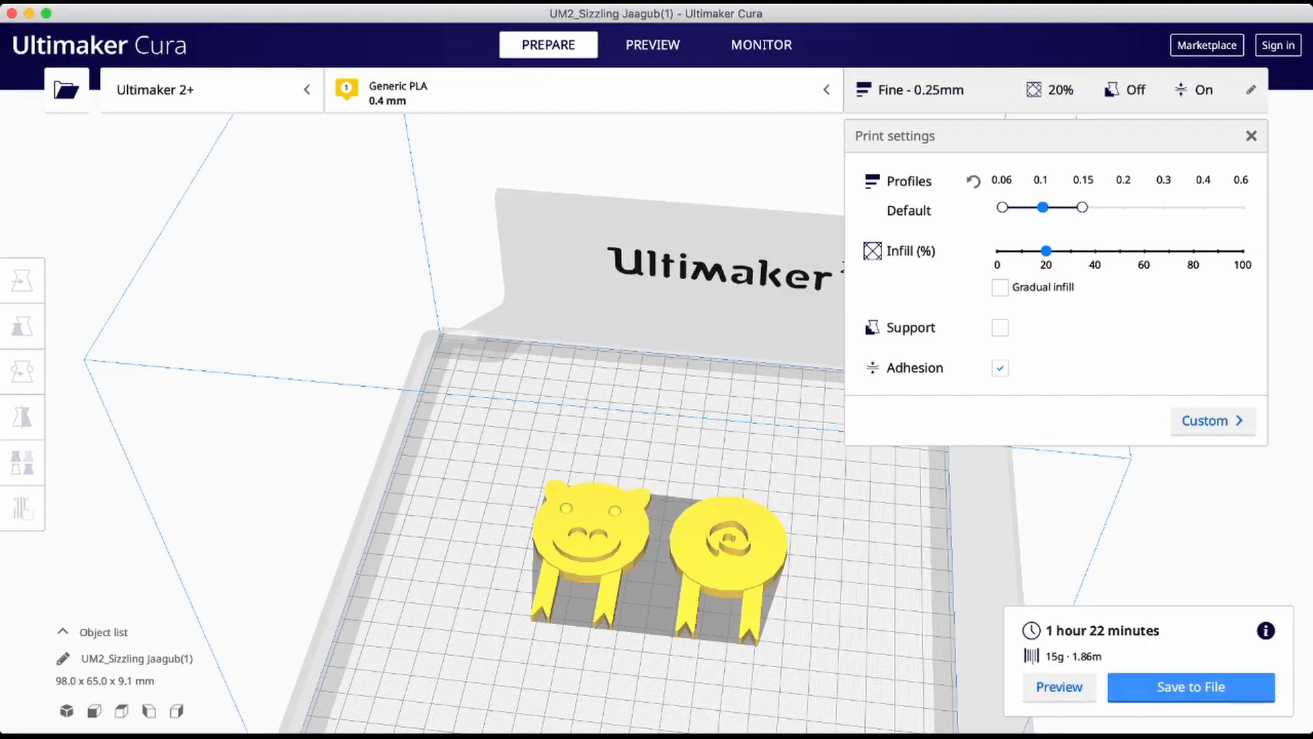
{"action": "right_click_drag", "start_coordinate": [855, 547], "coordinate": [786, 492]}
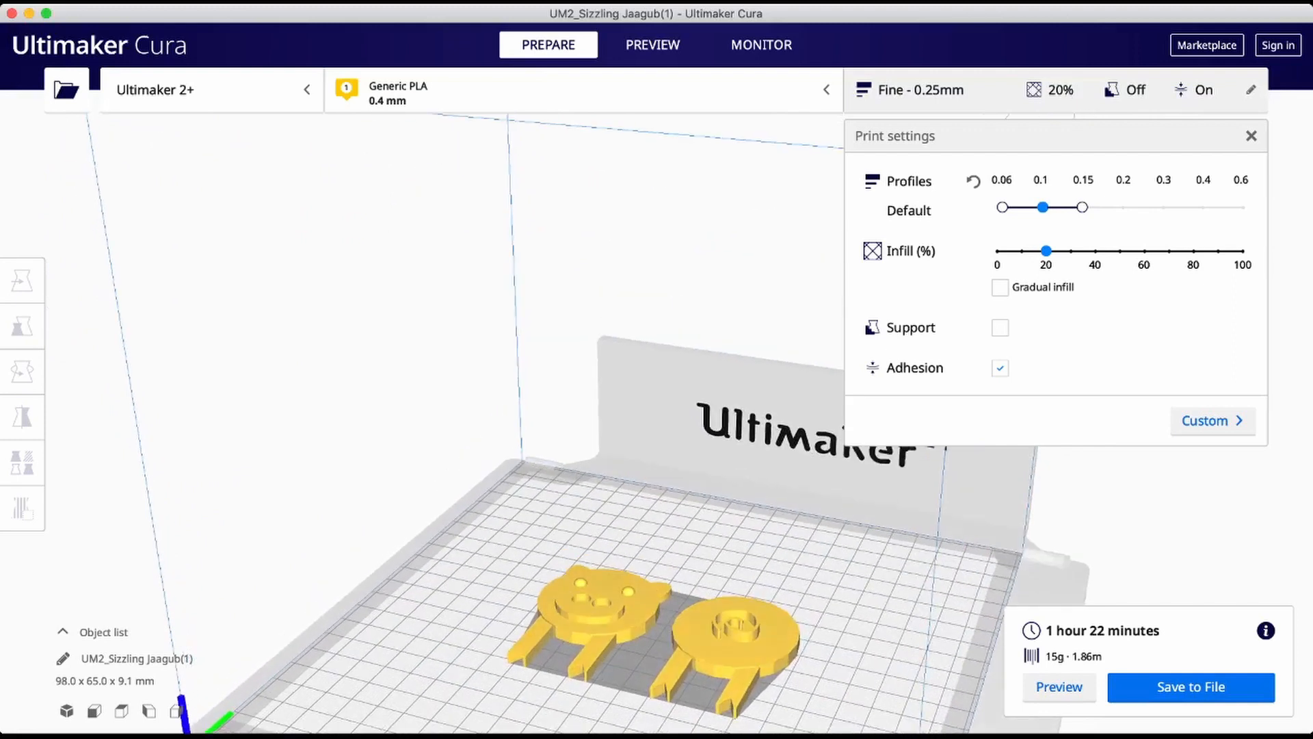